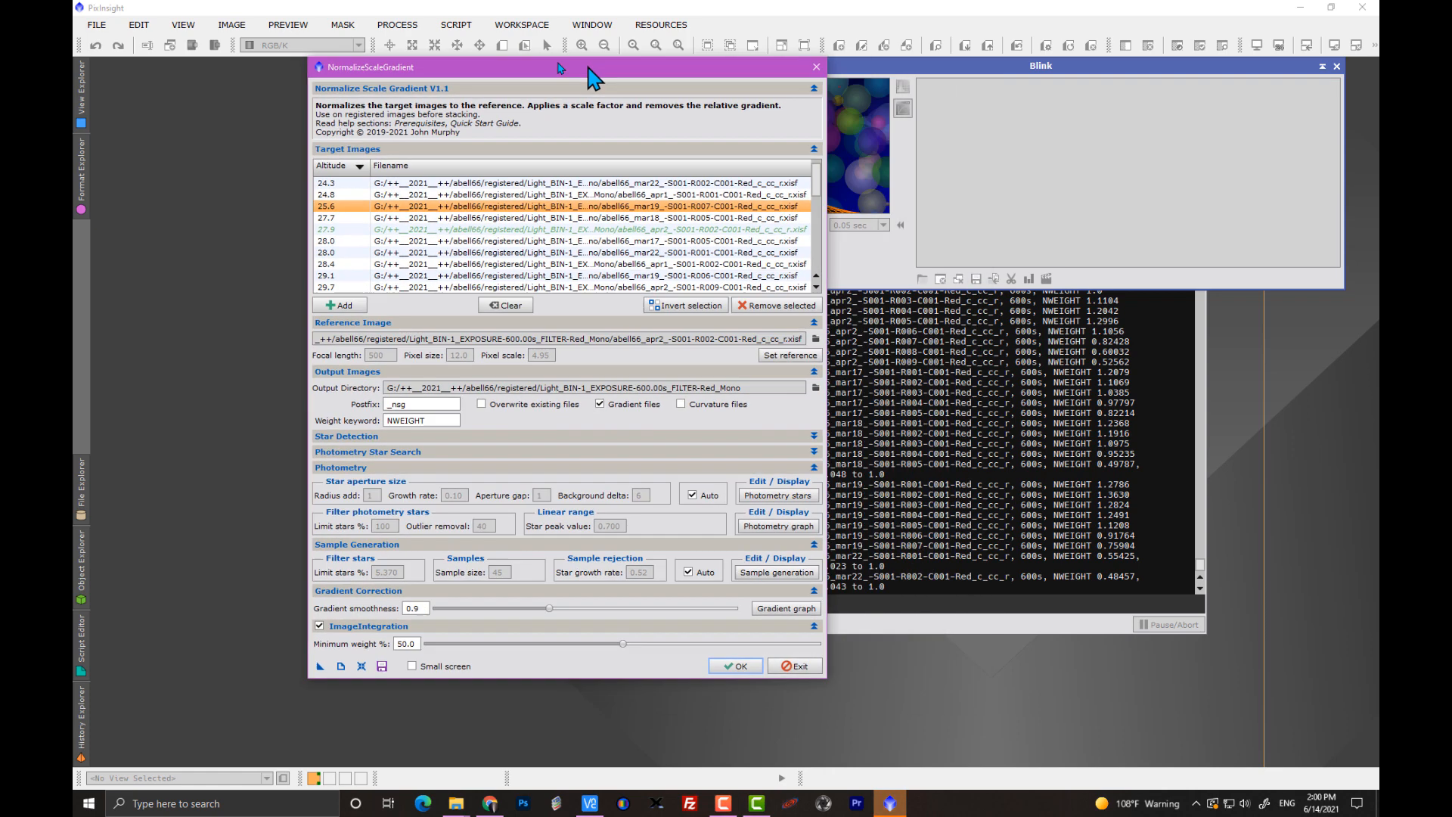
Exit the NormalizeScaleGradient script and arrange the ImageIntegration and Process Console windows side by side.
left_click_drag(749, 92, 492, 59)
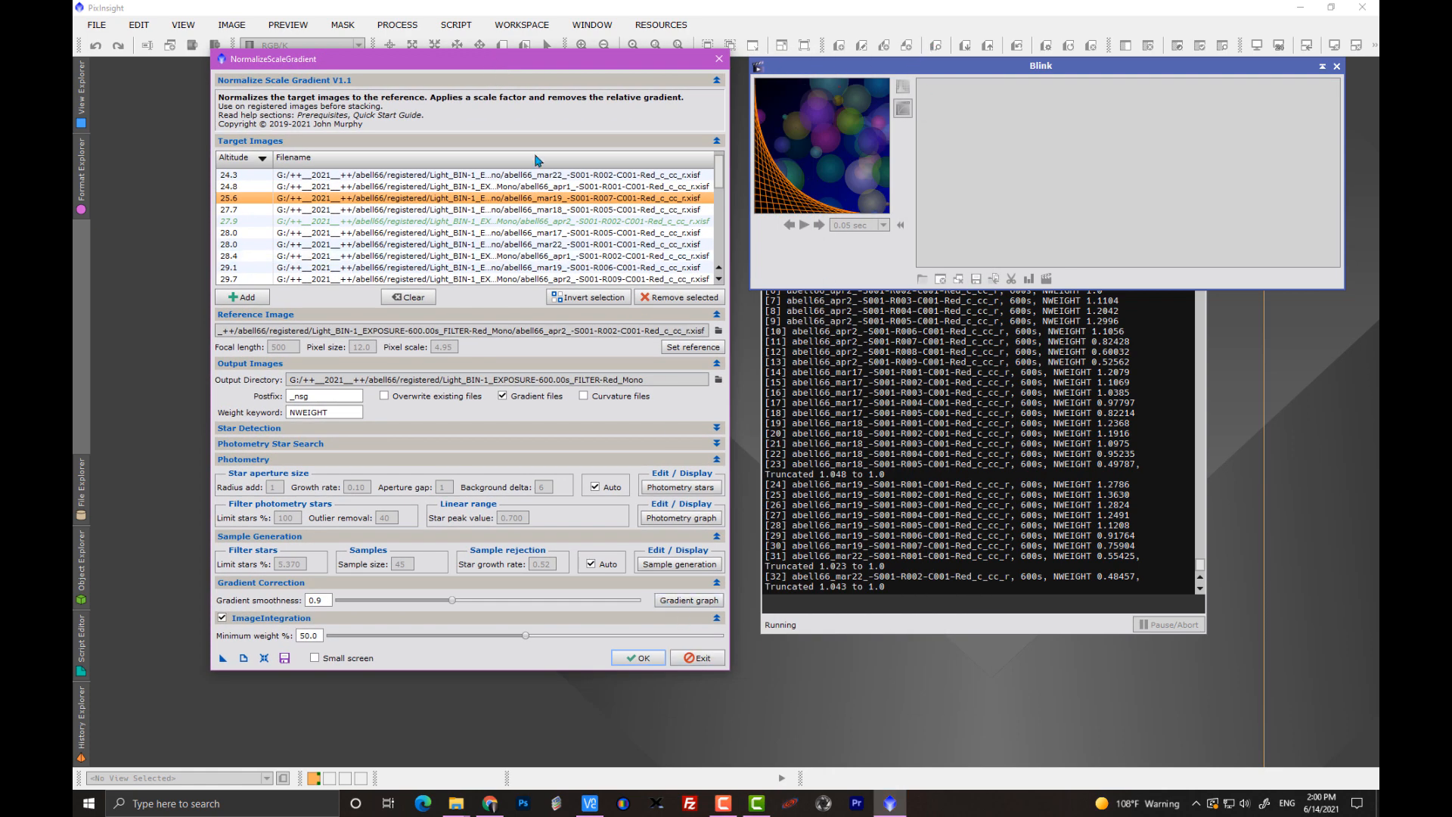
left_click(697, 664)
left_click_drag(908, 151, 432, 105)
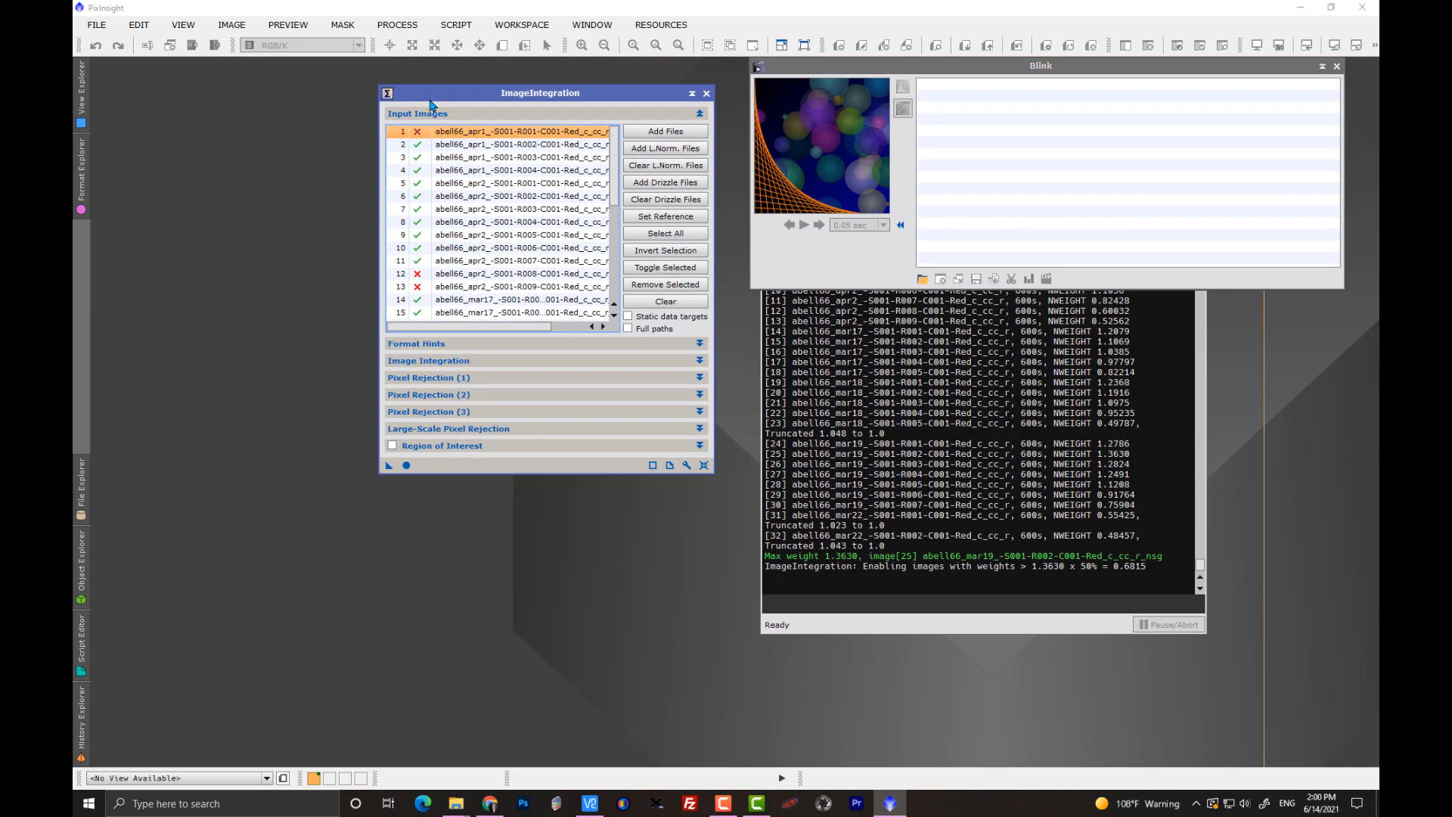
left_click(792, 445)
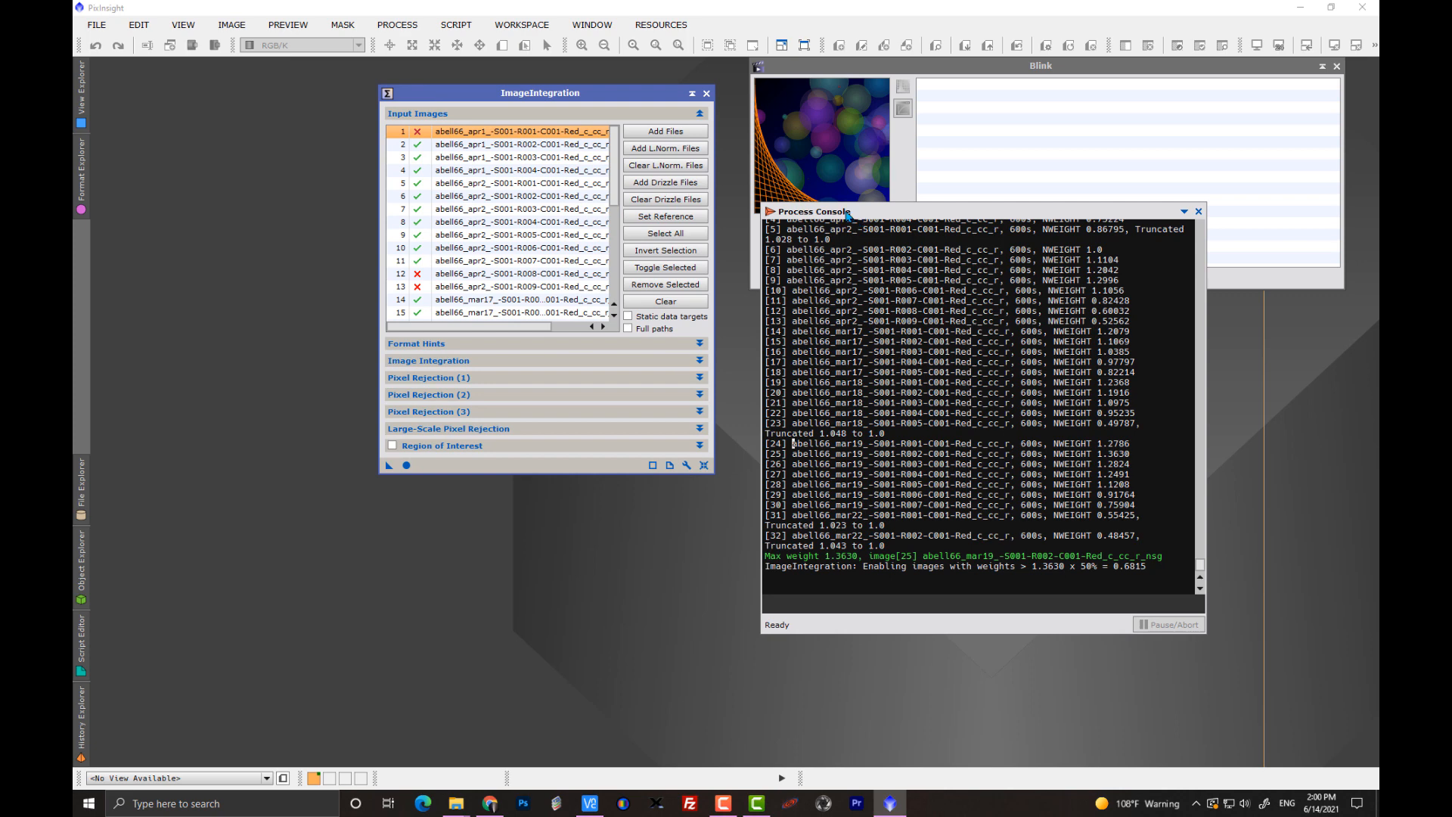
left_click_drag(851, 212, 736, 242)
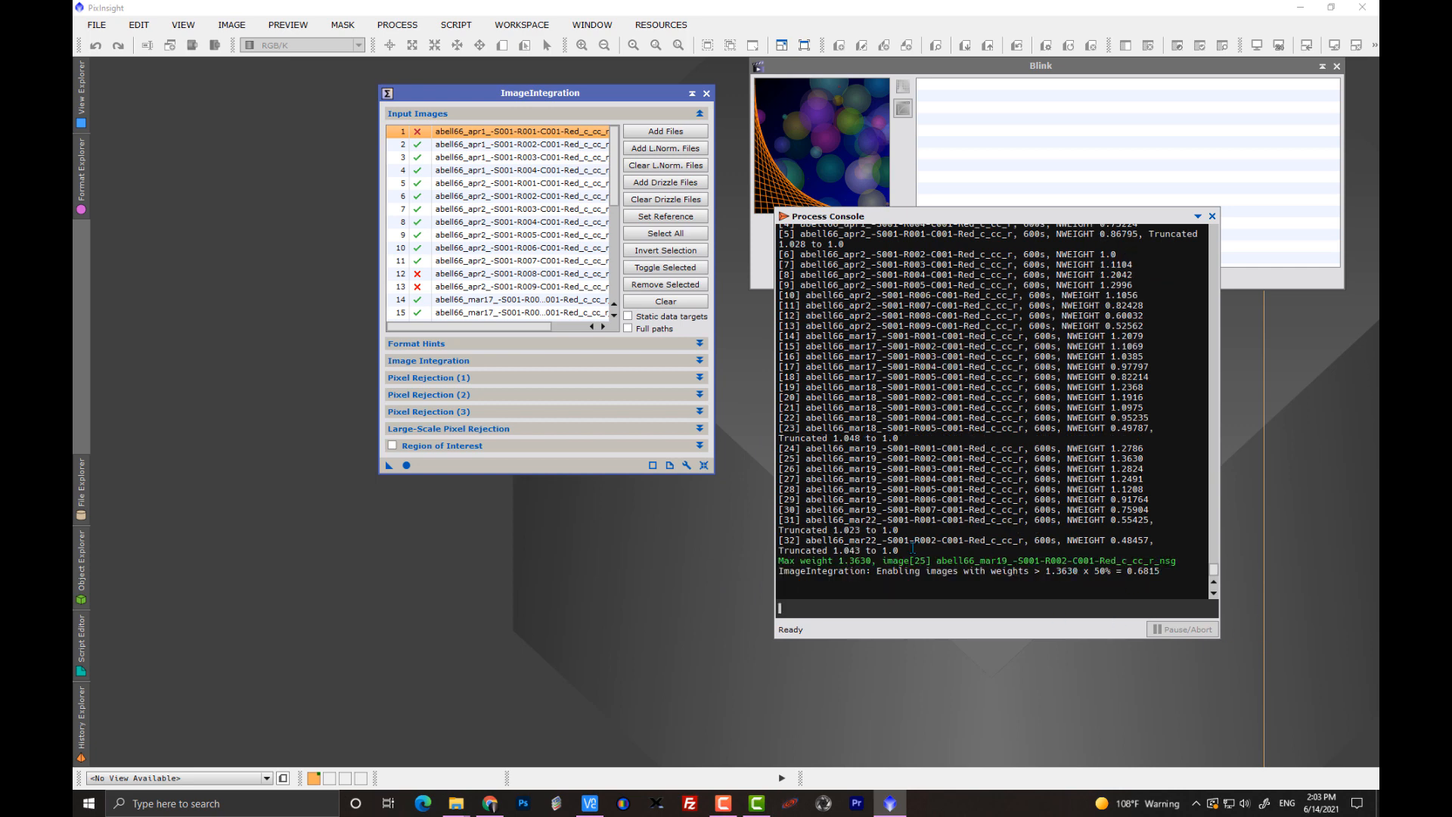
Copy the NormalizeScaleGradient summary of image weights from the Process Console.
left_click_drag(875, 540, 774, 501)
right_click(861, 533)
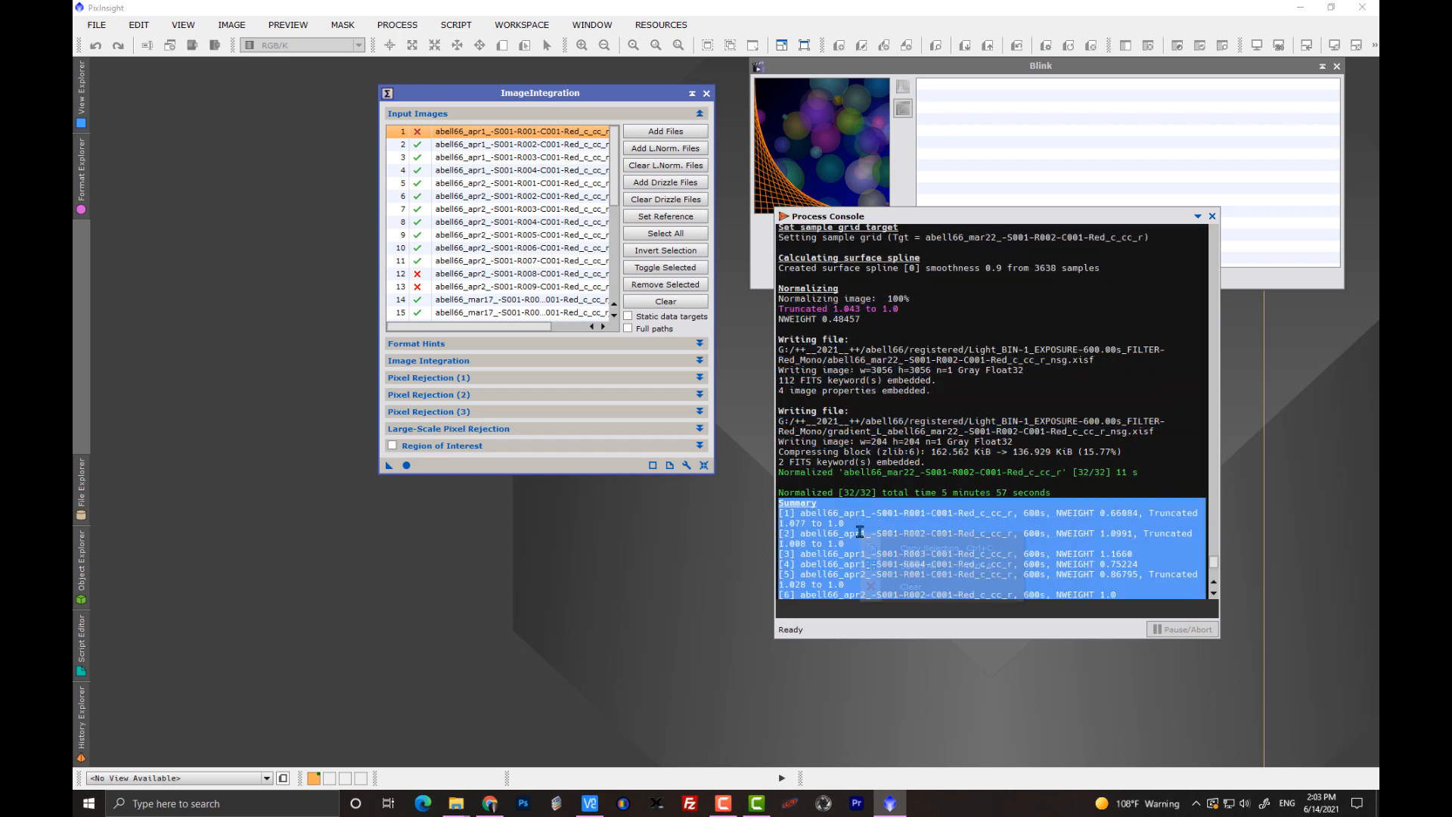
left_click(902, 550)
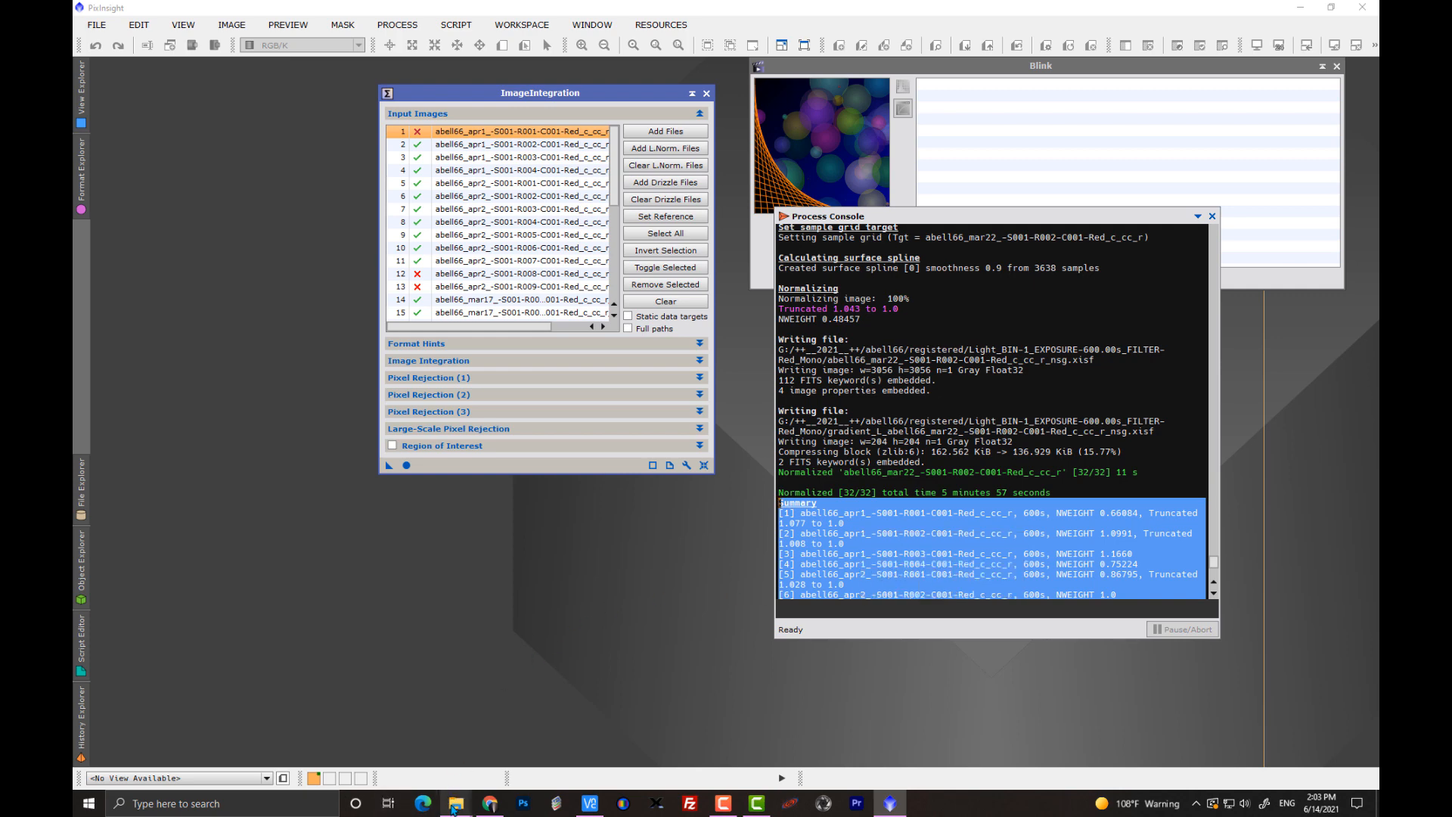
Open Notepad and paste the copied weight summary into a new document.
mouse_move(453, 809)
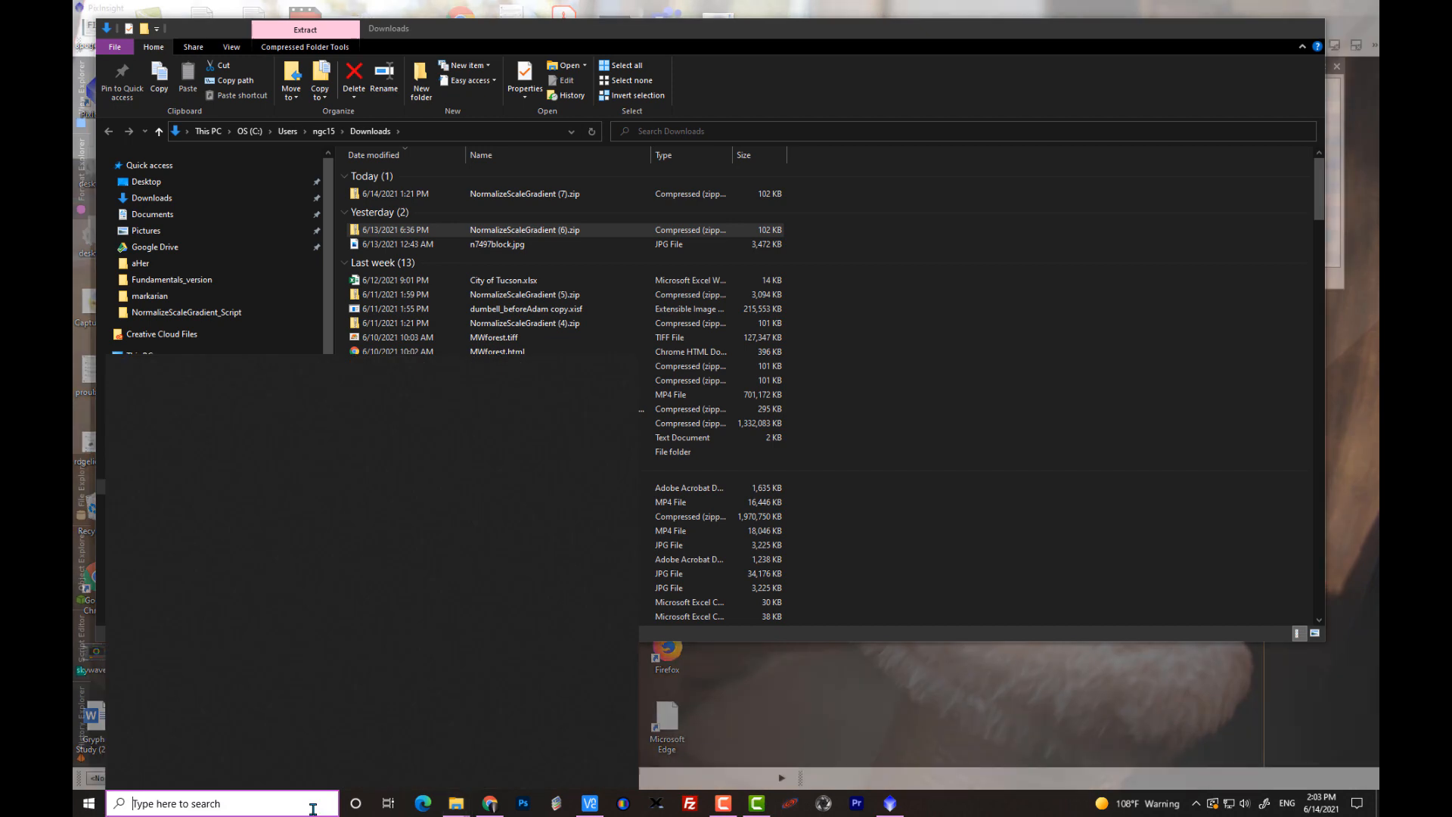
left_click(313, 805)
type("notepad")
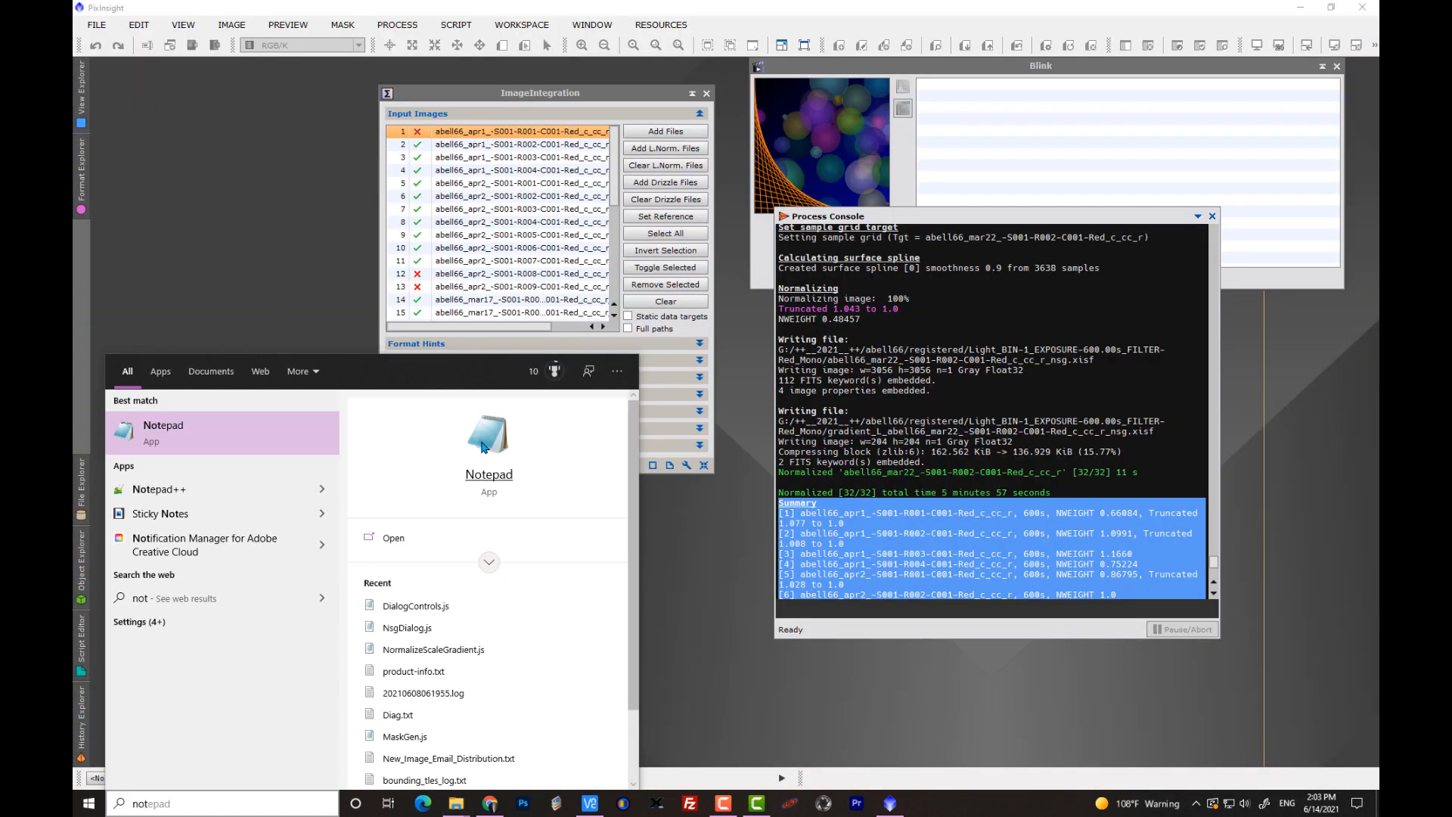
left_click(482, 445)
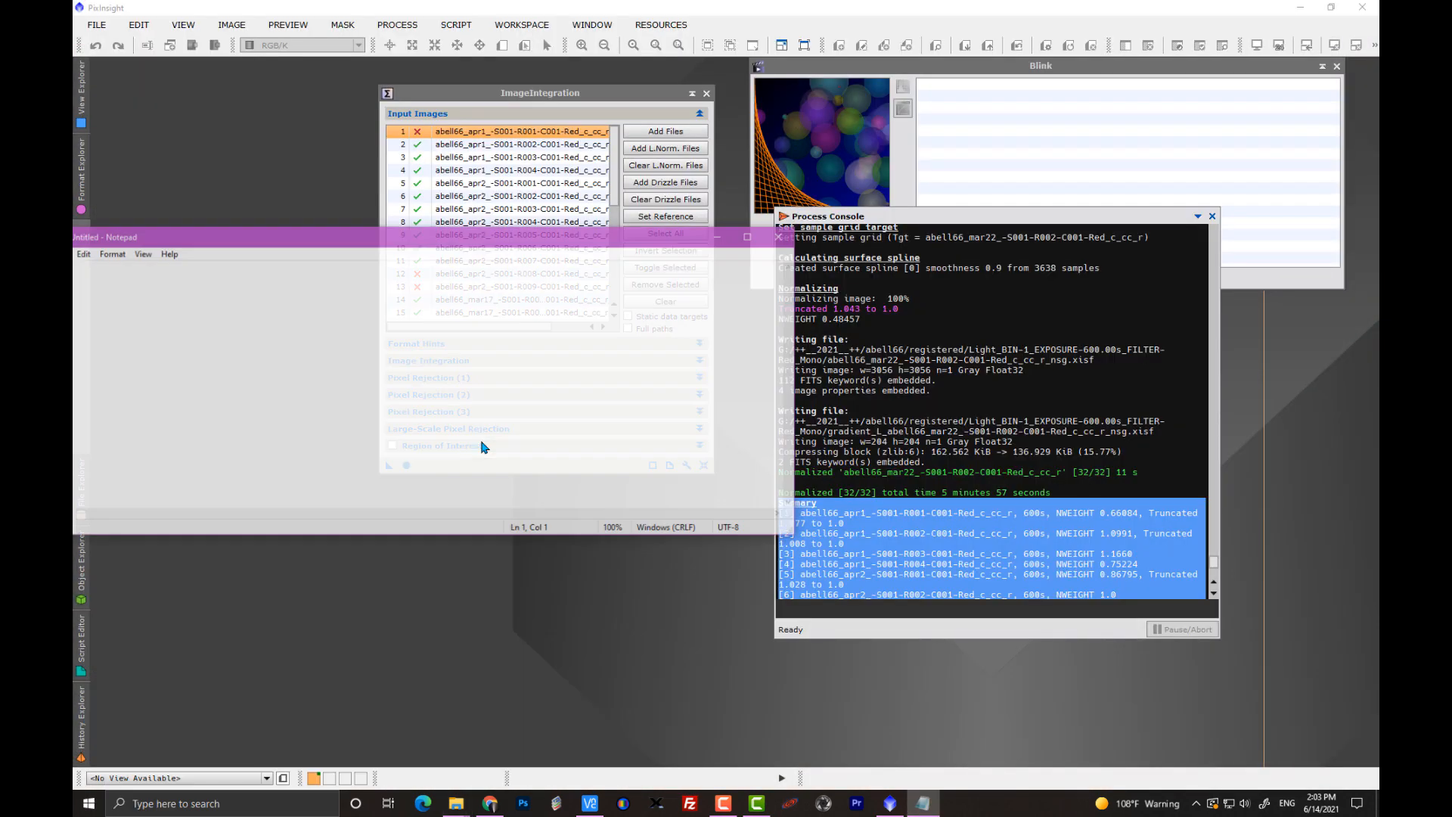
left_click_drag(409, 246, 643, 215)
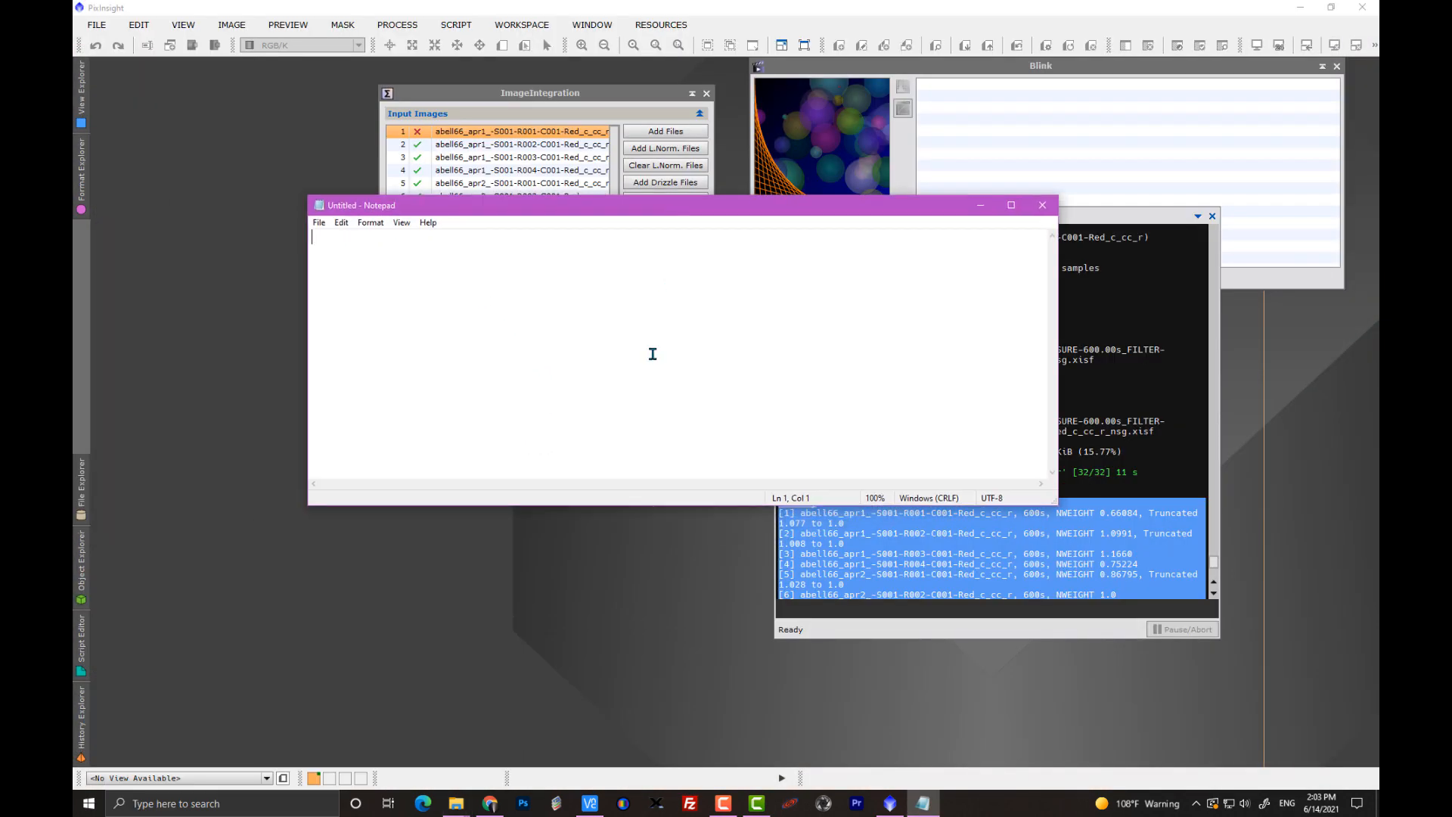
key("ctrl+v")
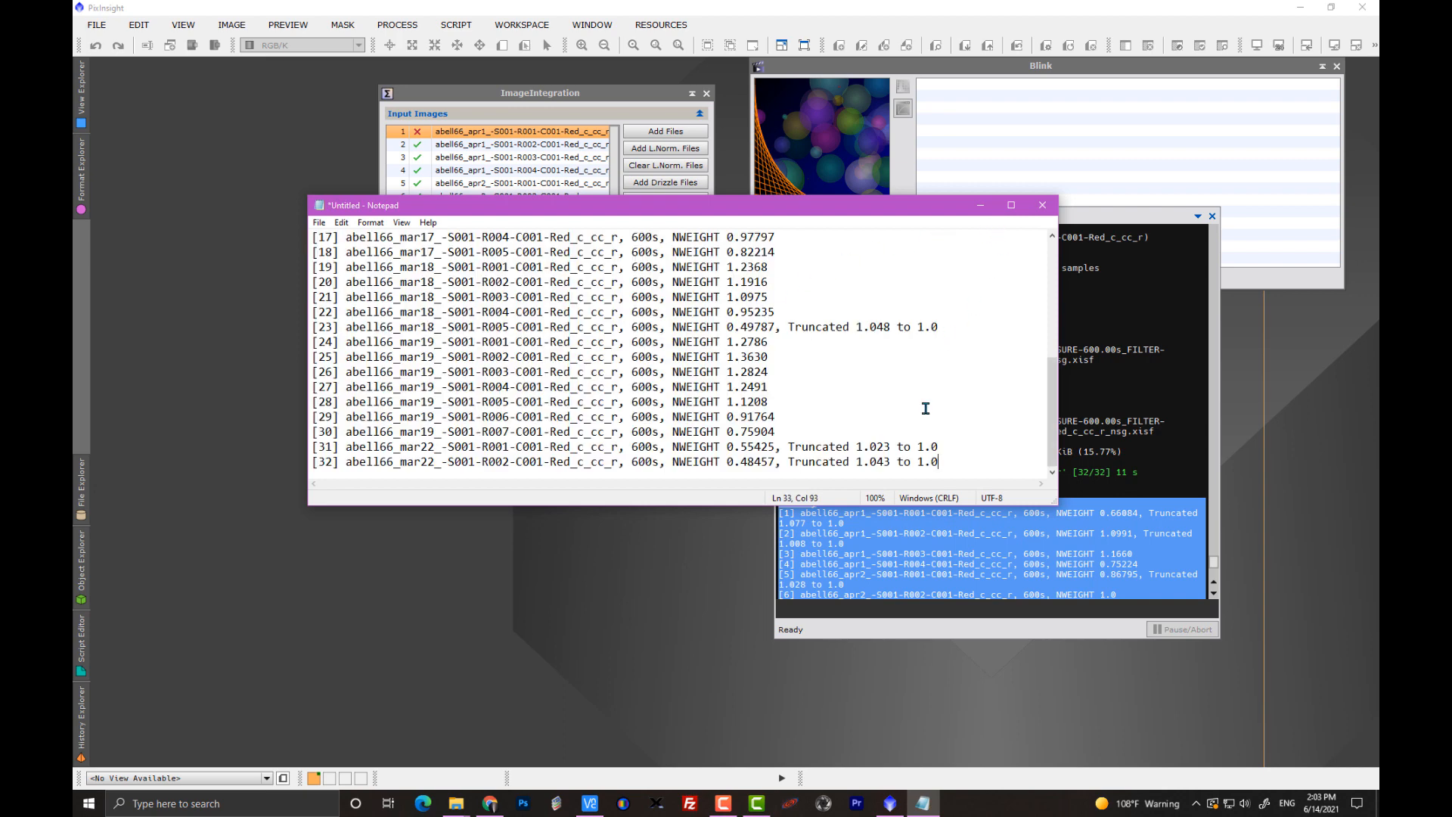
Highlight the reference image's line, abell66_apr2_-S001-R002, and compare its NWEIGHT with the neighbouring images.
scroll(925, 408, "up", 4)
scroll(925, 408, "up", 2)
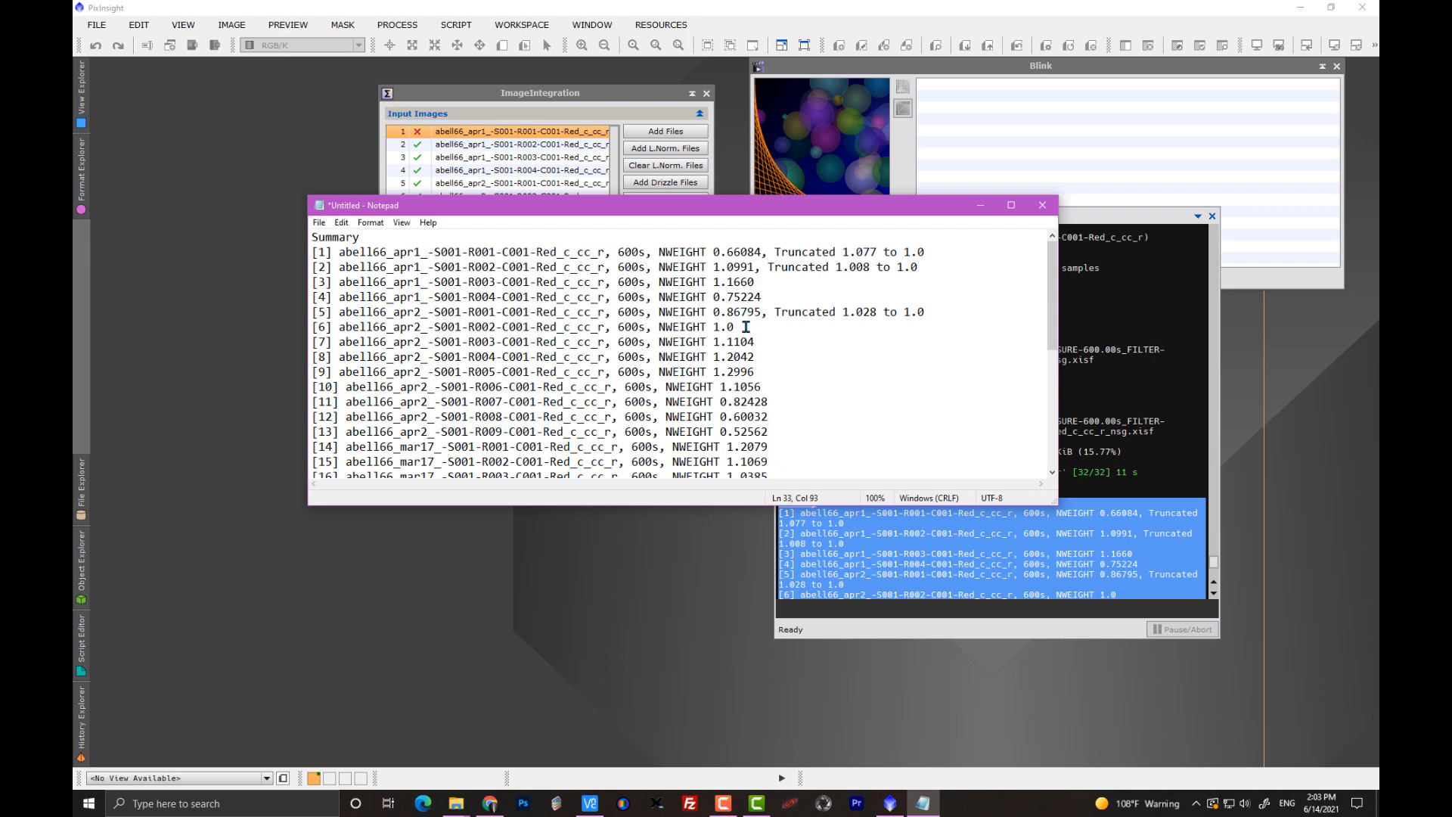
left_click_drag(742, 327, 304, 321)
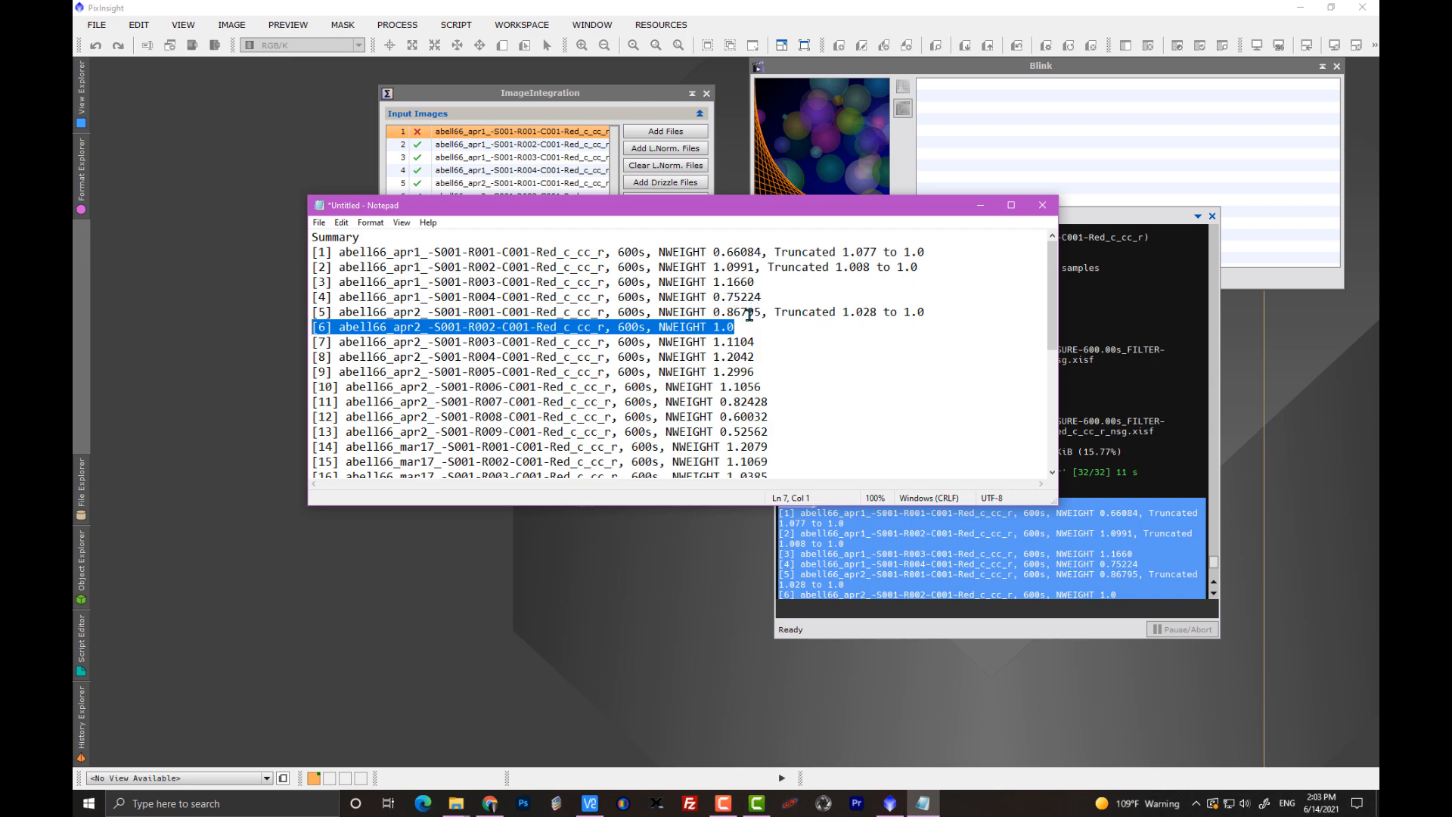
scroll(735, 380, "down", 1)
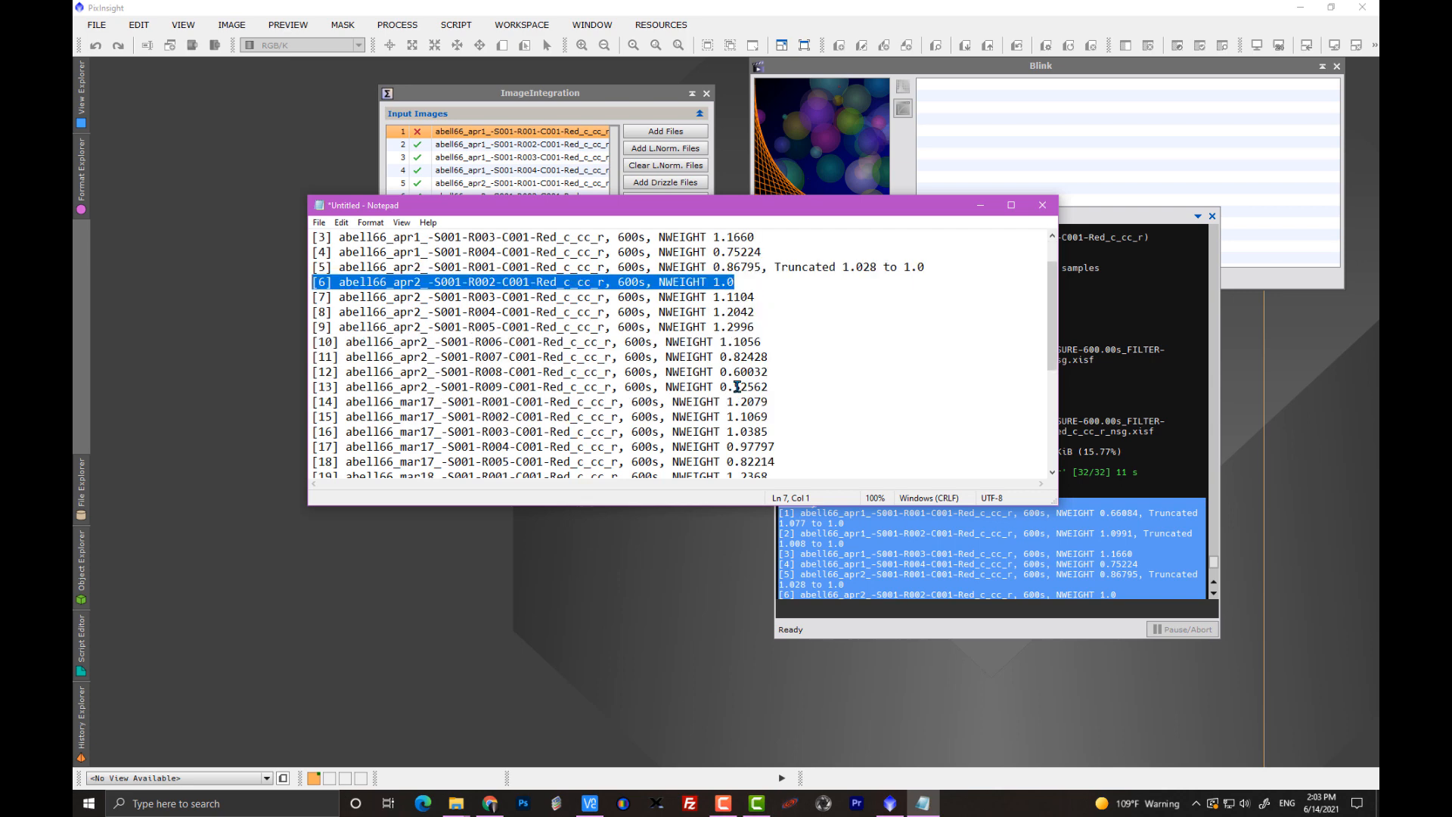
scroll(730, 321, "up", 1)
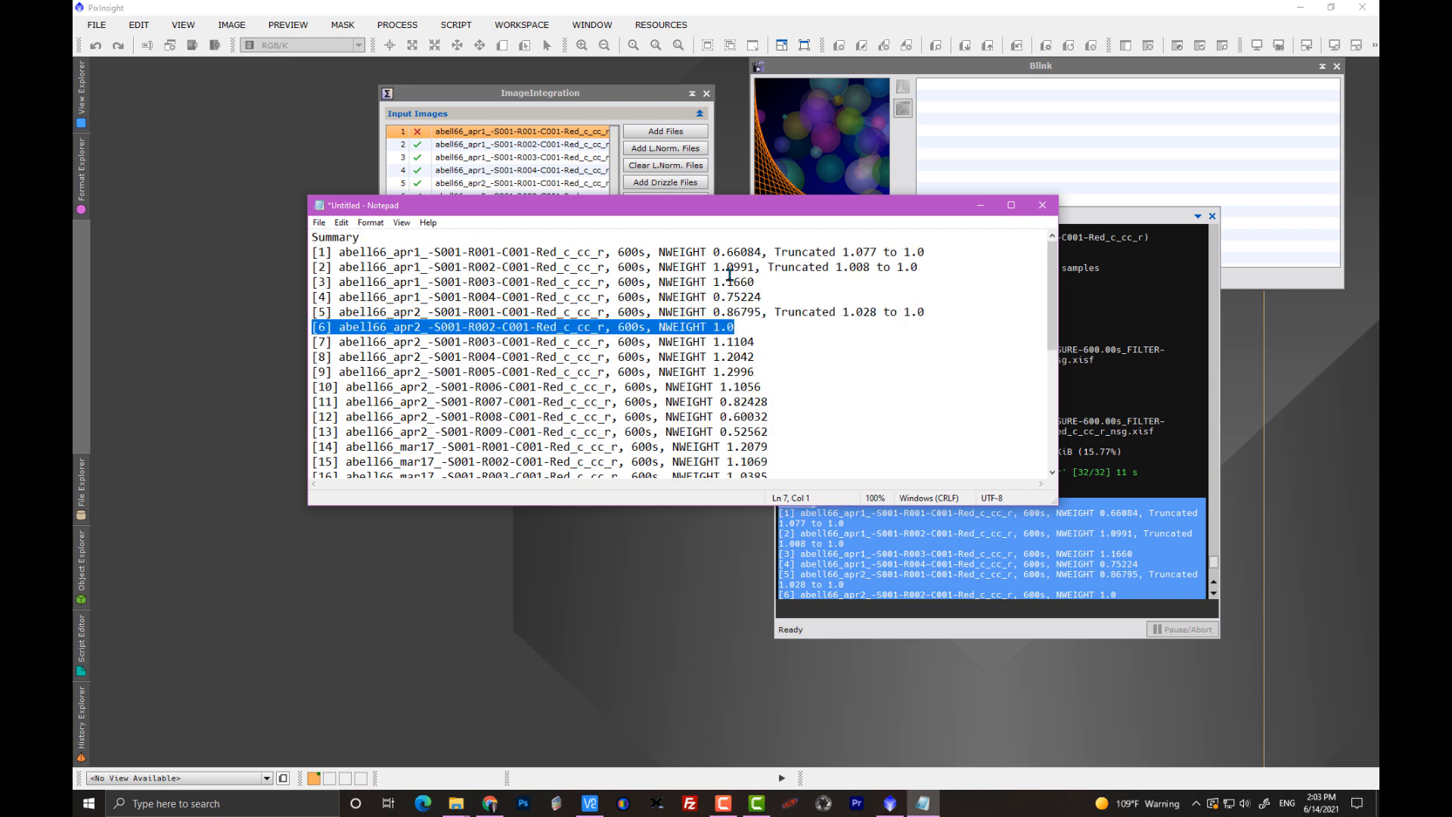
Review the rest of the weight summary and highlight the NWEIGHT value of image 25, abell66_mar19_-S001-R002.
scroll(743, 387, "down", 1)
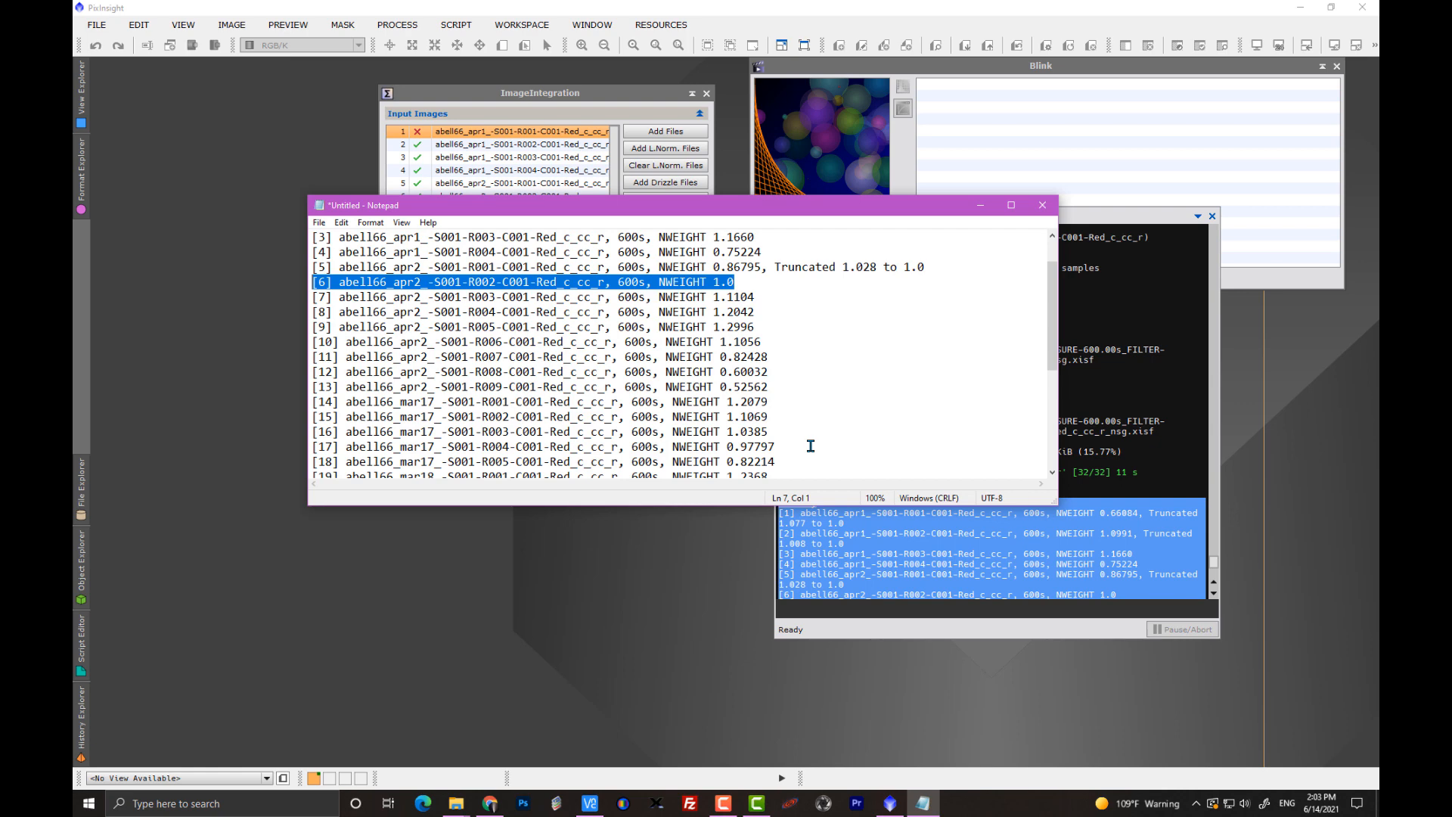
scroll(810, 446, "down", 2)
scroll(810, 446, "down", 1)
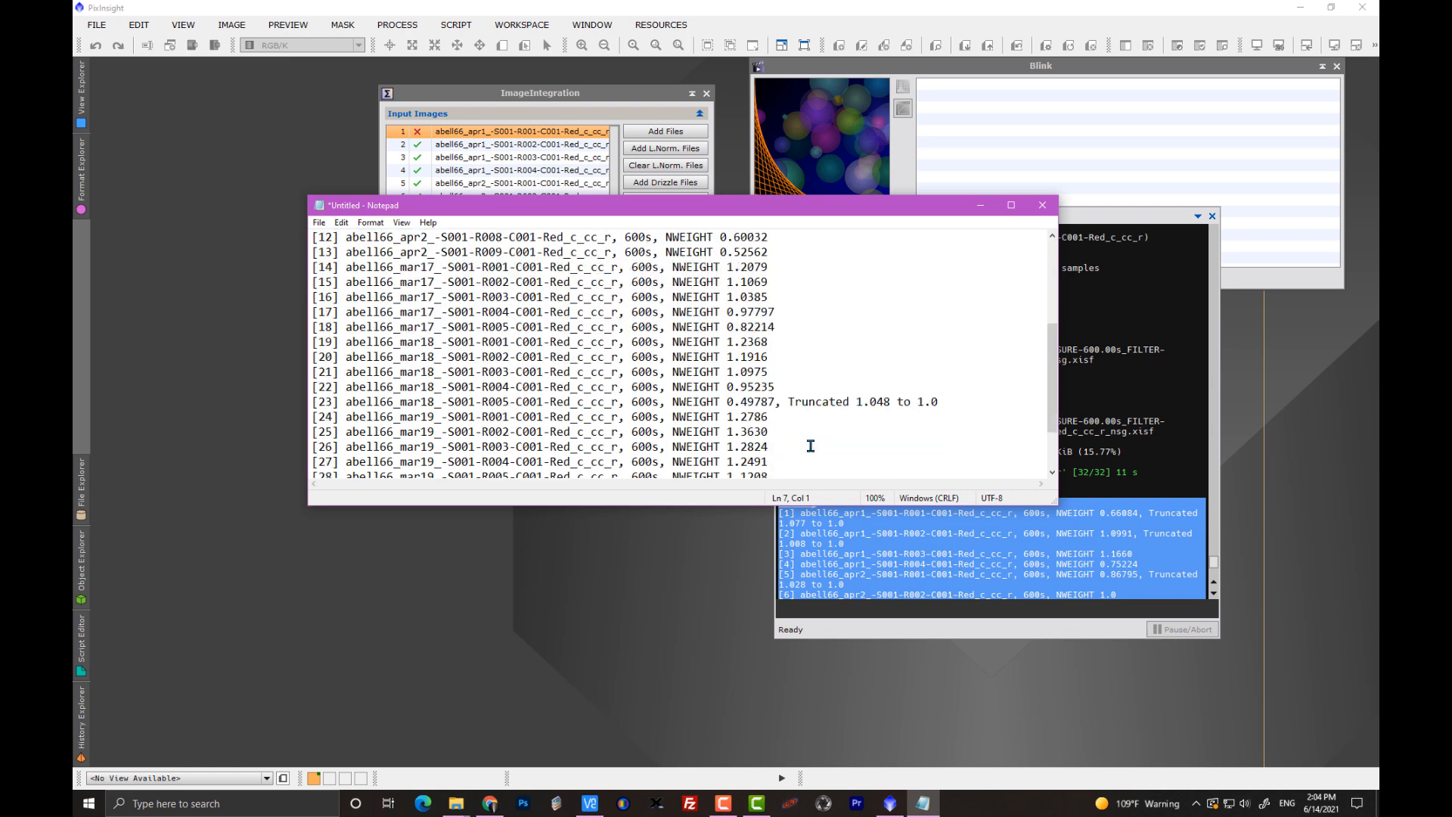
scroll(792, 424, "down", 1)
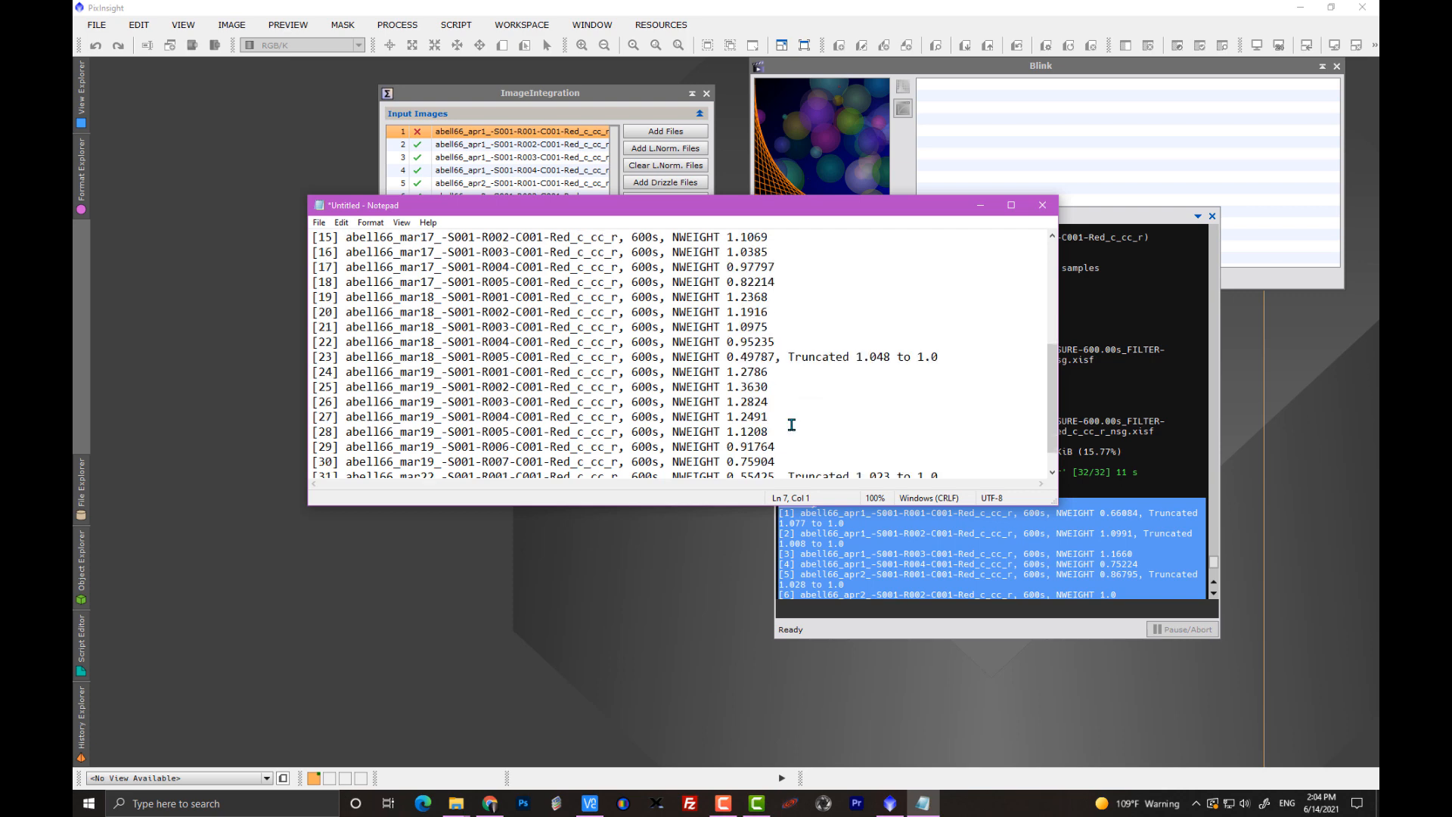
left_click_drag(769, 383, 727, 385)
scroll(794, 426, "down", 1)
scroll(794, 426, "up", 6)
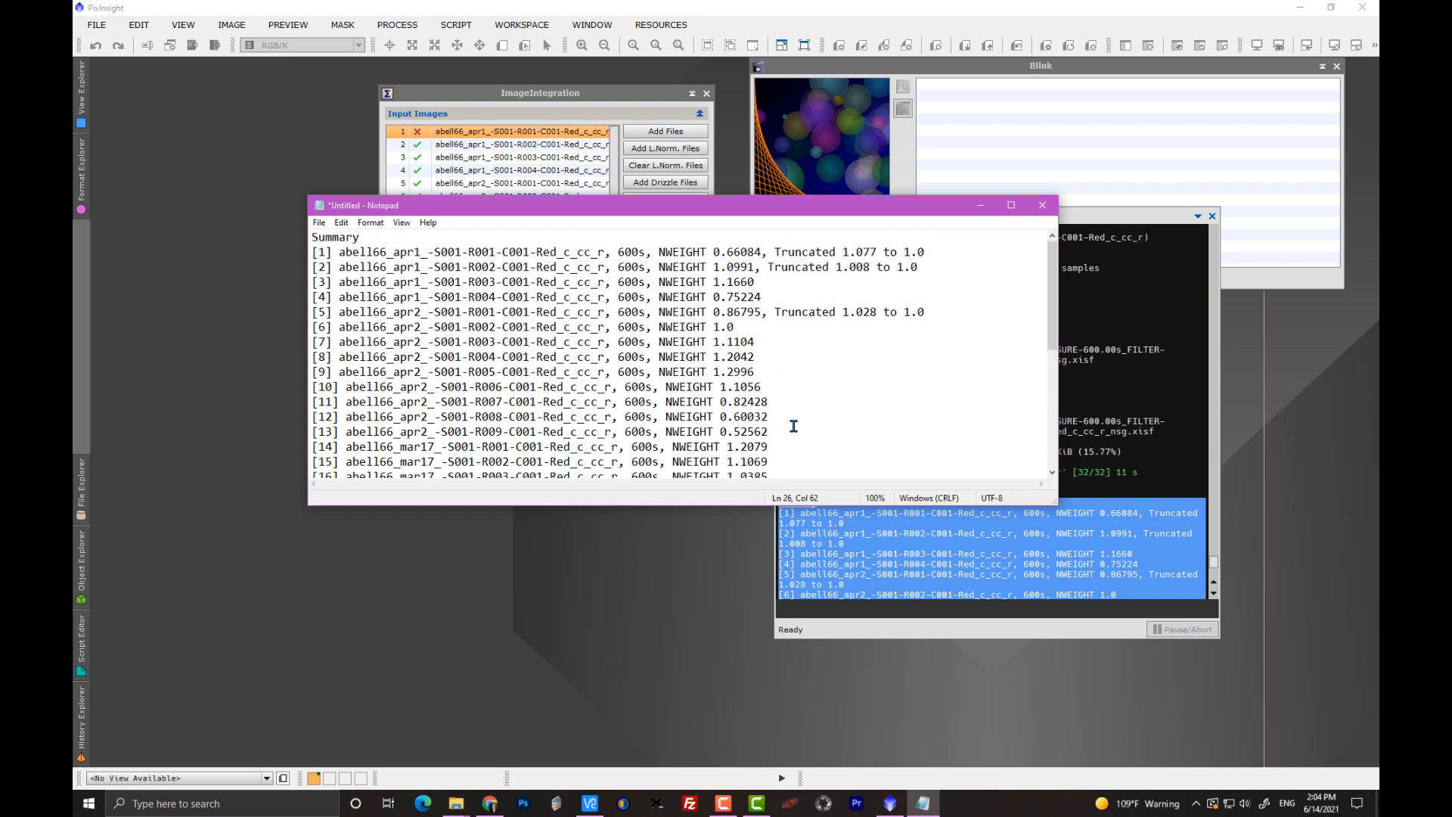
scroll(794, 426, "down", 4)
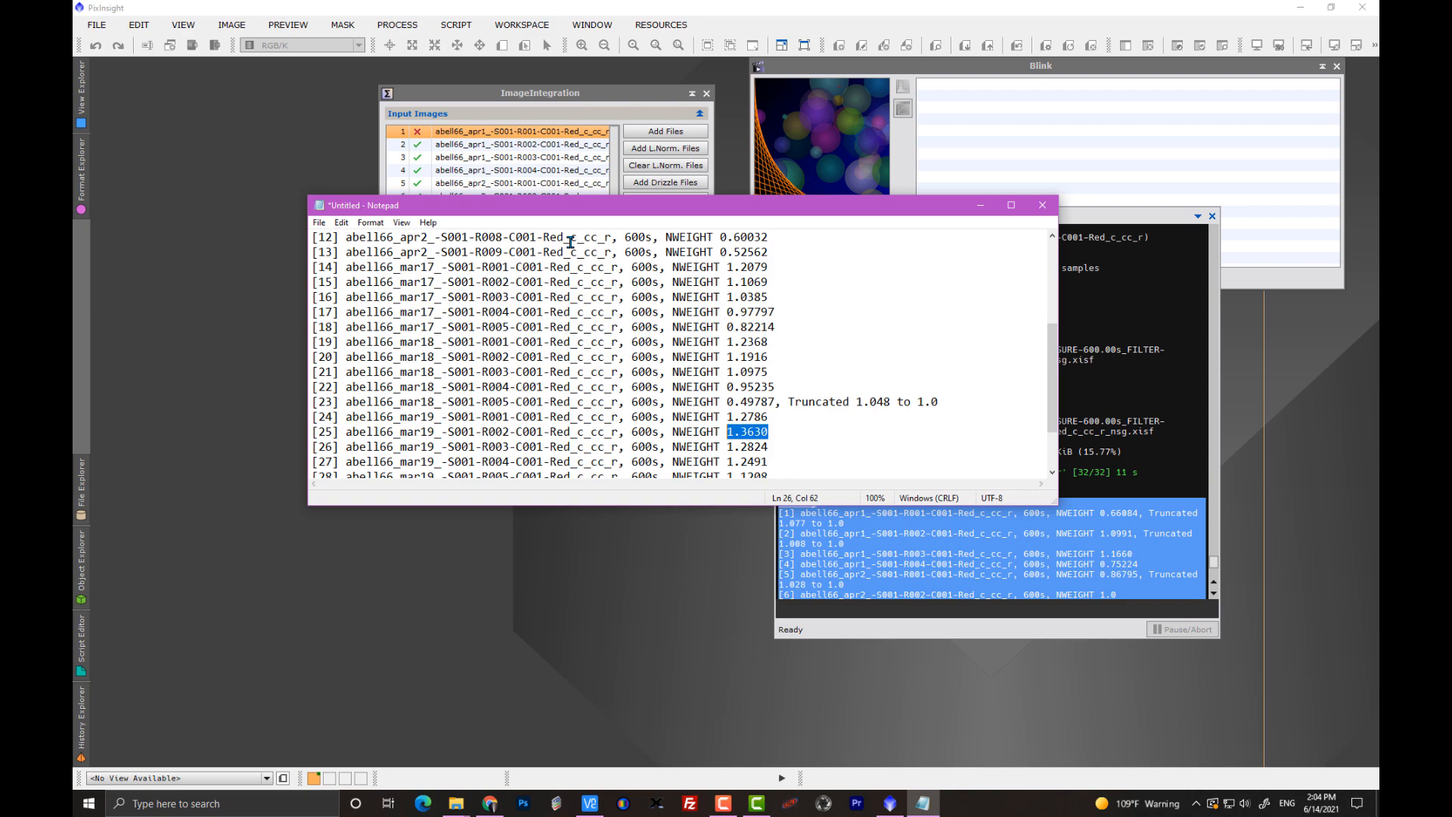
Return to ImageIntegration in PixInsight, enlarge its window slightly and check the endings of the input file names.
left_click_drag(398, 208, 696, 225)
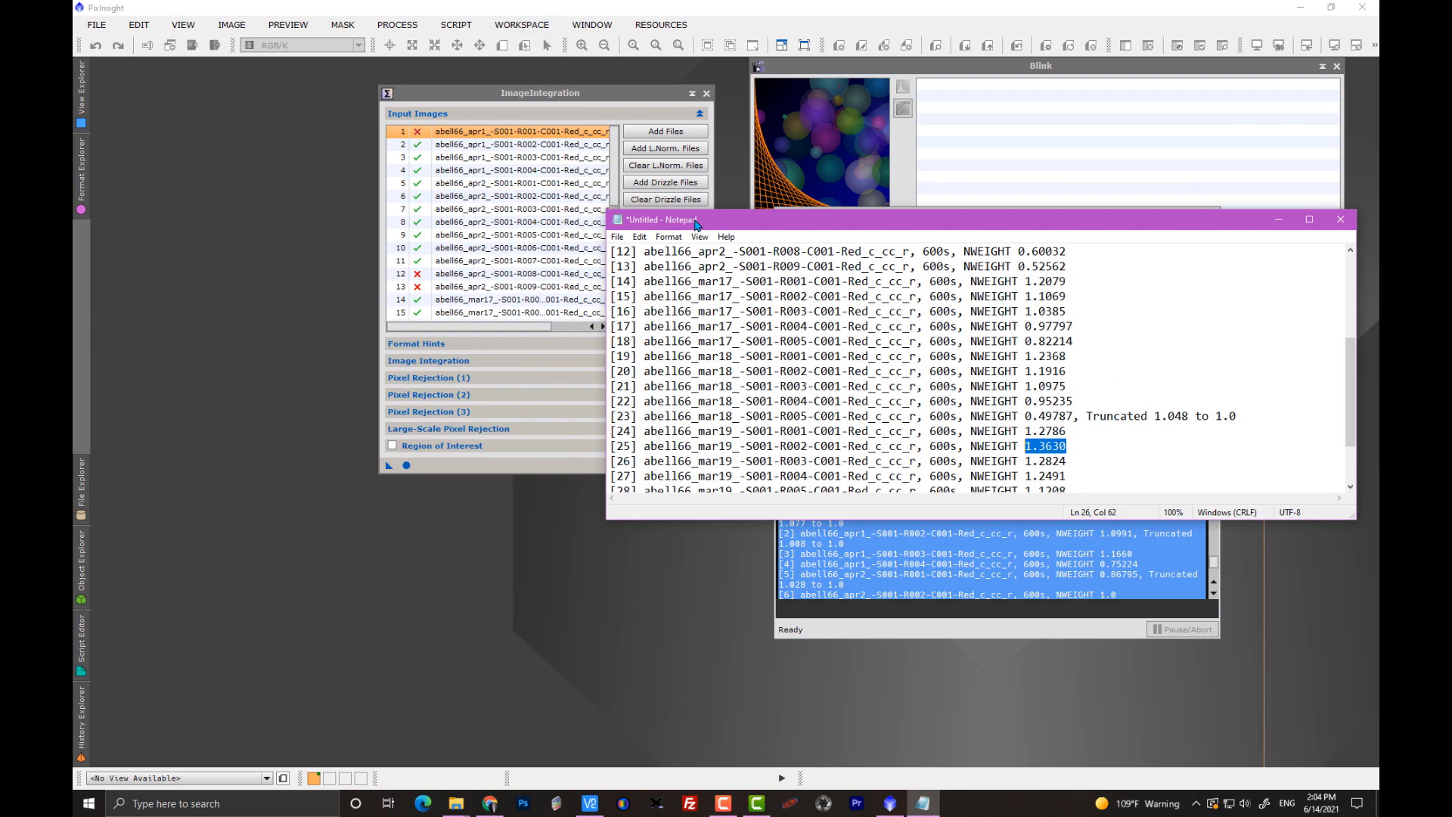
left_click(630, 97)
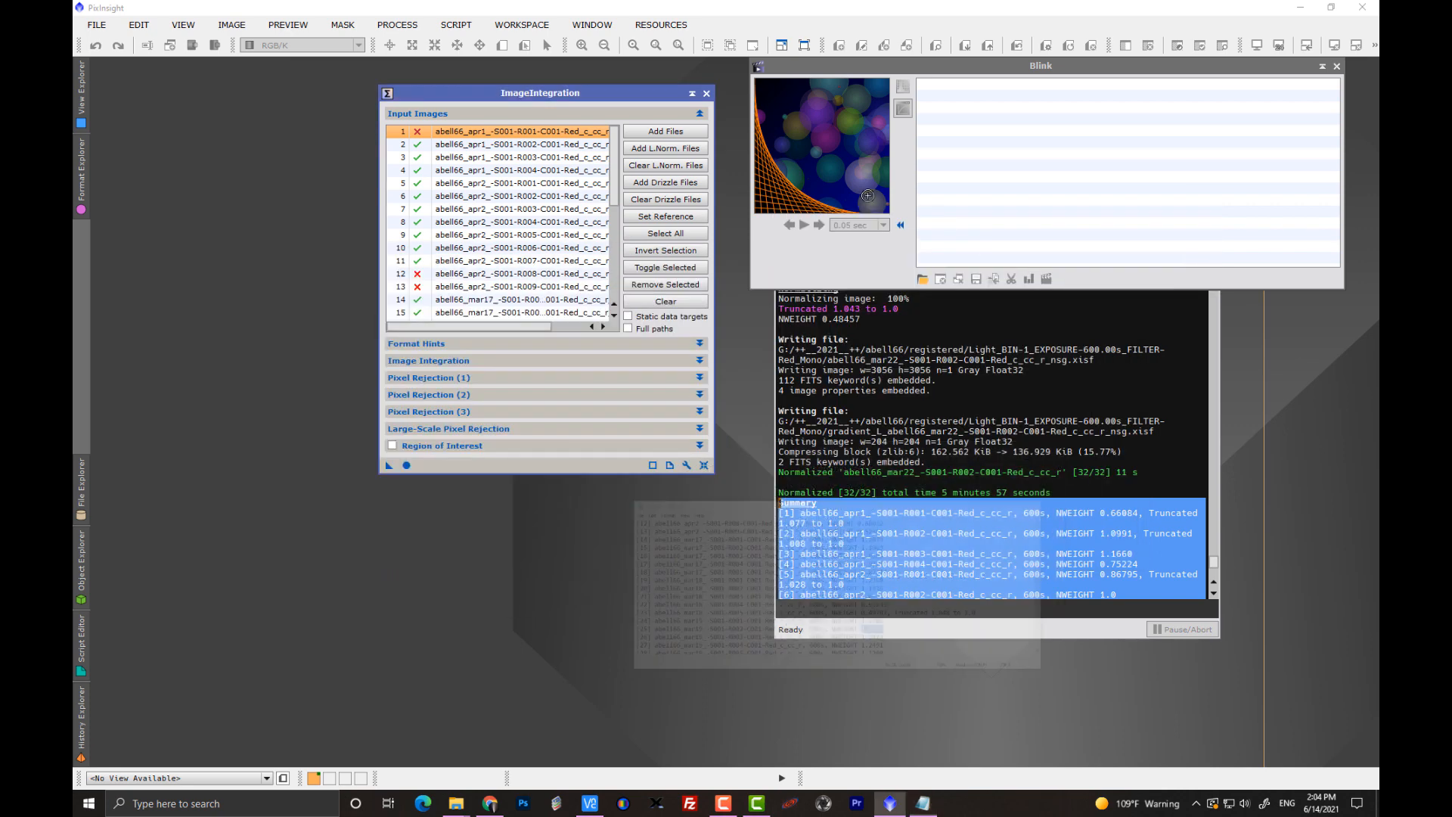
left_click_drag(630, 97, 607, 102)
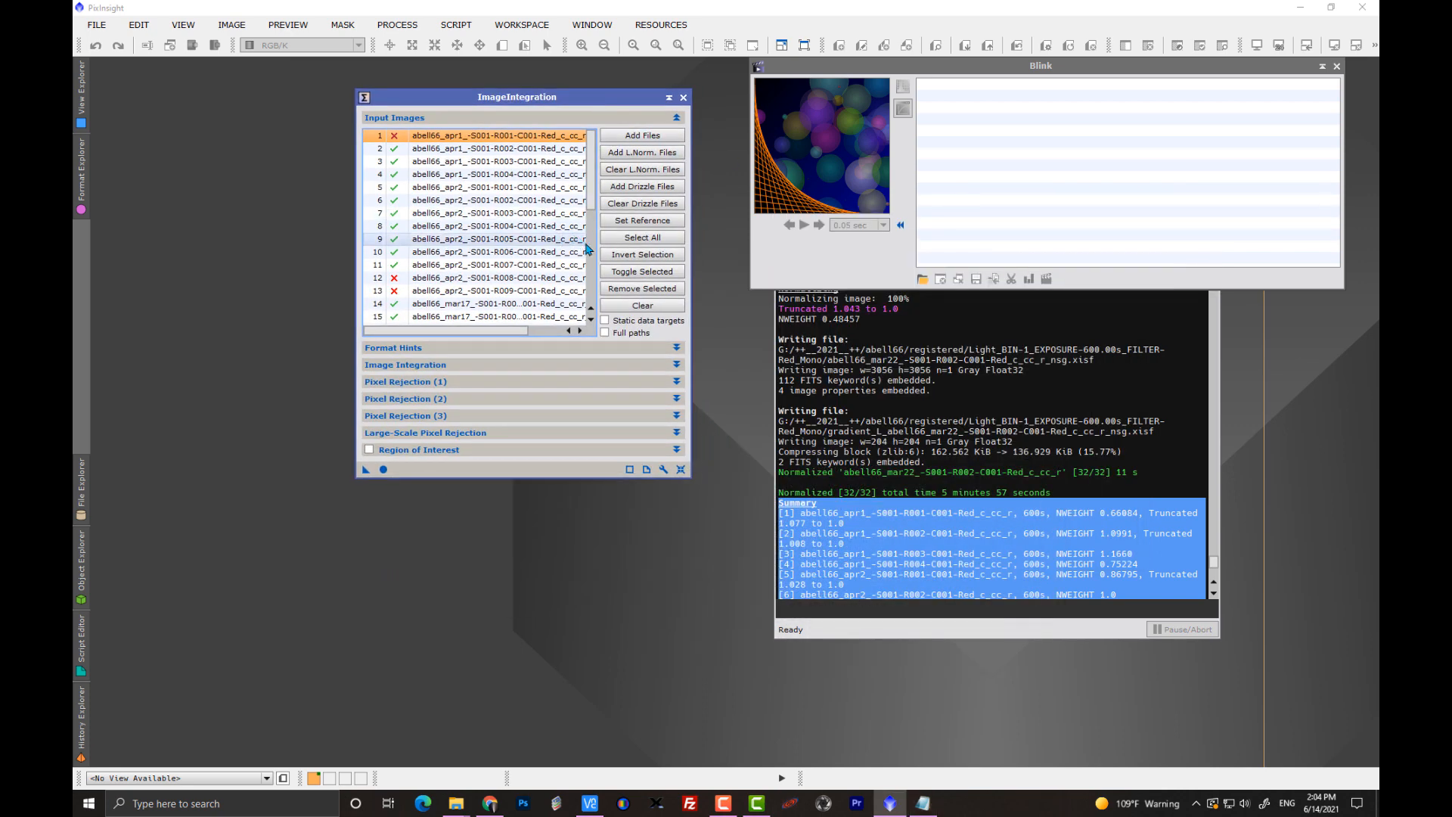
left_click_drag(689, 475, 690, 484)
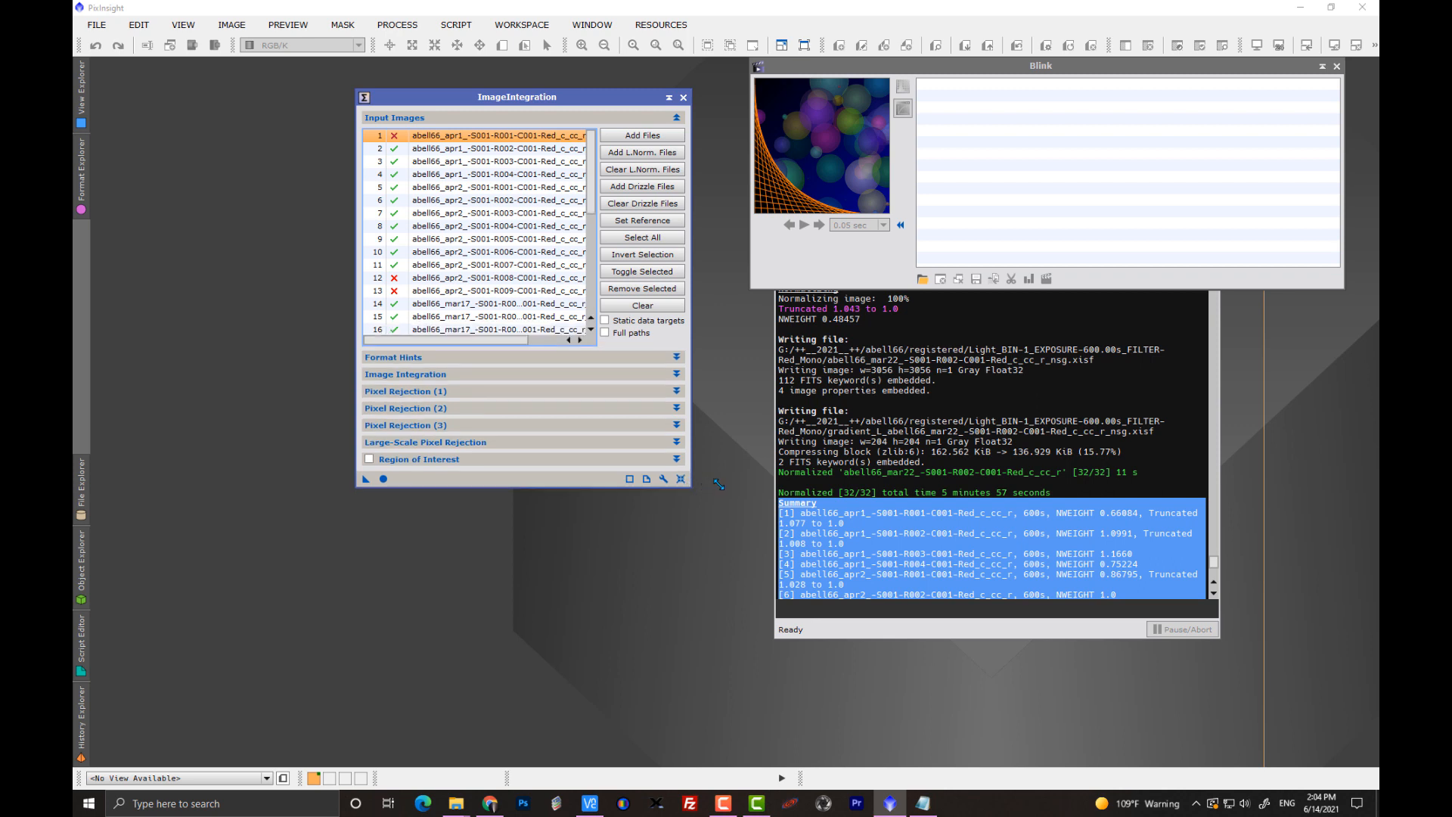
left_click_drag(500, 342, 566, 356)
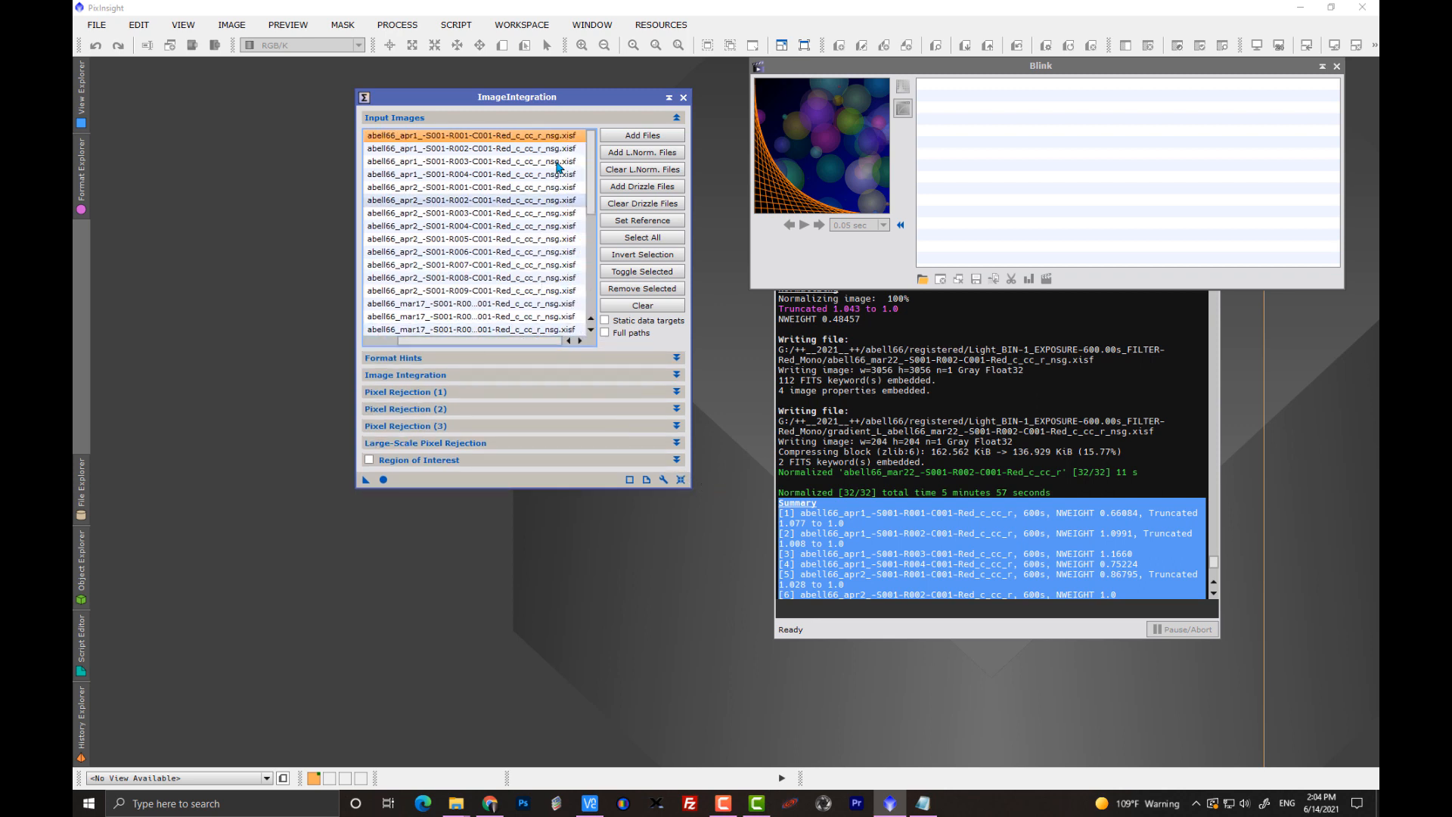
Dismiss the general image opening dialog and start choosing image files for Blink instead.
double_click(236, 421)
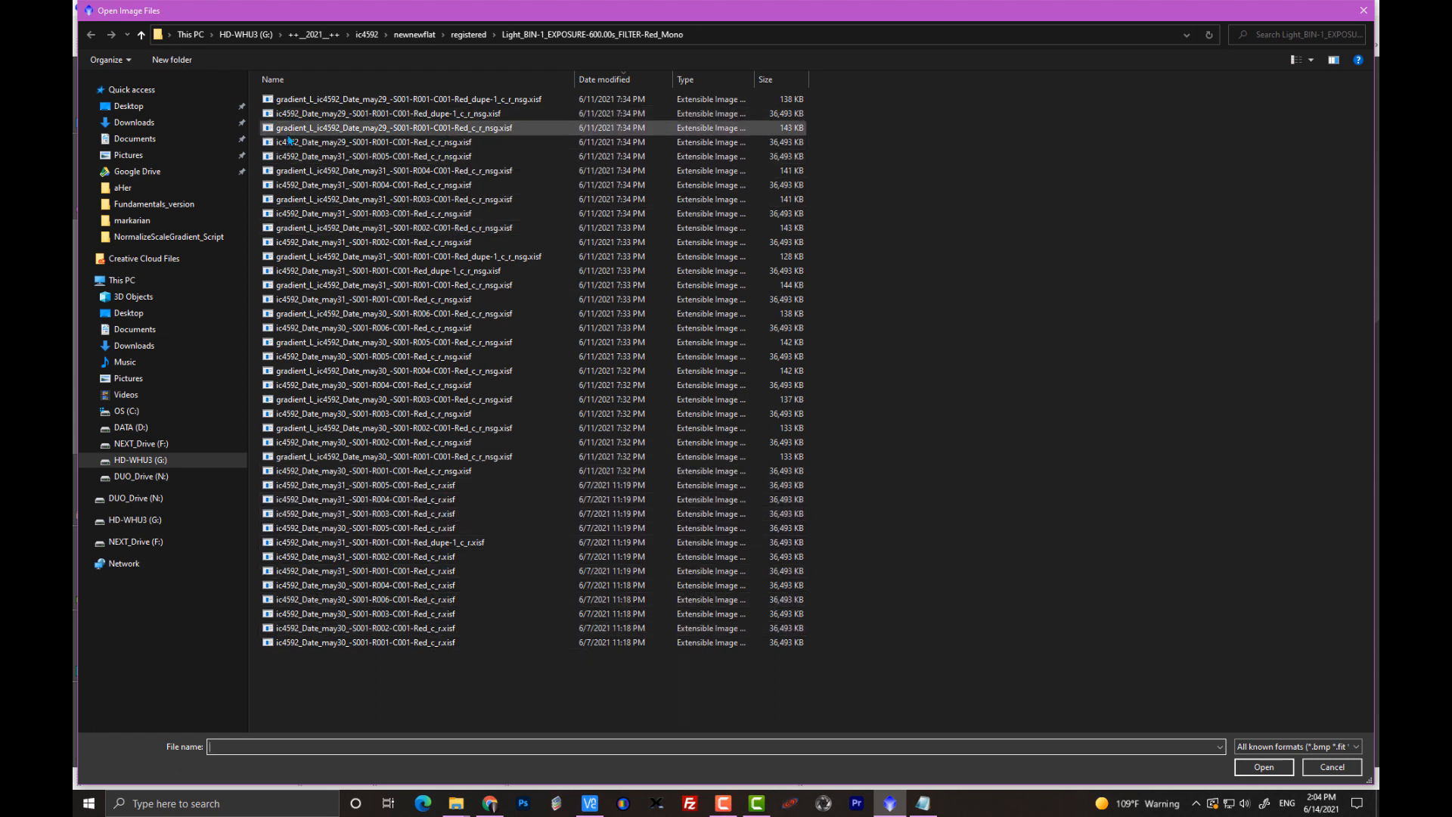
left_click(1323, 766)
left_click(923, 279)
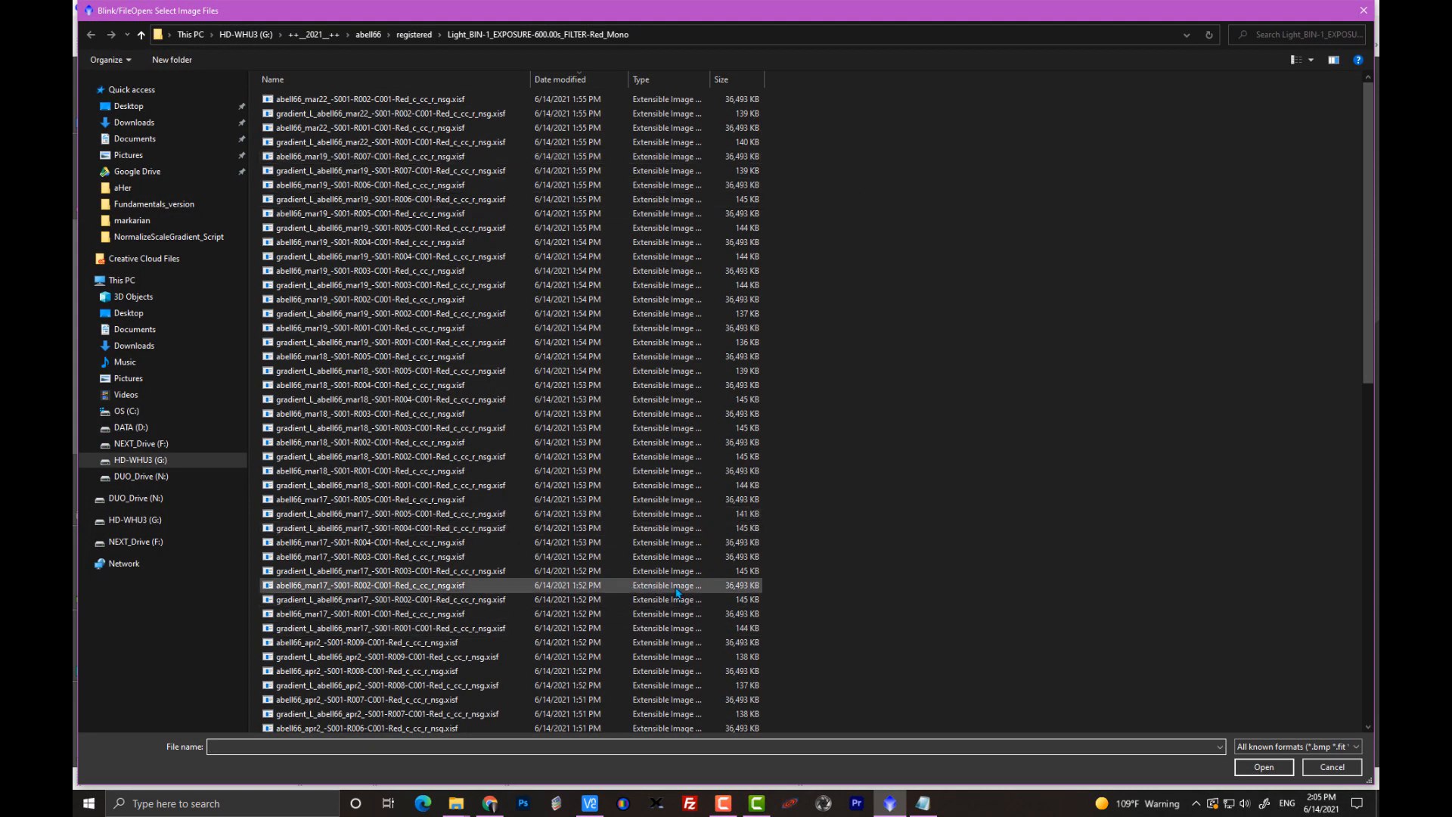
left_click(318, 34)
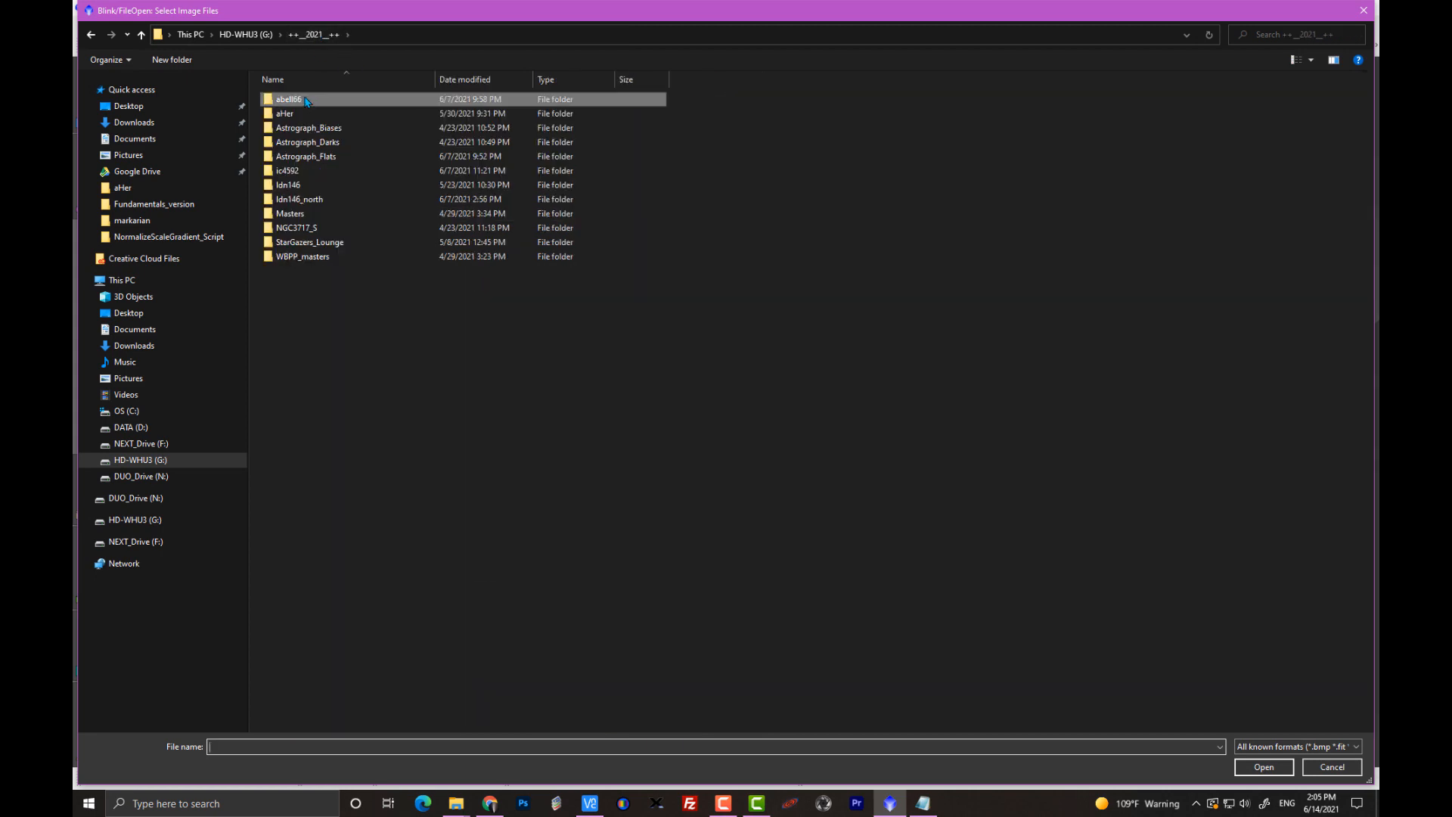
double_click(295, 103)
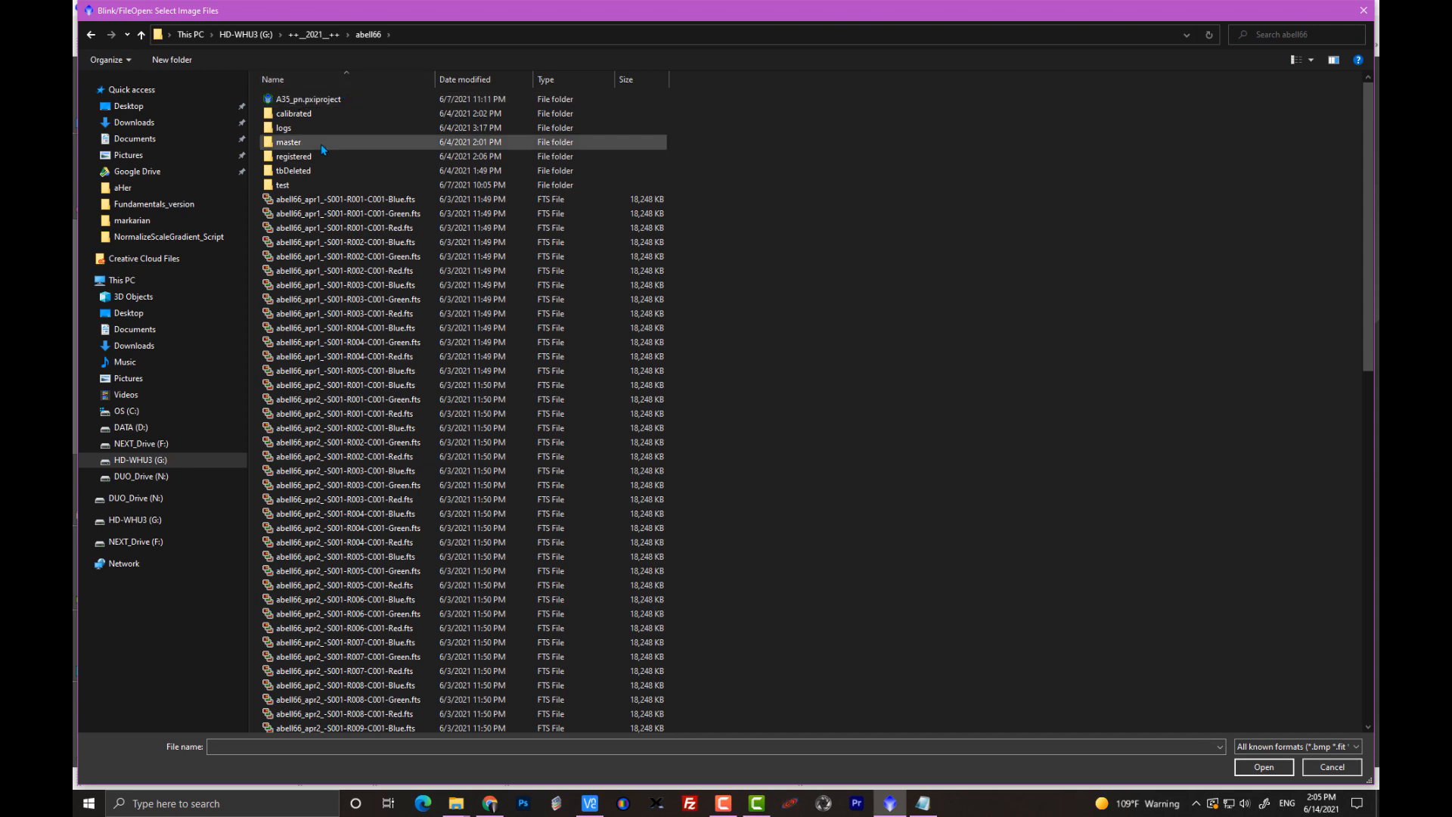
left_click(91, 35)
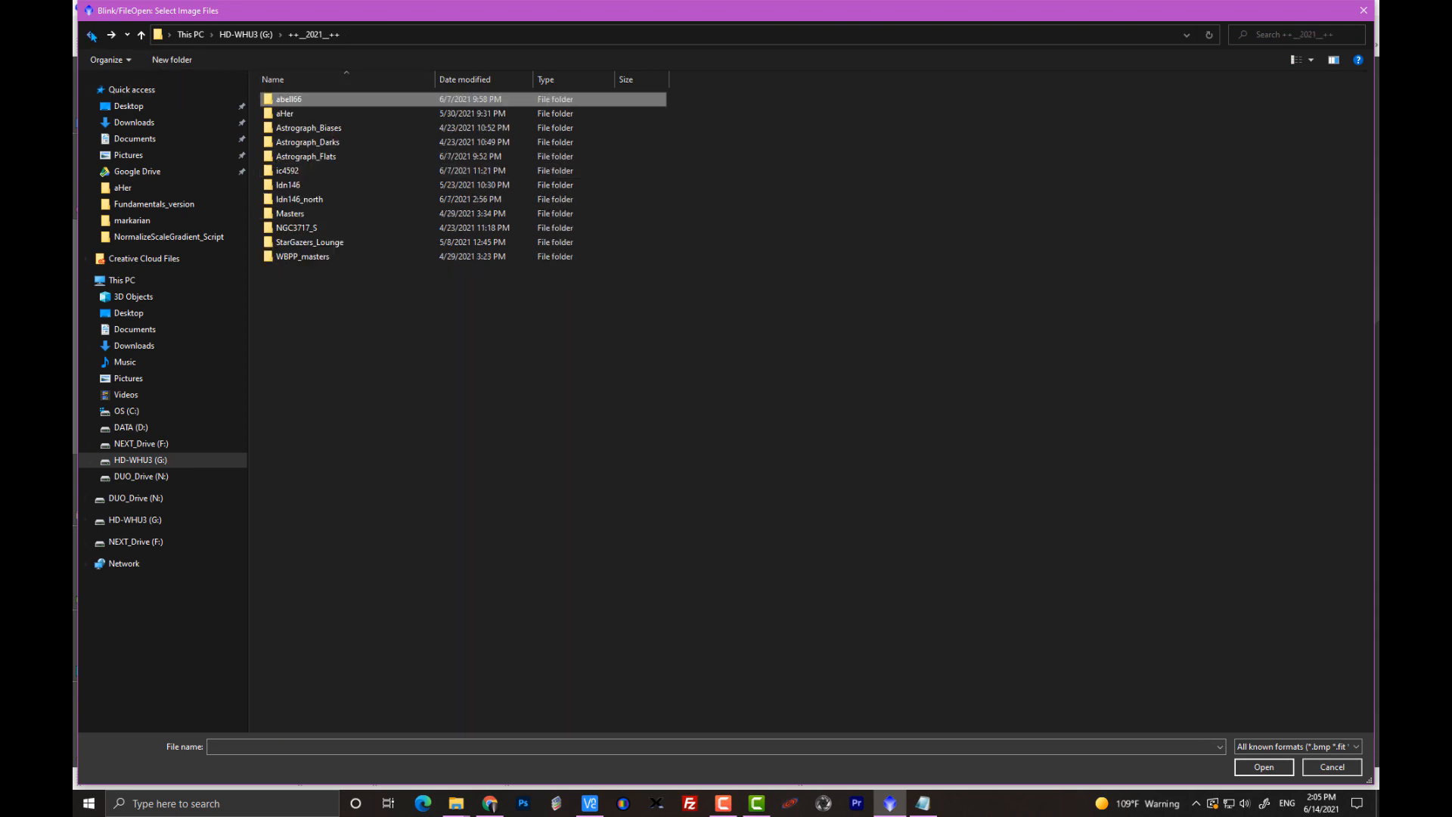
left_click(91, 35)
Filter the registered red image folder by *grad* and load all matching gradient files into Blink.
left_click(509, 744)
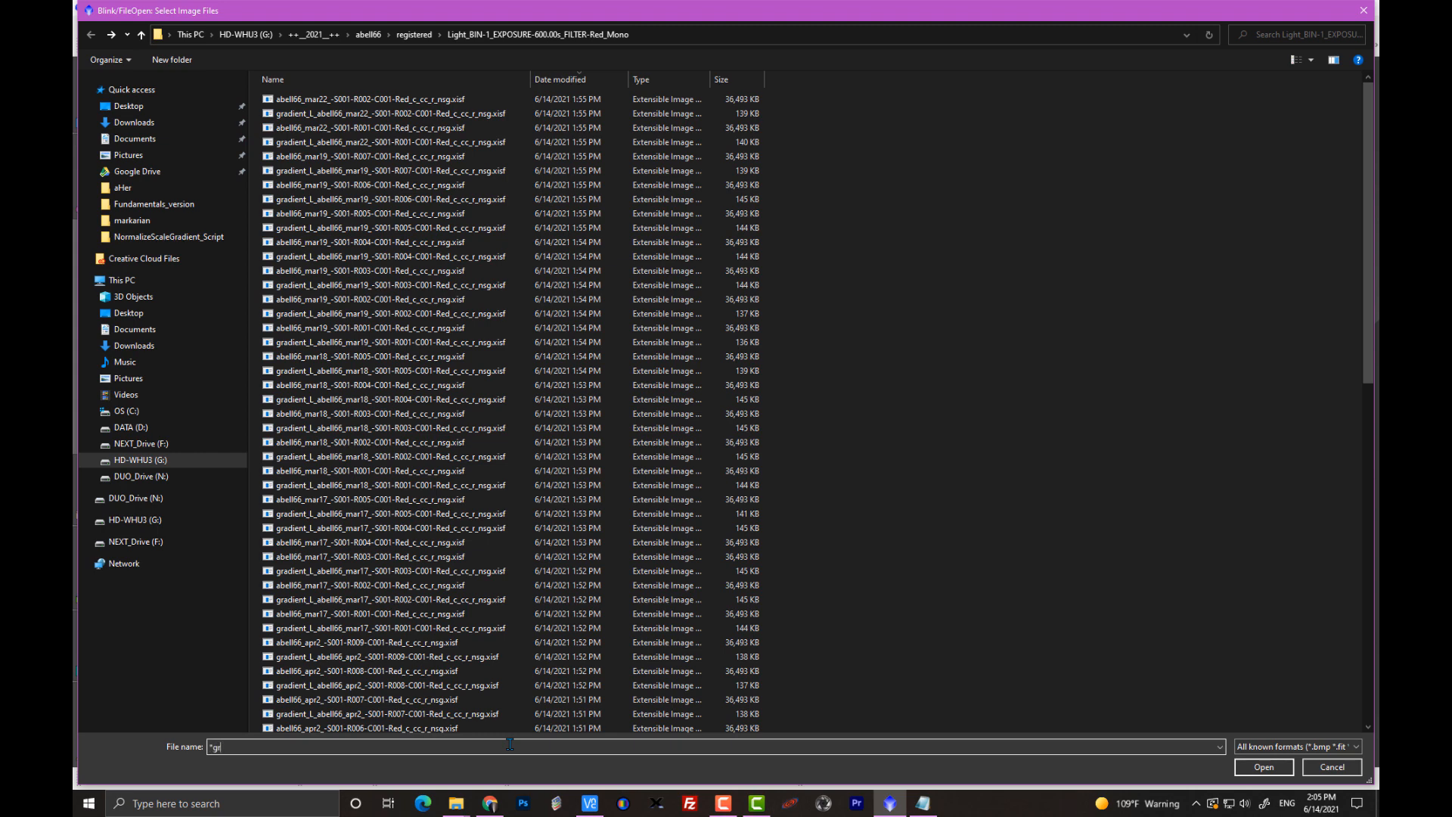
type("*grad*")
key("Return")
left_click(484, 356)
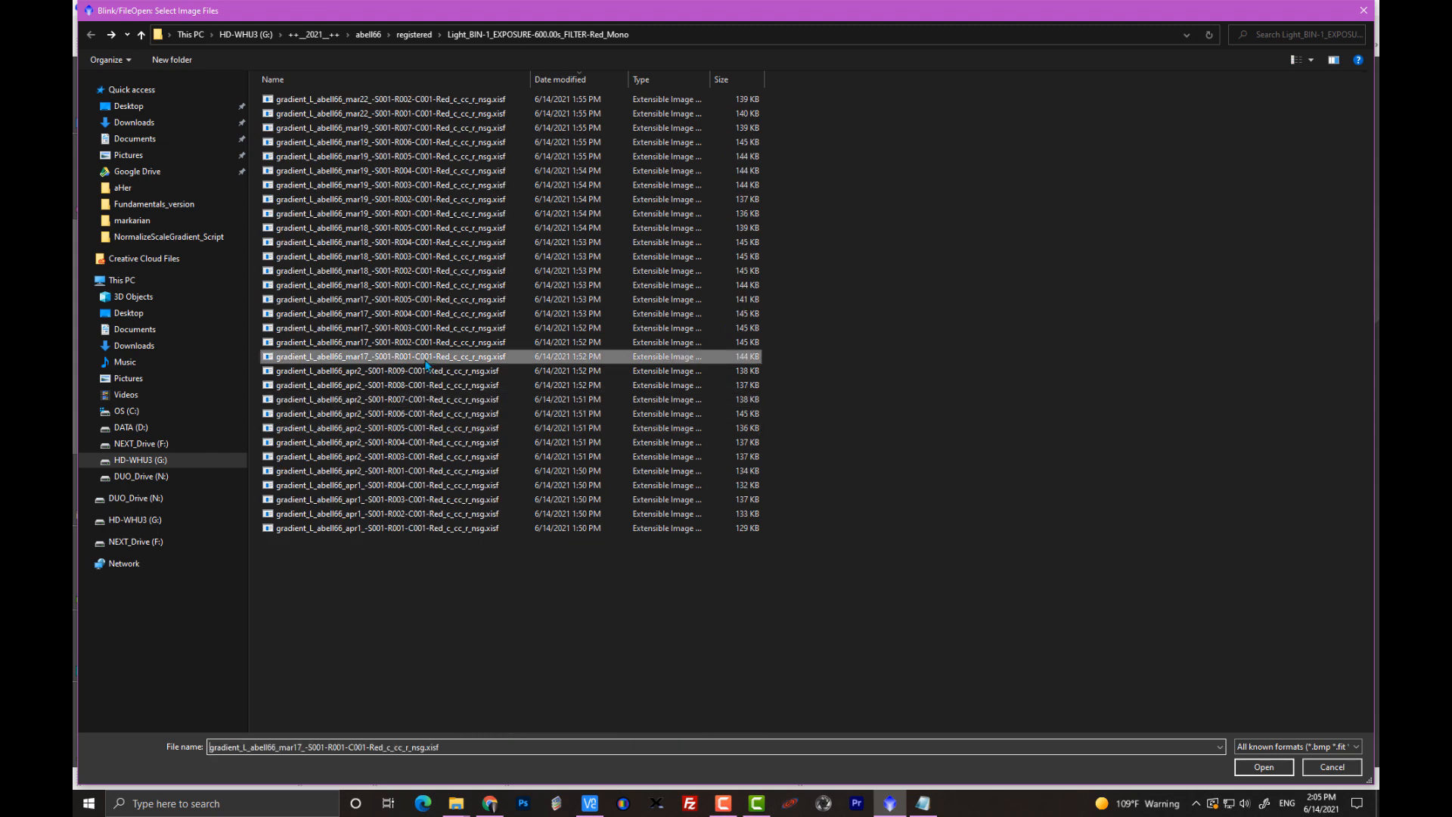
key("ctrl+a")
left_click(1257, 767)
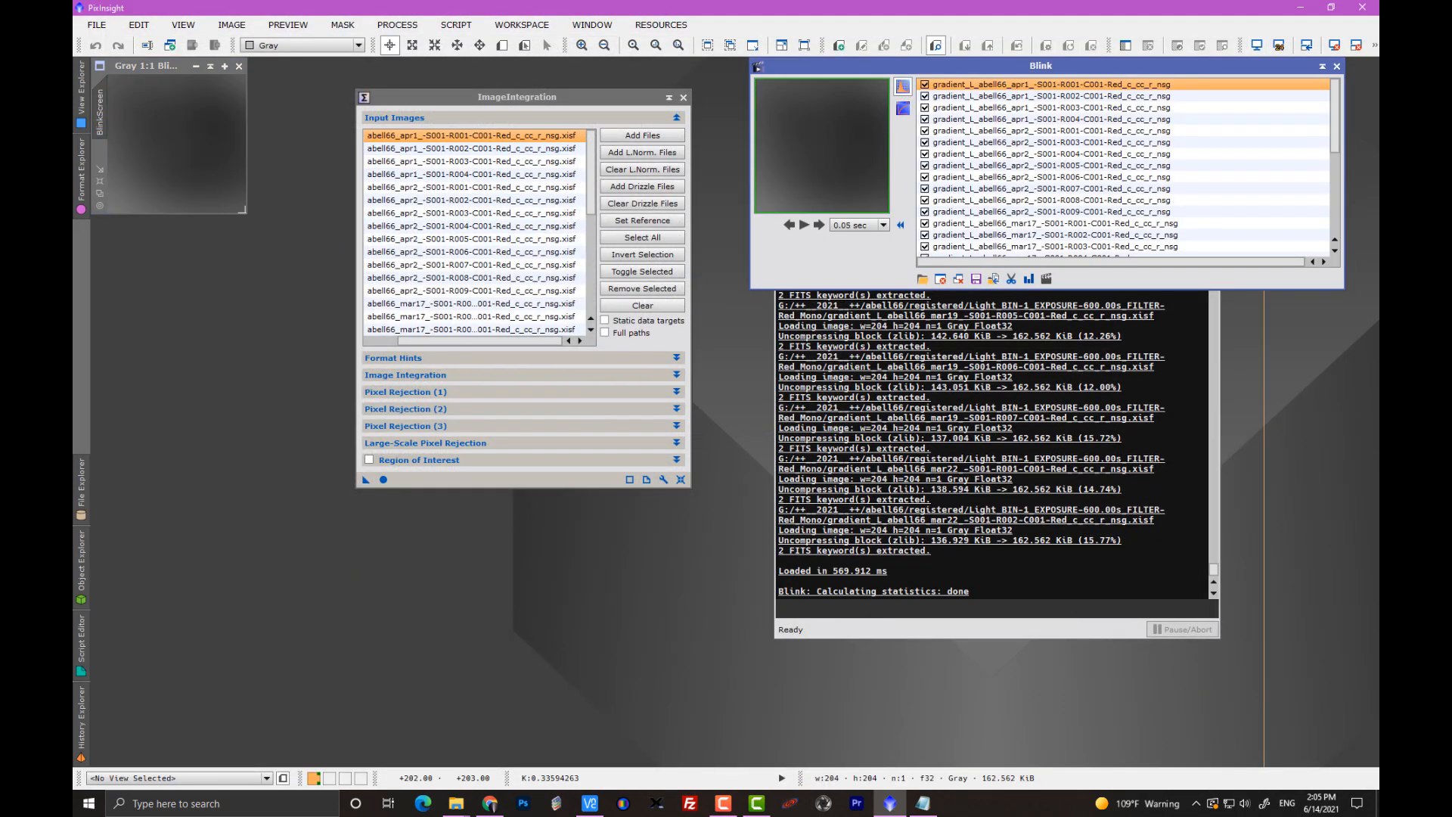
Enlarge the BlinkScreen window, magnify the gradient image to 3:1 and move ImageIntegration clear of it.
left_click_drag(247, 214, 472, 583)
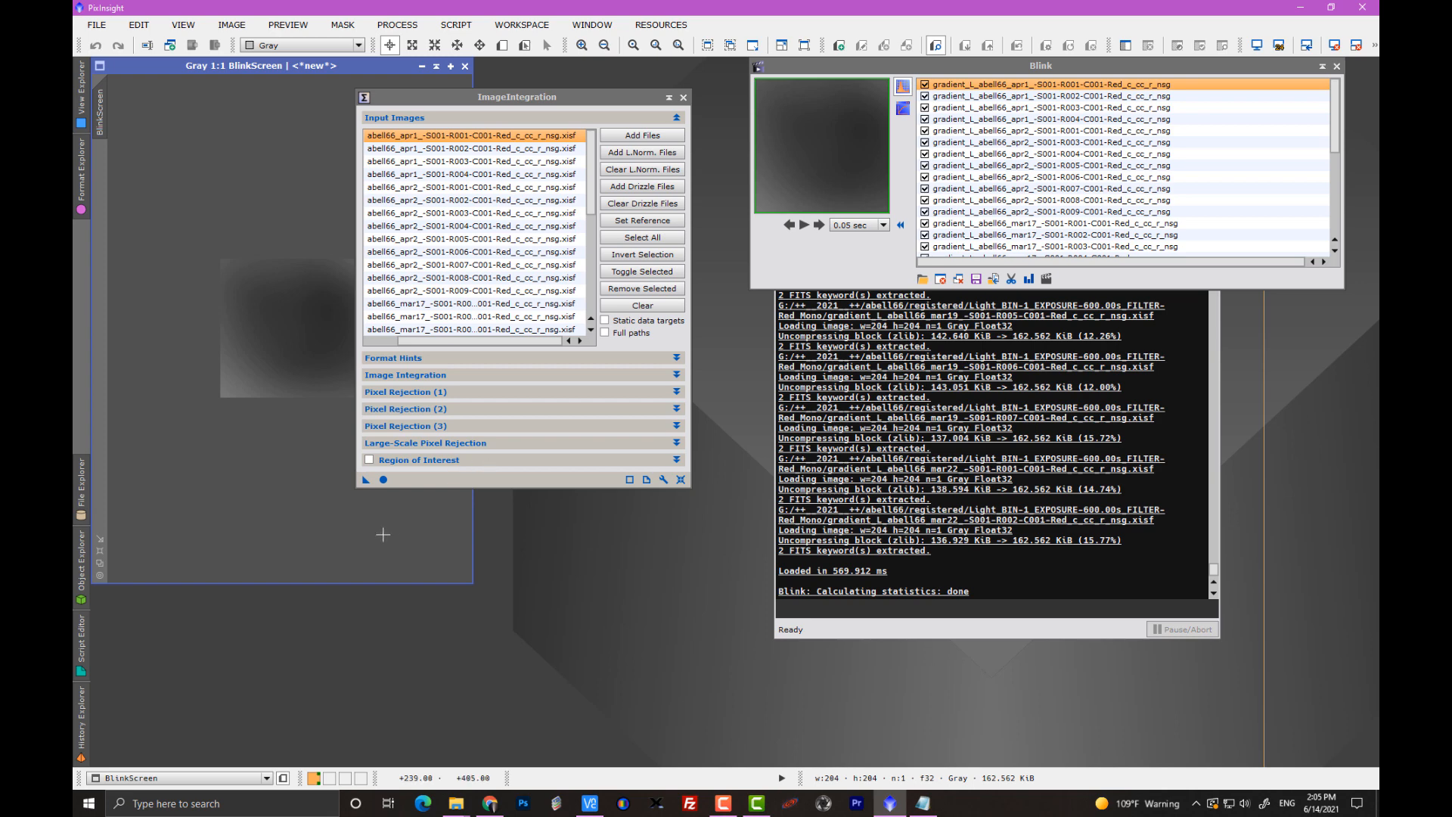
scroll(376, 535, "up", 2)
left_click_drag(525, 106, 674, 82)
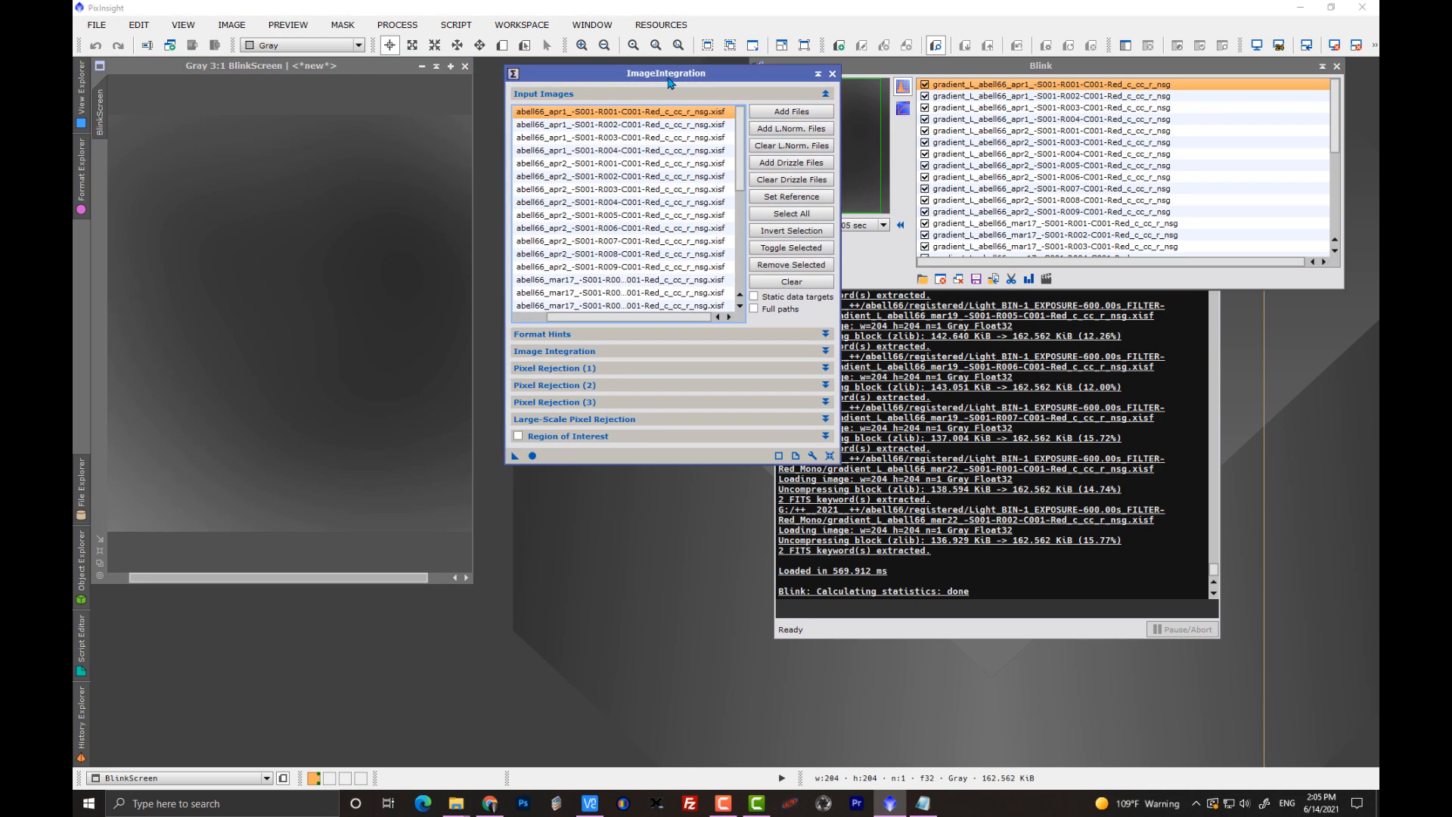
Enlarge the BlinkScreen window to fit the whole 3:1 gradient image and move Blink and ImageIntegration clear of it.
left_click_drag(881, 70, 878, 182)
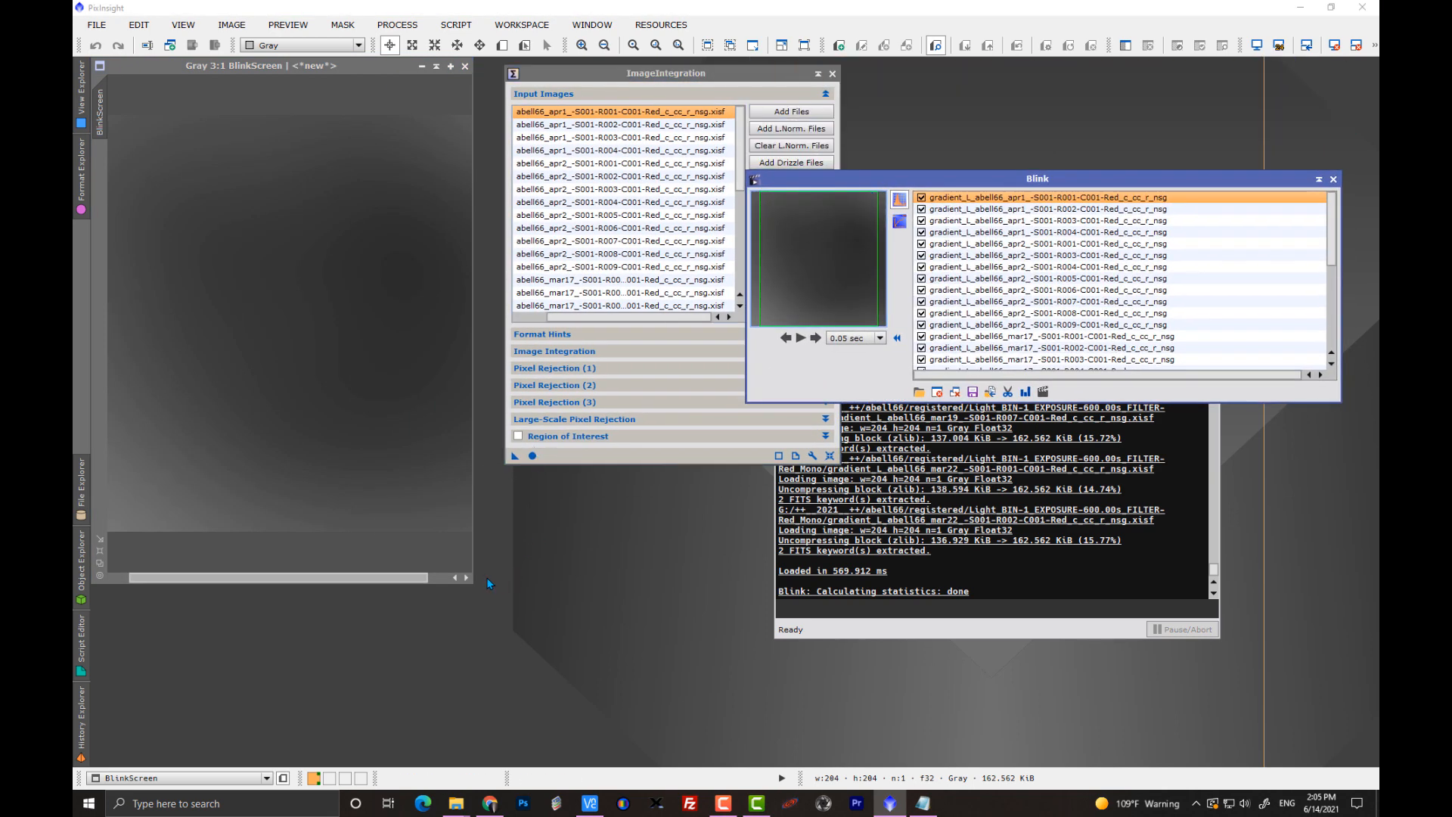
left_click_drag(467, 581, 577, 620)
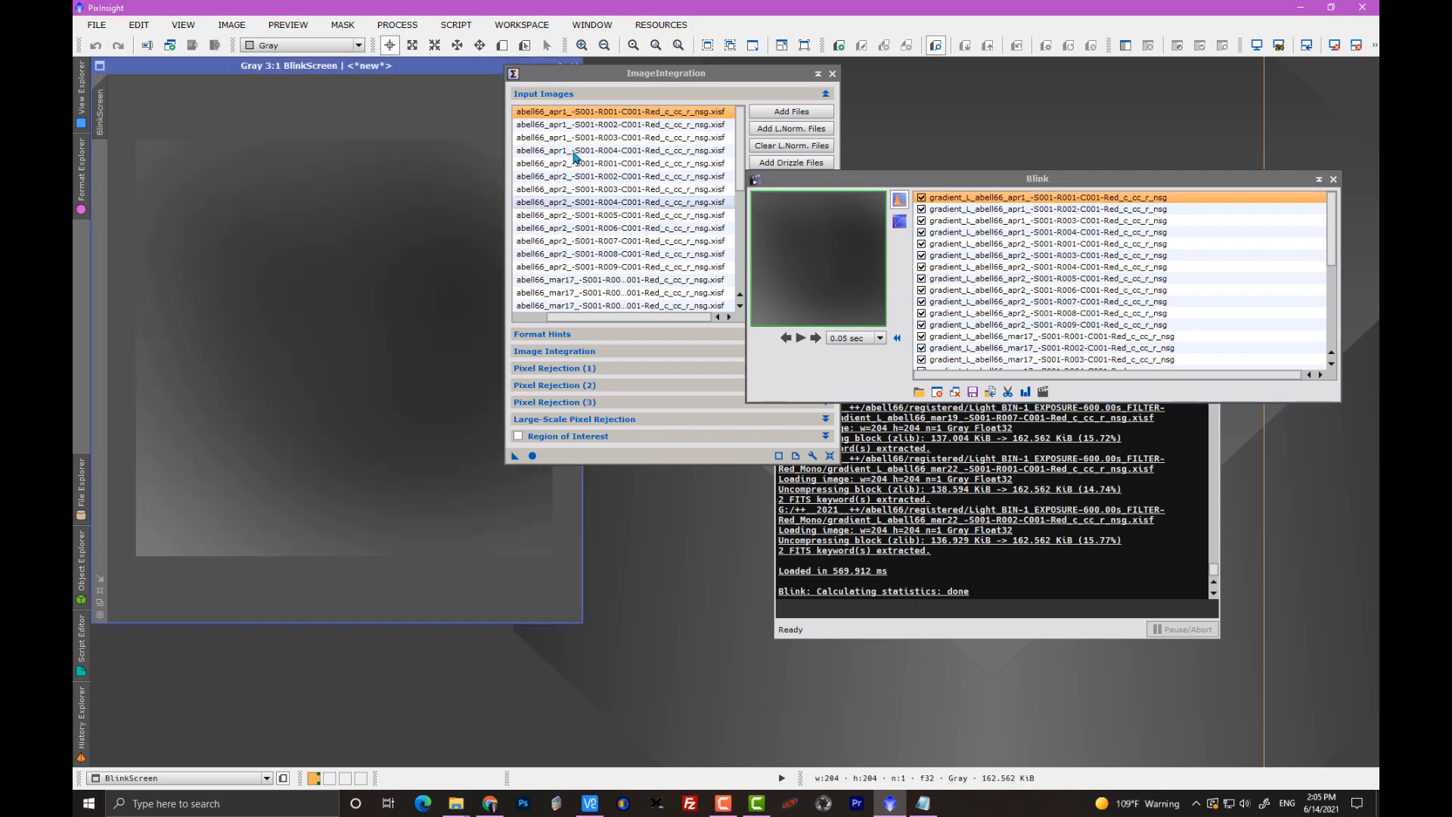
left_click_drag(572, 72, 672, 61)
left_click_drag(997, 182, 961, 236)
Step through the loaded gradient images one by one in Blink, from the apr1 frames into the mar18 frames, comparing their gradients.
left_click(778, 390)
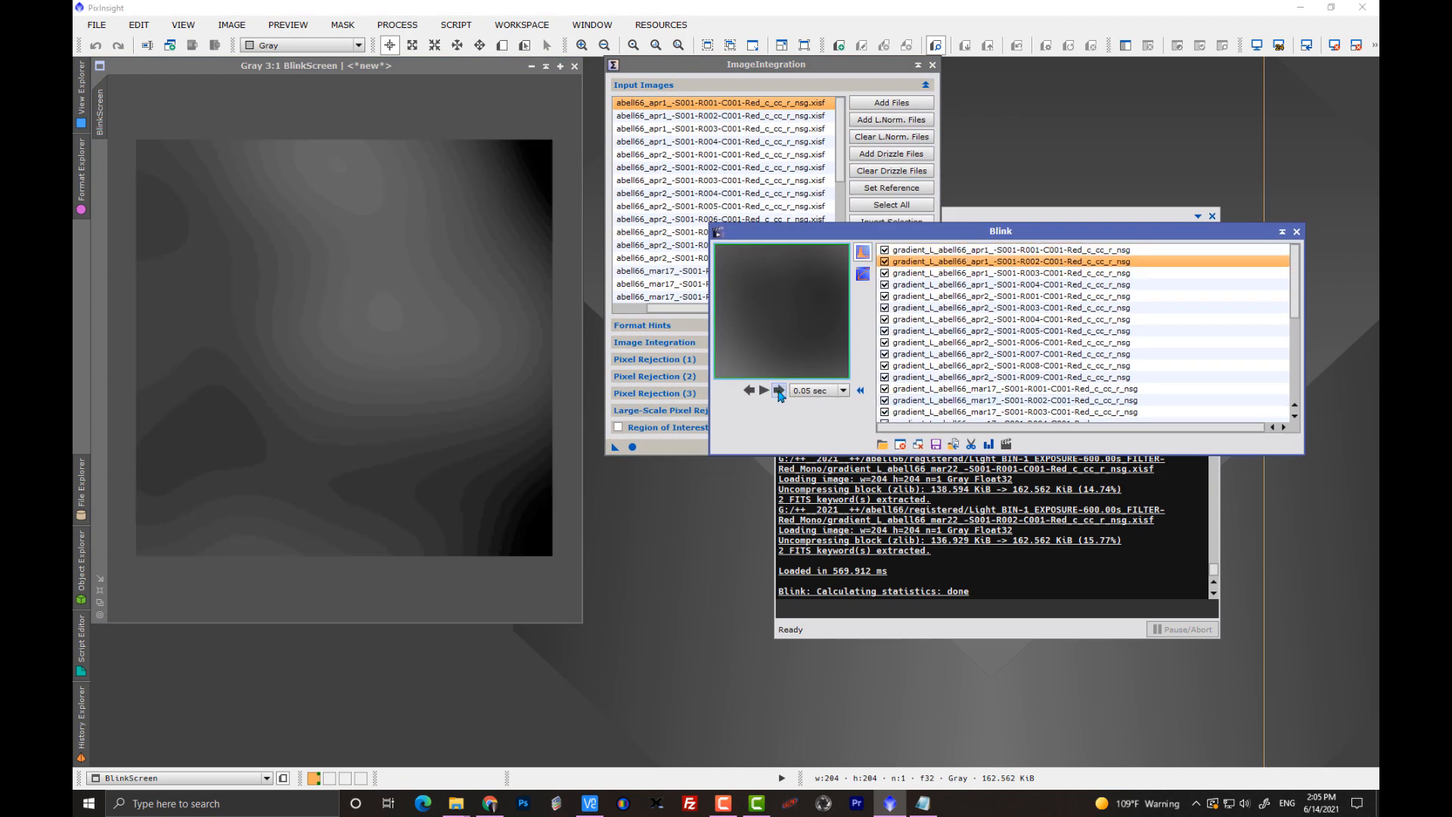
left_click(779, 390)
left_click(779, 390)
left_click(779, 390)
left_click(779, 391)
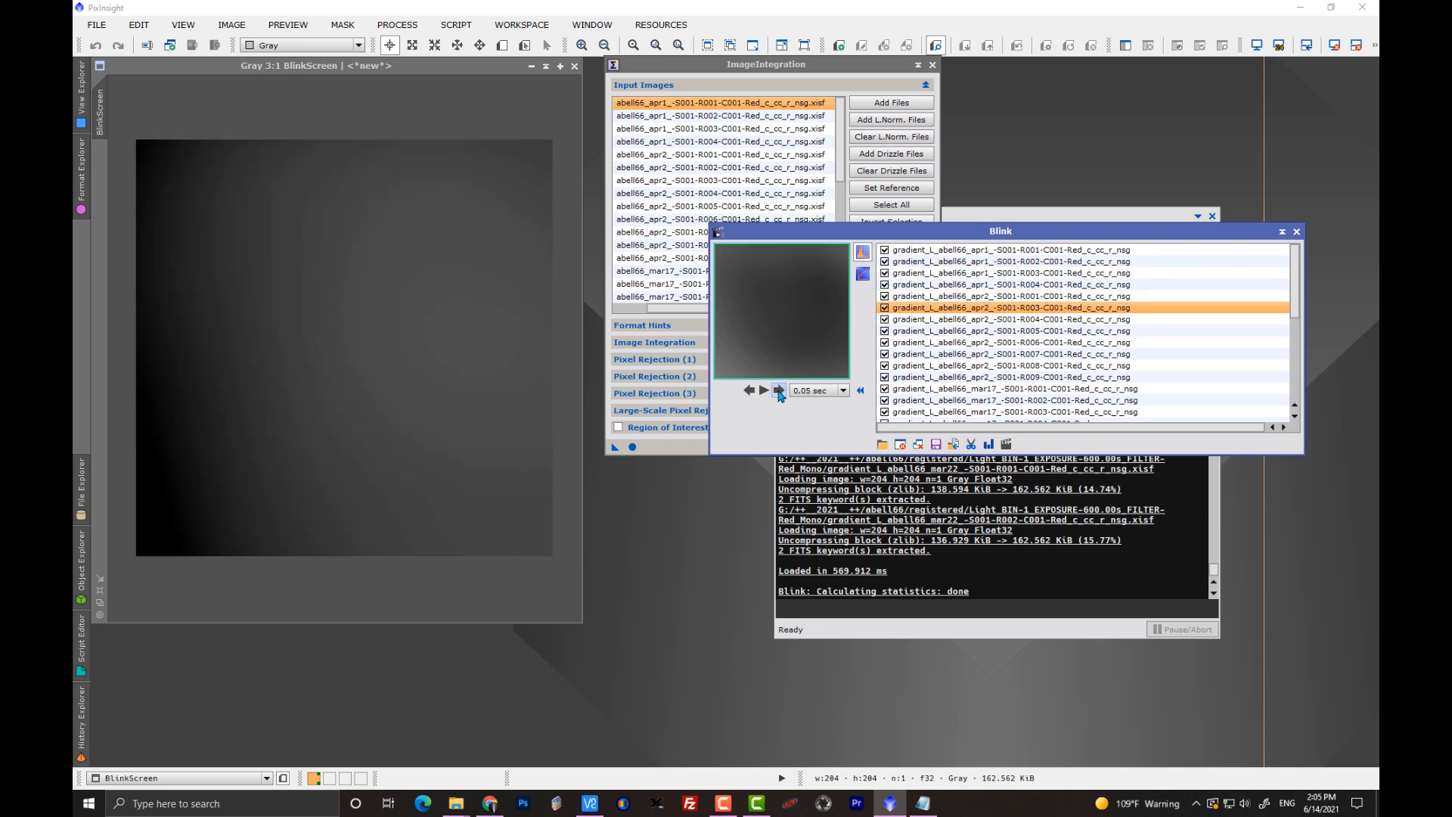
left_click(779, 391)
left_click(779, 390)
left_click(779, 390)
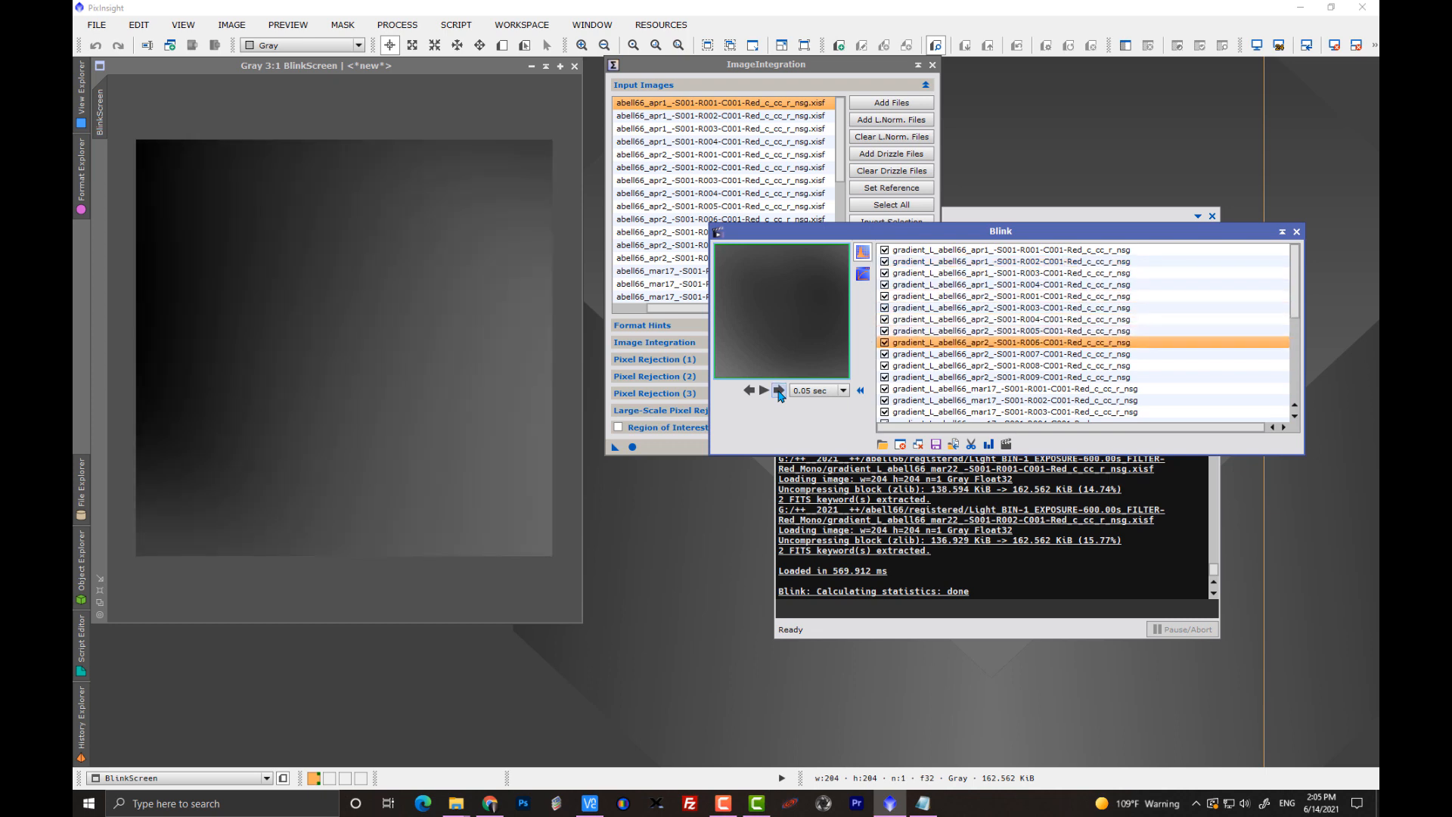
left_click(778, 390)
left_click(778, 390)
left_click(778, 390)
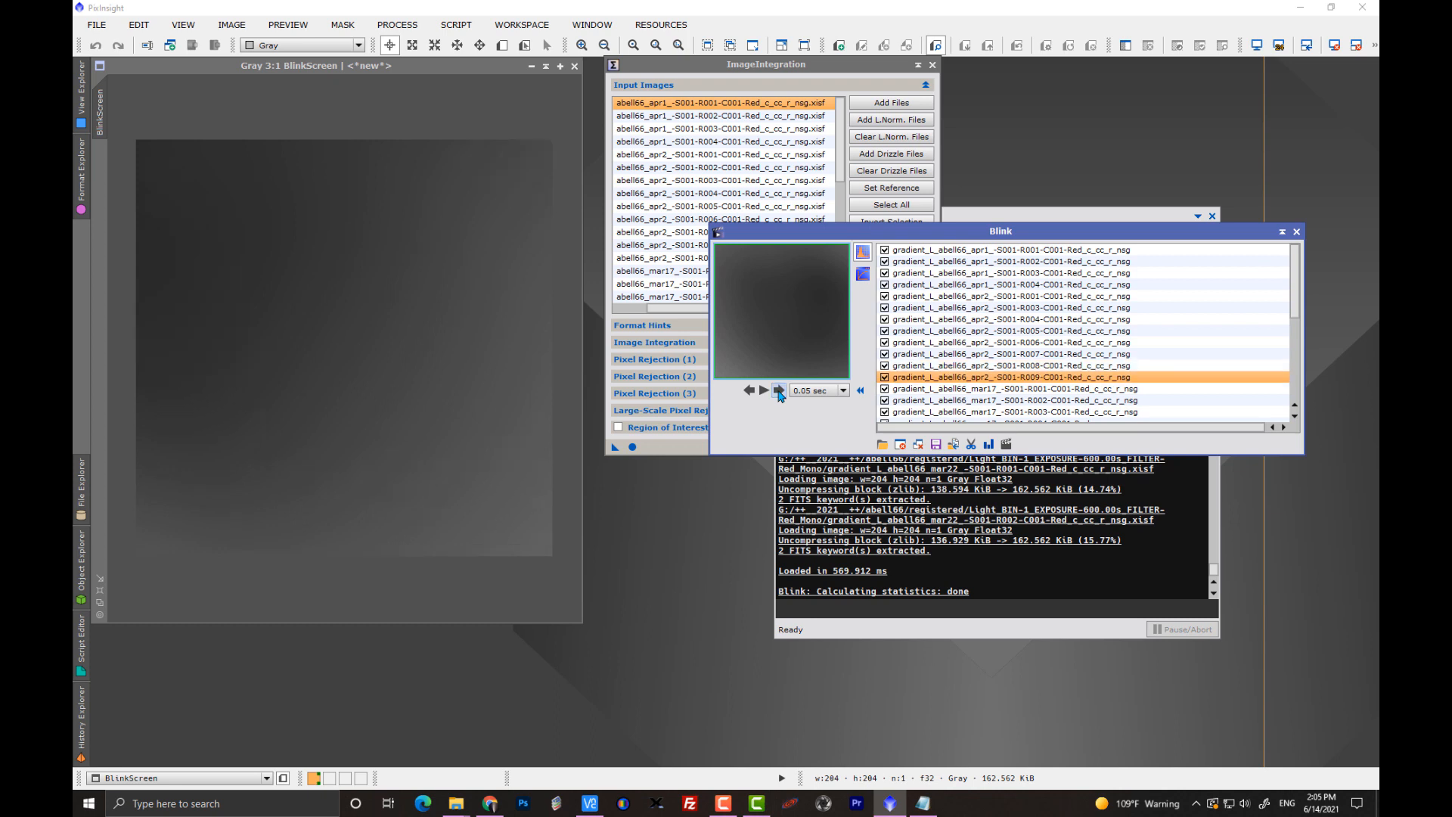
left_click(778, 390)
left_click(778, 390)
left_click(779, 390)
left_click(778, 390)
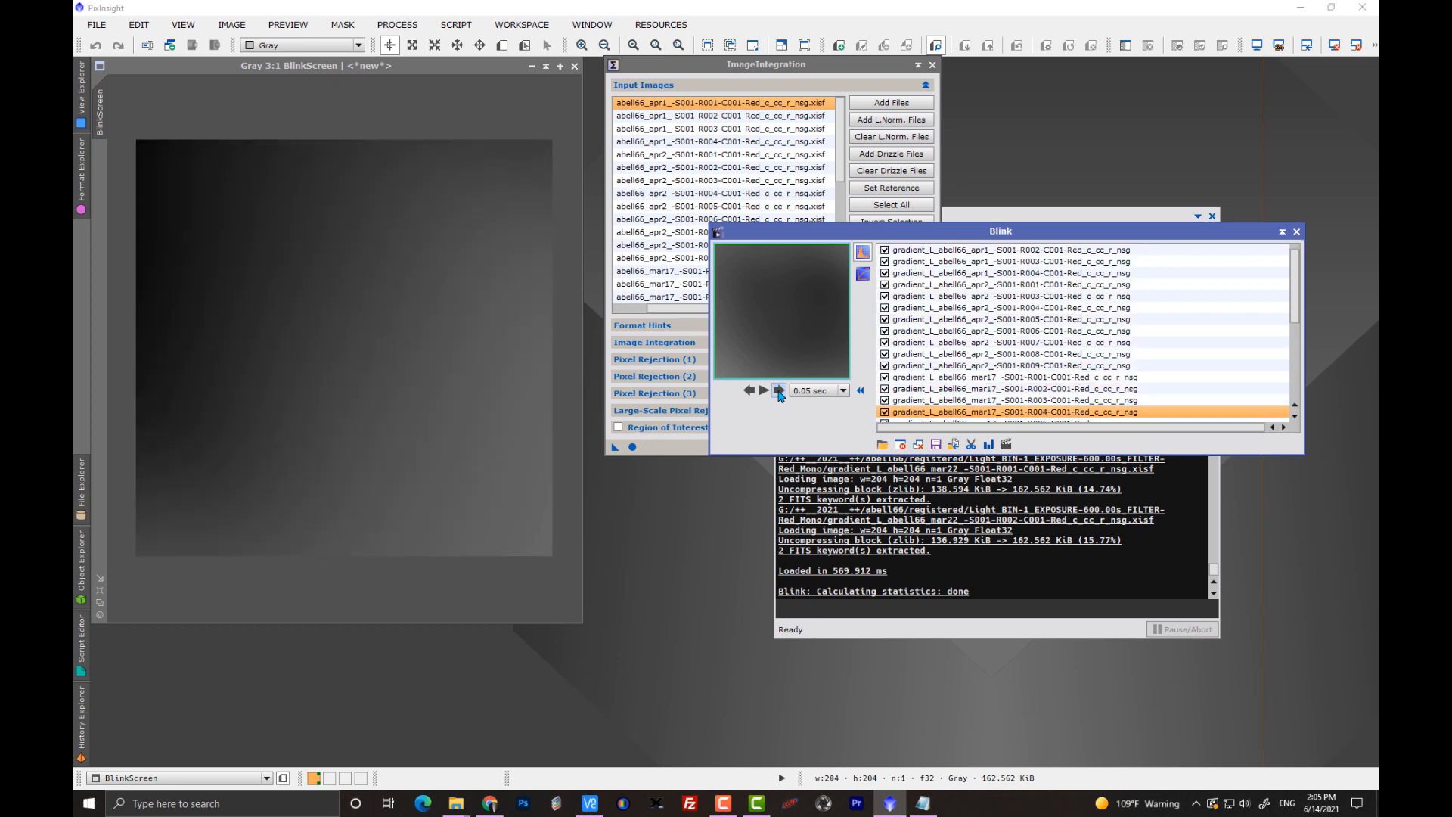
left_click(778, 390)
left_click(778, 390)
left_click(779, 390)
left_click(778, 390)
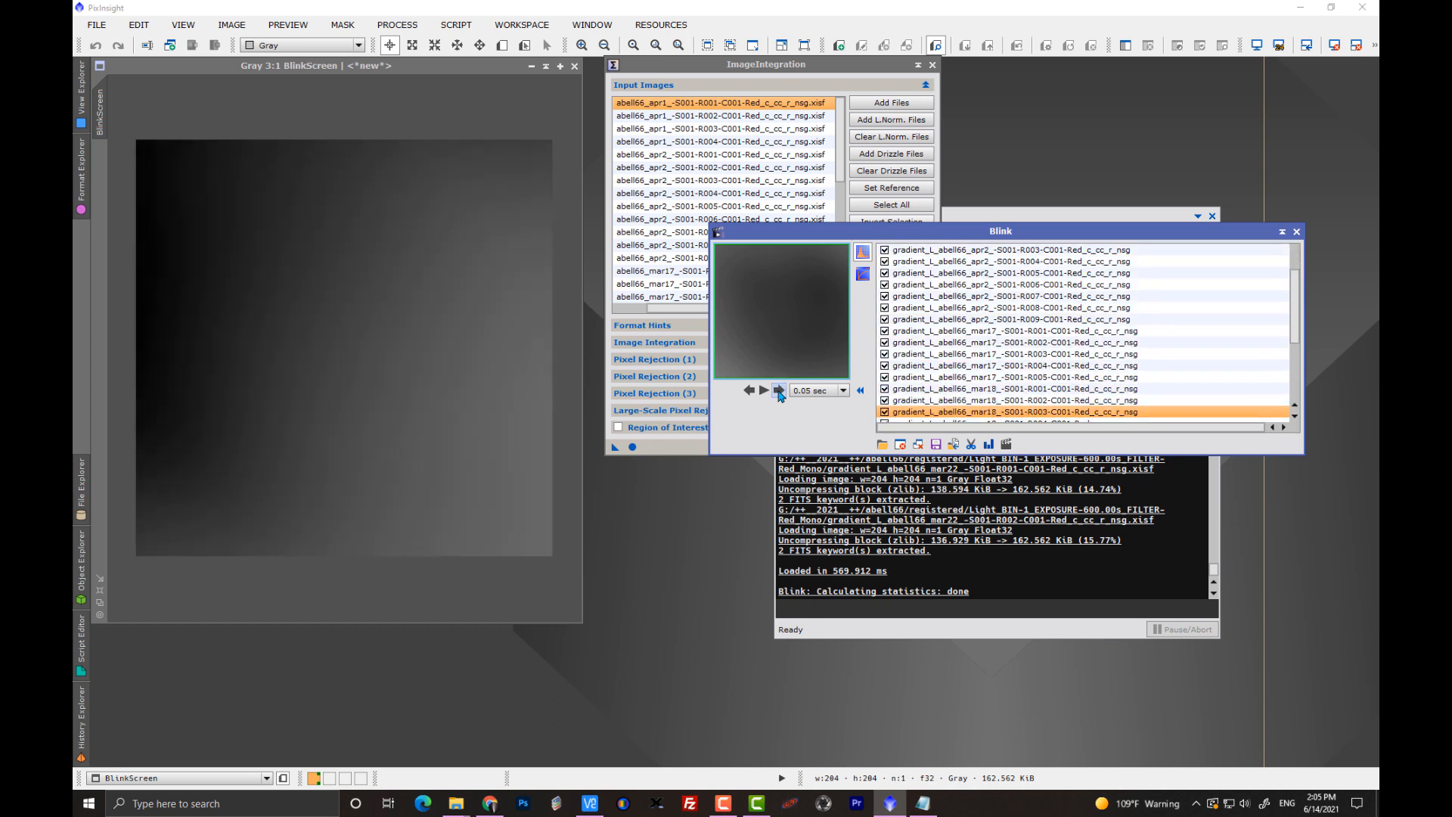
left_click(778, 391)
left_click(778, 390)
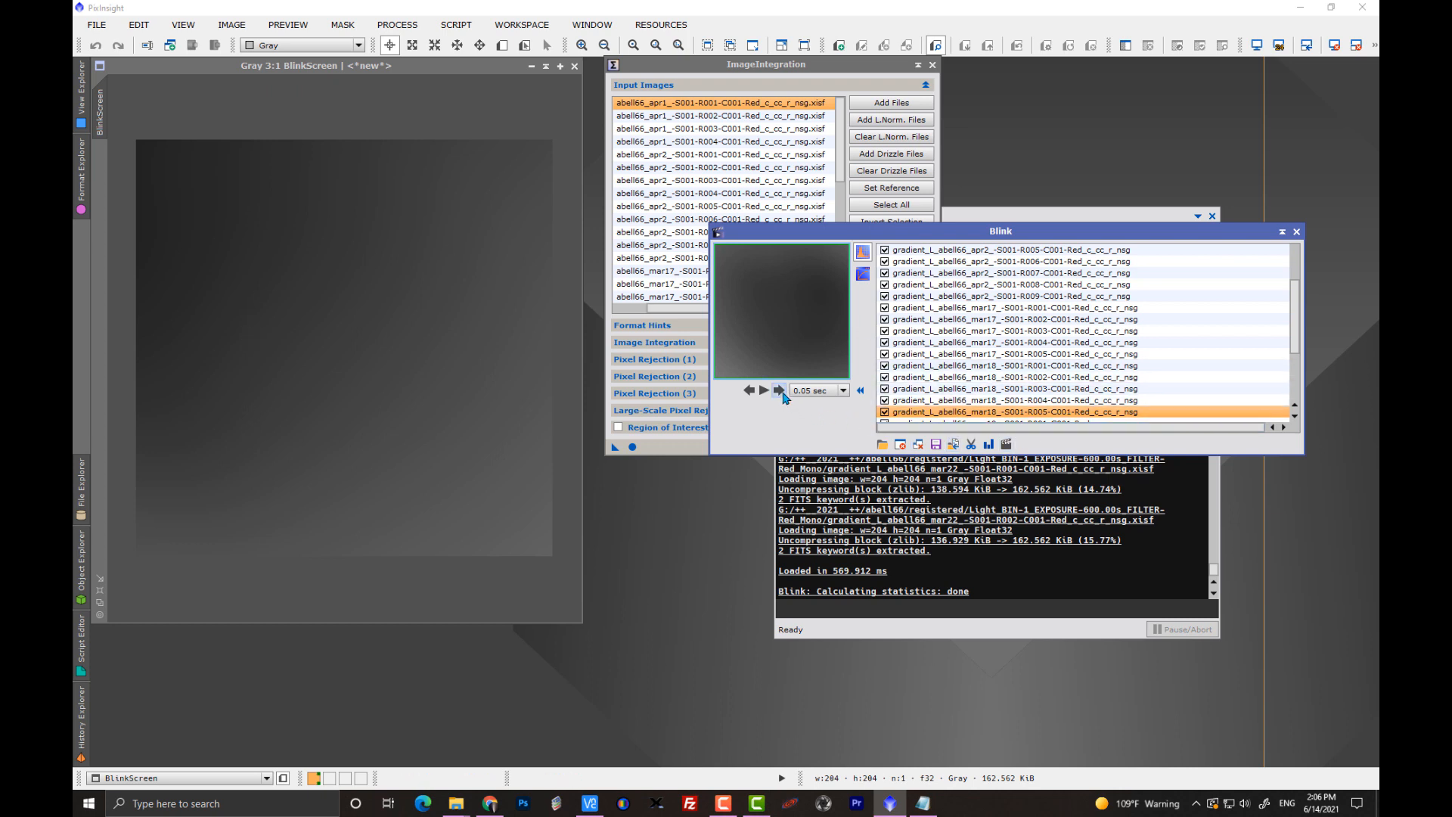
Close all images in Blink and separate it from ImageIntegration to check which input images are enabled.
left_click(917, 445)
left_click_drag(827, 235, 1027, 147)
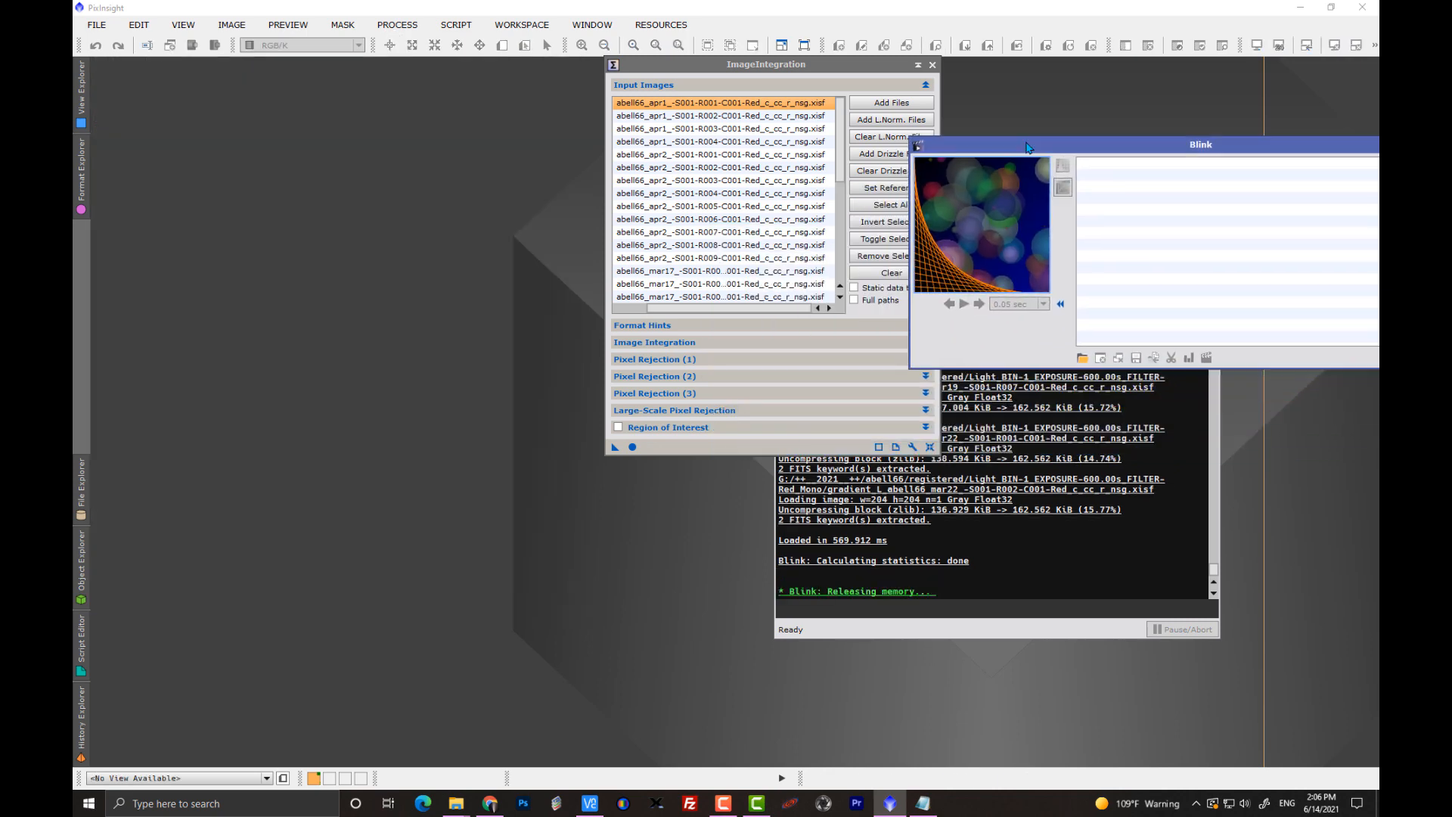
left_click_drag(855, 66, 566, 99)
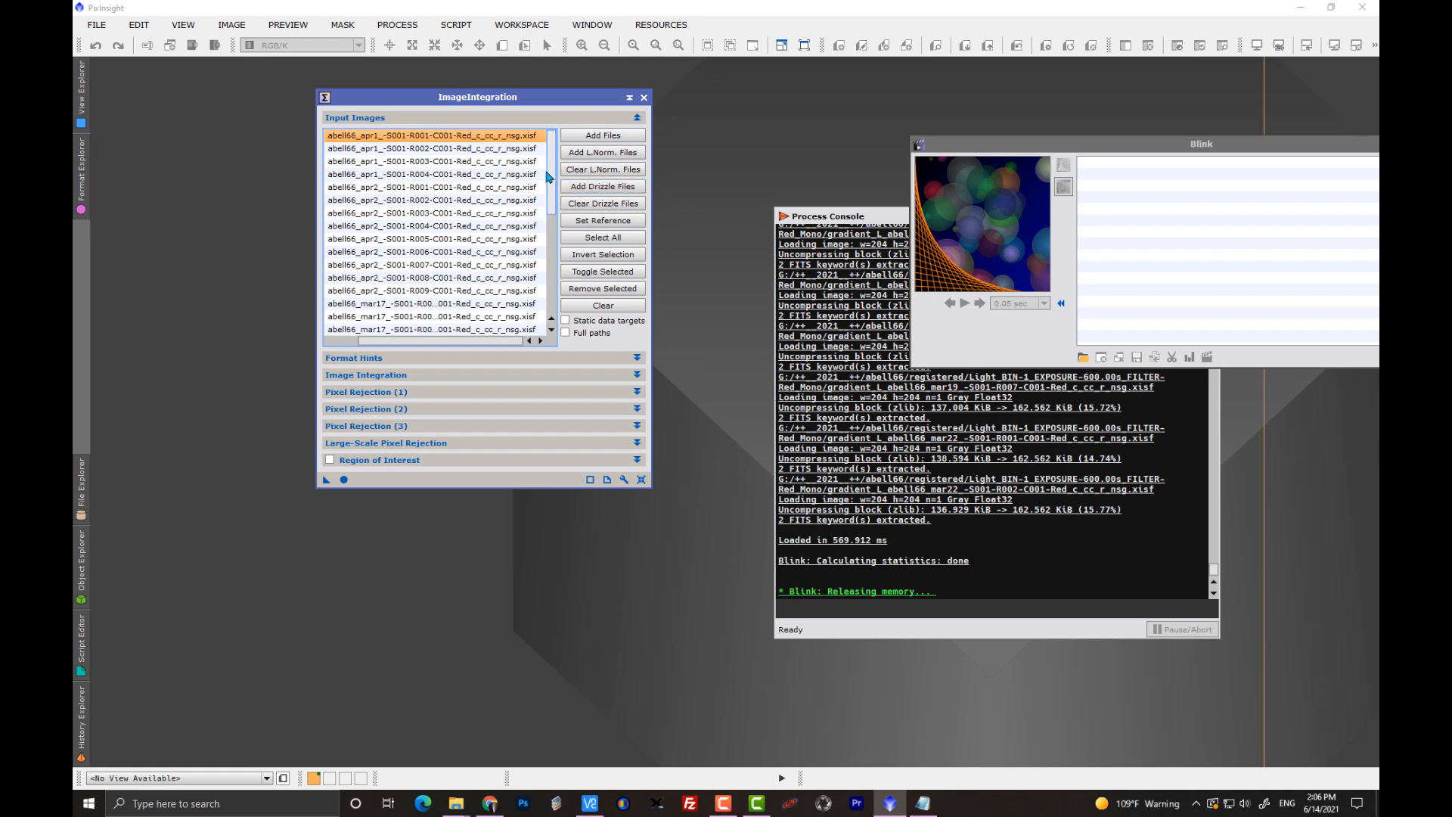
left_click_drag(398, 344, 364, 345)
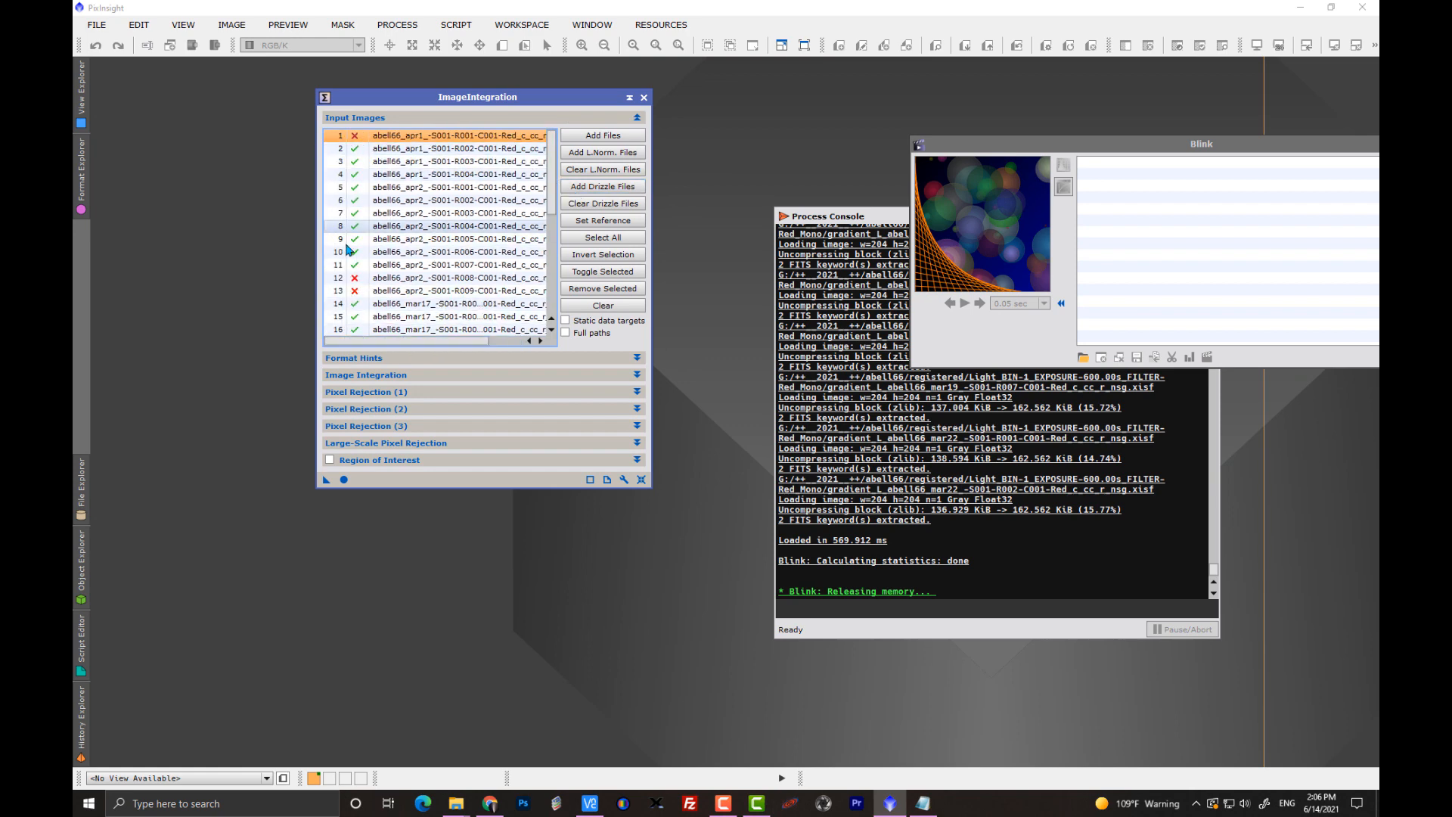
left_click_drag(554, 180, 553, 123)
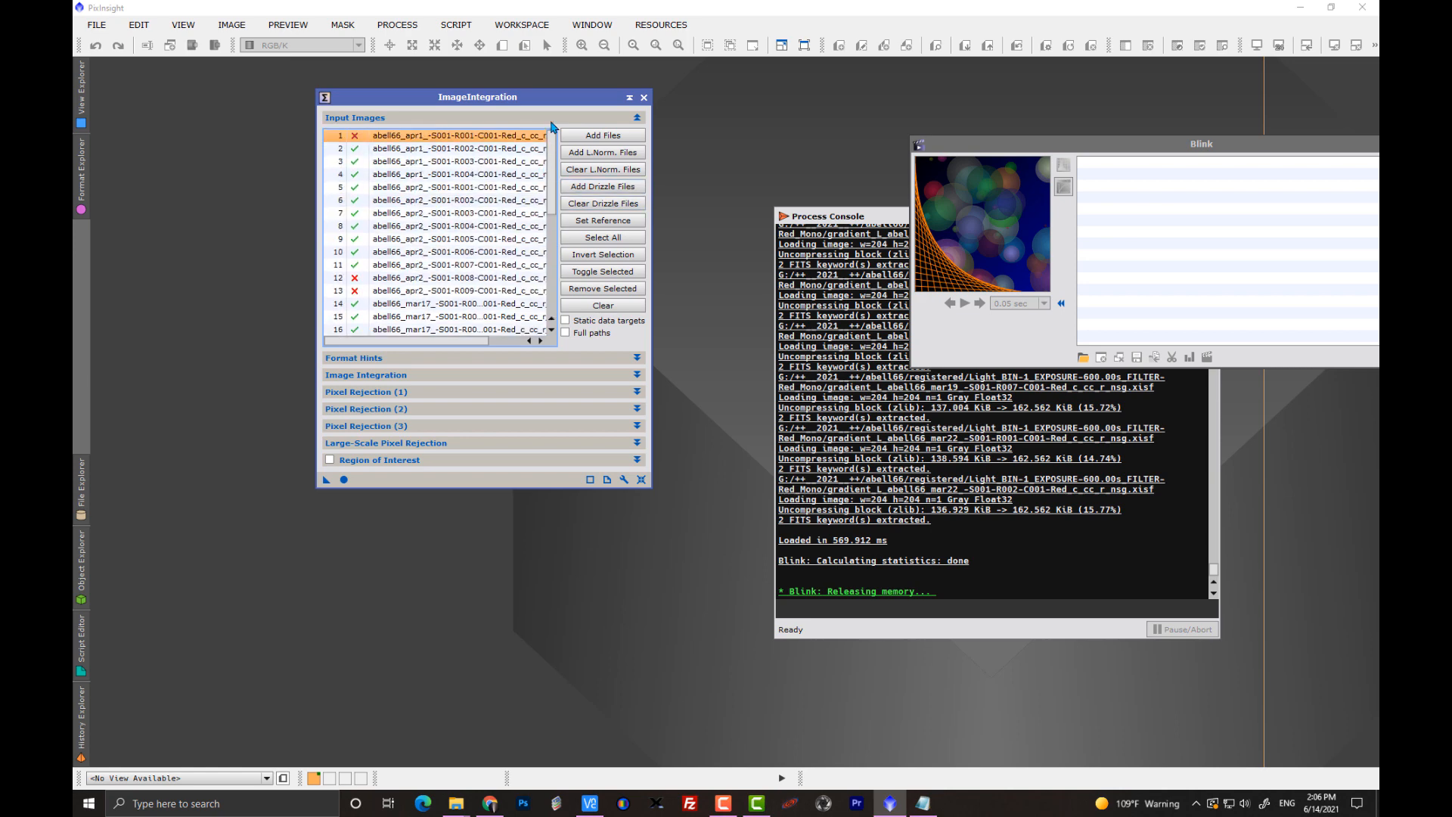
Open the NormalizeScaleGradient script to review its ImageIntegration minimum weight setting, and exit without running it.
left_click(456, 25)
mouse_move(545, 61)
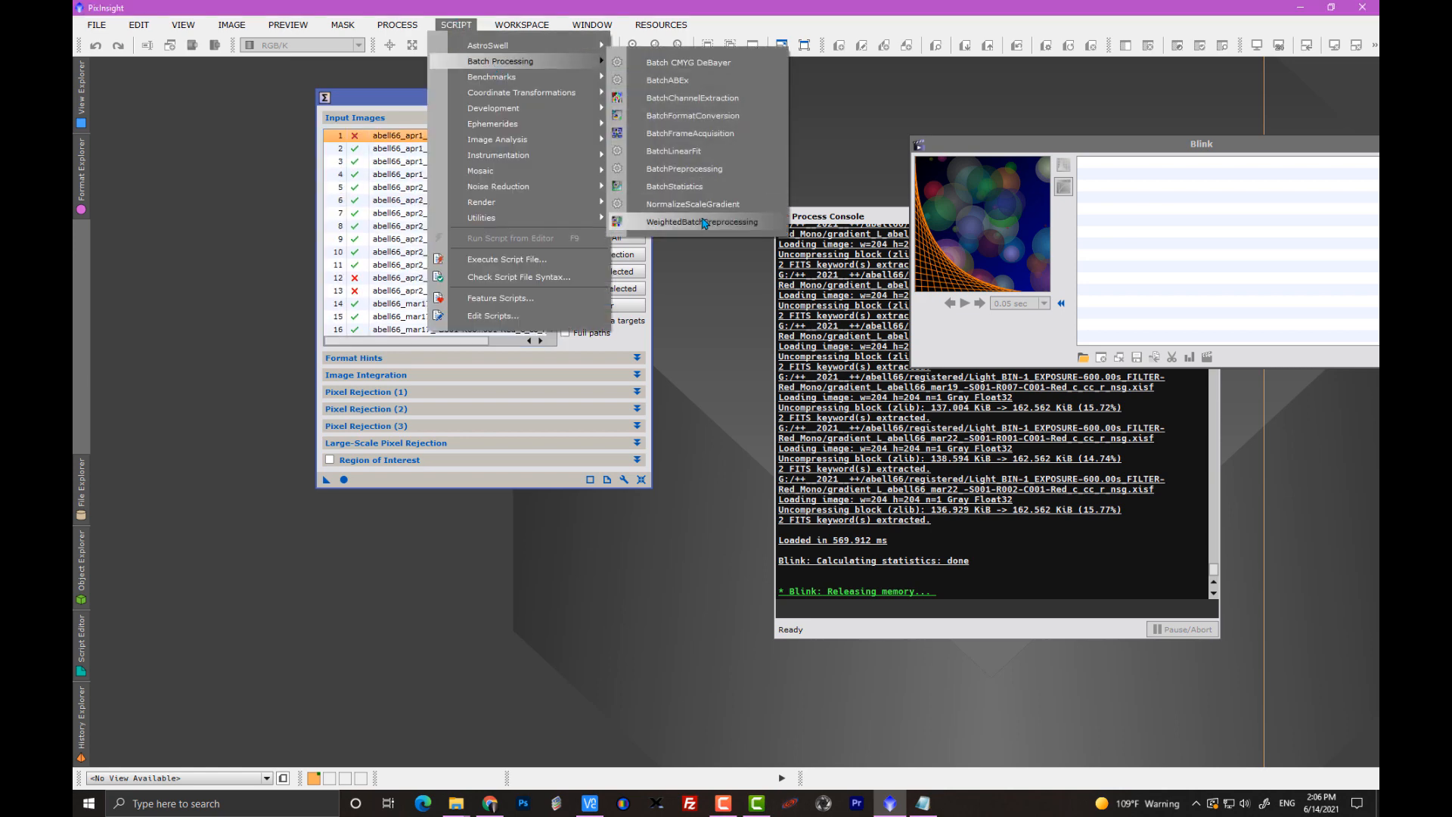
left_click(693, 204)
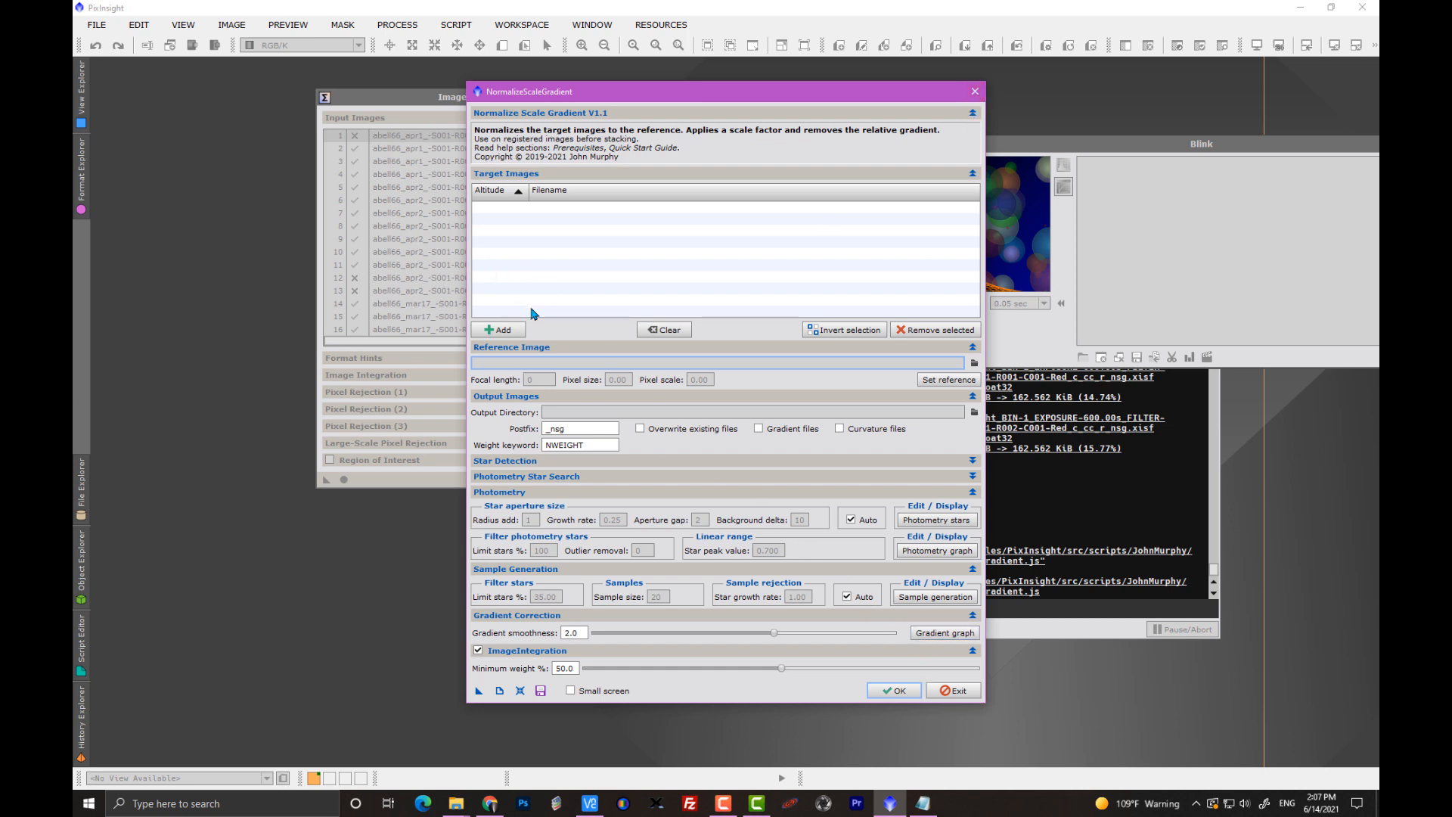
left_click(946, 692)
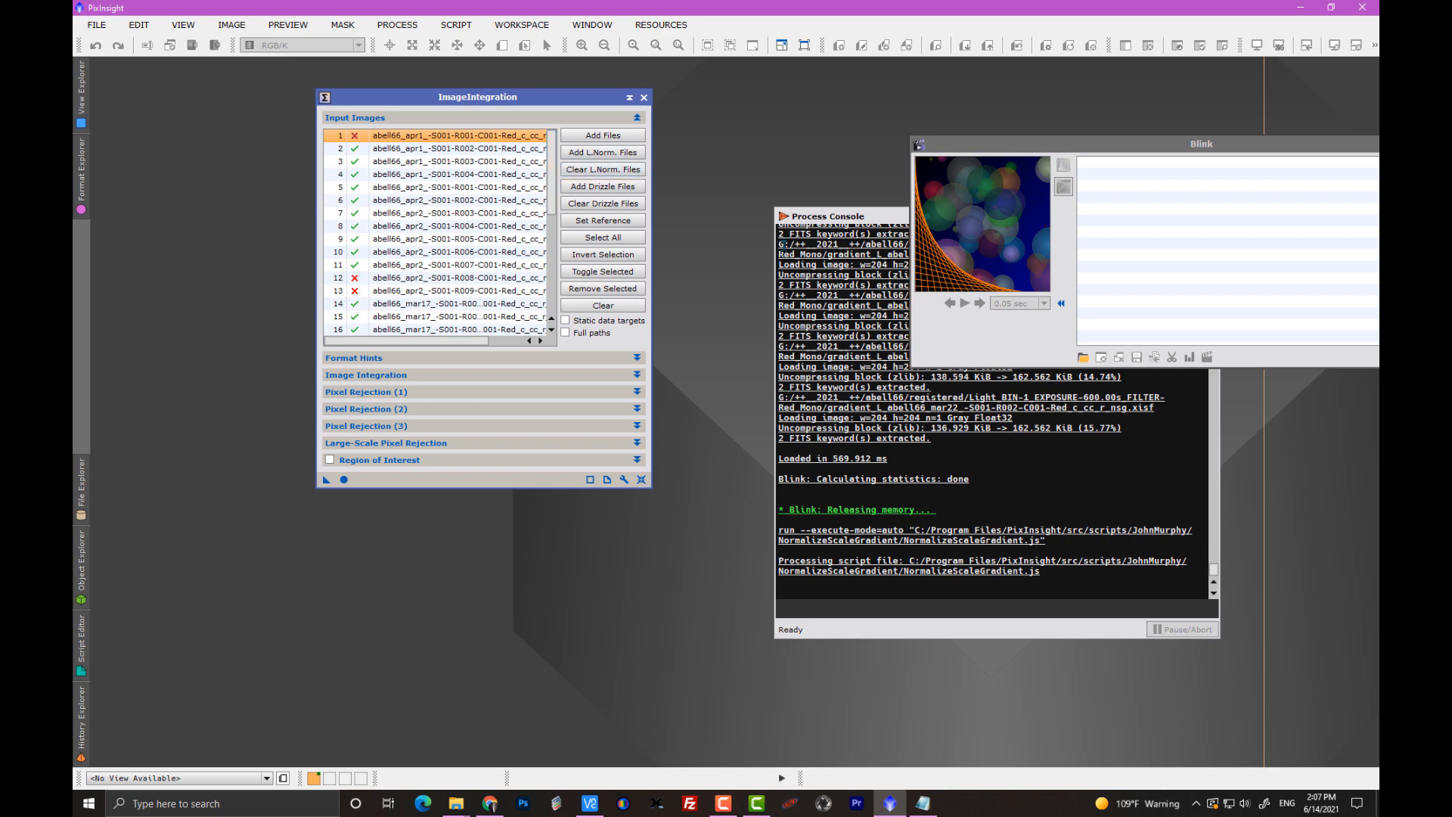
Enable input images 1, 12, 13, 23, 31 and 32 in ImageIntegration so that every file is included.
double_click(354, 136)
double_click(355, 278)
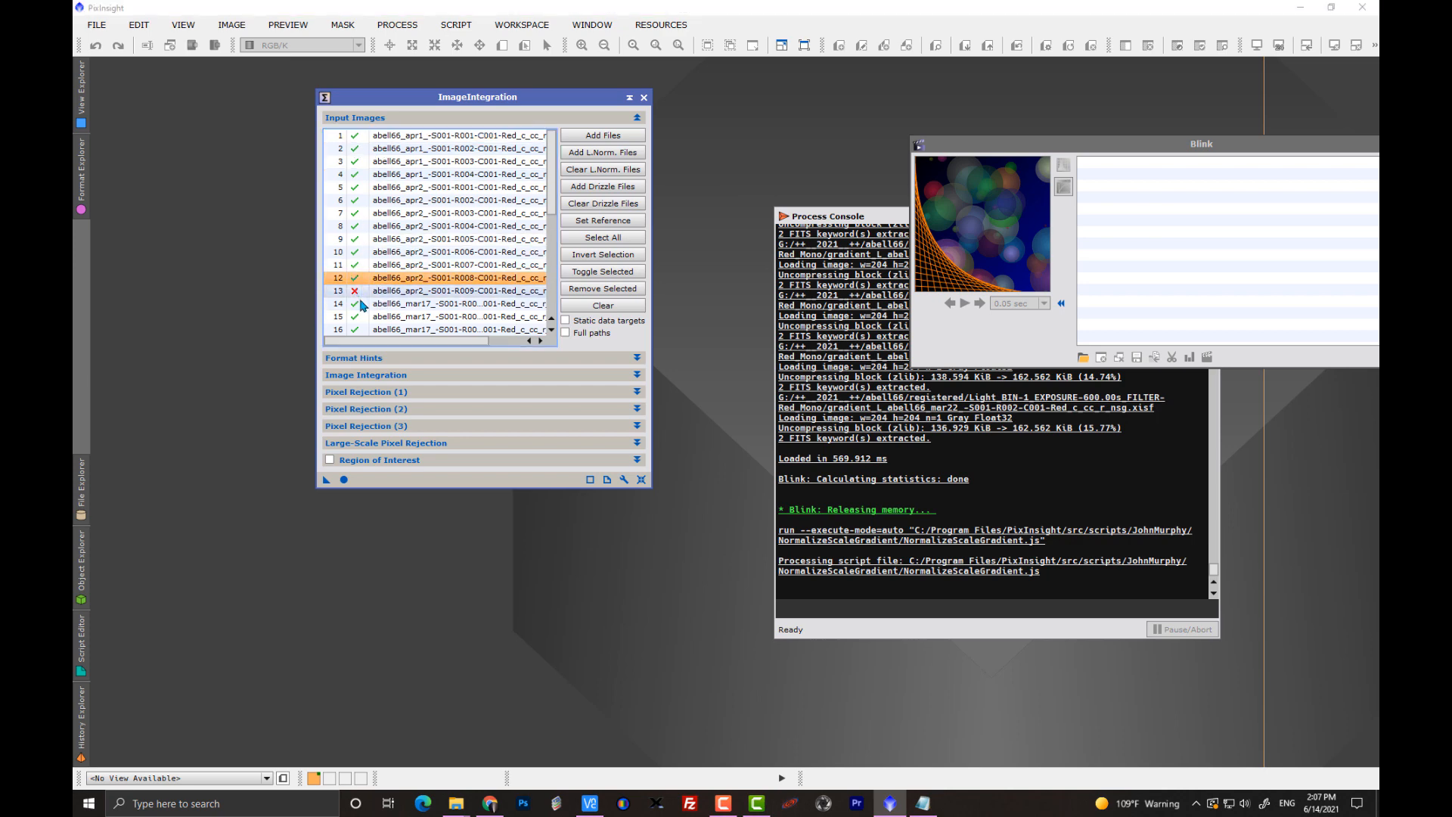
double_click(354, 292)
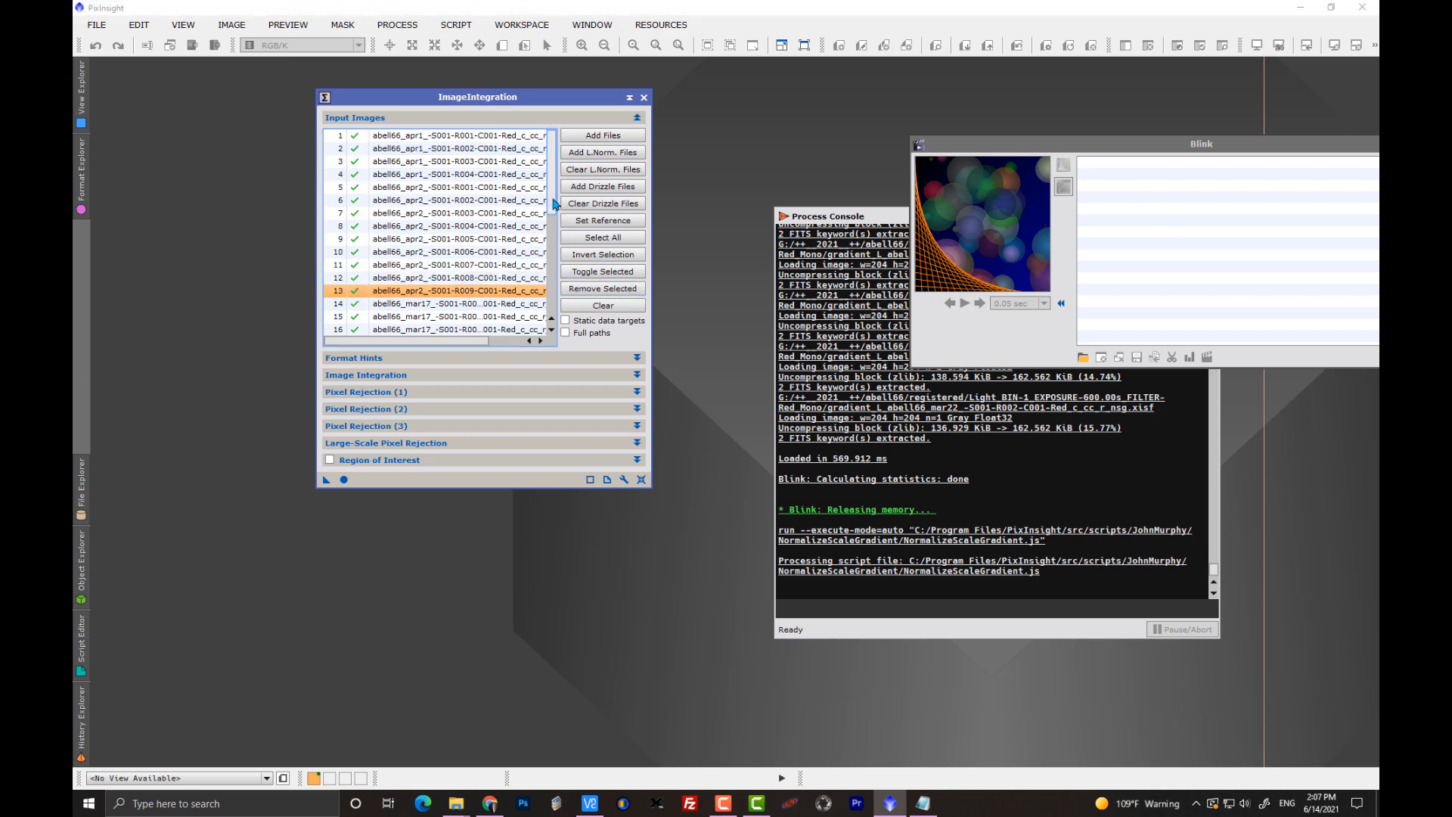
scroll(550, 314, "down", 6)
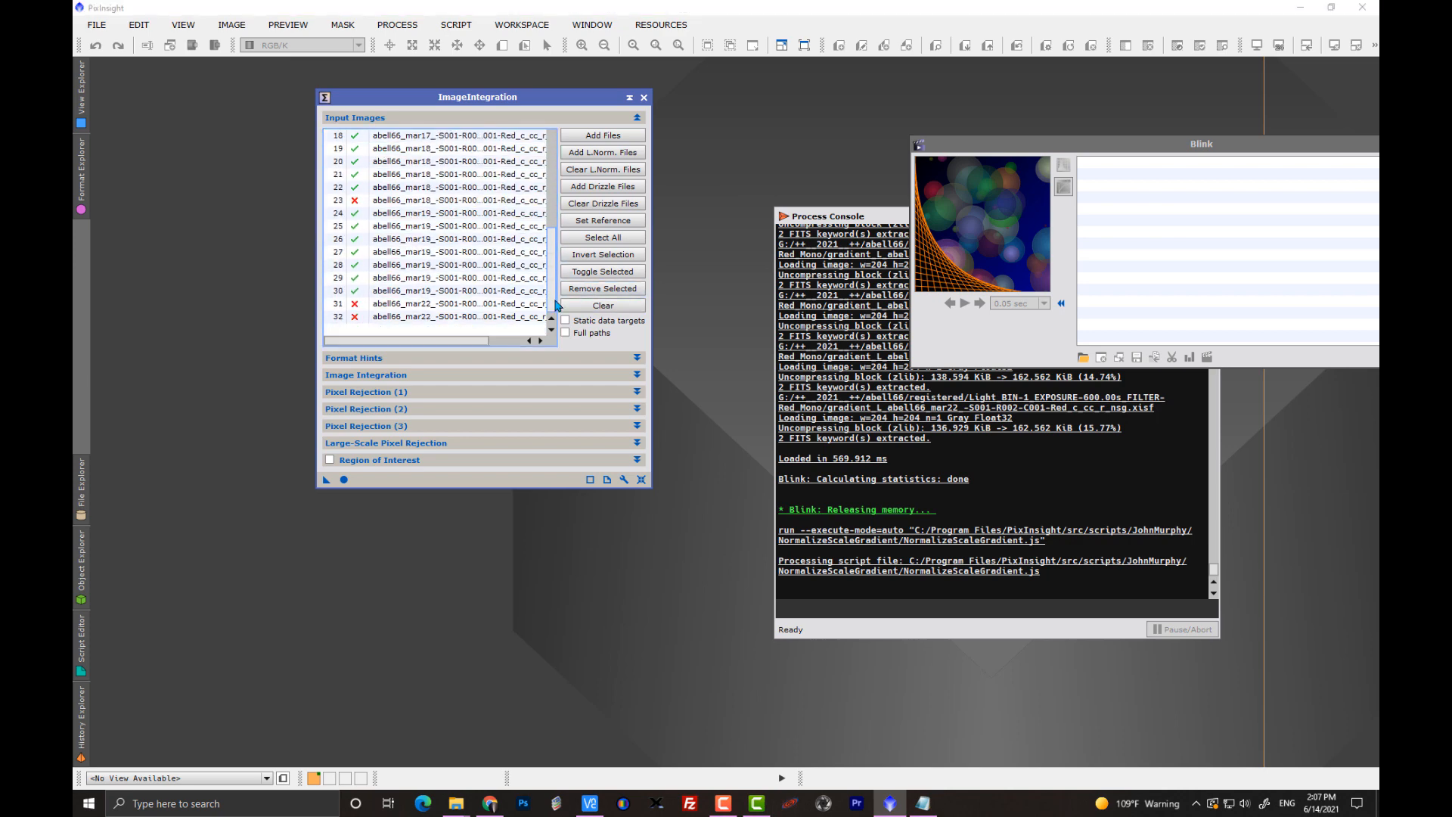
double_click(354, 200)
double_click(362, 304)
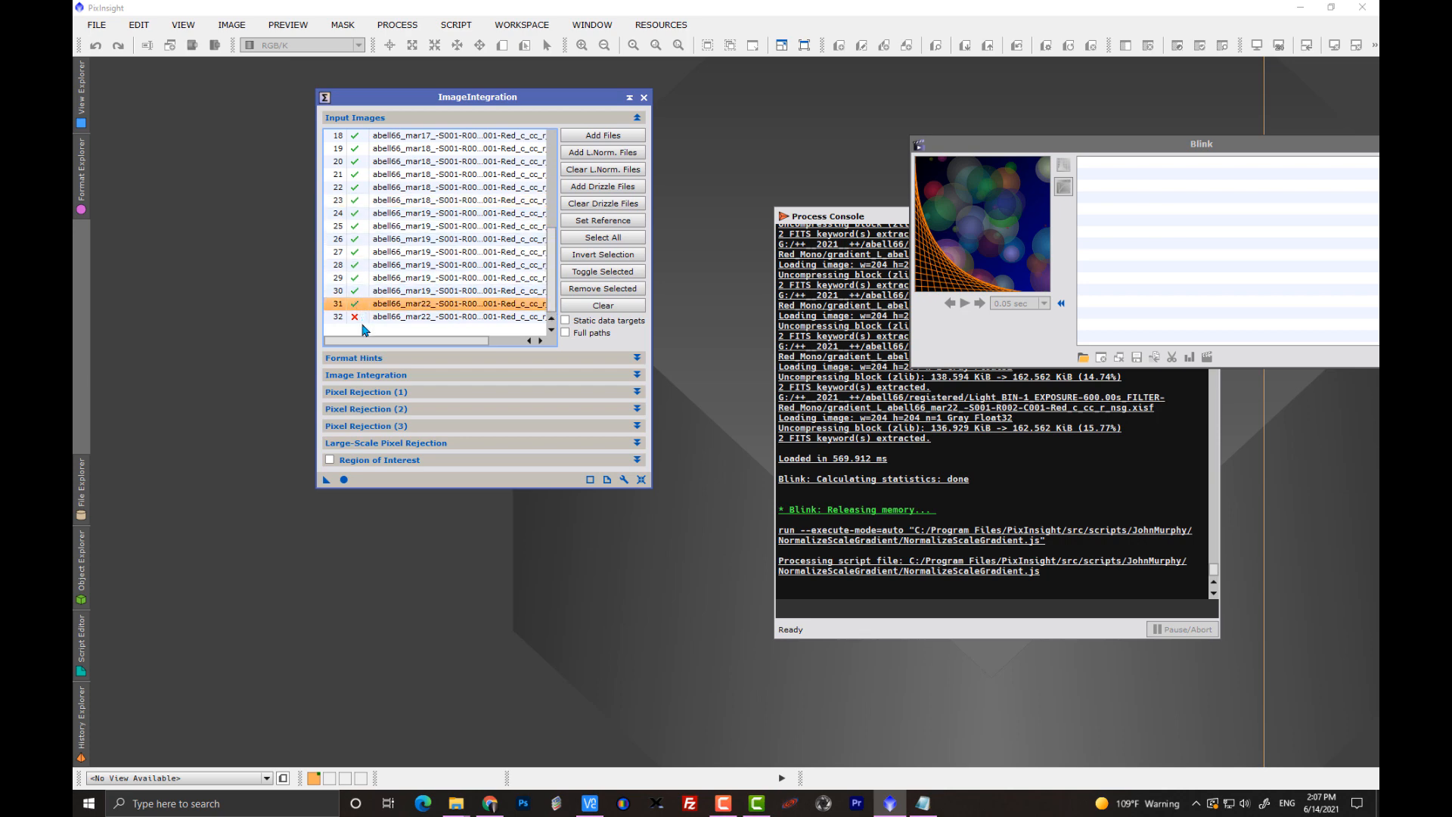
double_click(367, 316)
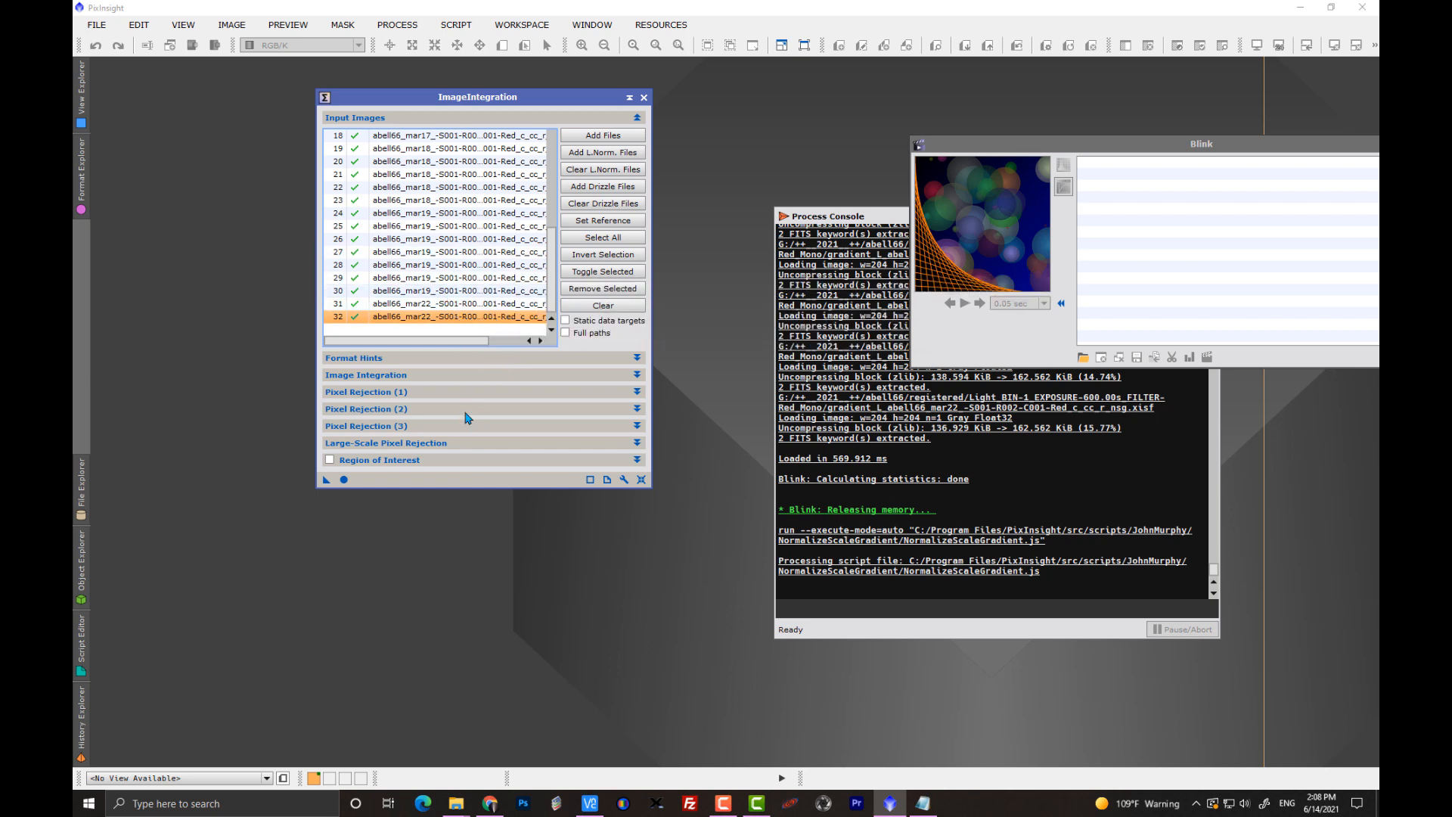
Set abell66_apr2_-S001-R002-C001-Red_c_cc_r_nsg.xisf as the integration reference image.
scroll(500, 190, "up", 5)
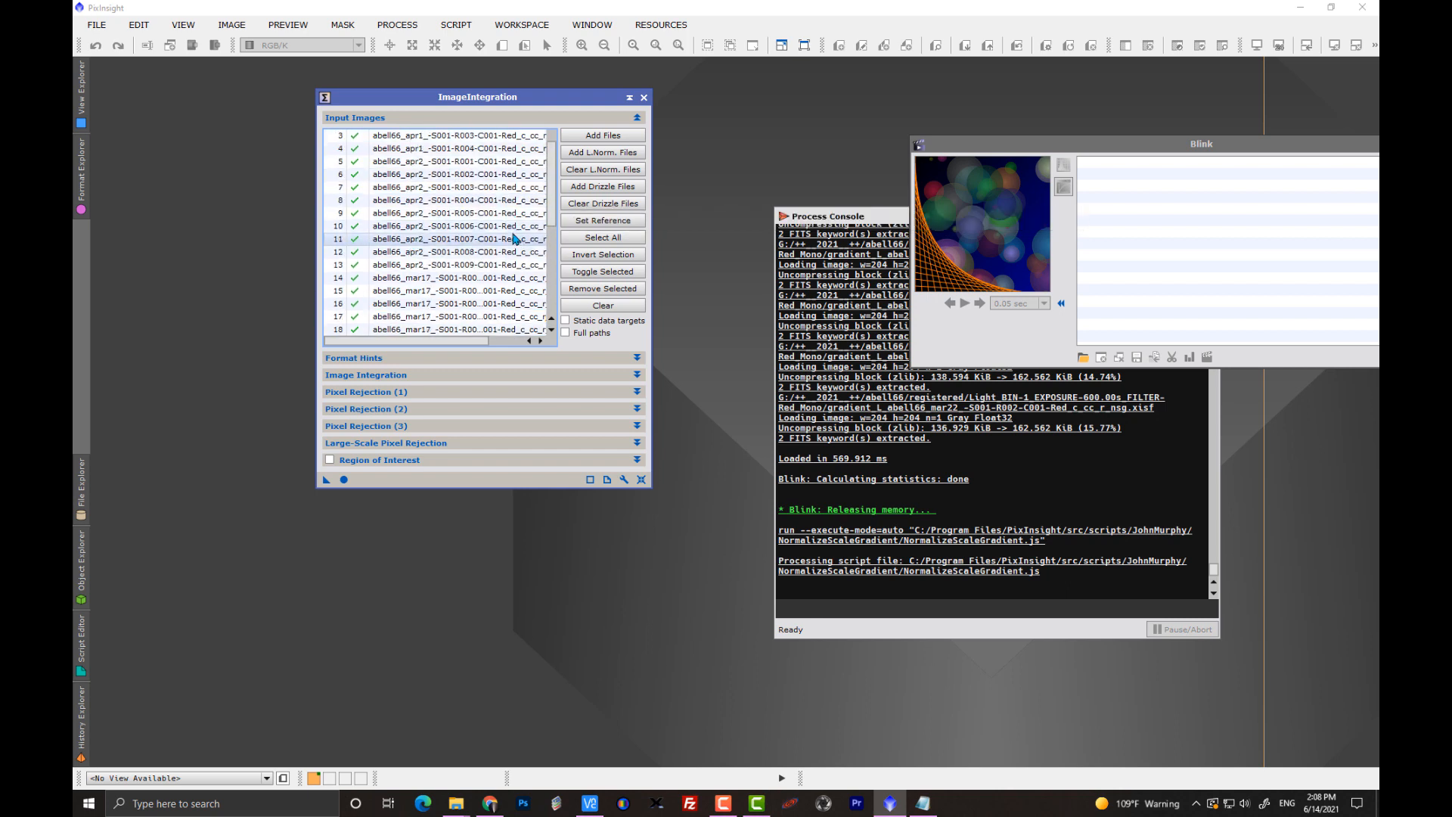
left_click(499, 179)
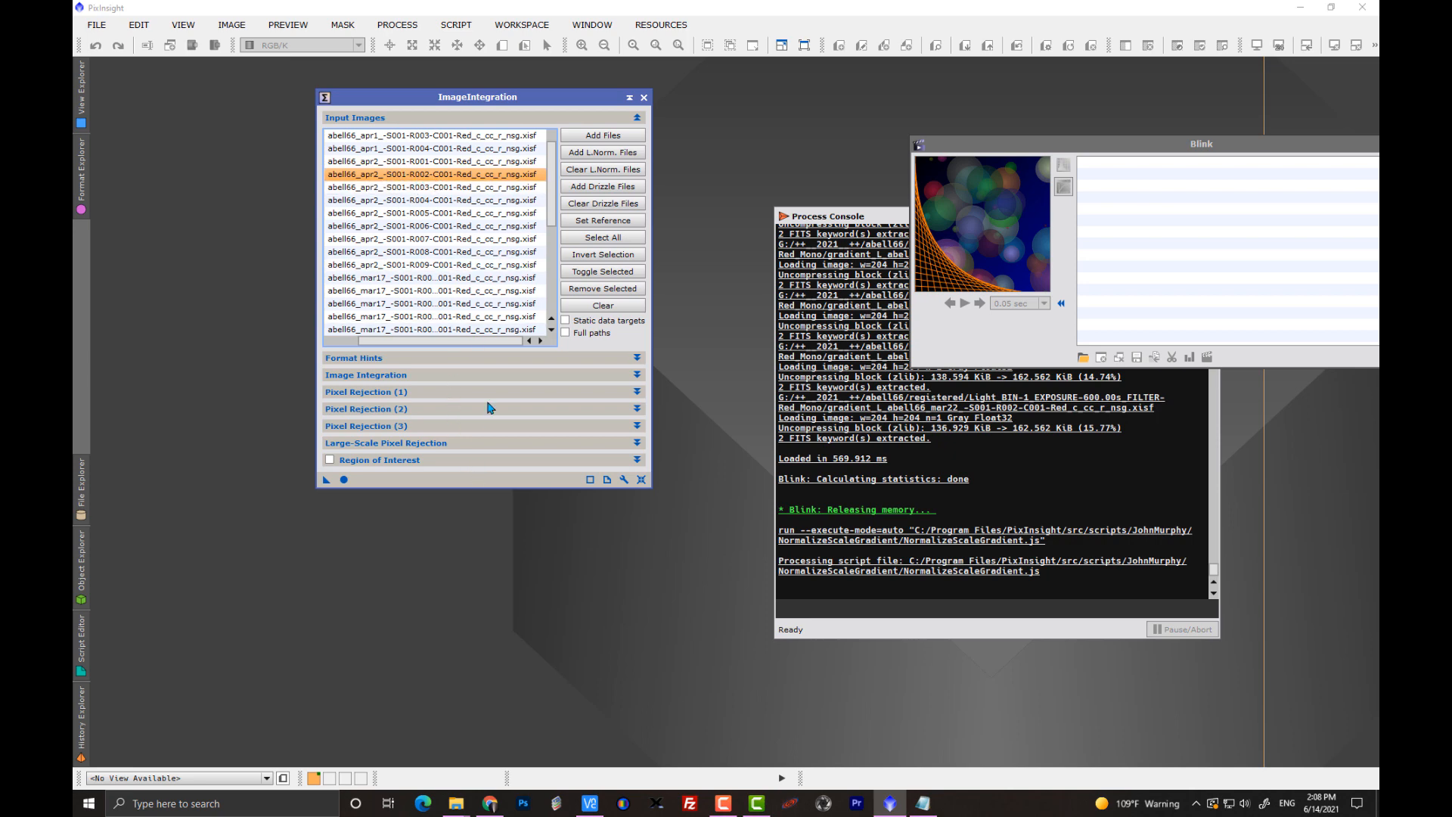
left_click(616, 221)
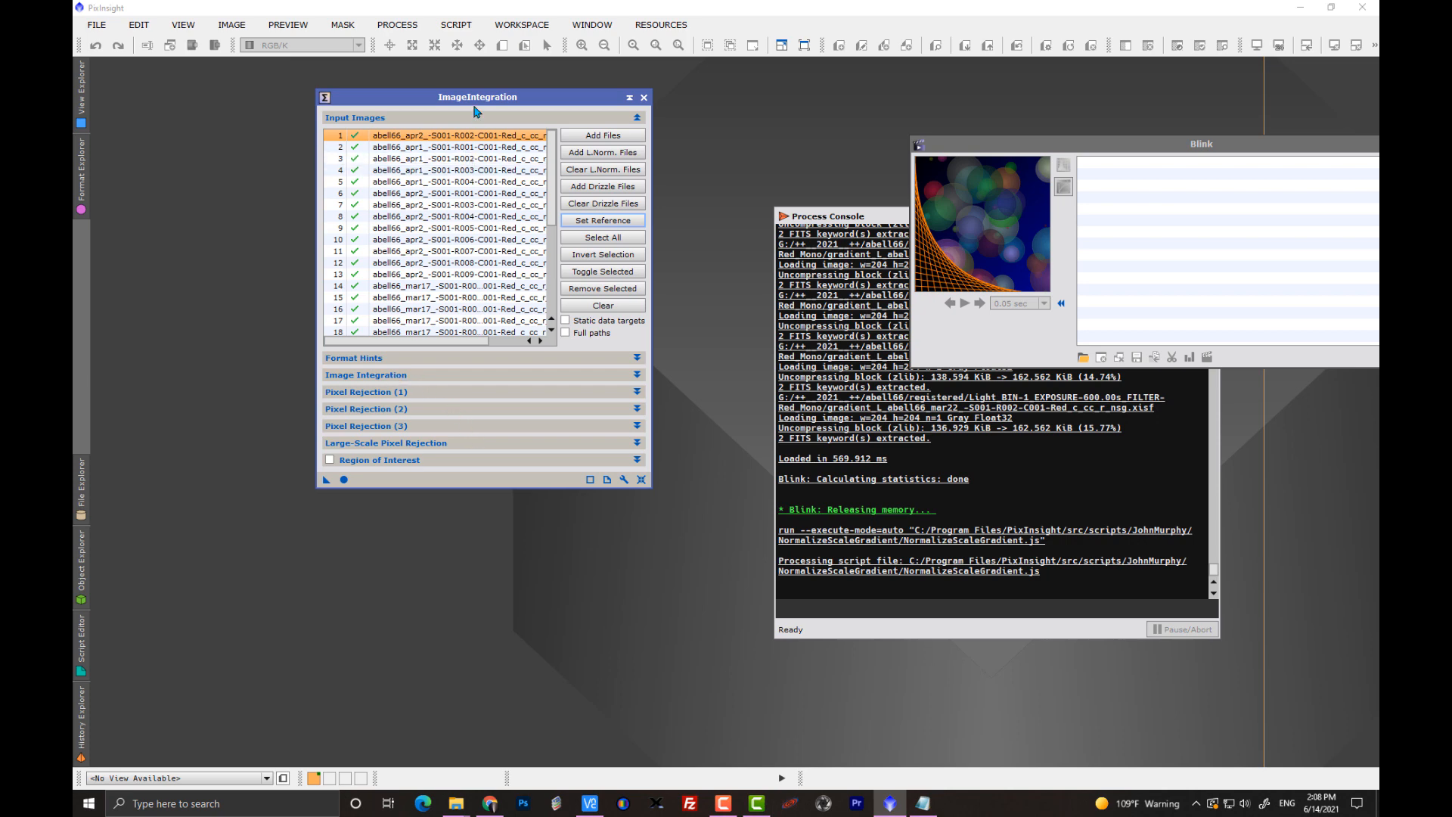
Make room for the Image Integration settings and check the combination, normalization, weights and weight keyword.
left_click_drag(472, 98, 469, 65)
left_click(391, 342)
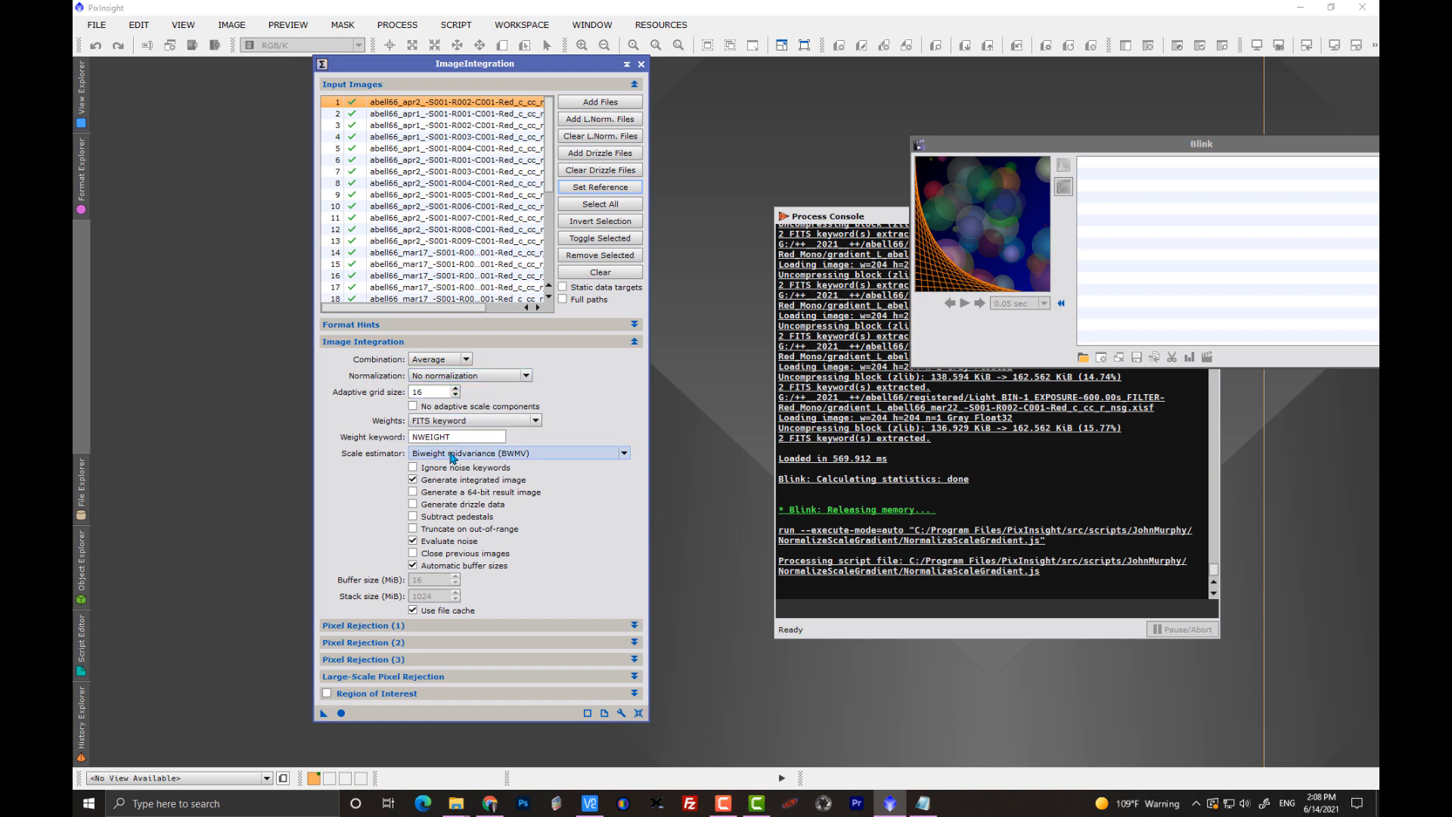
double_click(427, 438)
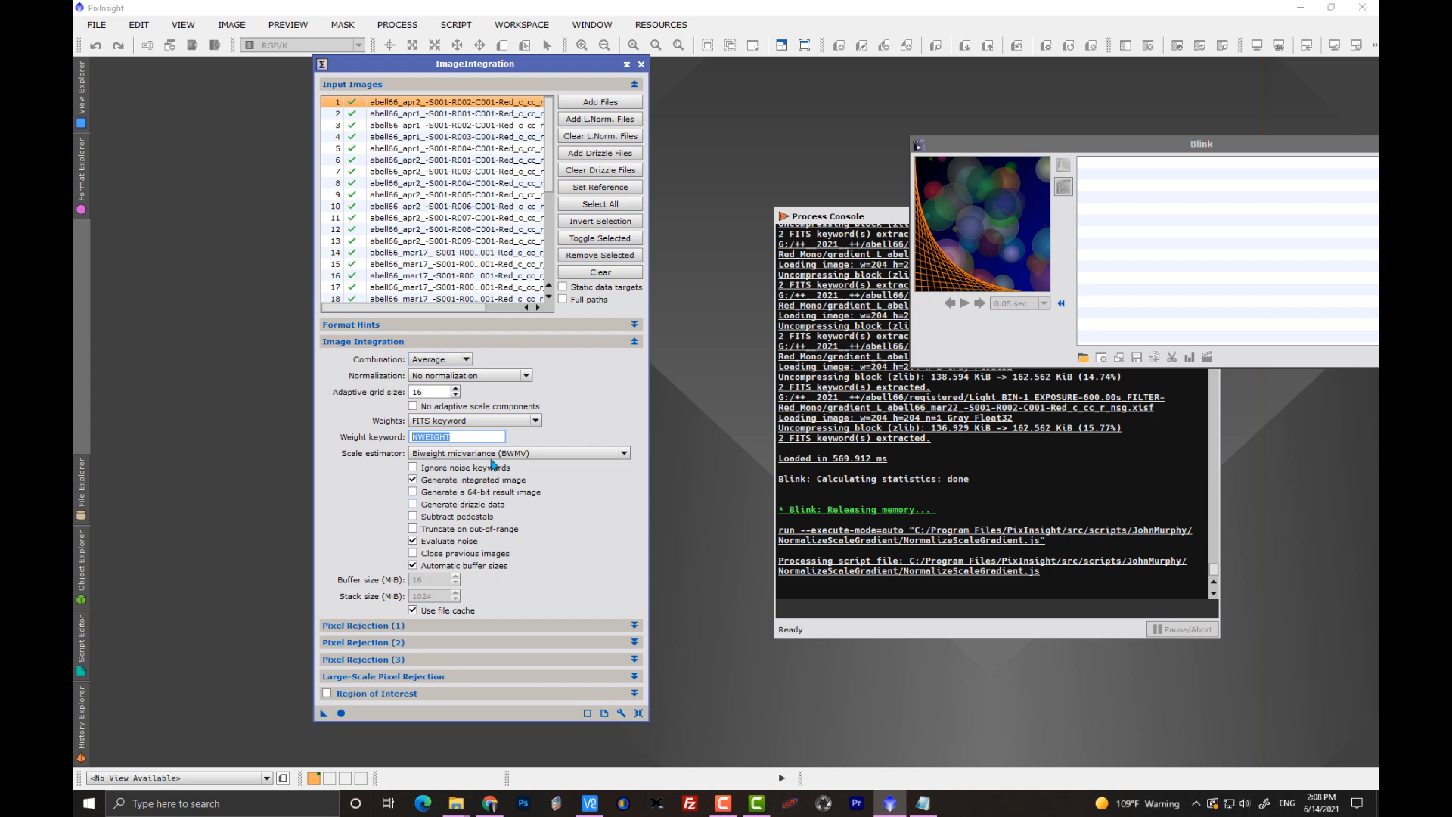
left_click(385, 341)
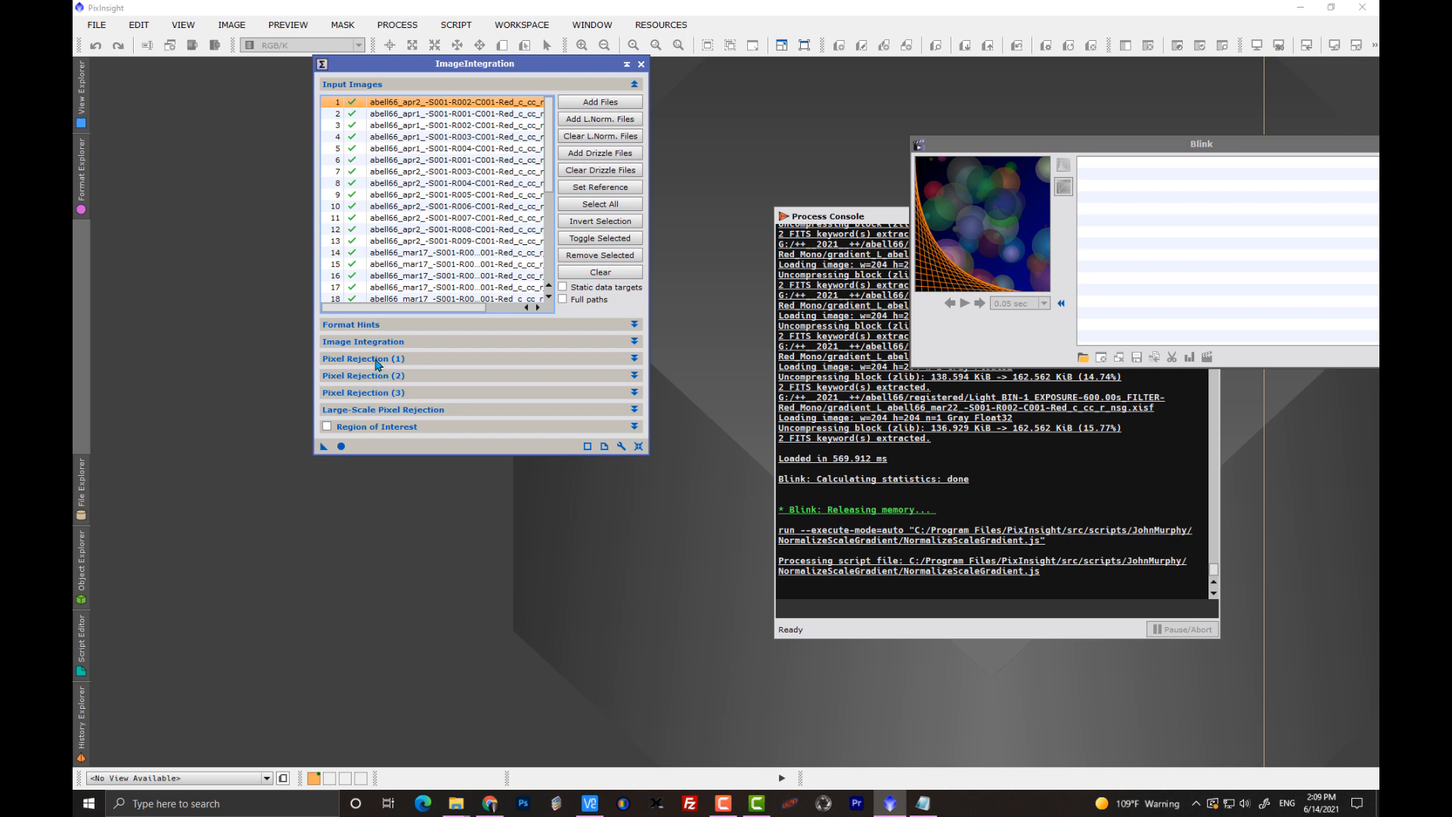
Review the rejection algorithm, its normalization and the ESD parameters in both pixel rejection sections, and recheck the Image Integration settings.
left_click(377, 362)
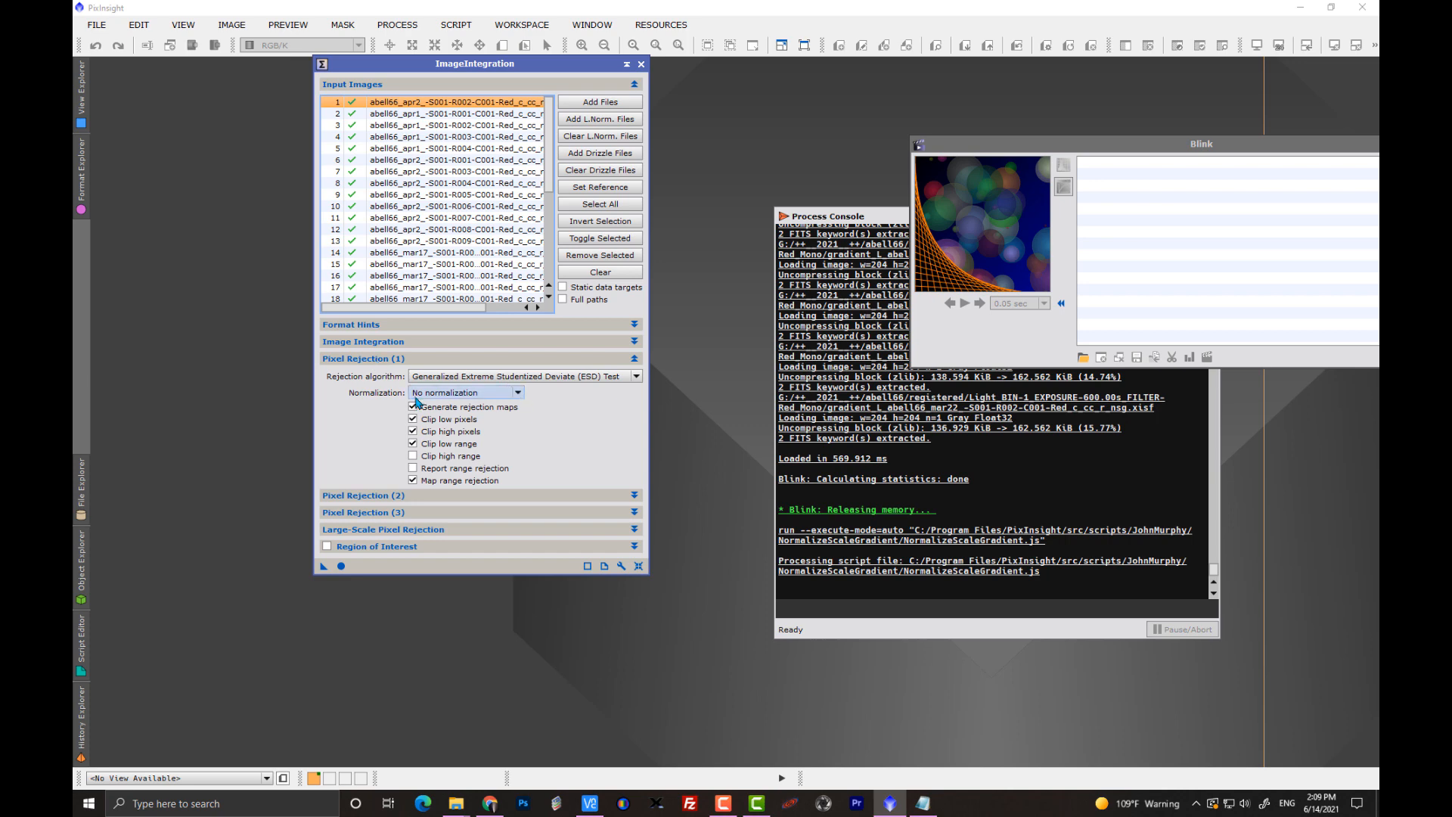
mouse_move(485, 398)
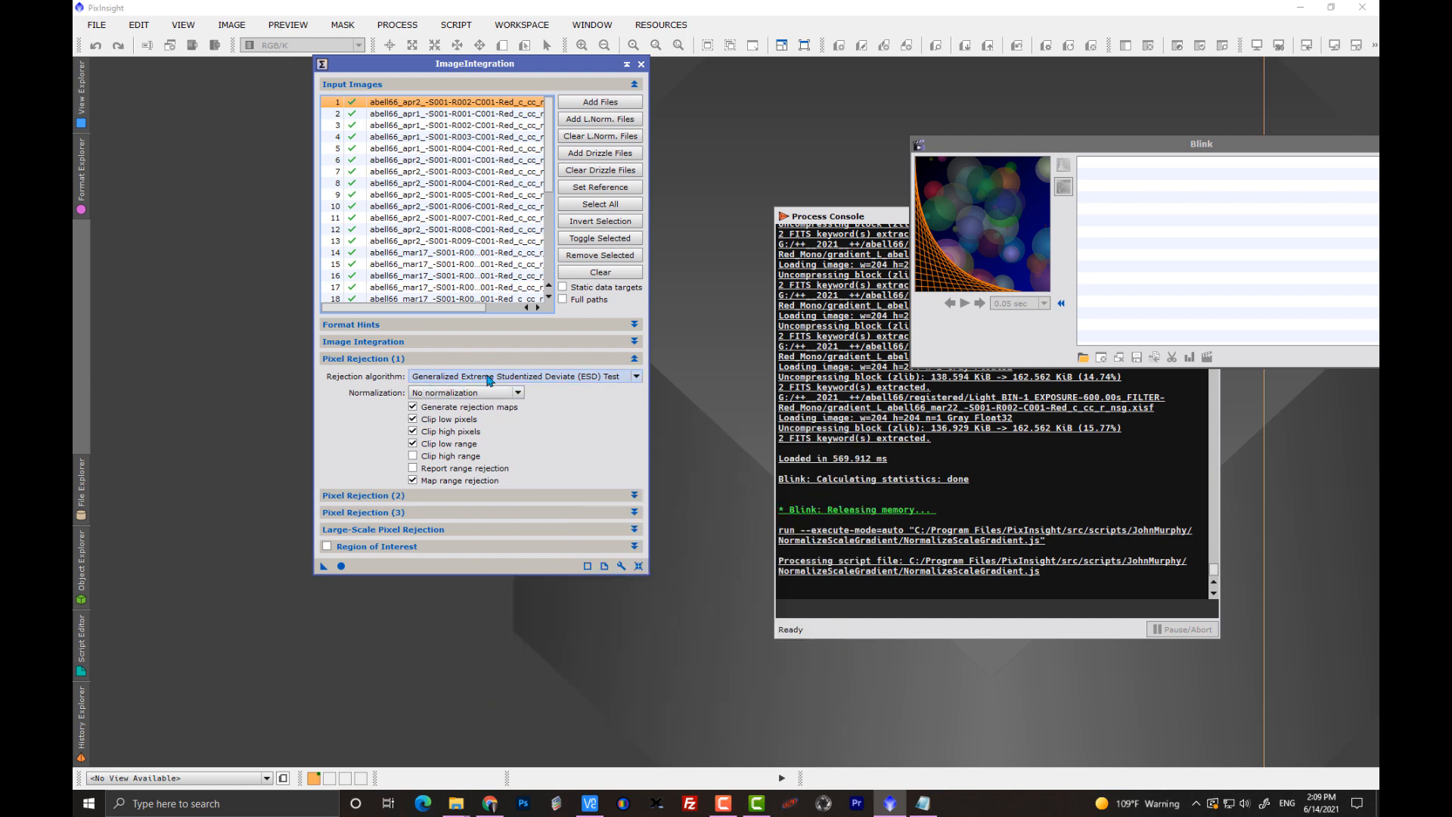
mouse_move(531, 384)
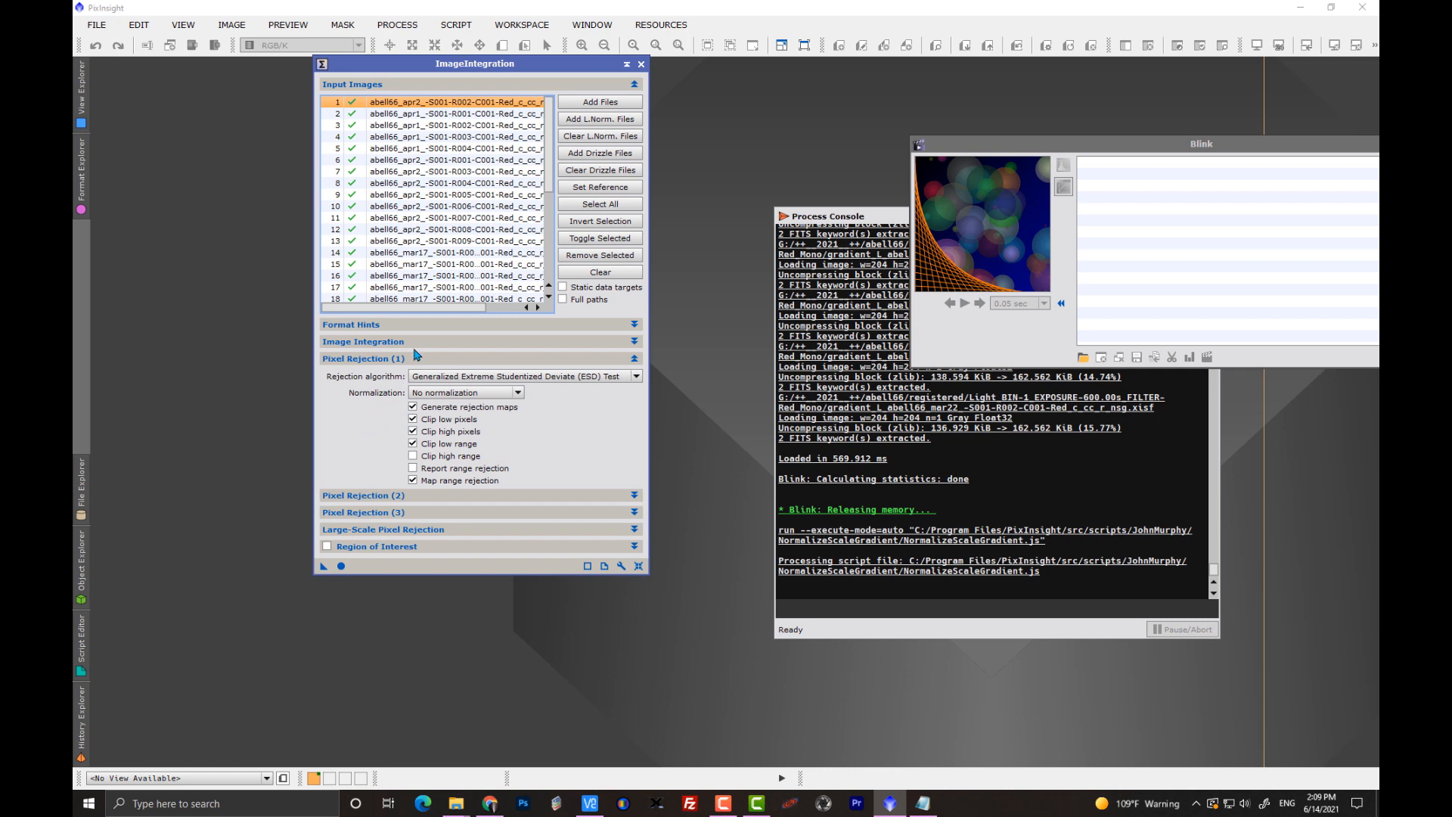
left_click(373, 360)
left_click(373, 376)
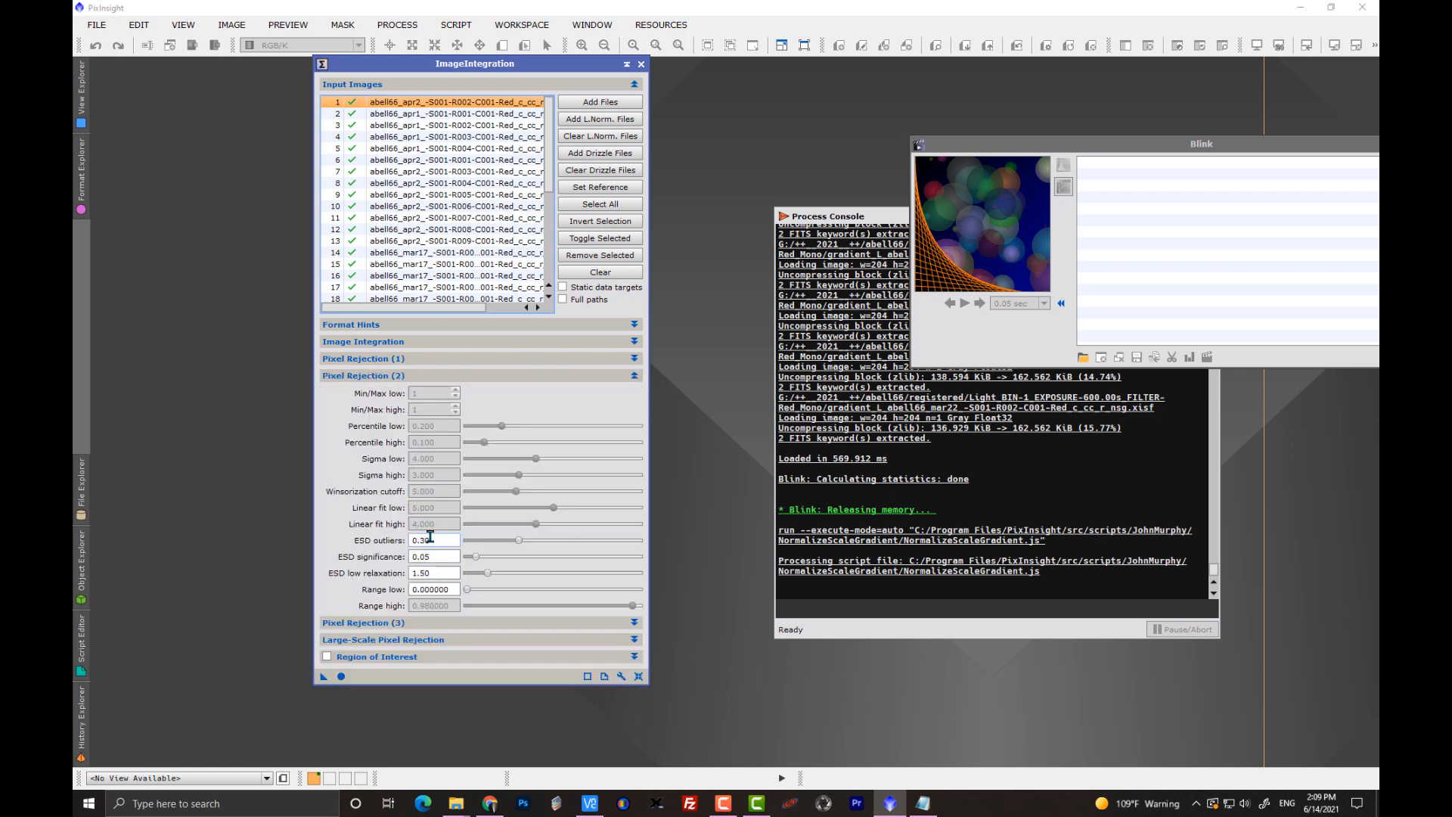
left_click(382, 377)
left_click(367, 344)
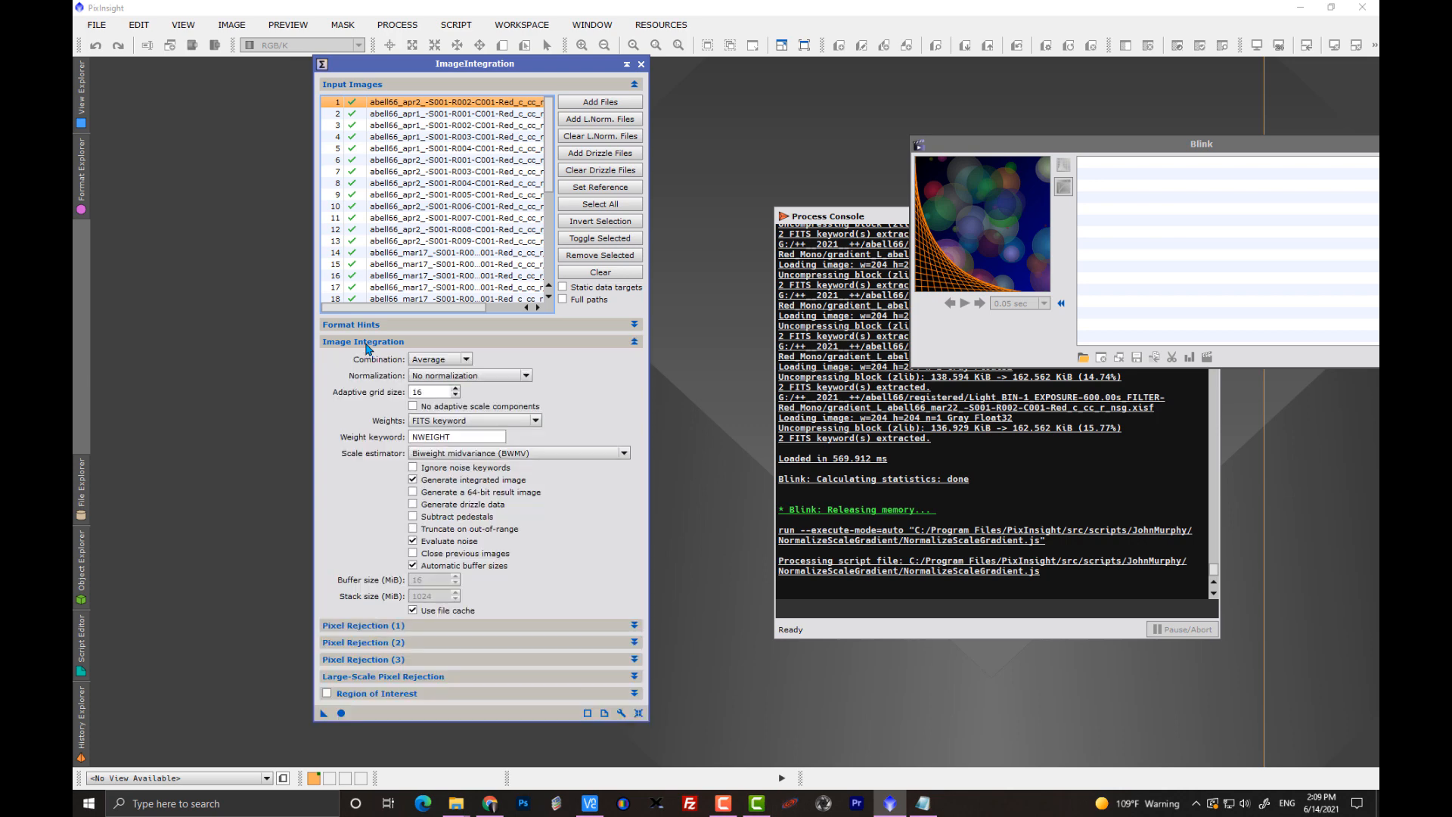
left_click(383, 345)
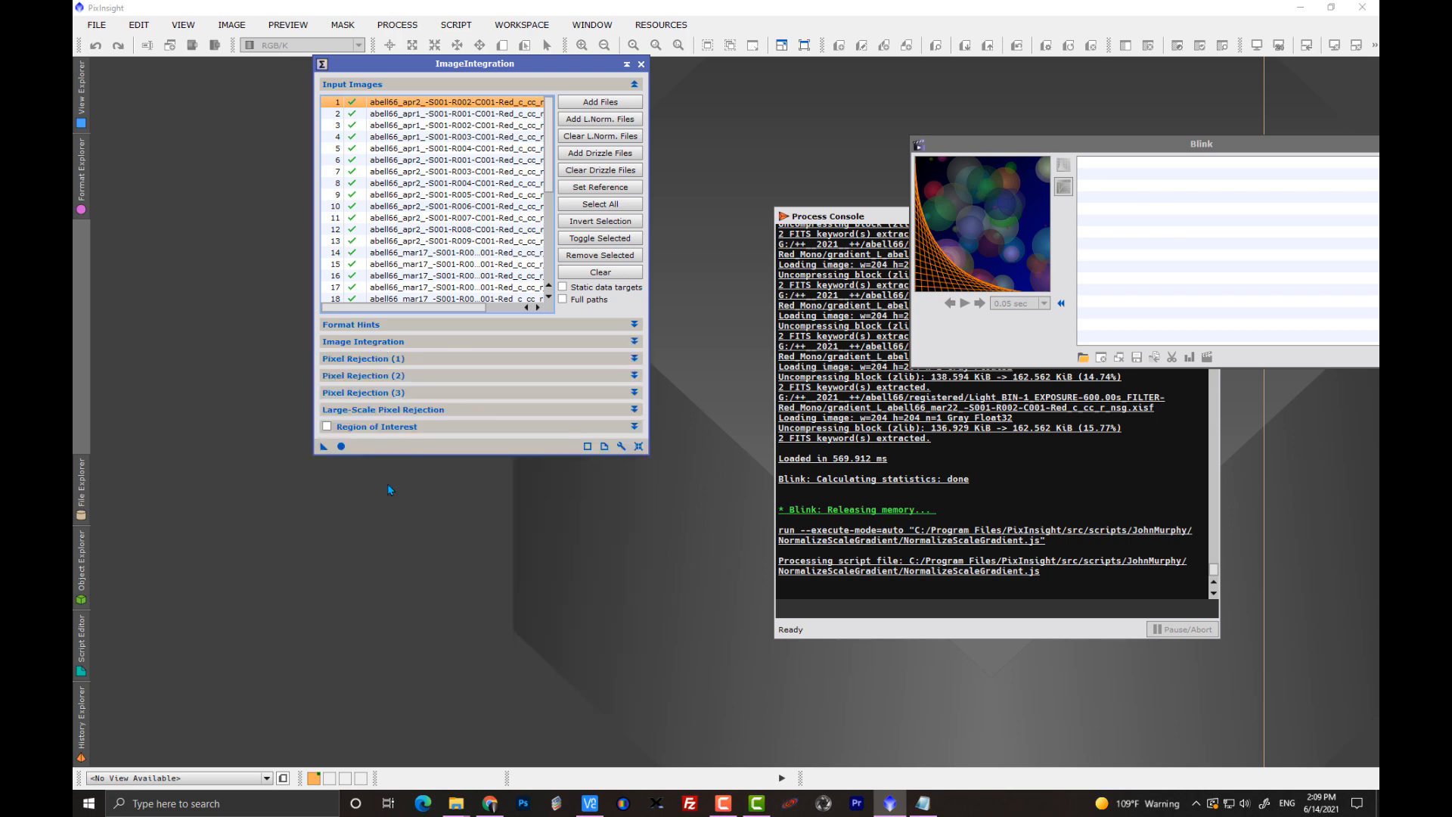
Run the integration and bring the rejection_high map into view clear of the ImageIntegration window.
left_click(340, 447)
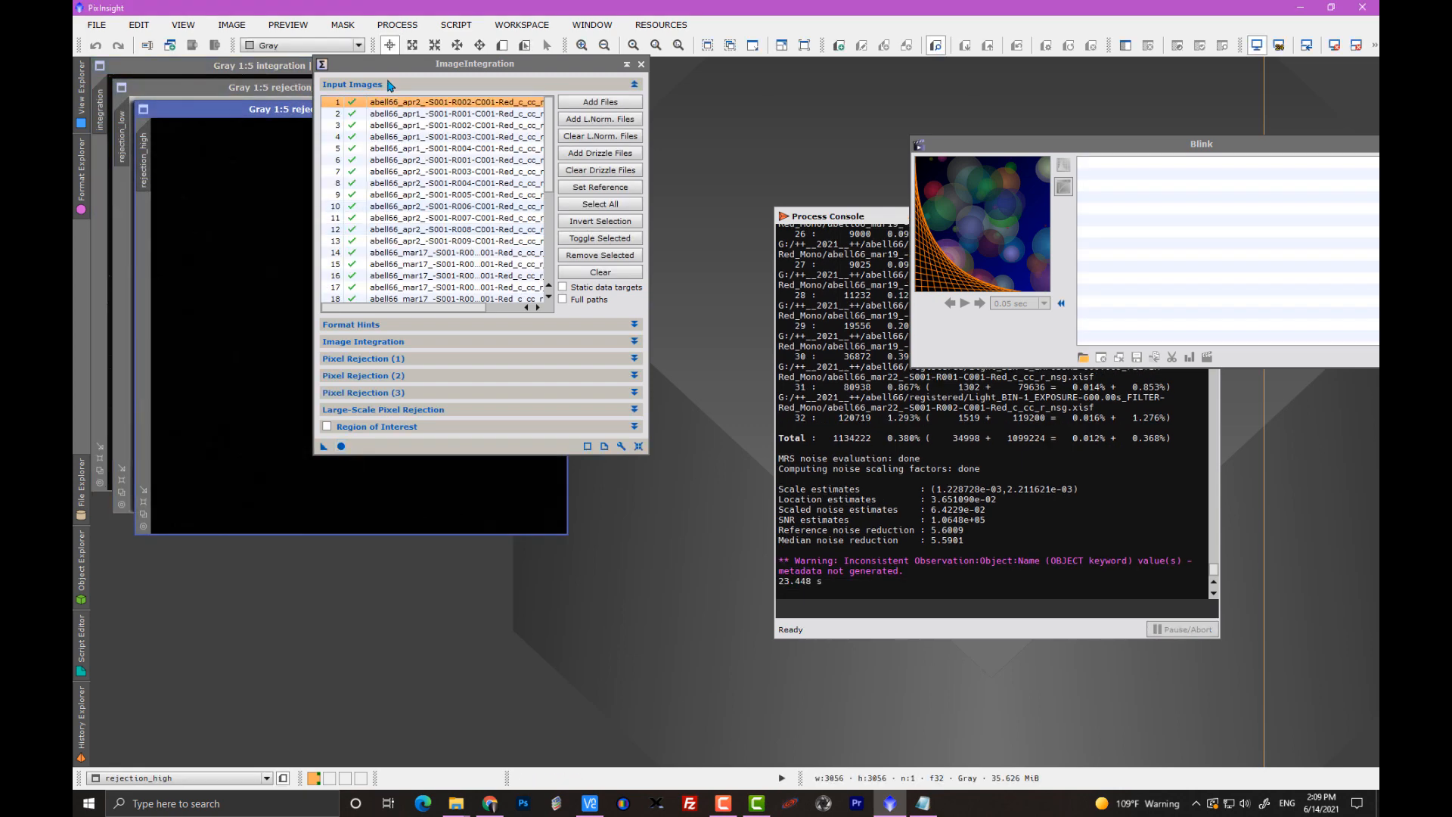
left_click_drag(384, 70, 606, 95)
left_click(370, 299)
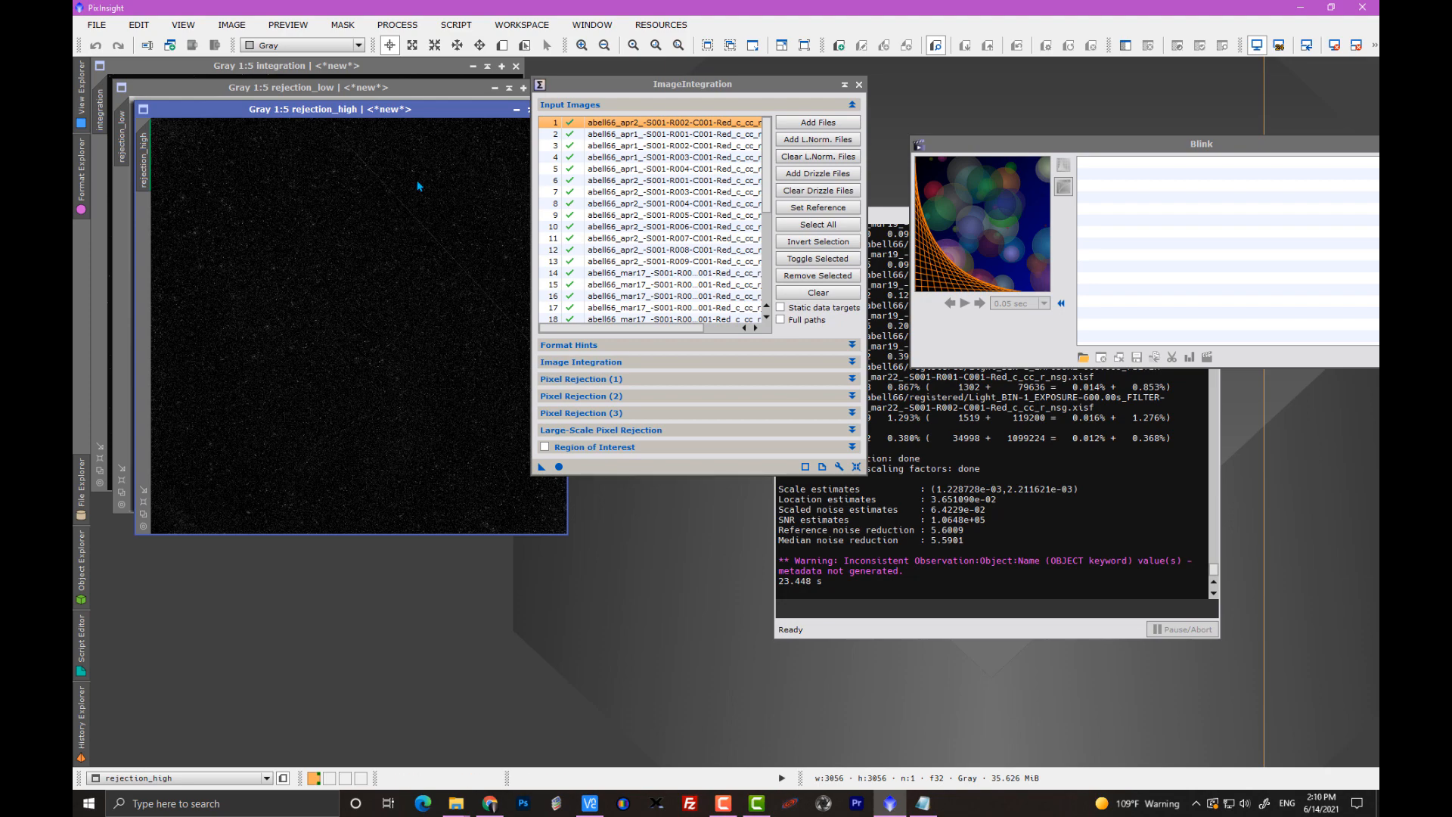
Move the rejection_high map below the other image windows and close the rejection_low map.
left_click_drag(431, 112, 394, 496)
left_click(405, 227)
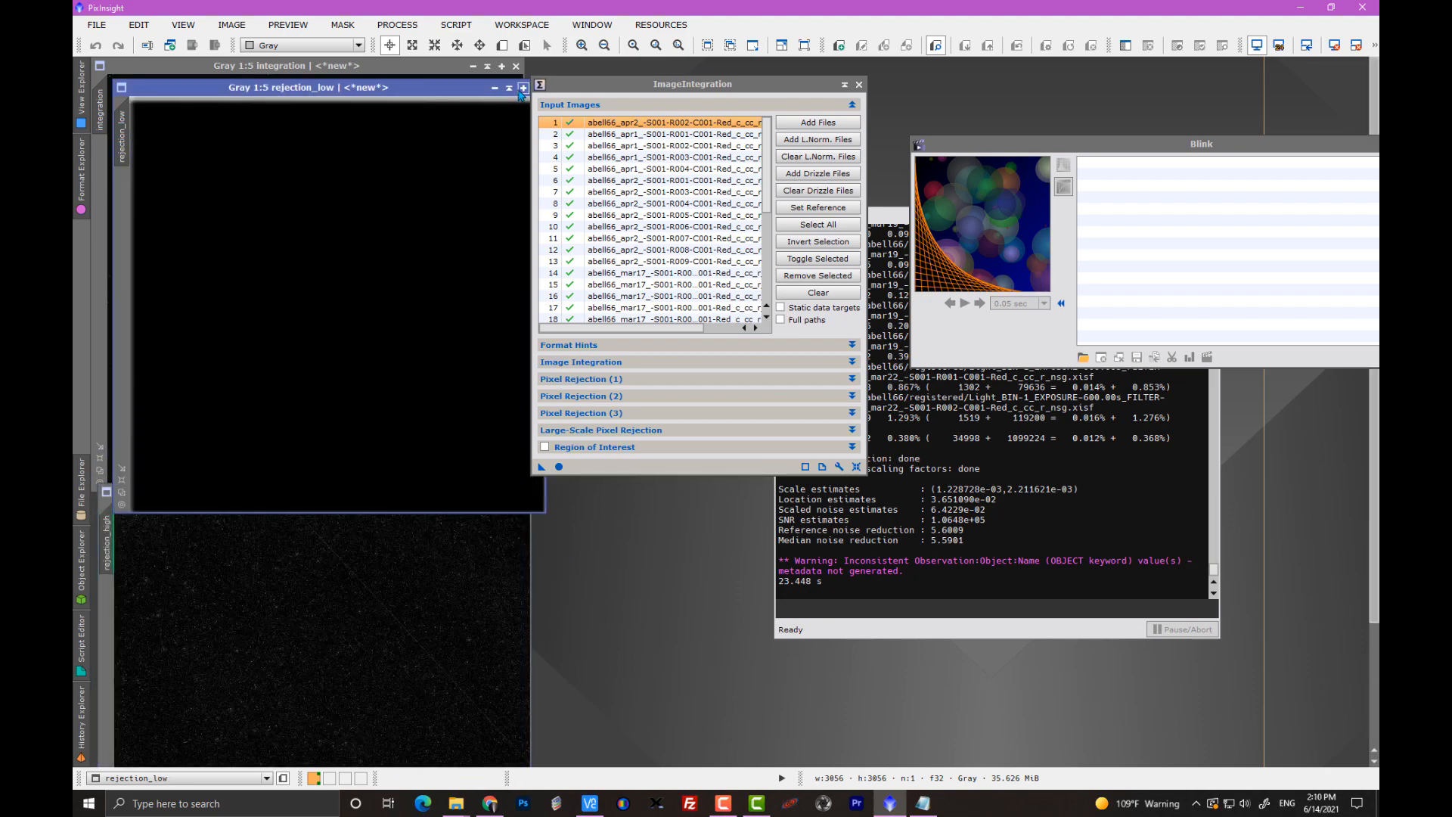
left_click(496, 89)
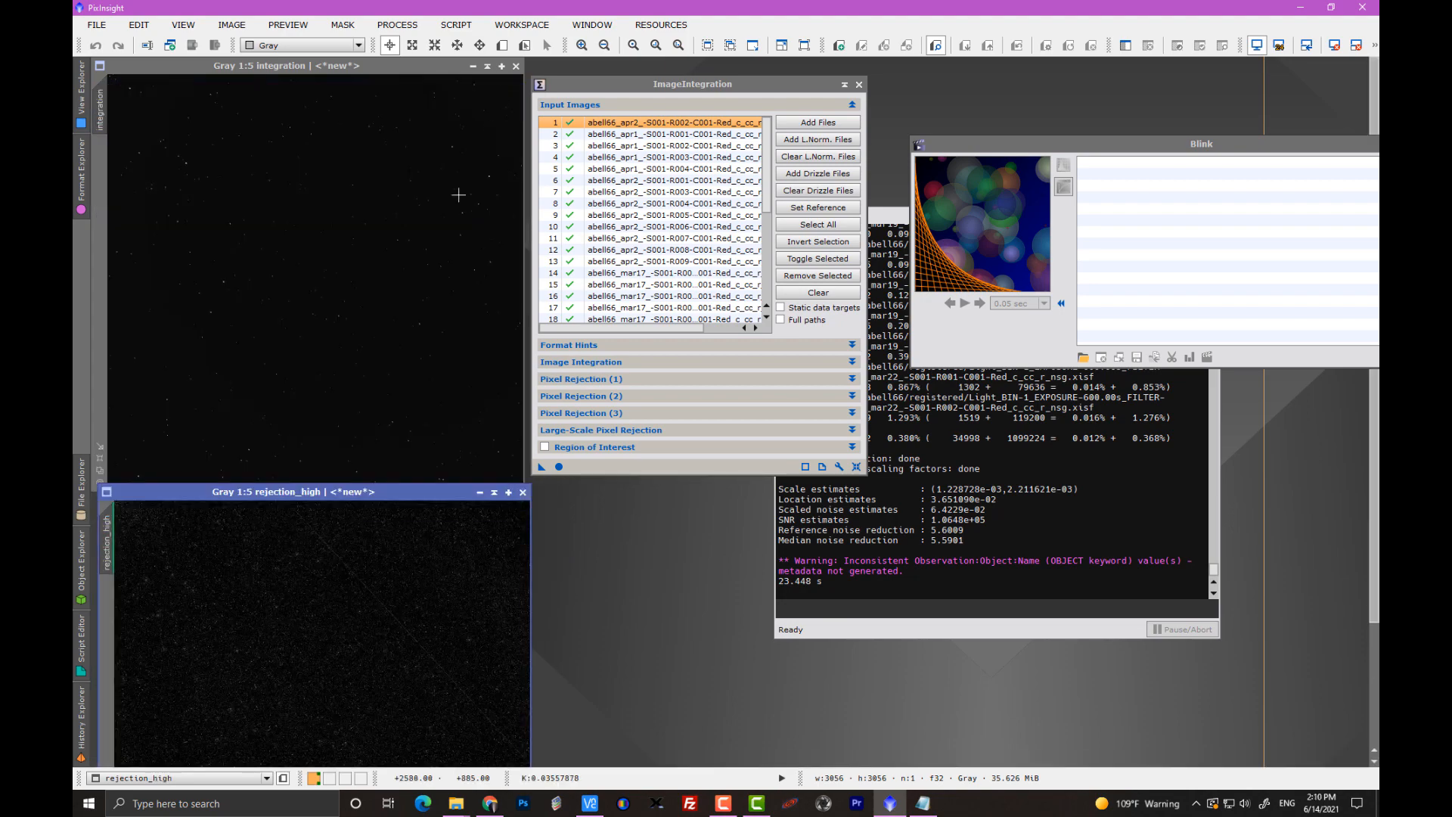
Reposition the rejection_high map and rename it as rejection_high_nsg.
left_click_drag(230, 494, 270, 425)
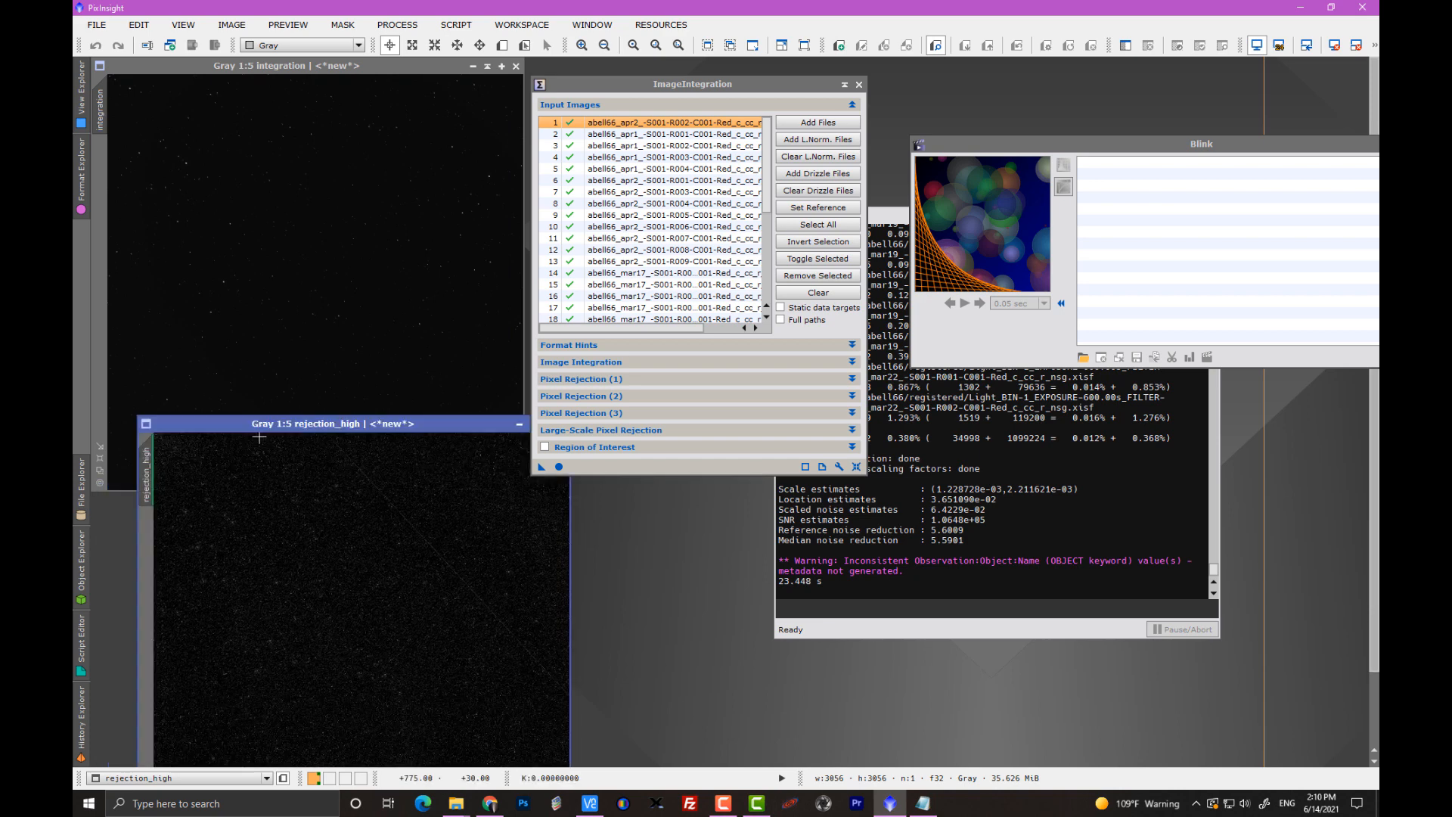
double_click(148, 477)
left_click(701, 407)
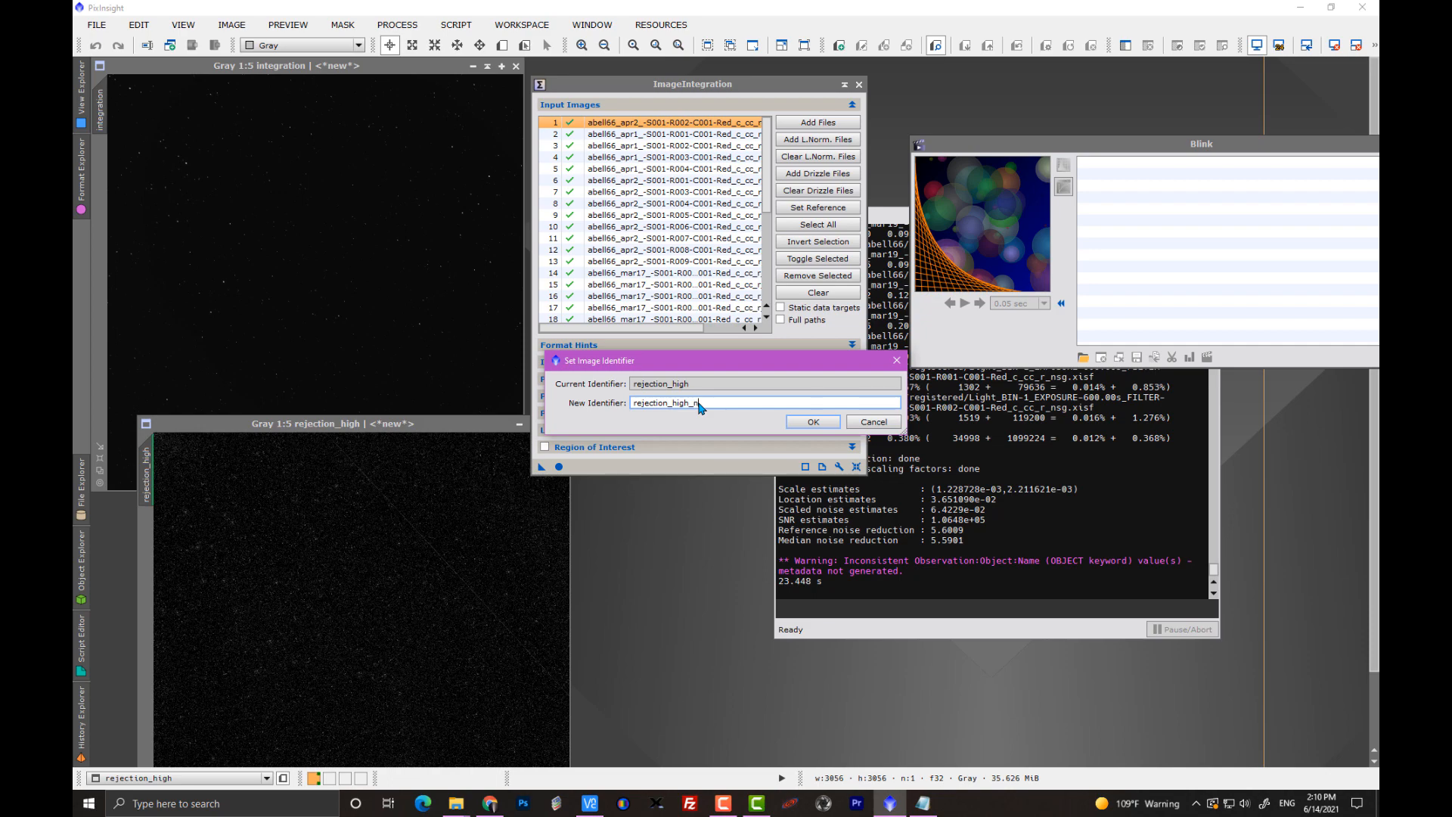
left_click(813, 422)
Auto-stretch the display of the integration image and shift the ImageIntegration window away from it.
left_click(482, 246)
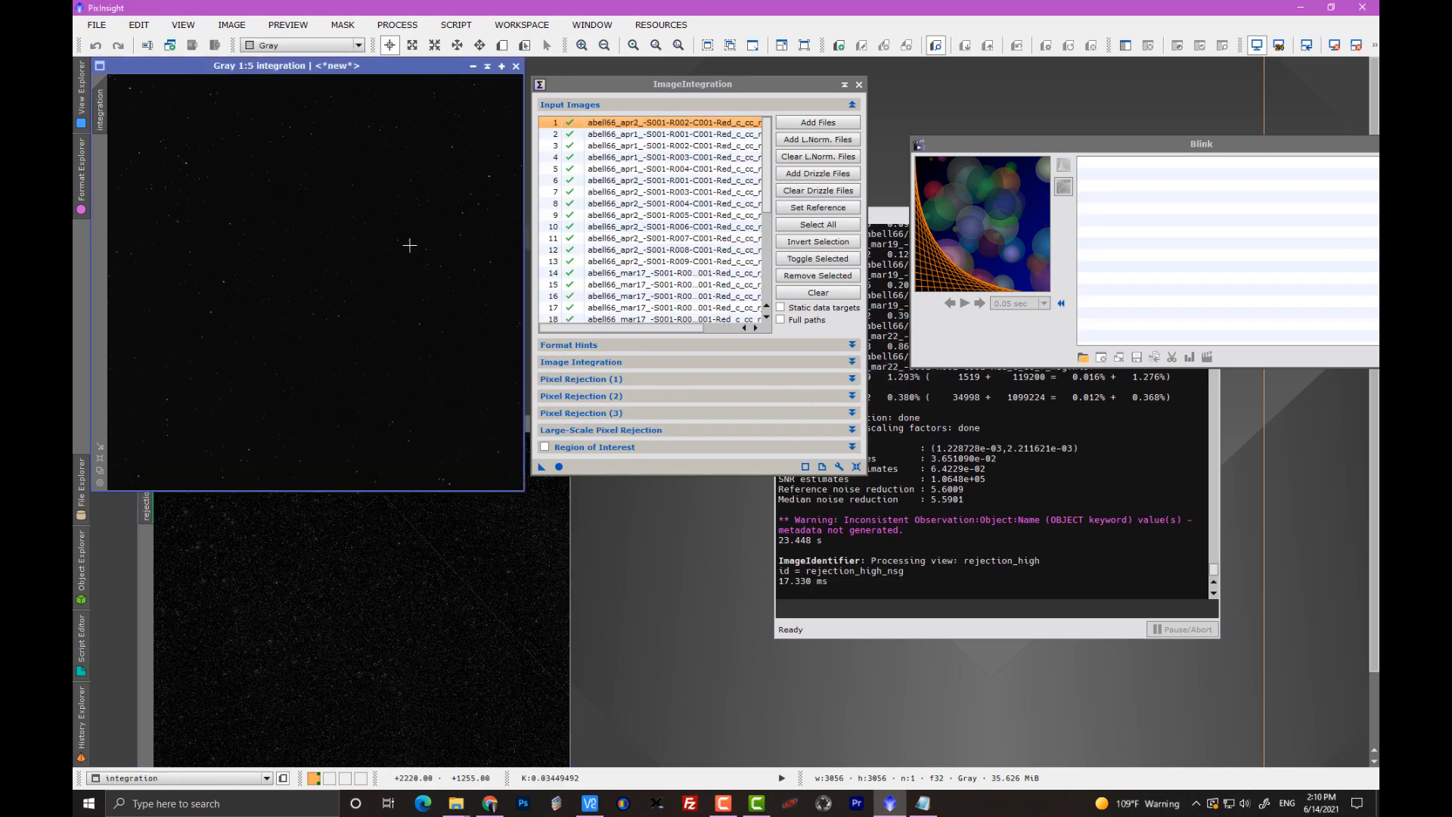
key("ctrl+a")
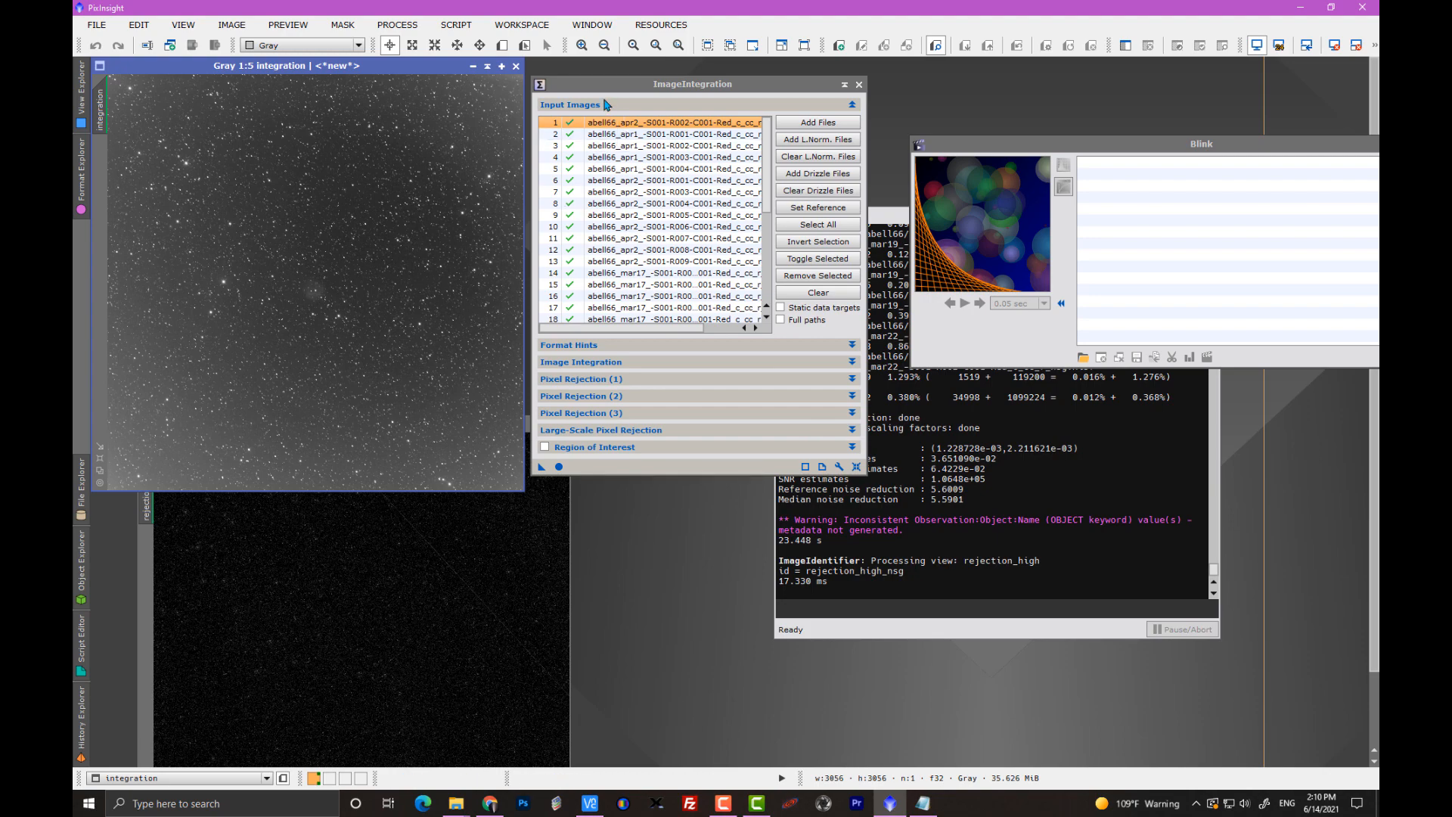
left_click_drag(609, 92, 628, 79)
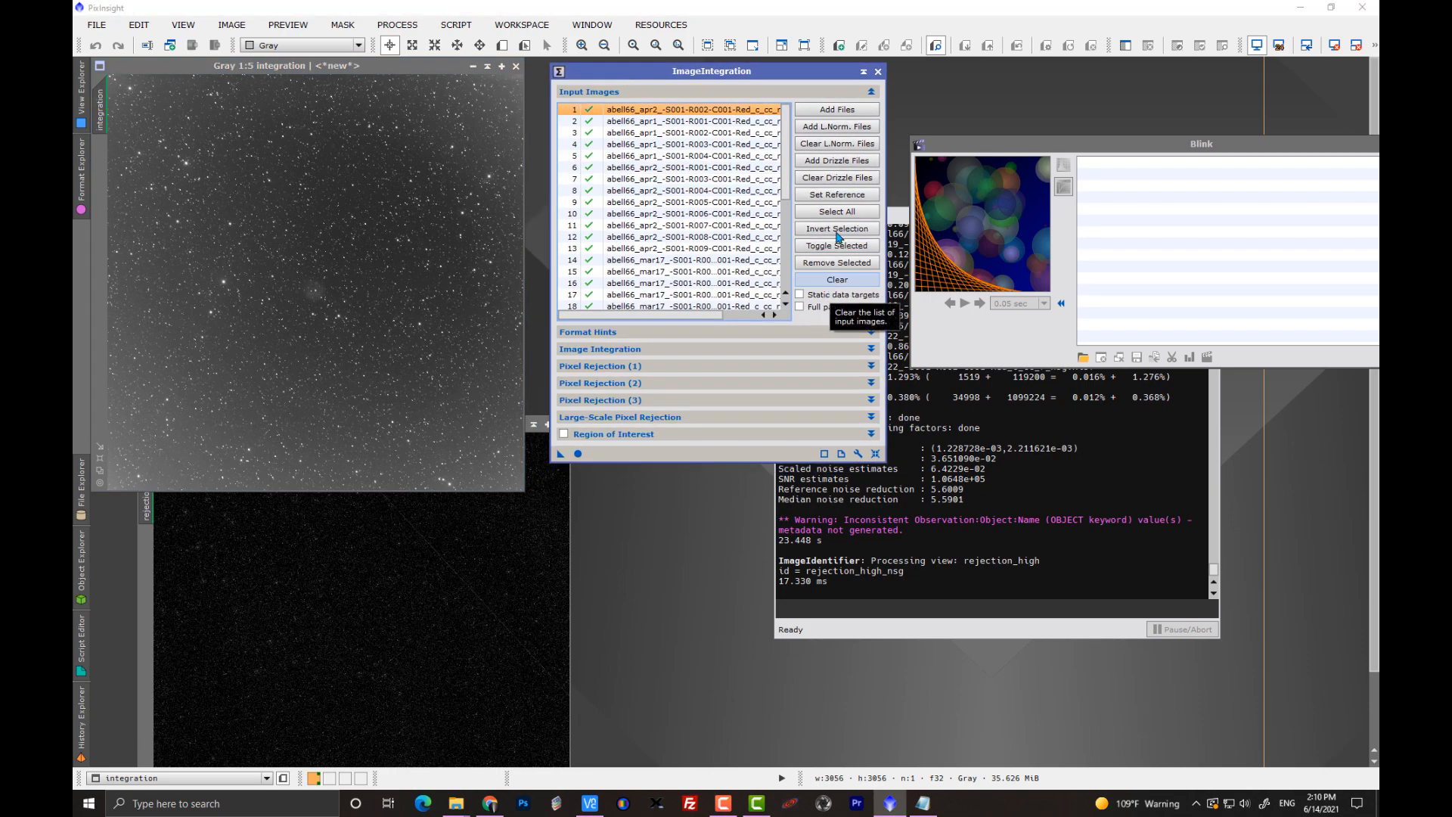
Replace the integration input list with all registered red files from 6/4/2021 whose names end in _c_cc_r.xisf, without the nsg suffix.
left_click(853, 282)
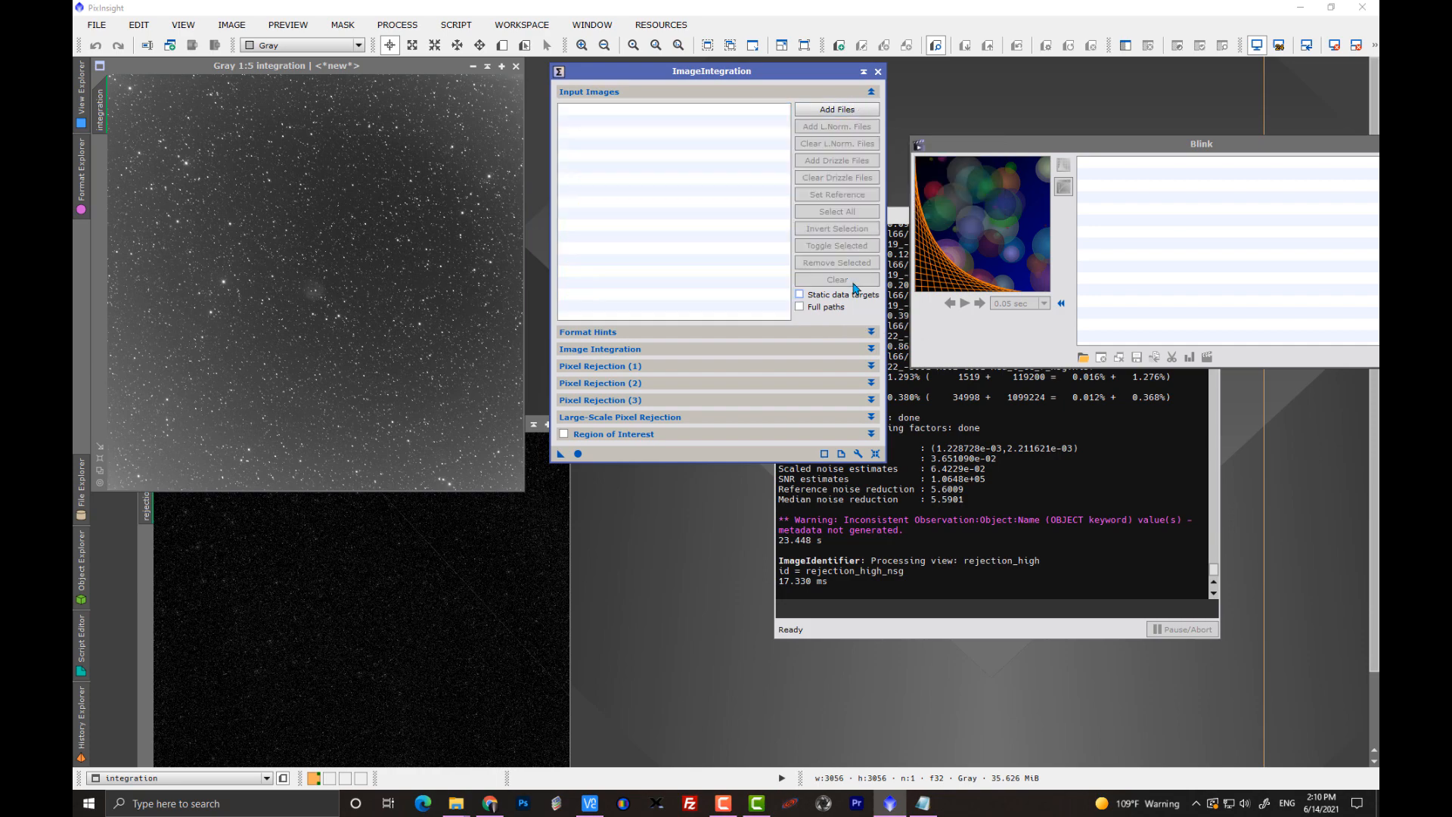
left_click(838, 110)
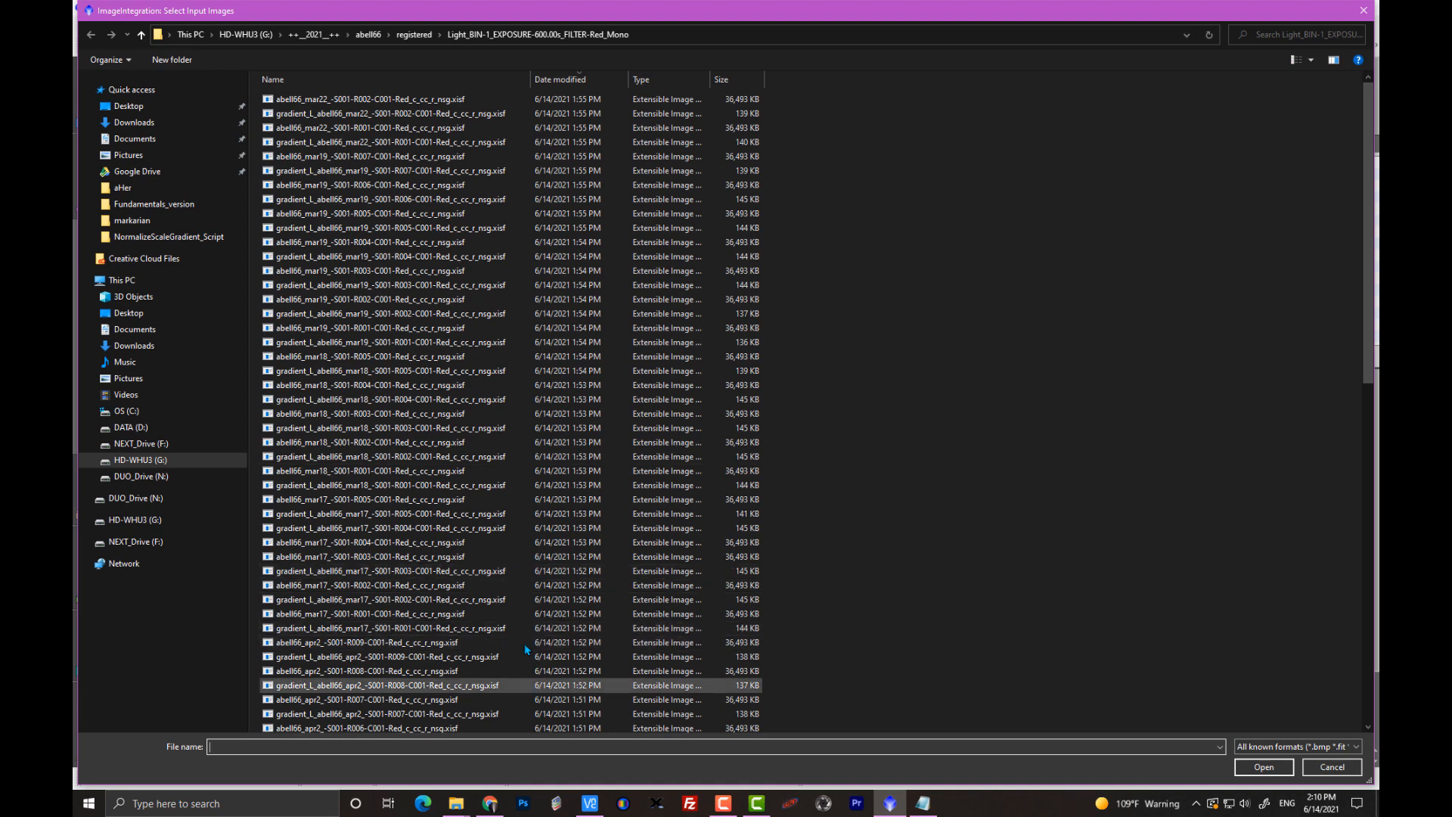
left_click(558, 80)
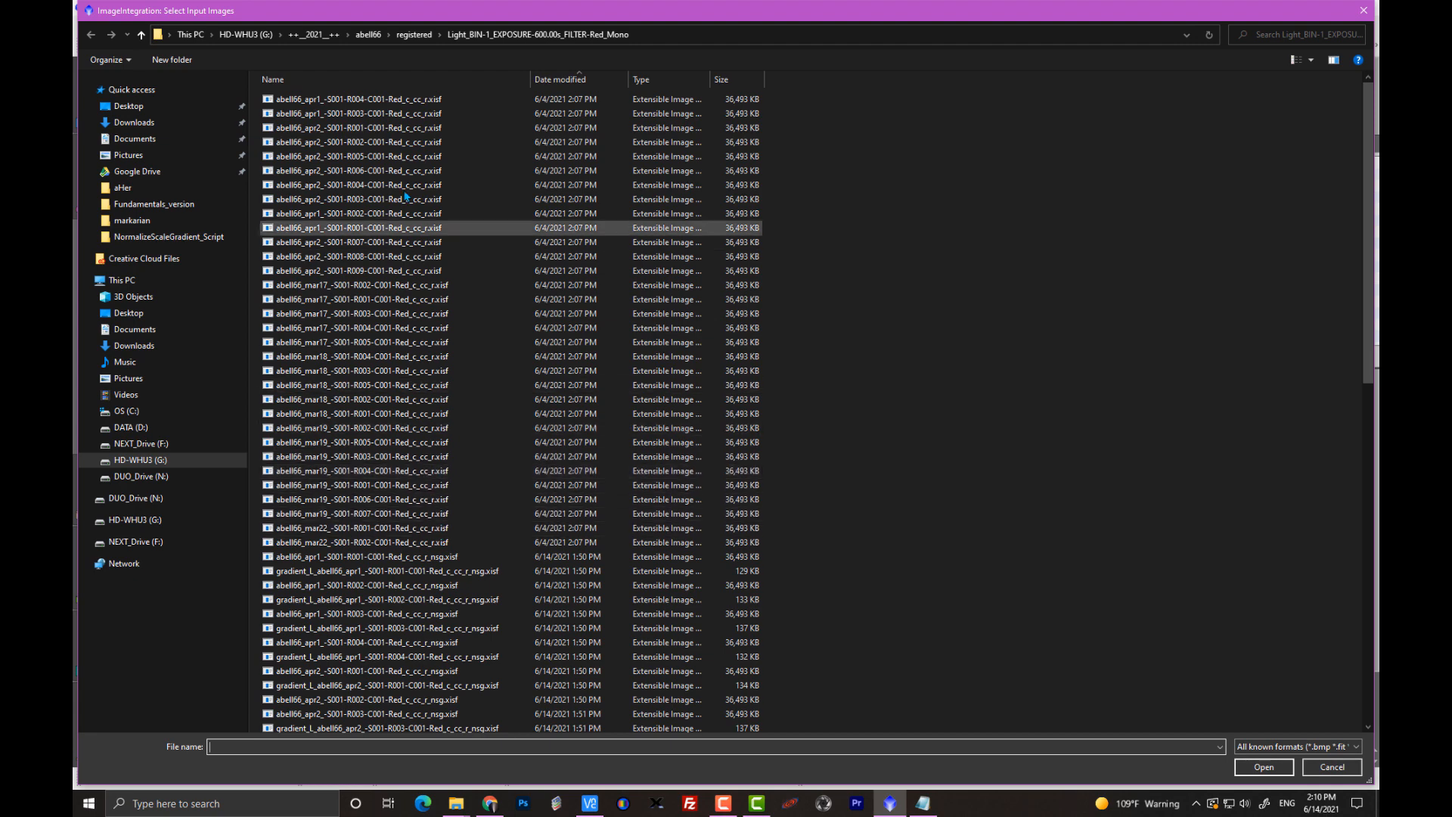
left_click(413, 105)
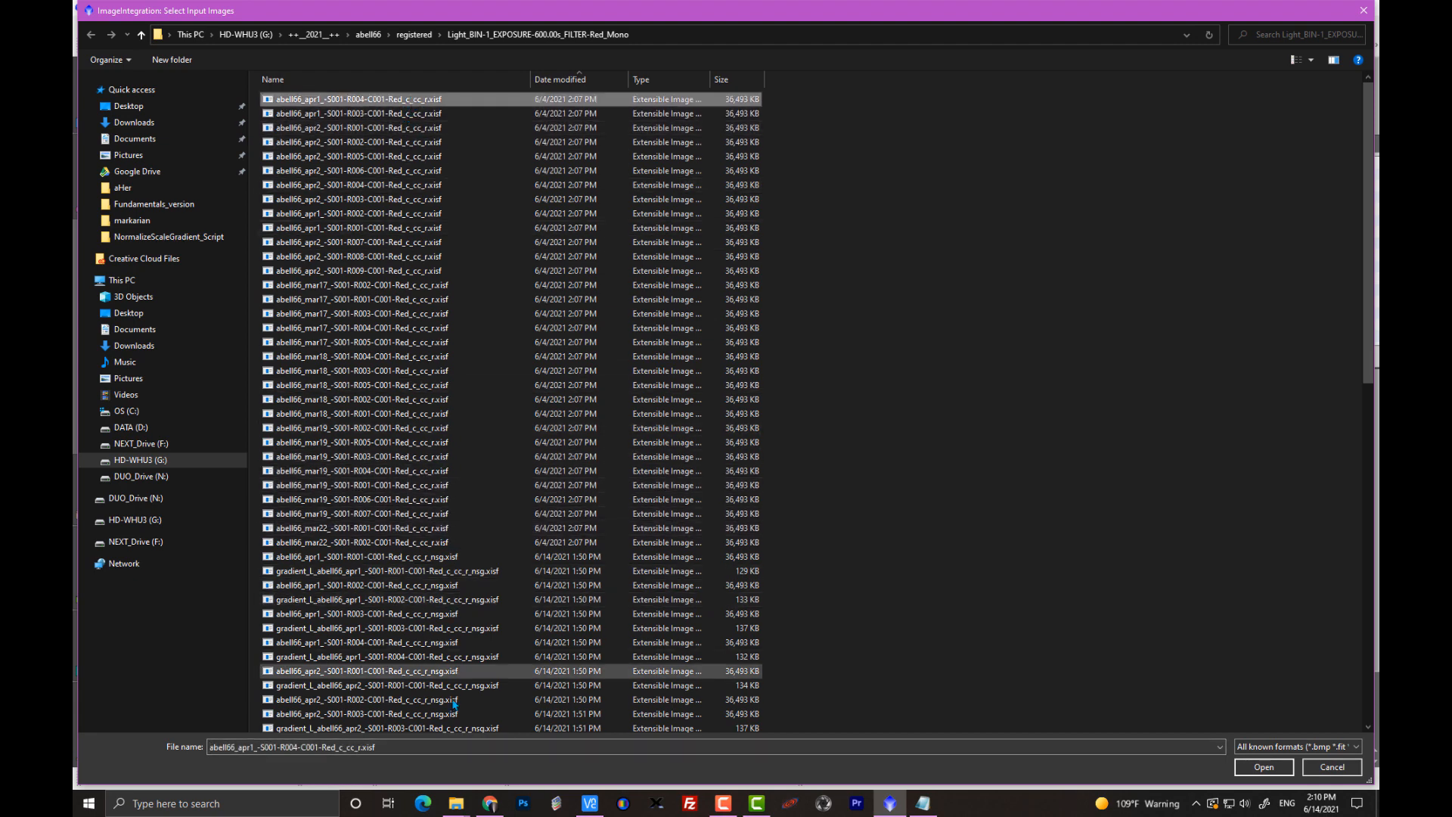
left_click(458, 542, "shift")
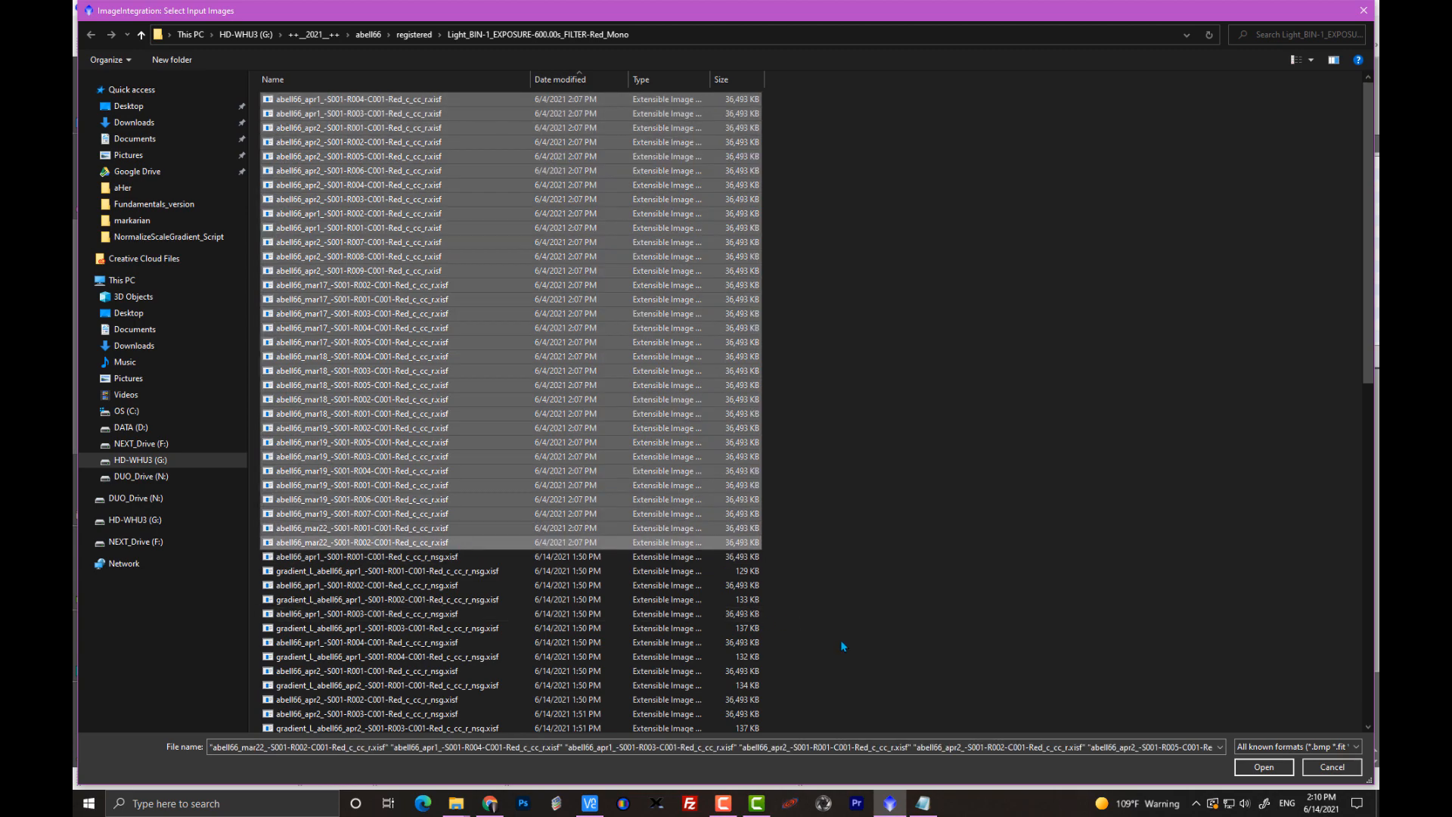
left_click(1260, 765)
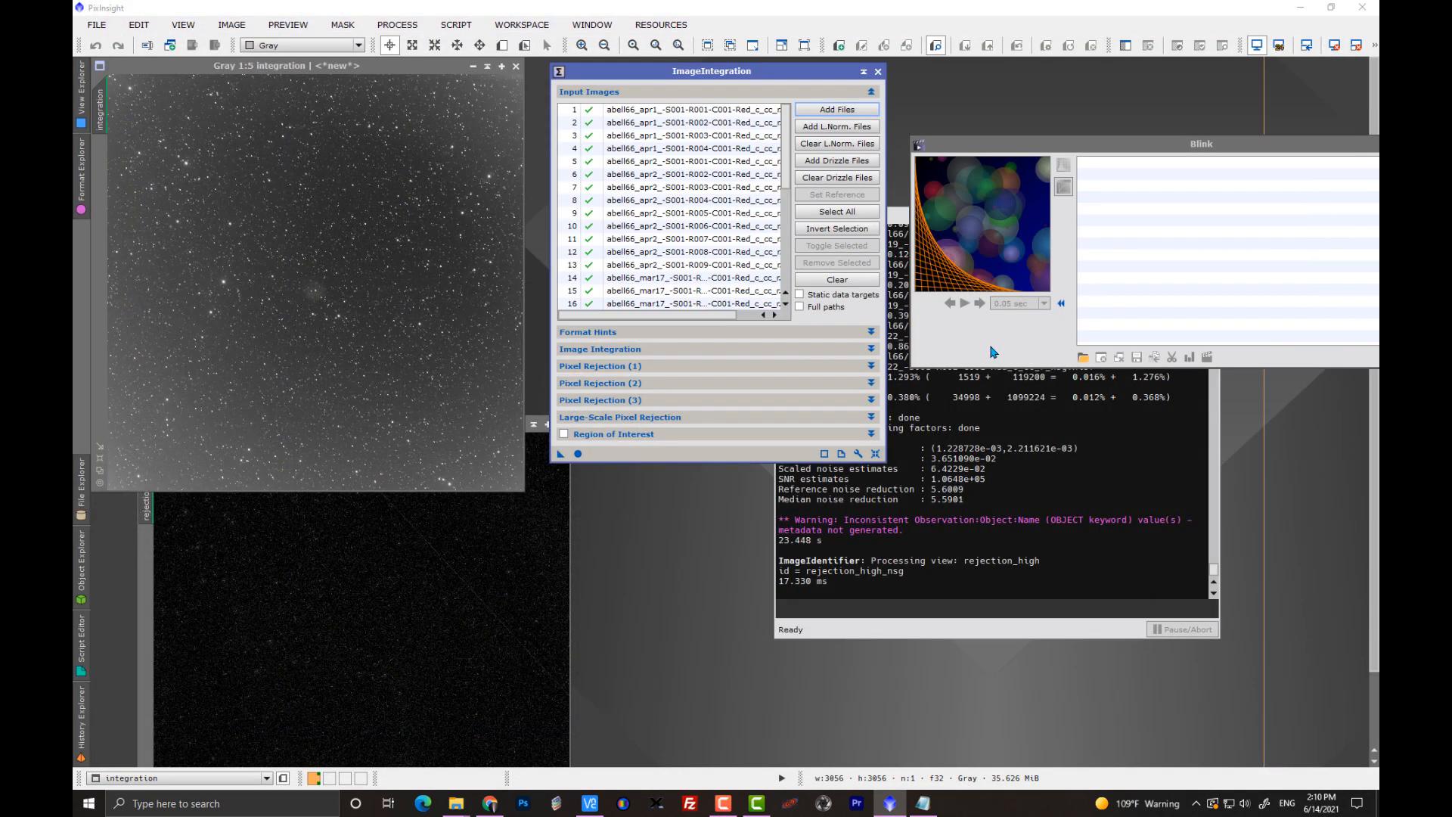
Set the image integration normalization to Additive with scaling and the weights to Noise evaluation.
left_click(626, 350)
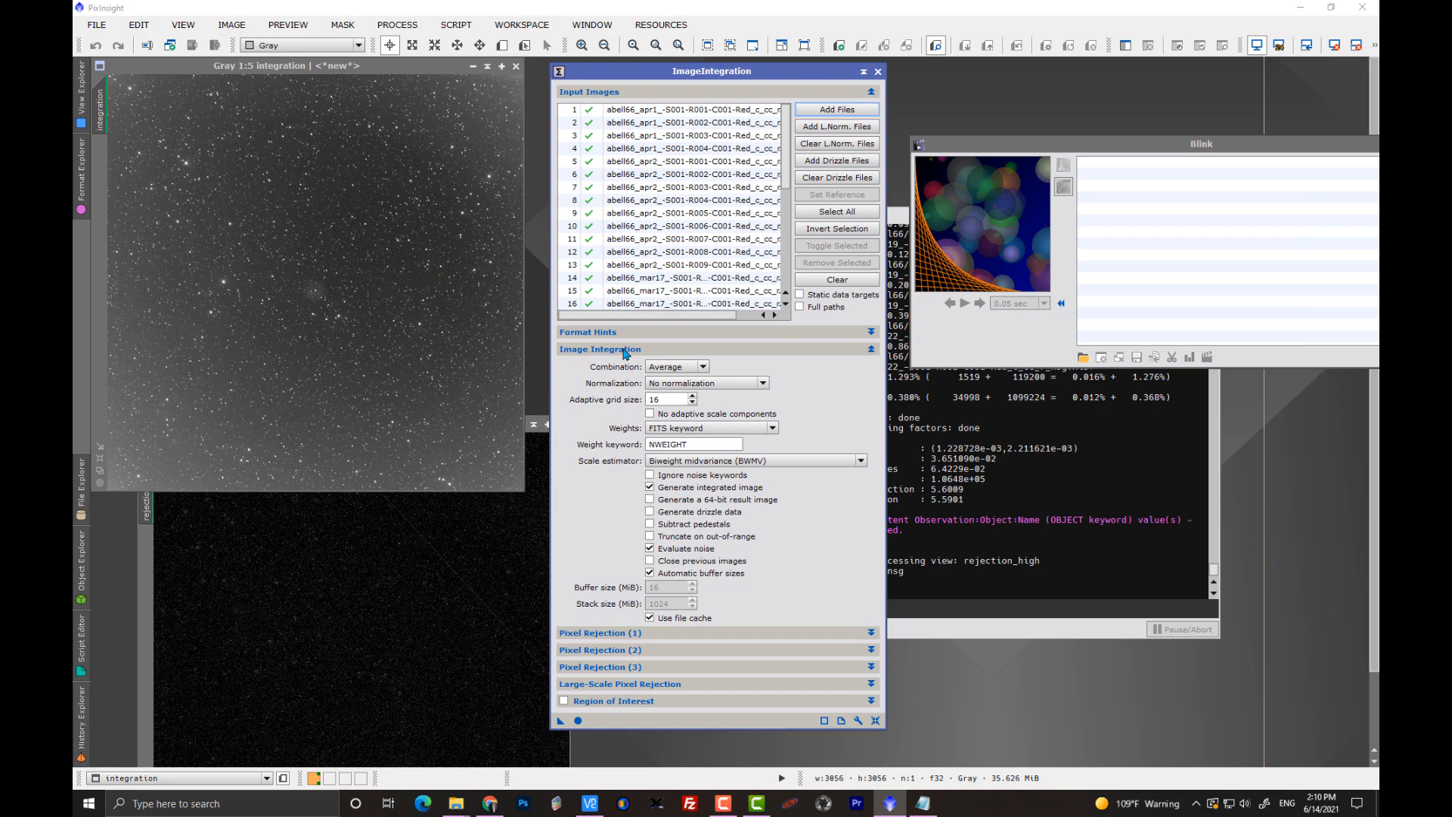
left_click(673, 385)
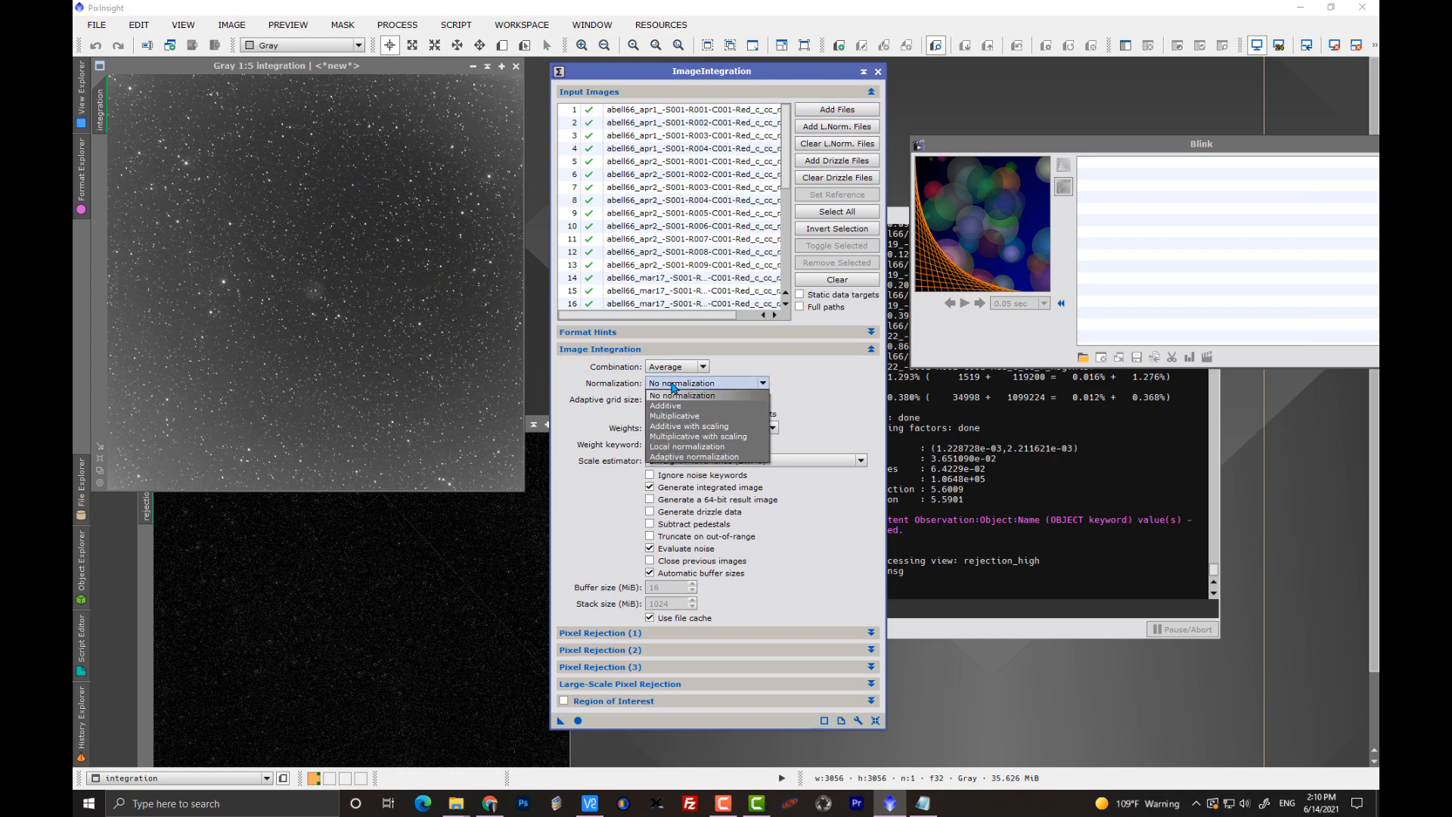
left_click(709, 427)
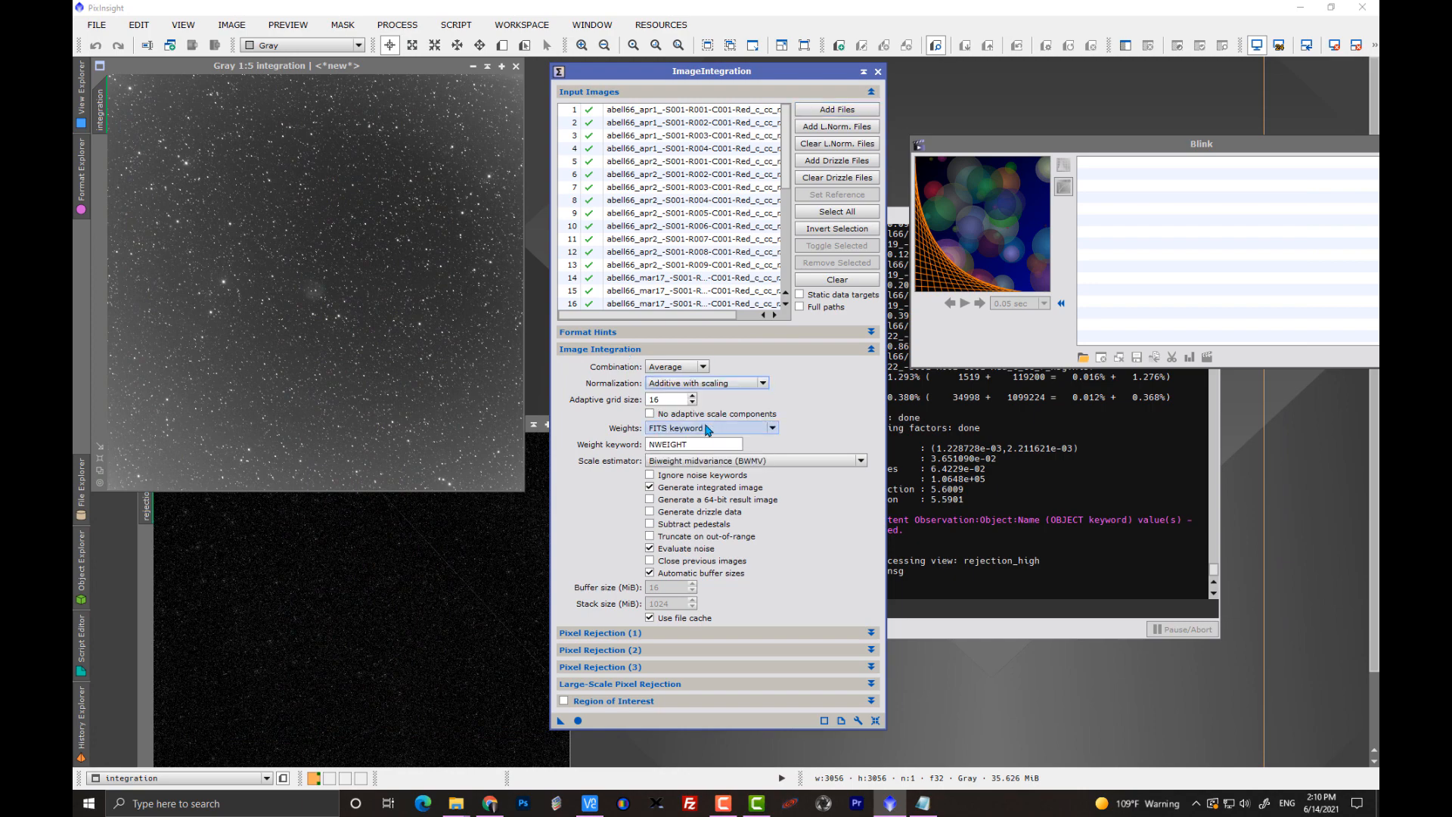
left_click(705, 429)
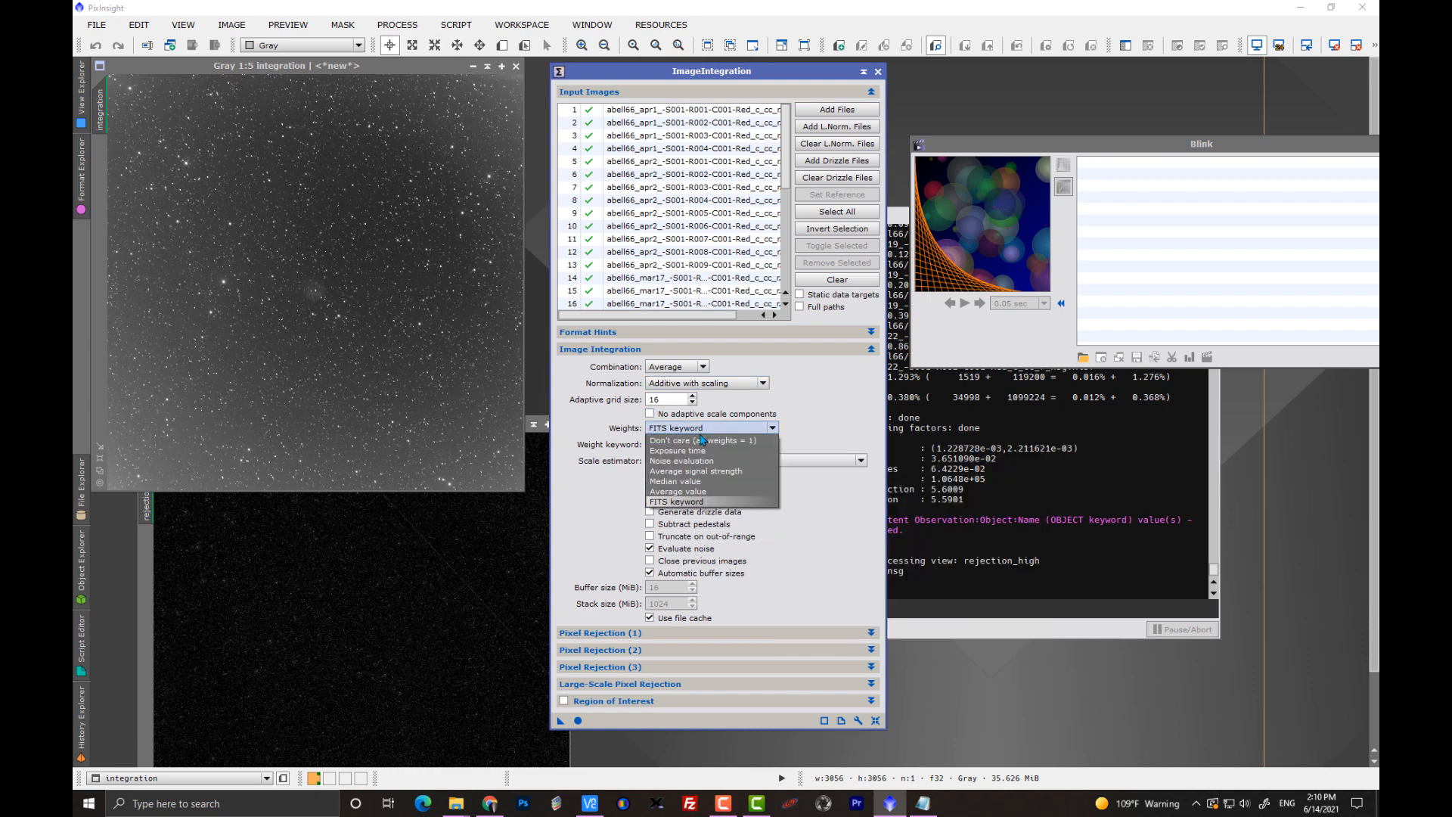
left_click(713, 462)
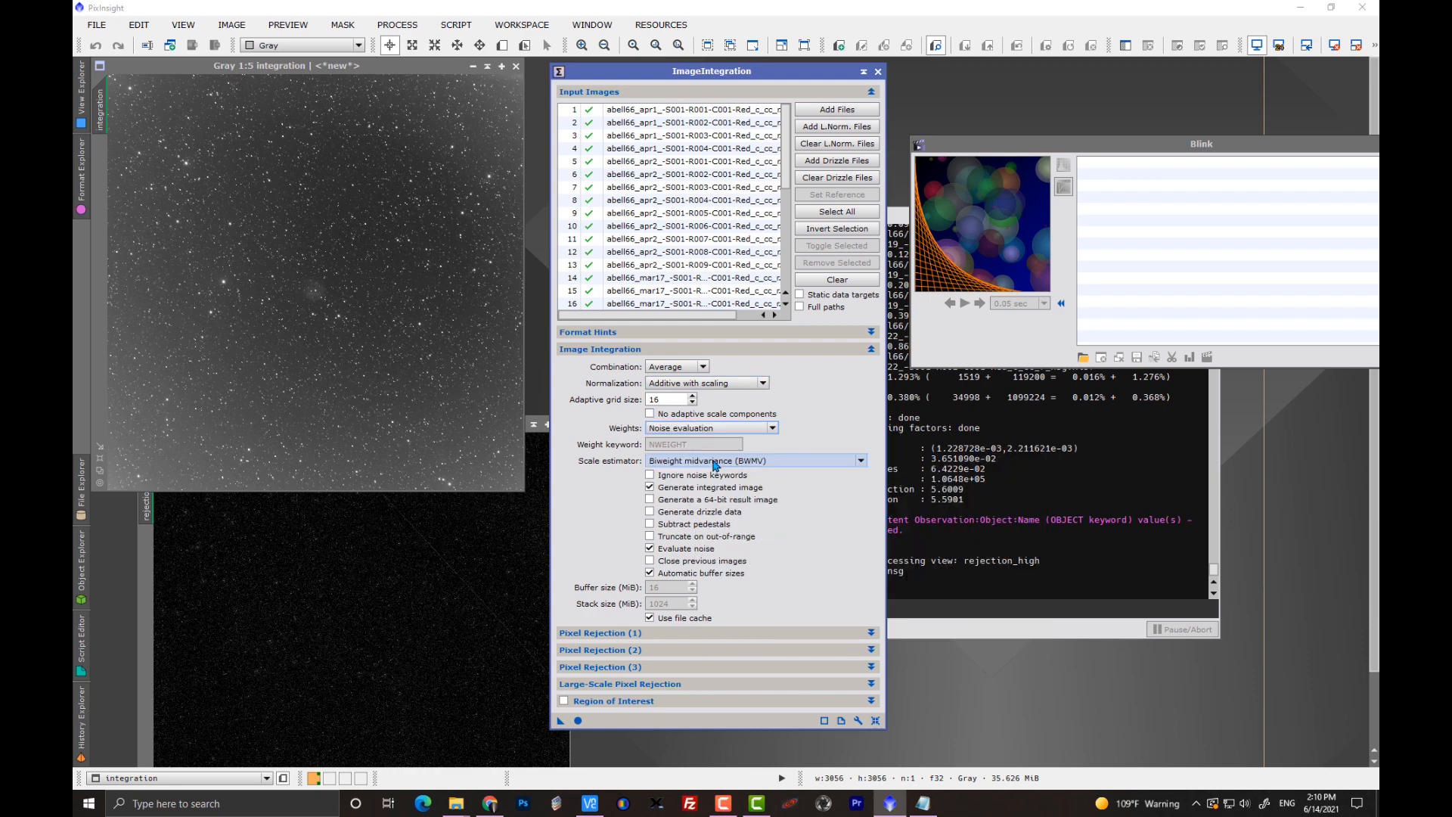
left_click(618, 350)
Set the normalization used for pixel rejection to Scale + zero offset.
left_click(615, 367)
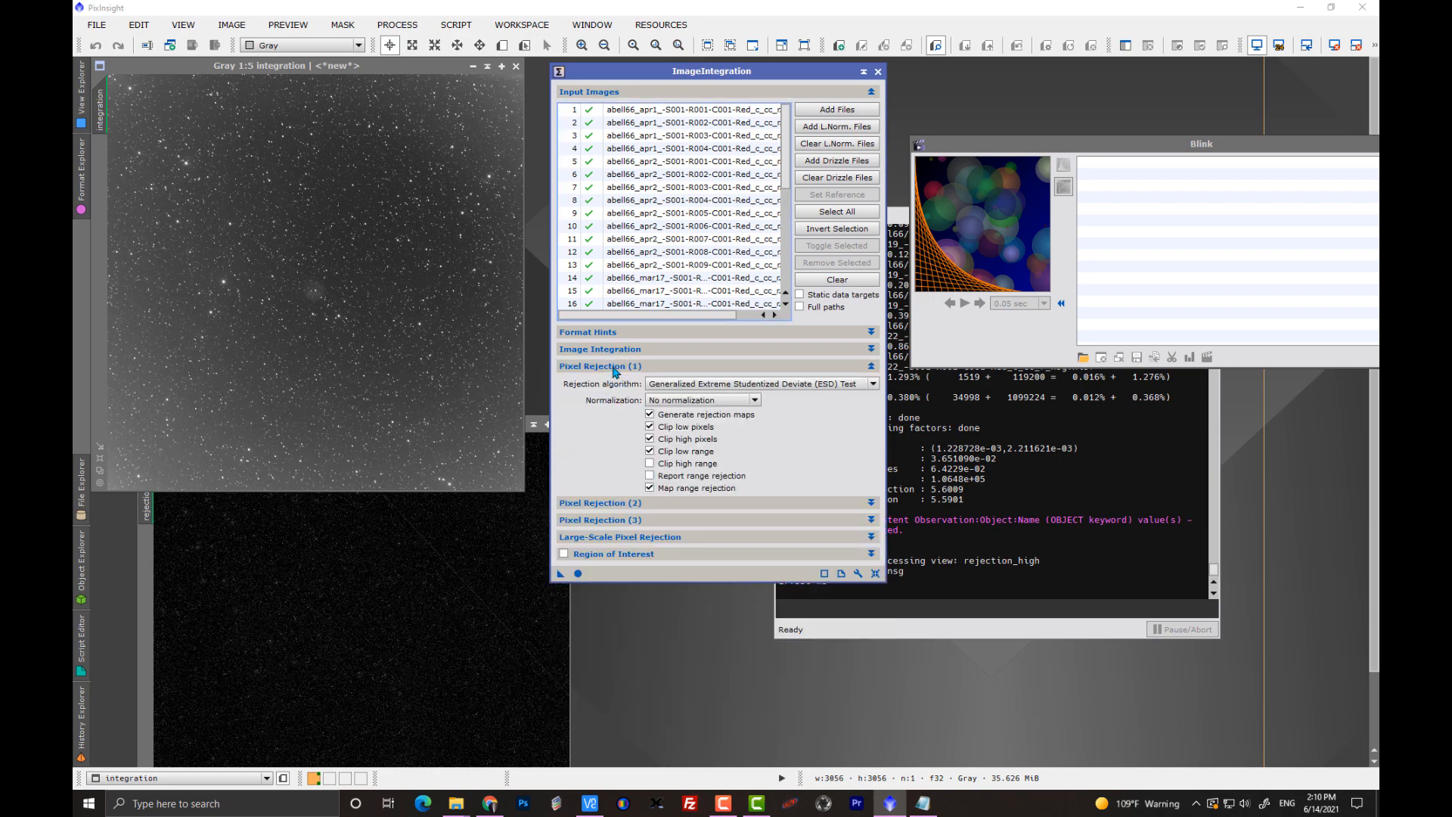
left_click(692, 400)
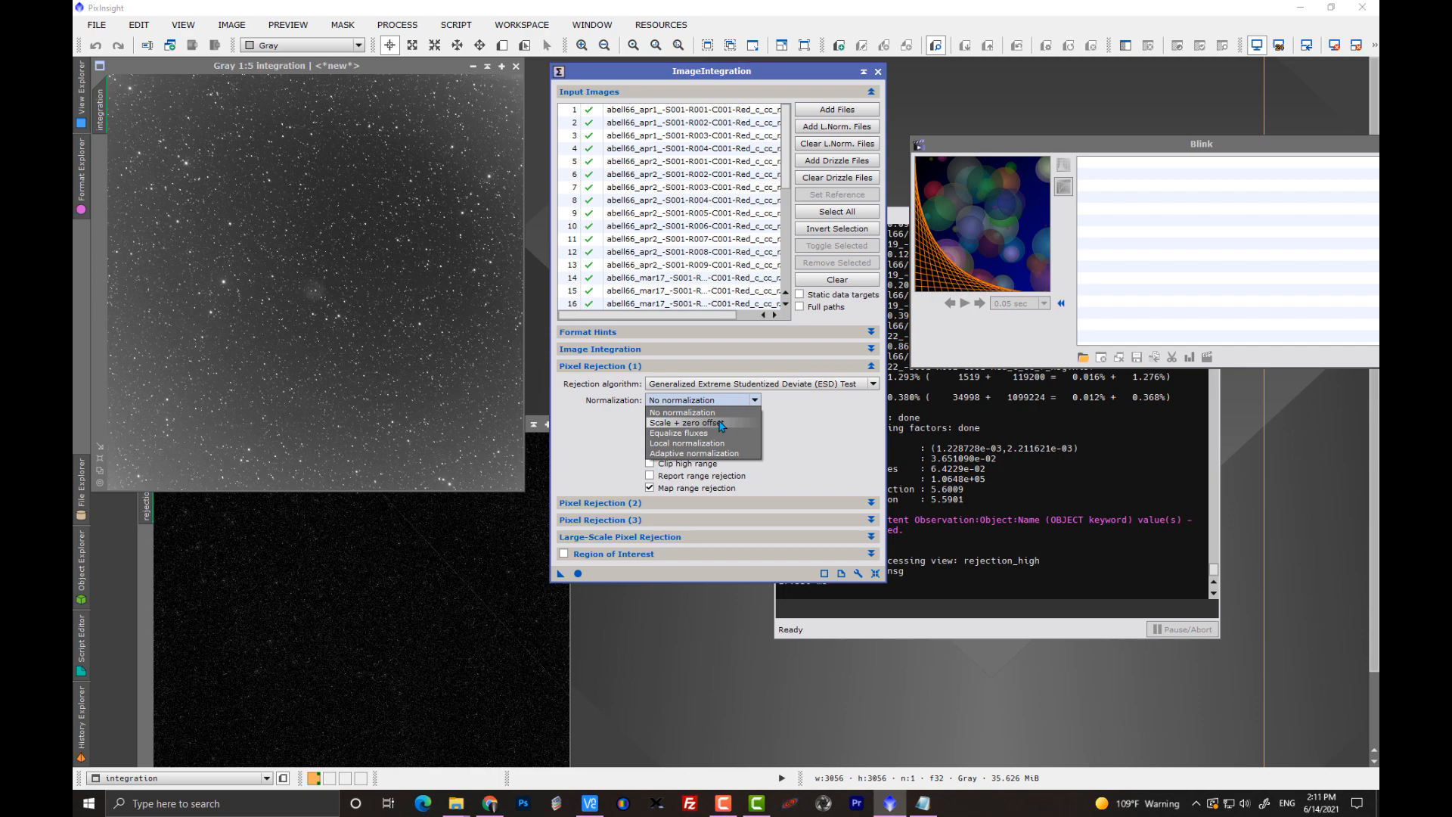
left_click(720, 425)
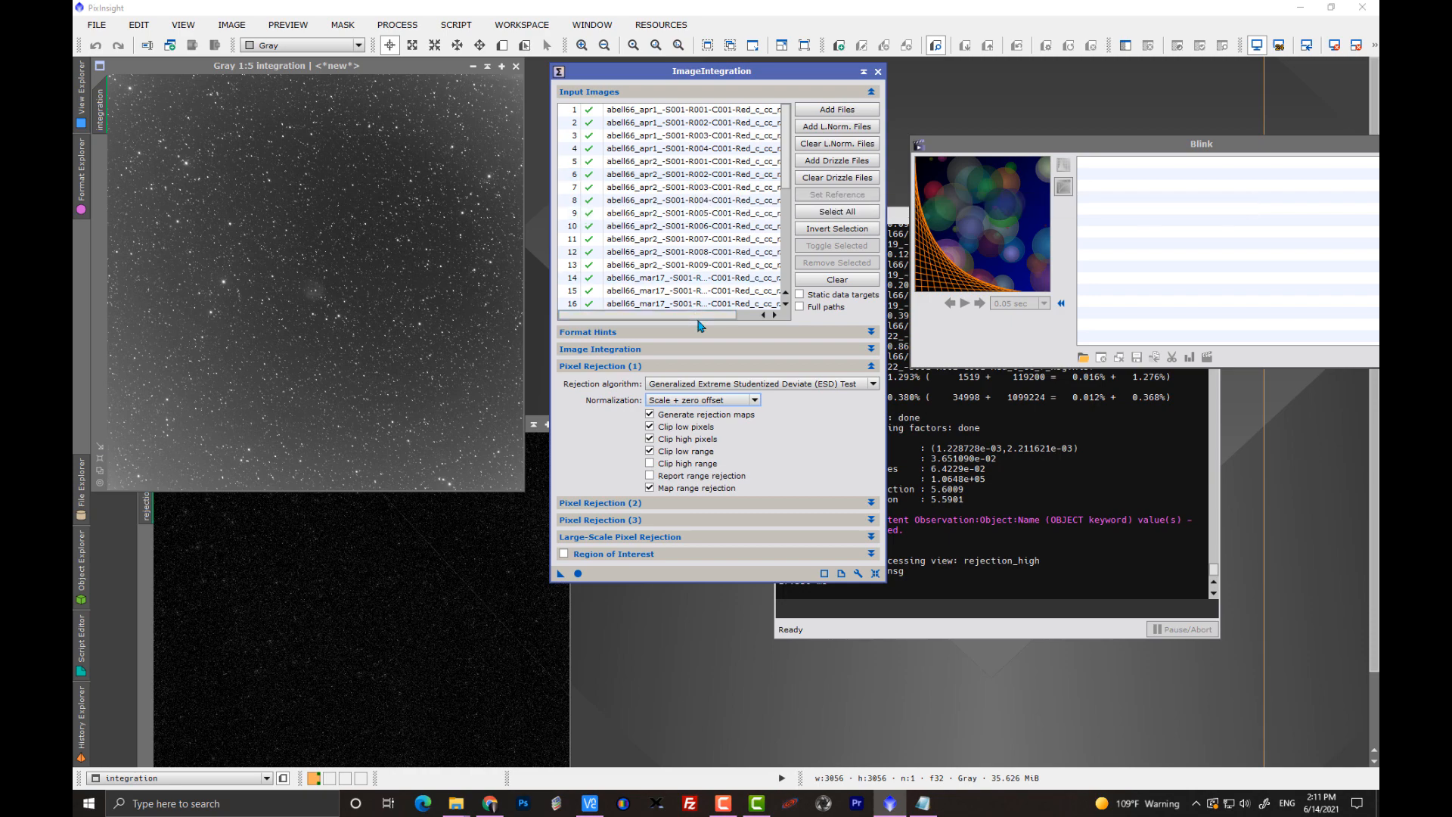
Set abell66_apr2_-S001-R002-C001-Red_c_cc_r.xisf as the reference image and run the integration.
left_click_drag(697, 317, 735, 330)
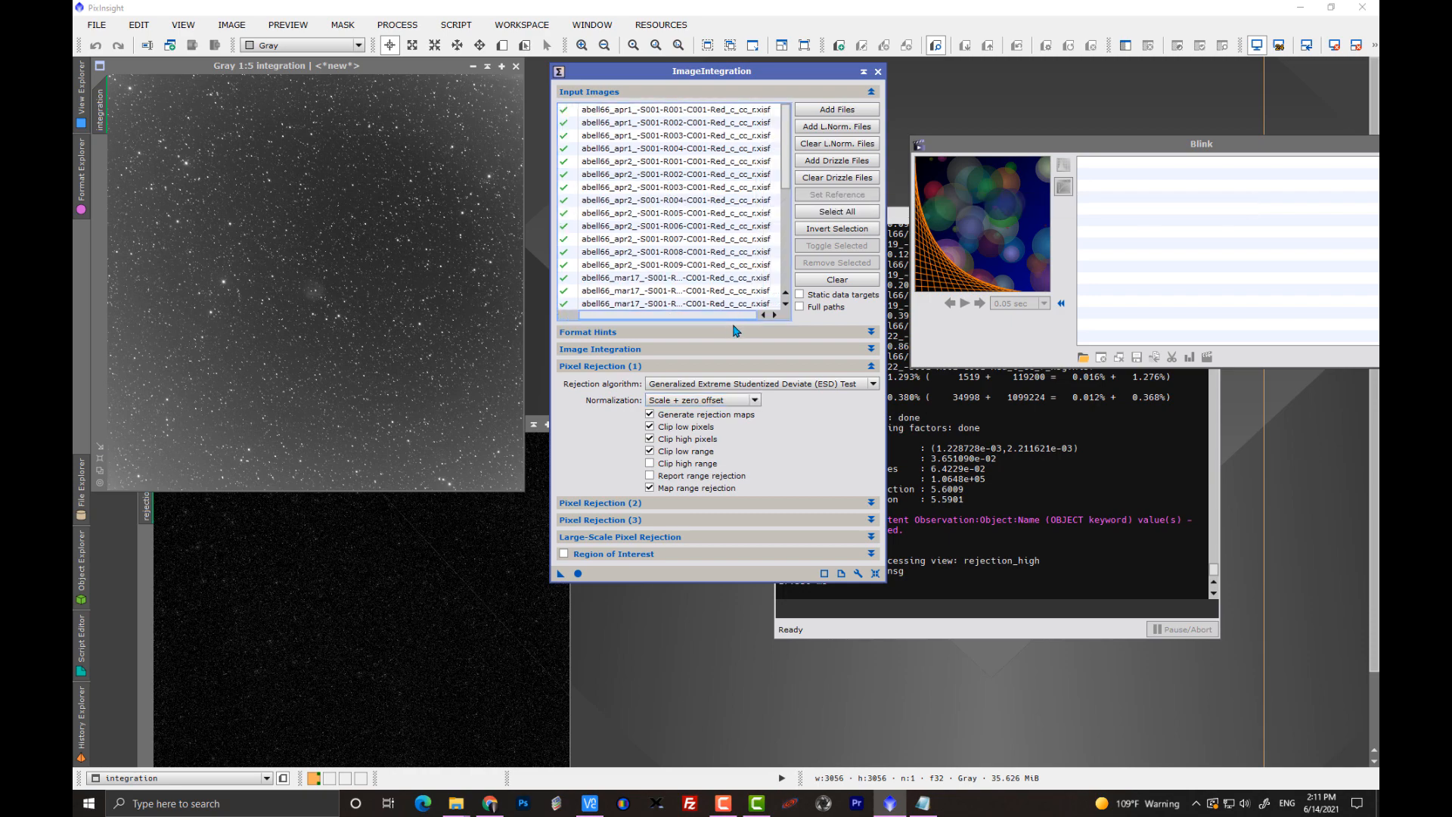
left_click(687, 174)
left_click(845, 196)
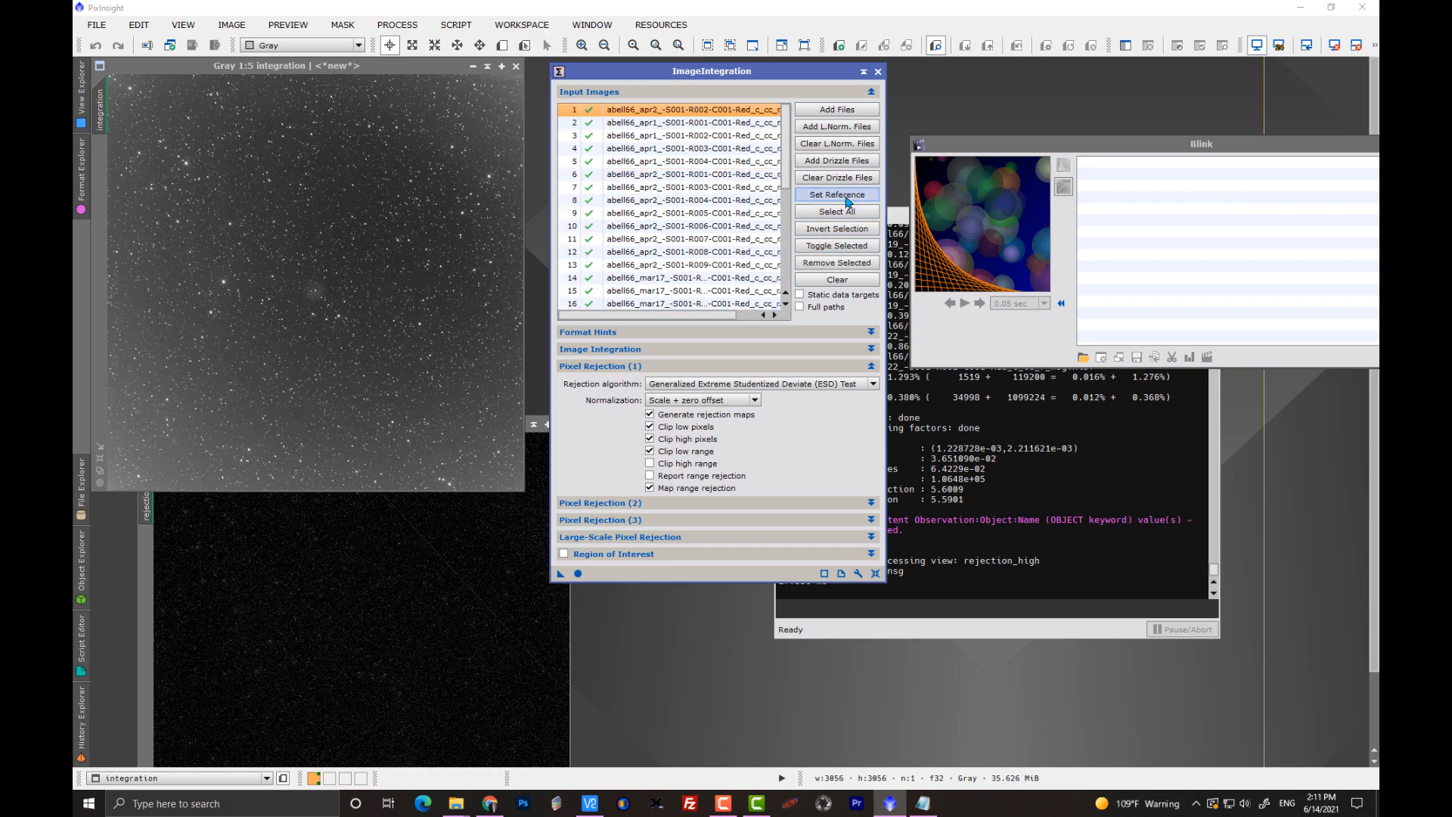
left_click(594, 368)
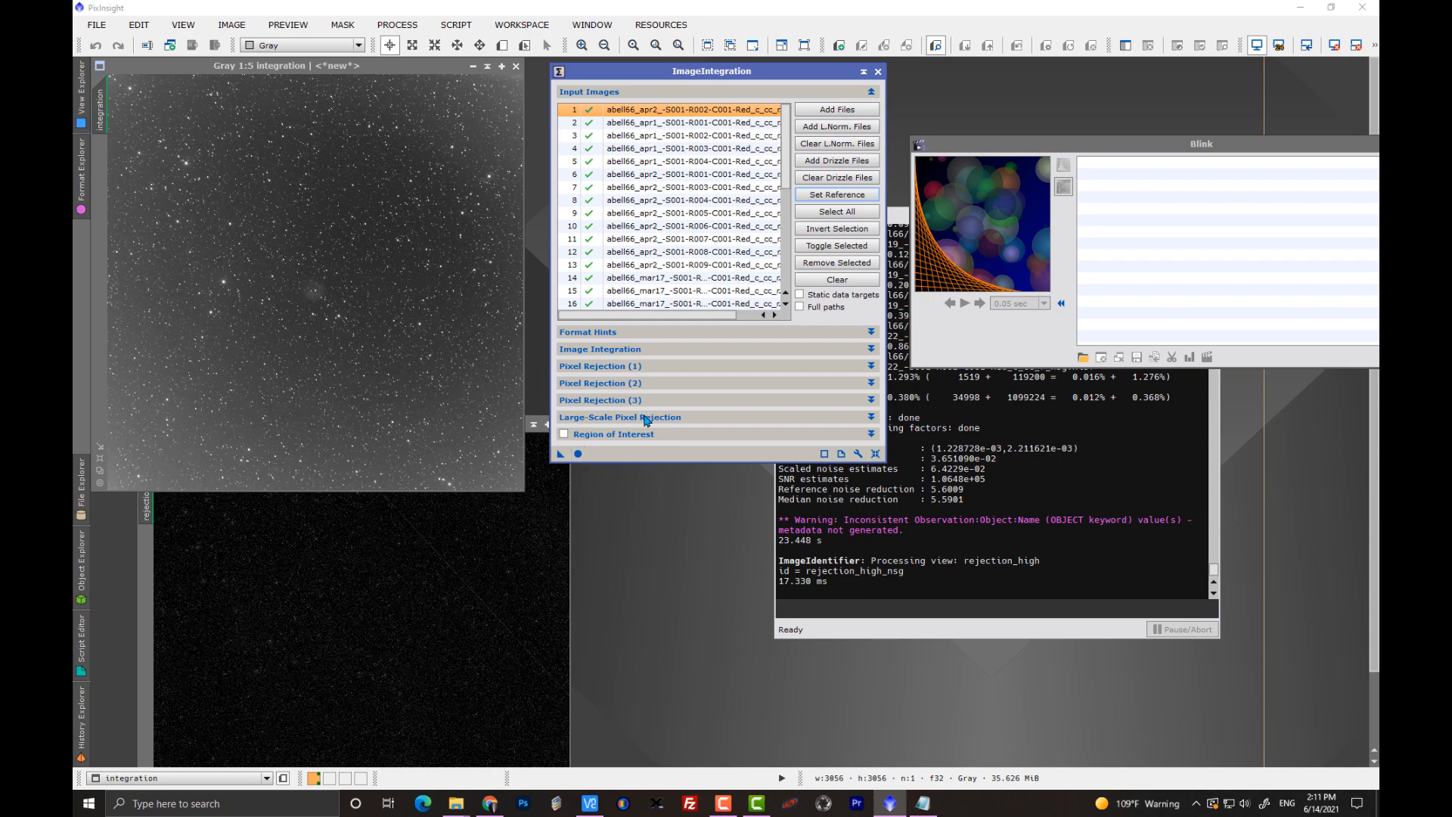
left_click(578, 454)
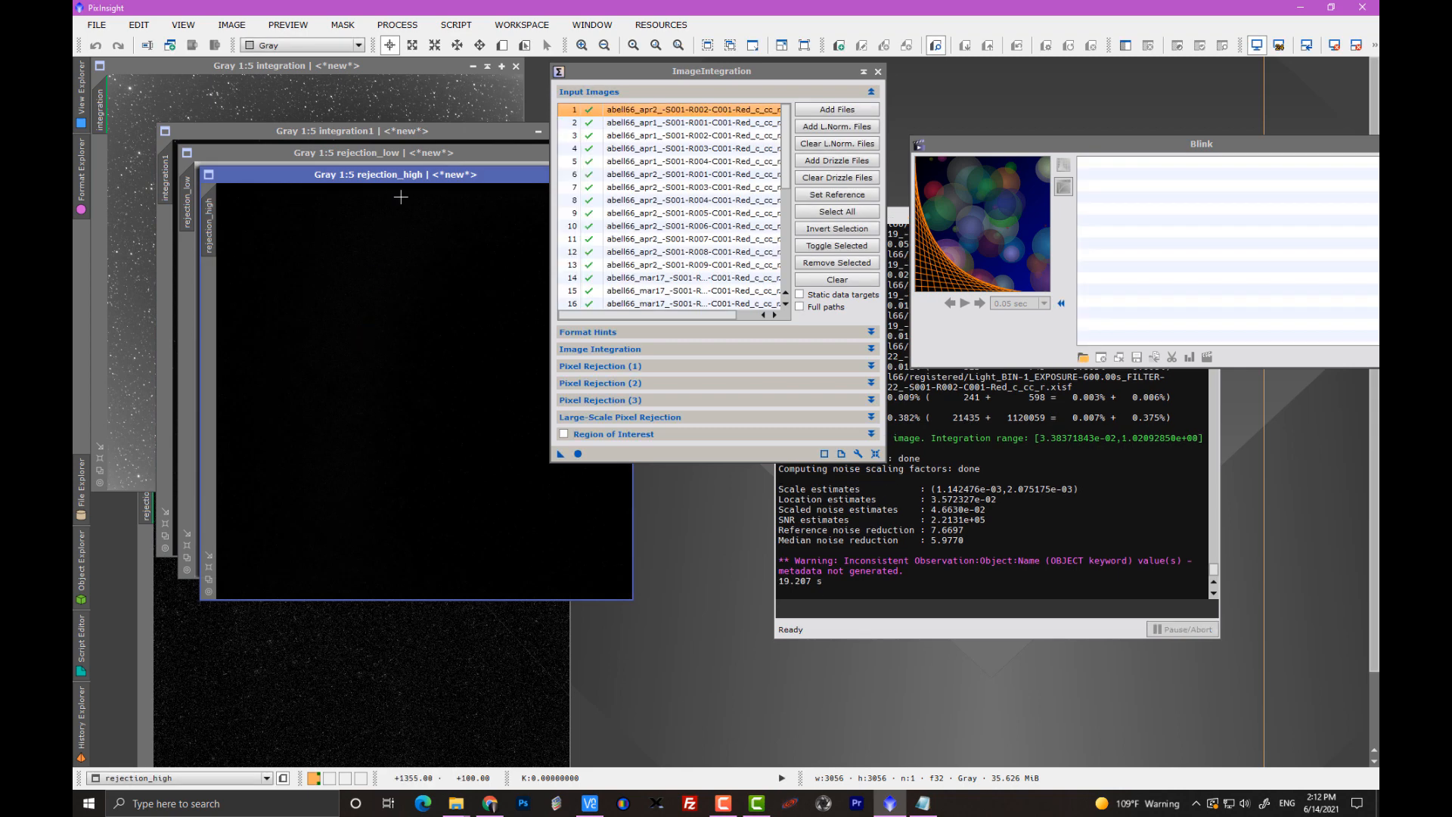
Rename the new rejection_high map as rejection_high_normal.
left_click_drag(413, 174, 423, 238)
double_click(220, 299)
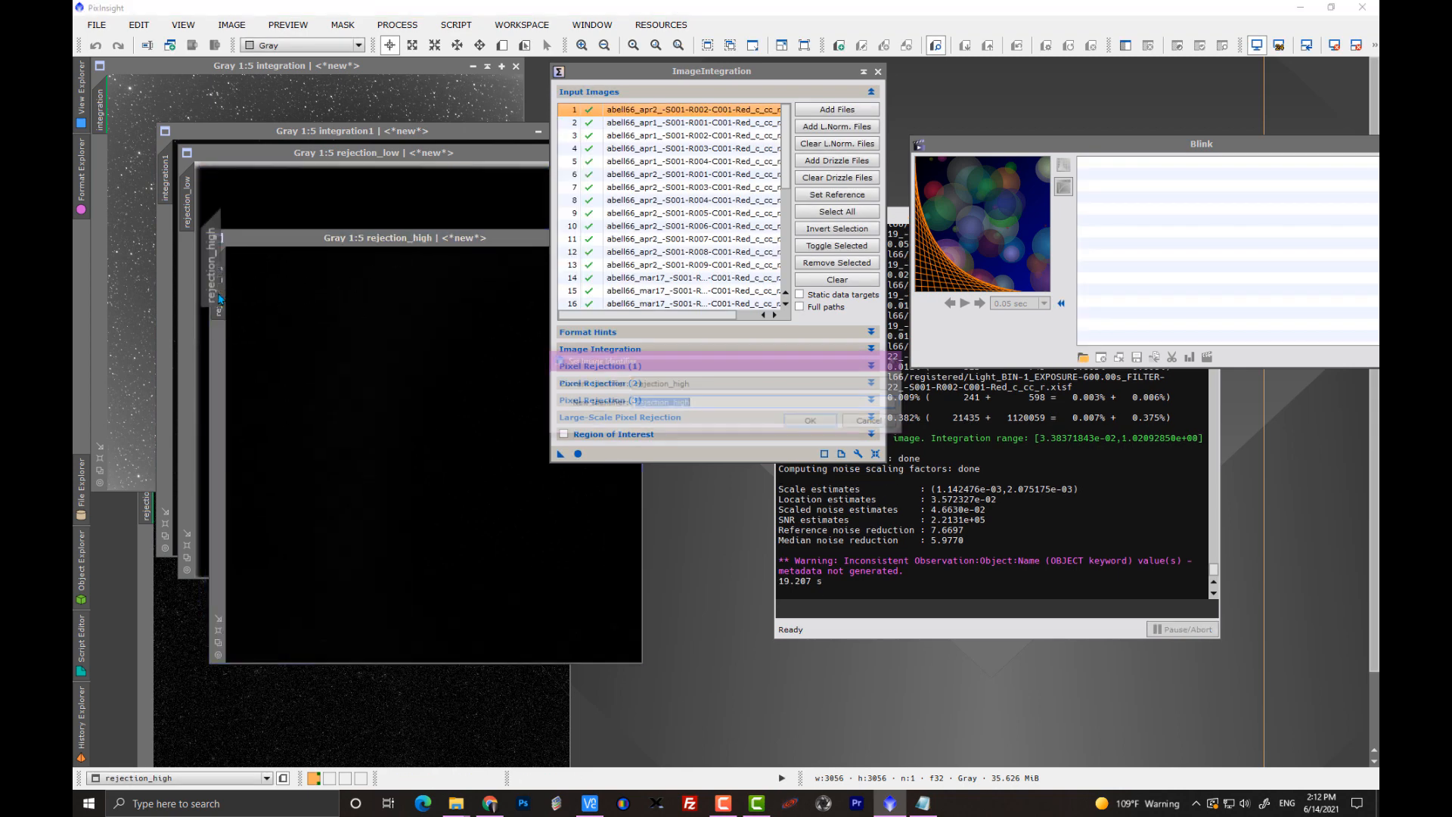
left_click(708, 406)
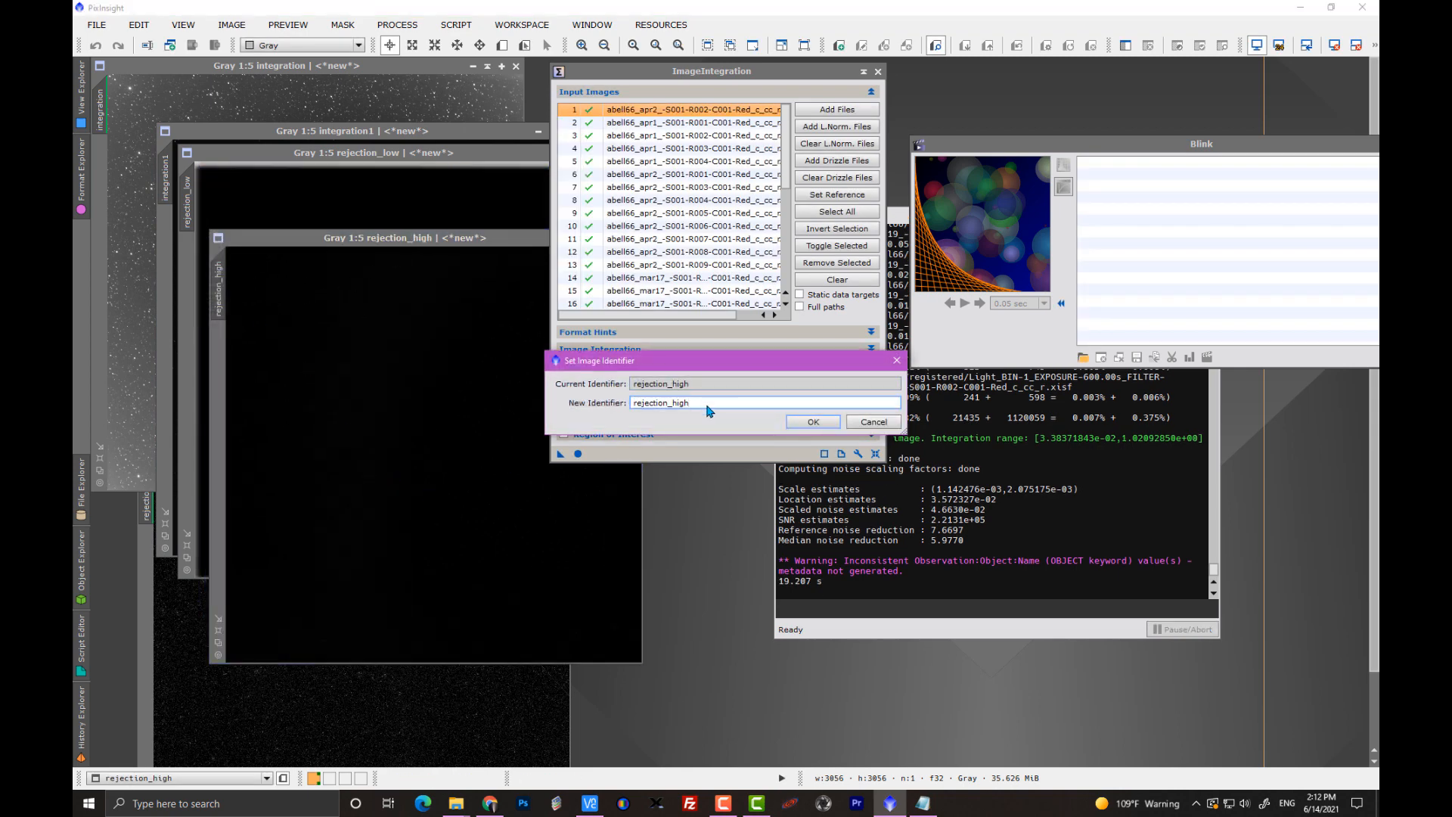
type("_normal")
left_click(816, 423)
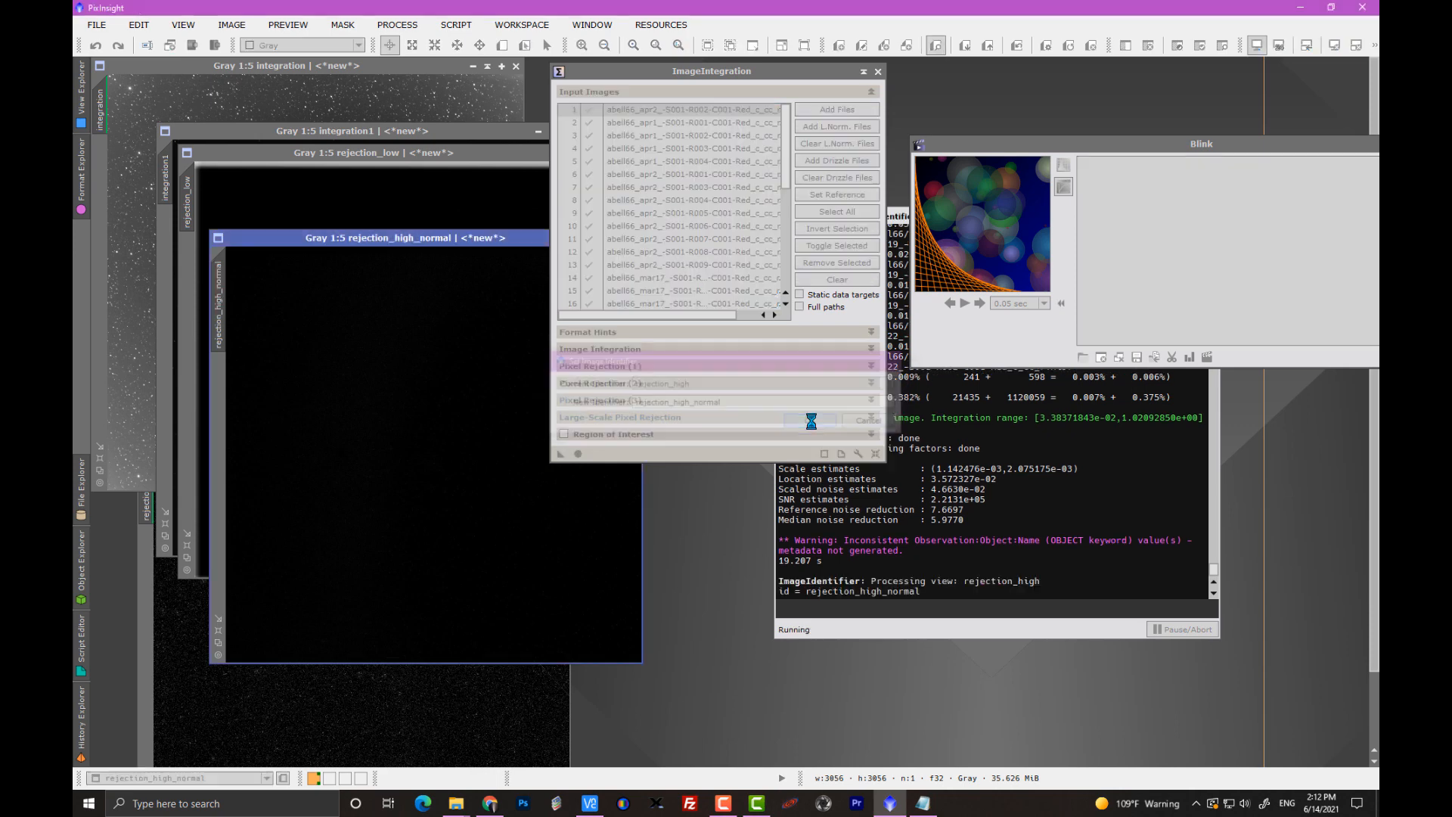
Place the rejection_high_normal map below the integration images and close the new rejection_low map.
left_click_drag(395, 424, 371, 527)
left_click(441, 318)
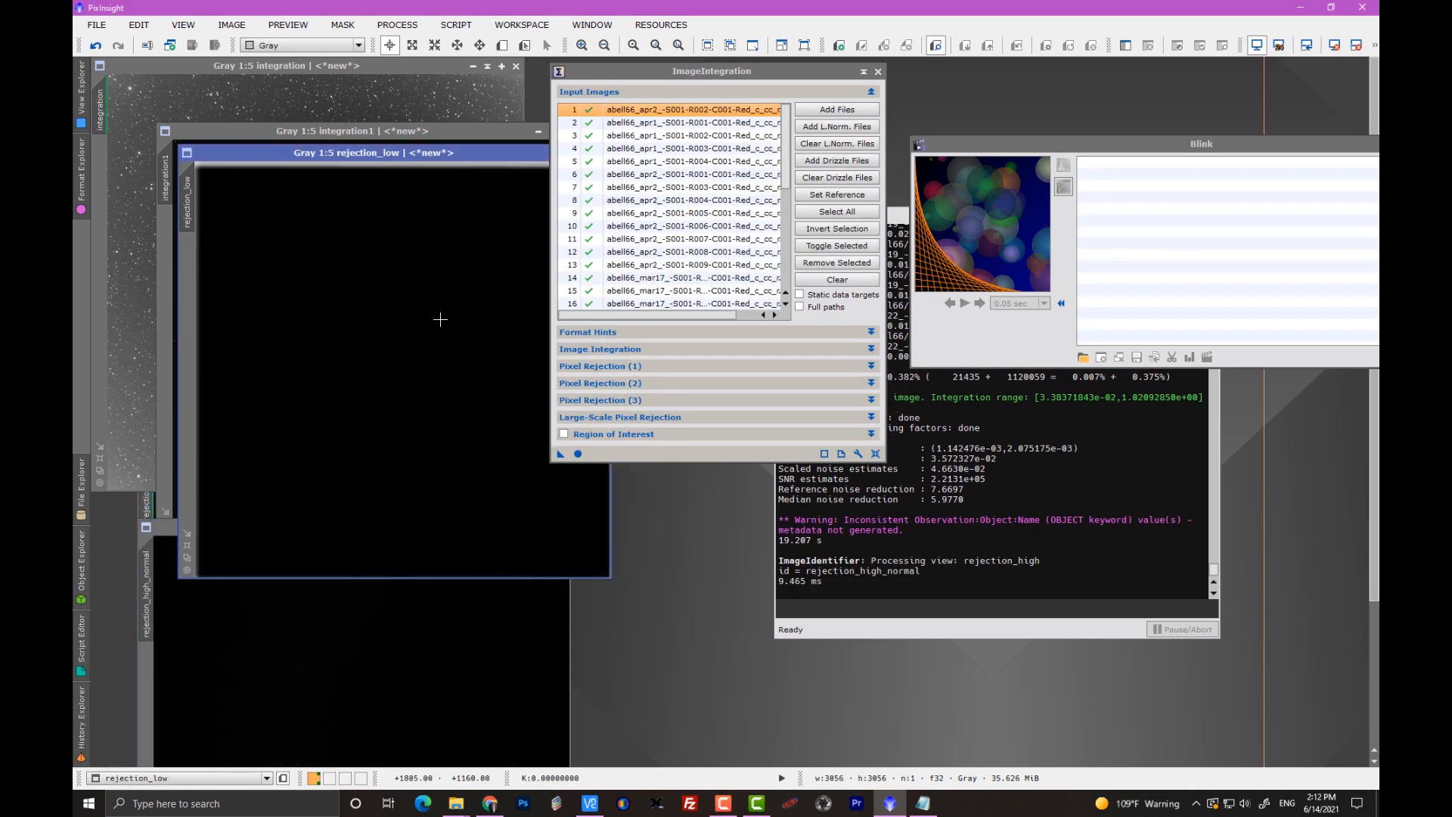
left_click_drag(450, 146, 339, 254)
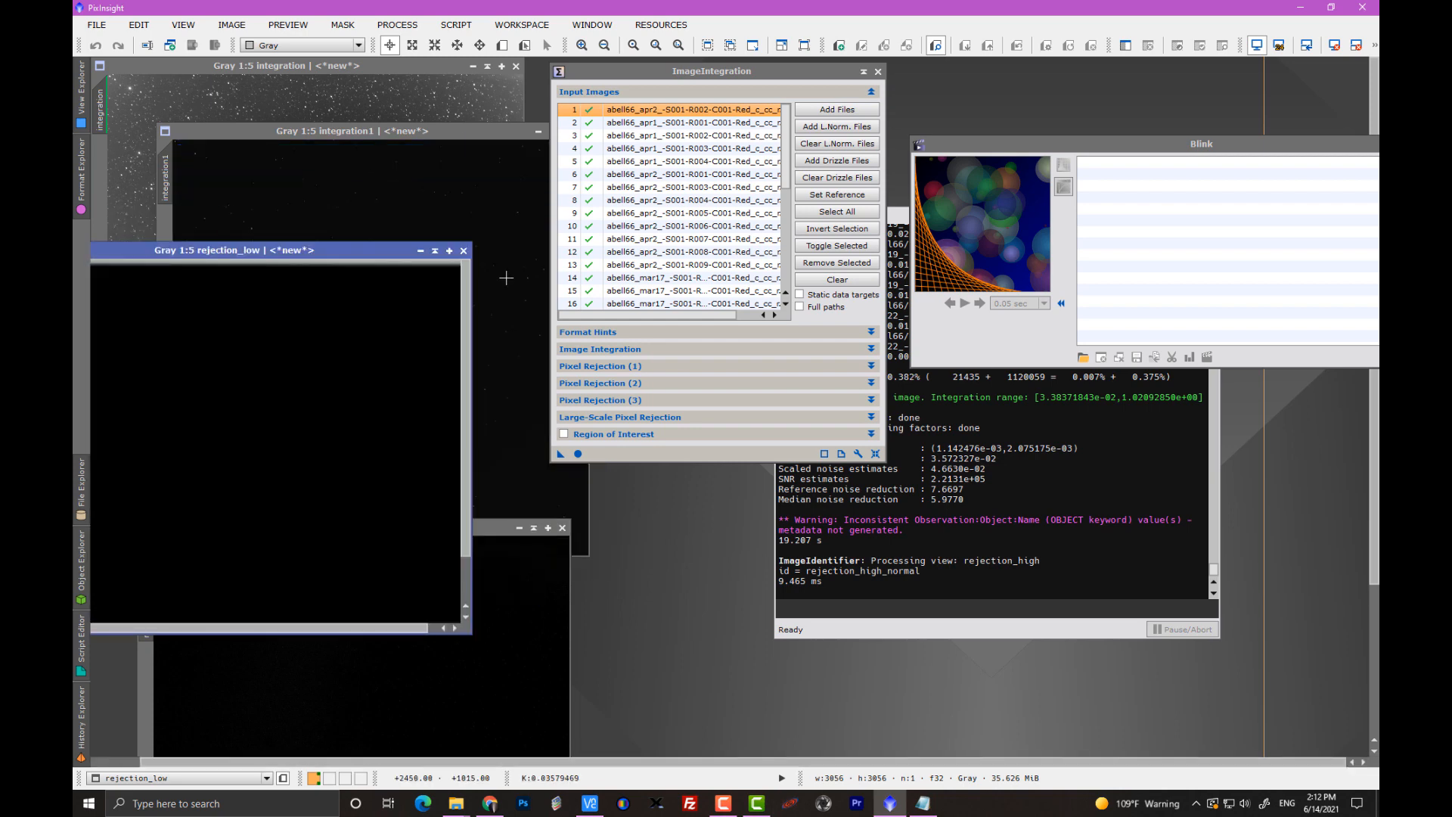
left_click(514, 250)
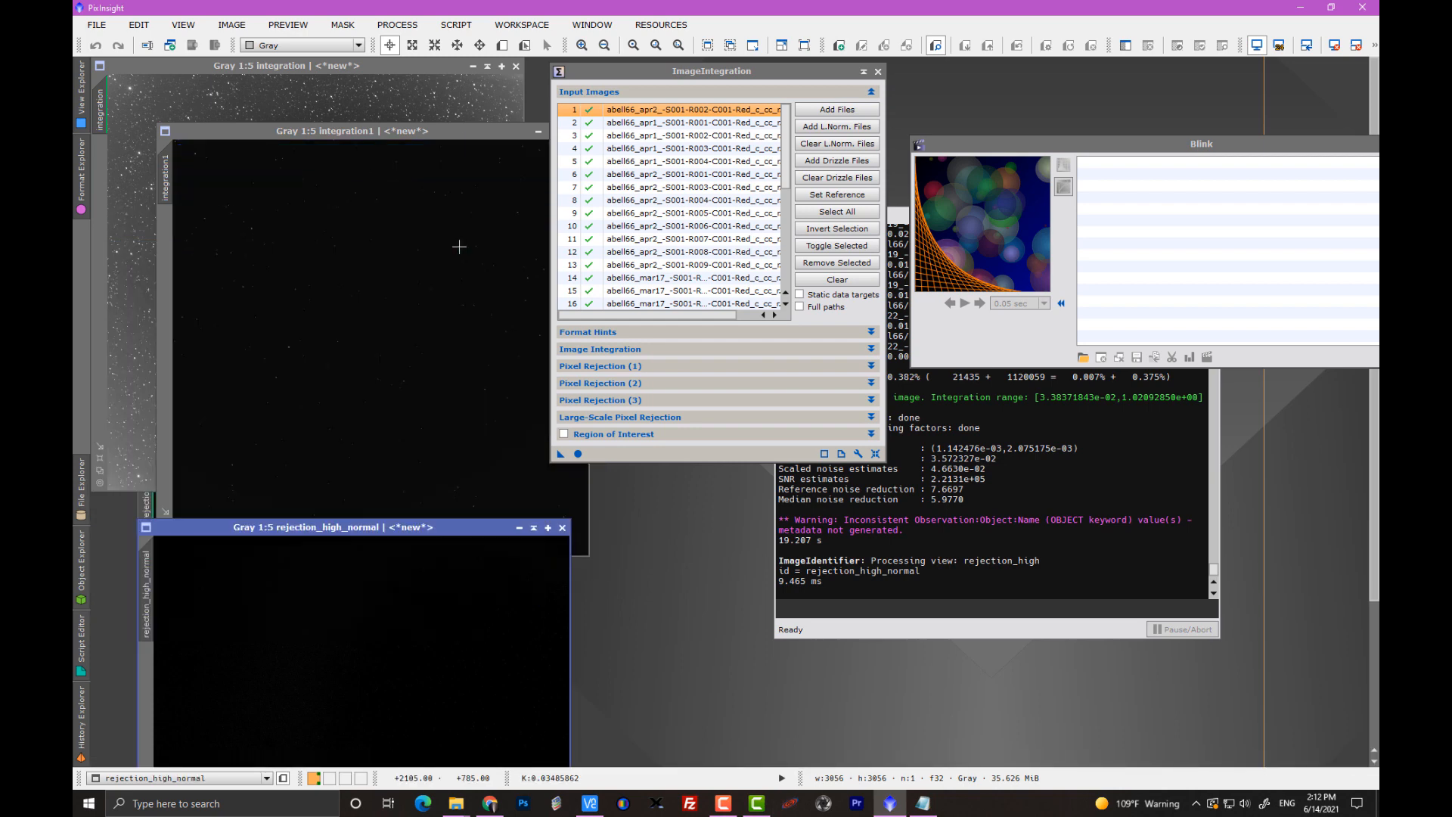
Rename the integration1 image as integration1_normal.
double_click(166, 179)
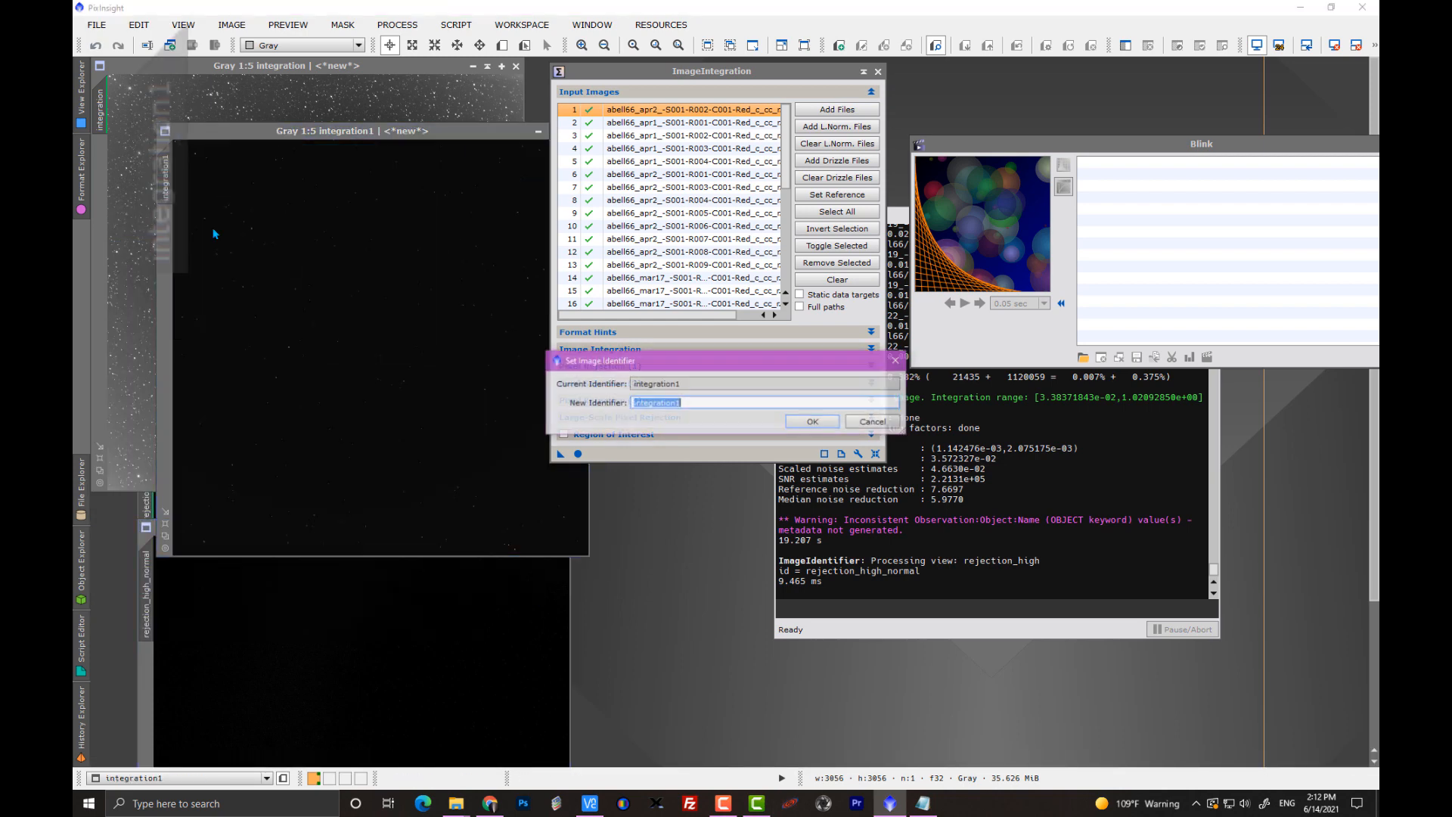
left_click(692, 406)
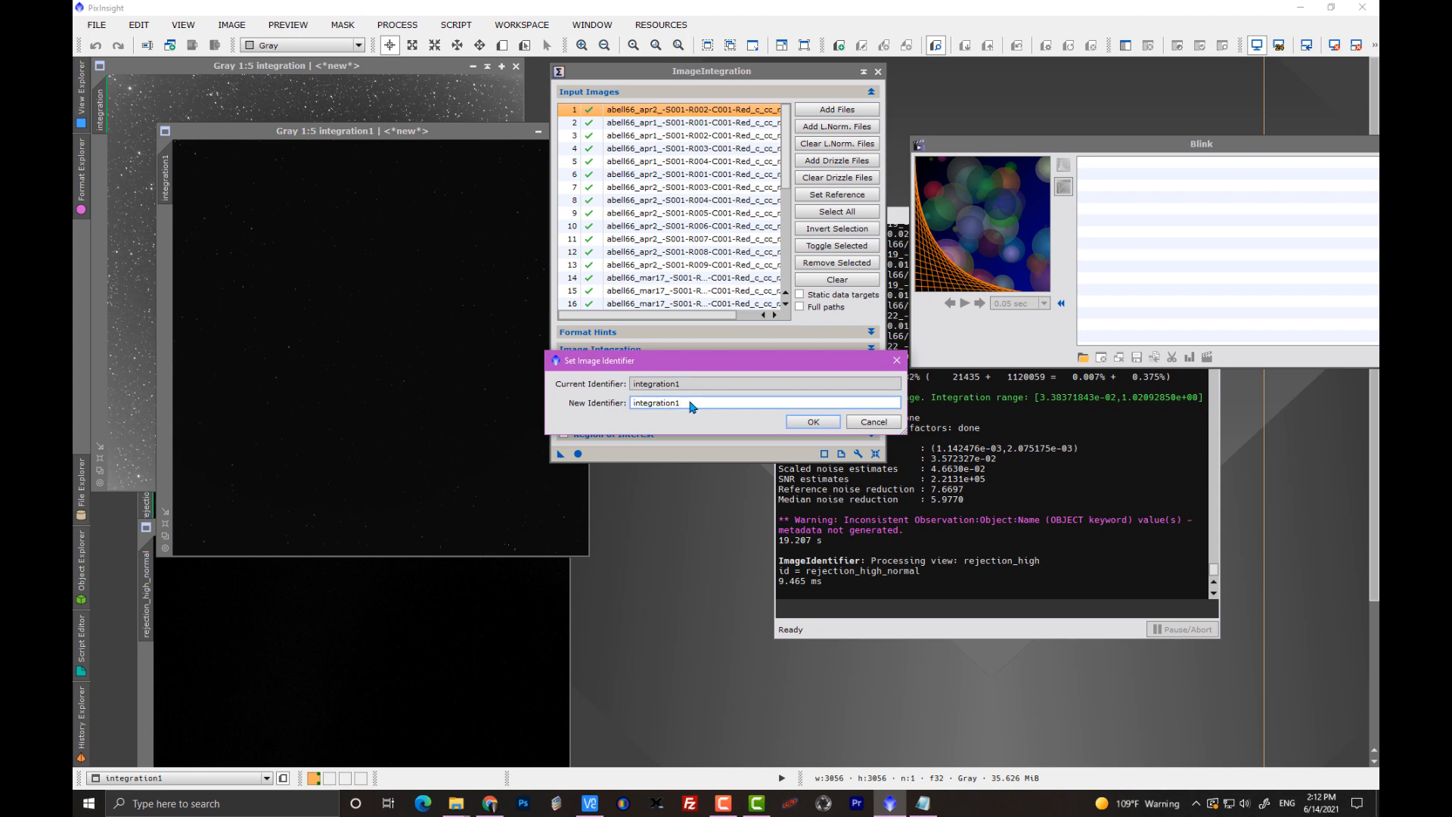
type("_normal")
left_click(803, 425)
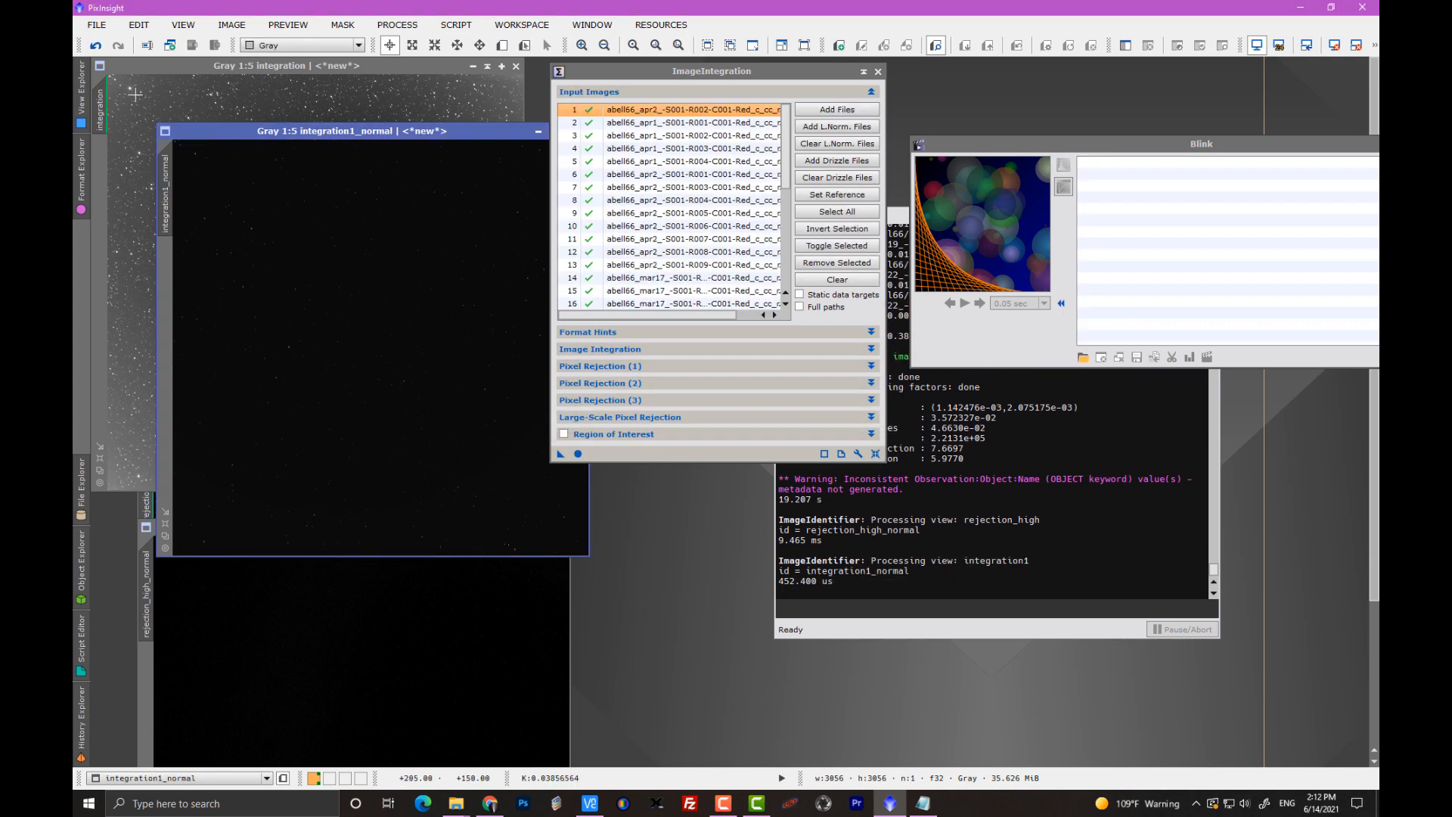
Rename the stretched integration image as integration_nsg.
double_click(99, 110)
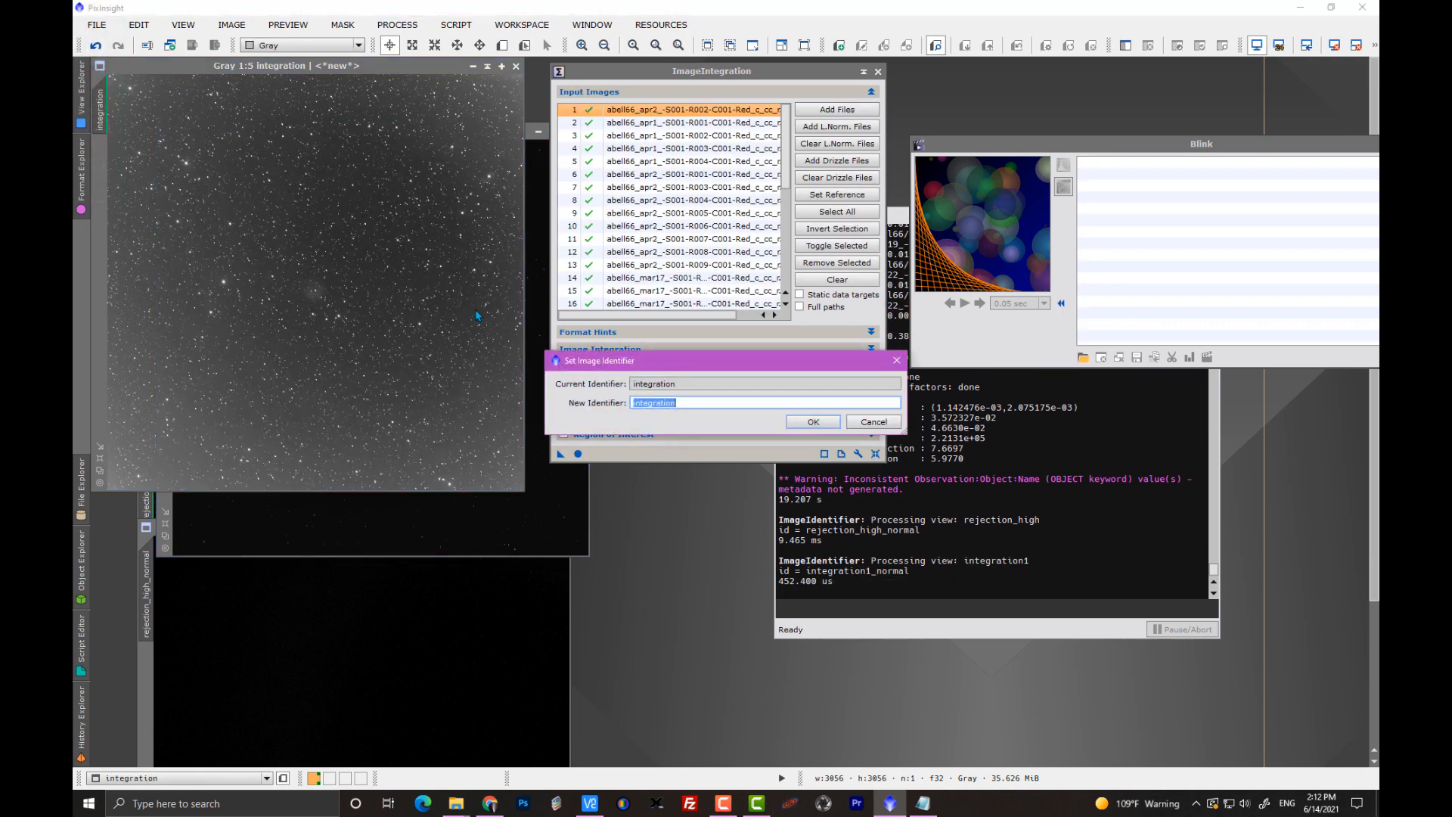
left_click(684, 407)
type("_nsg")
left_click(813, 422)
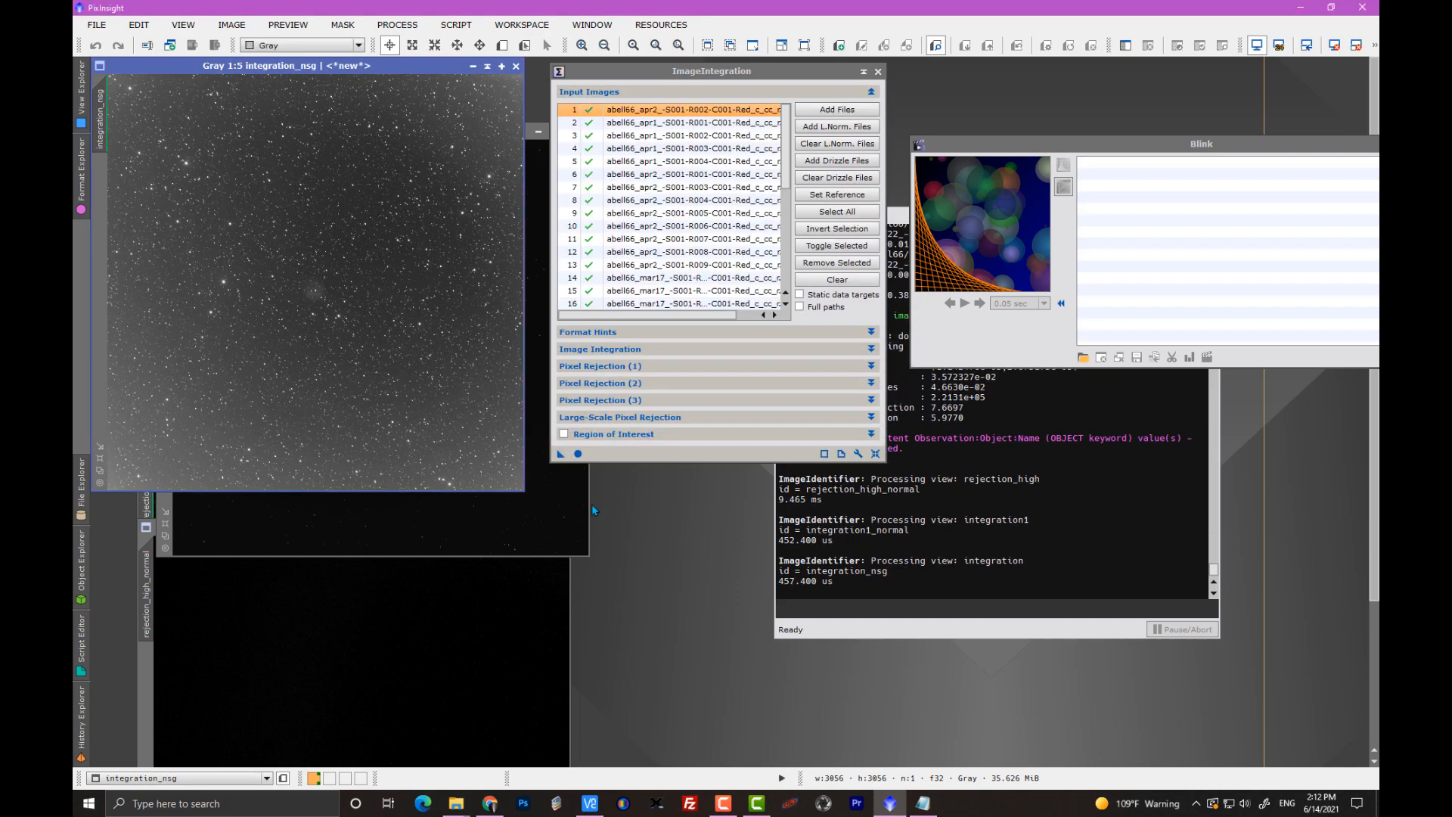
Auto-stretch the integration1_normal image and stack integration_nsg exactly over it to compare the two results.
left_click_drag(643, 71, 867, 79)
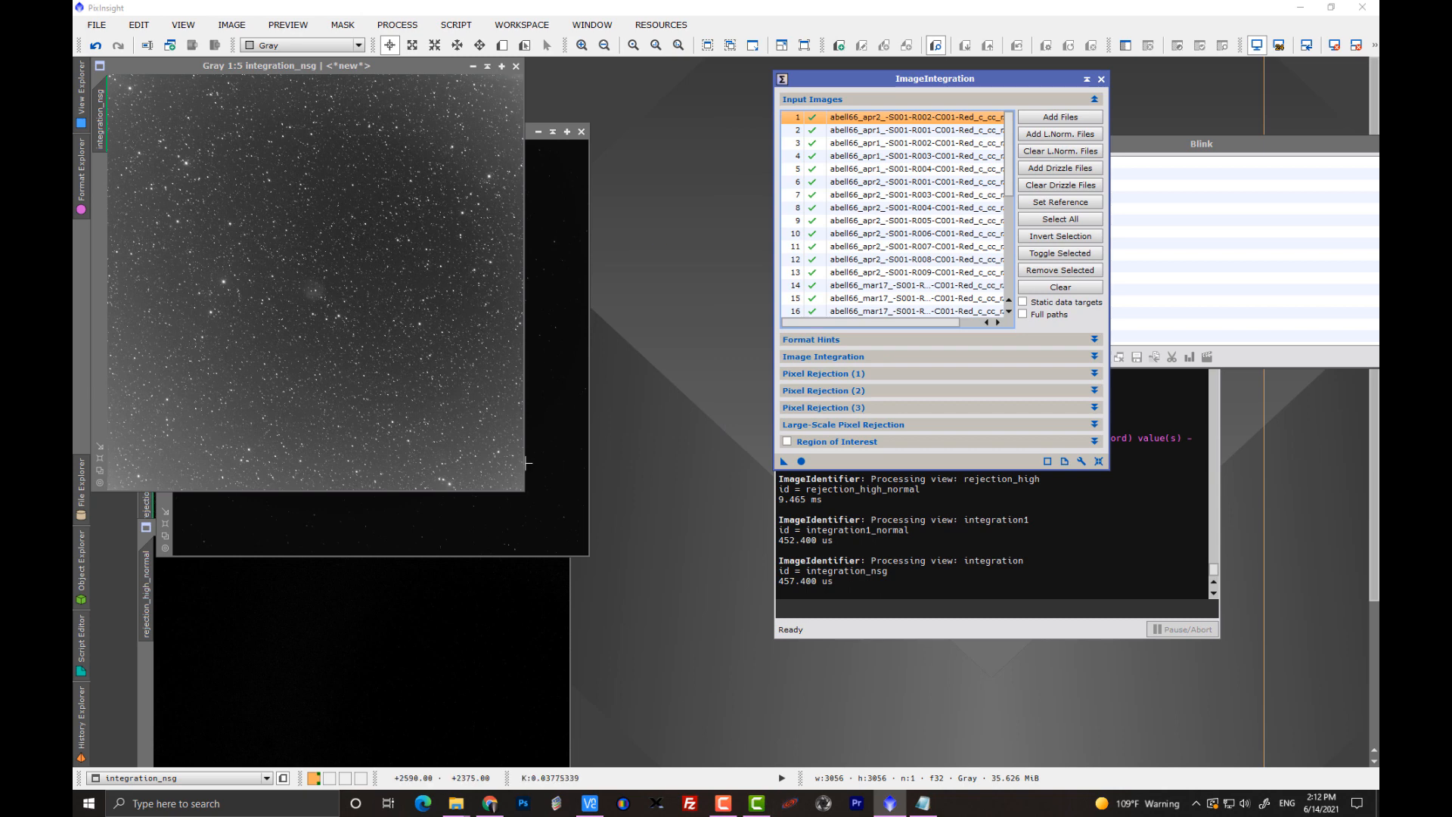
left_click(551, 487)
key("ctrl+a")
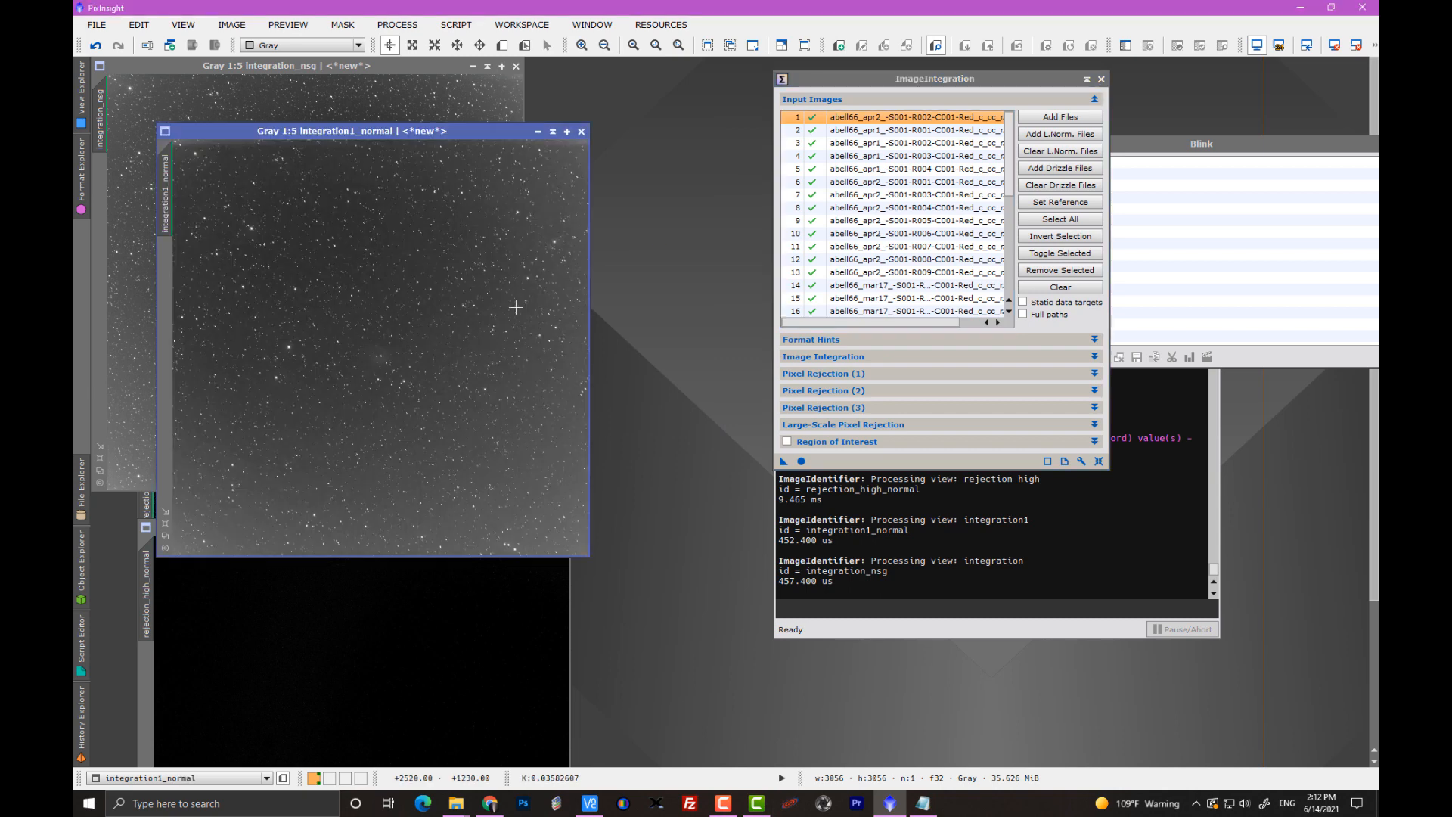
left_click_drag(404, 132, 568, 205)
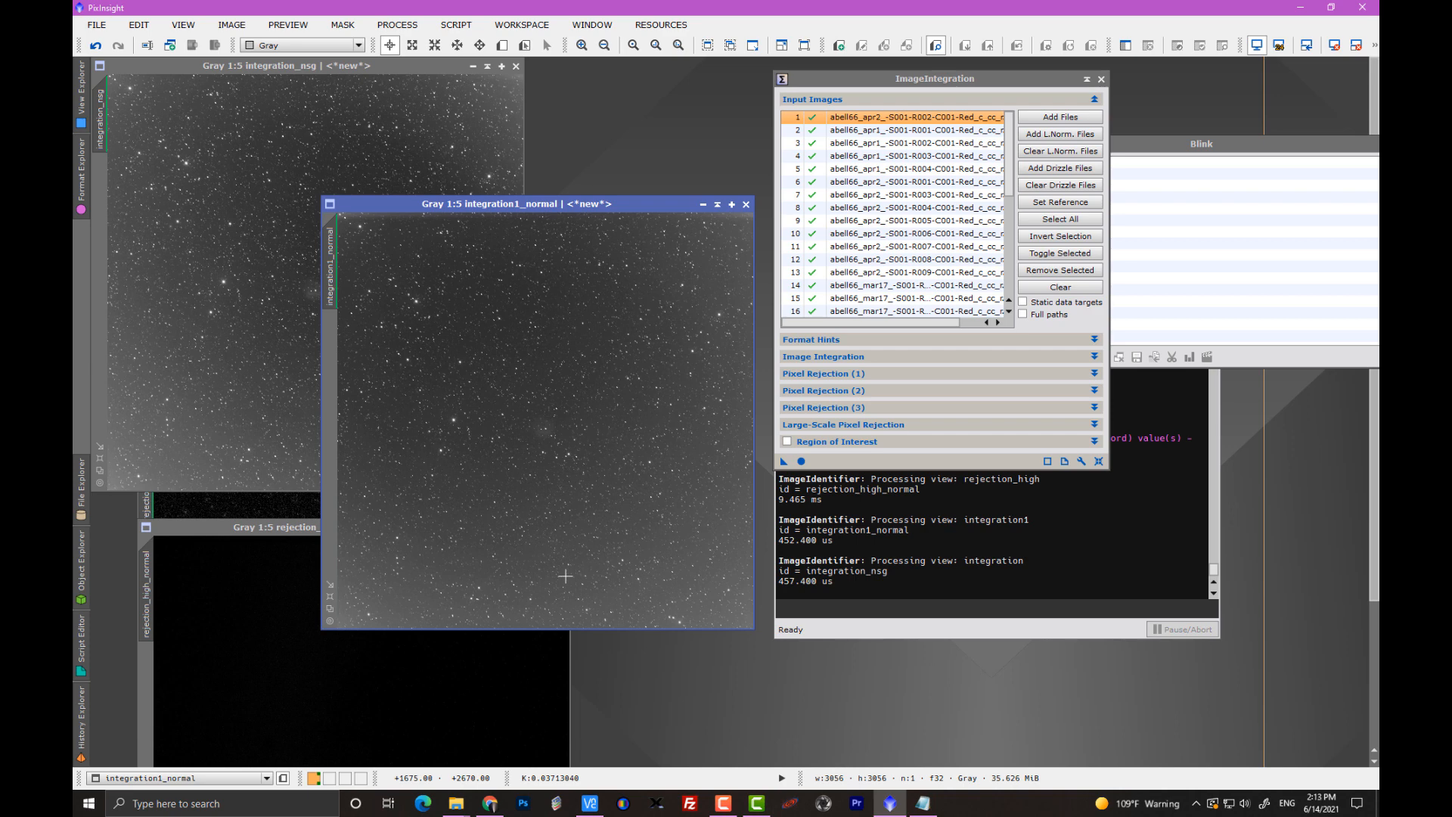
left_click_drag(356, 66, 602, 216)
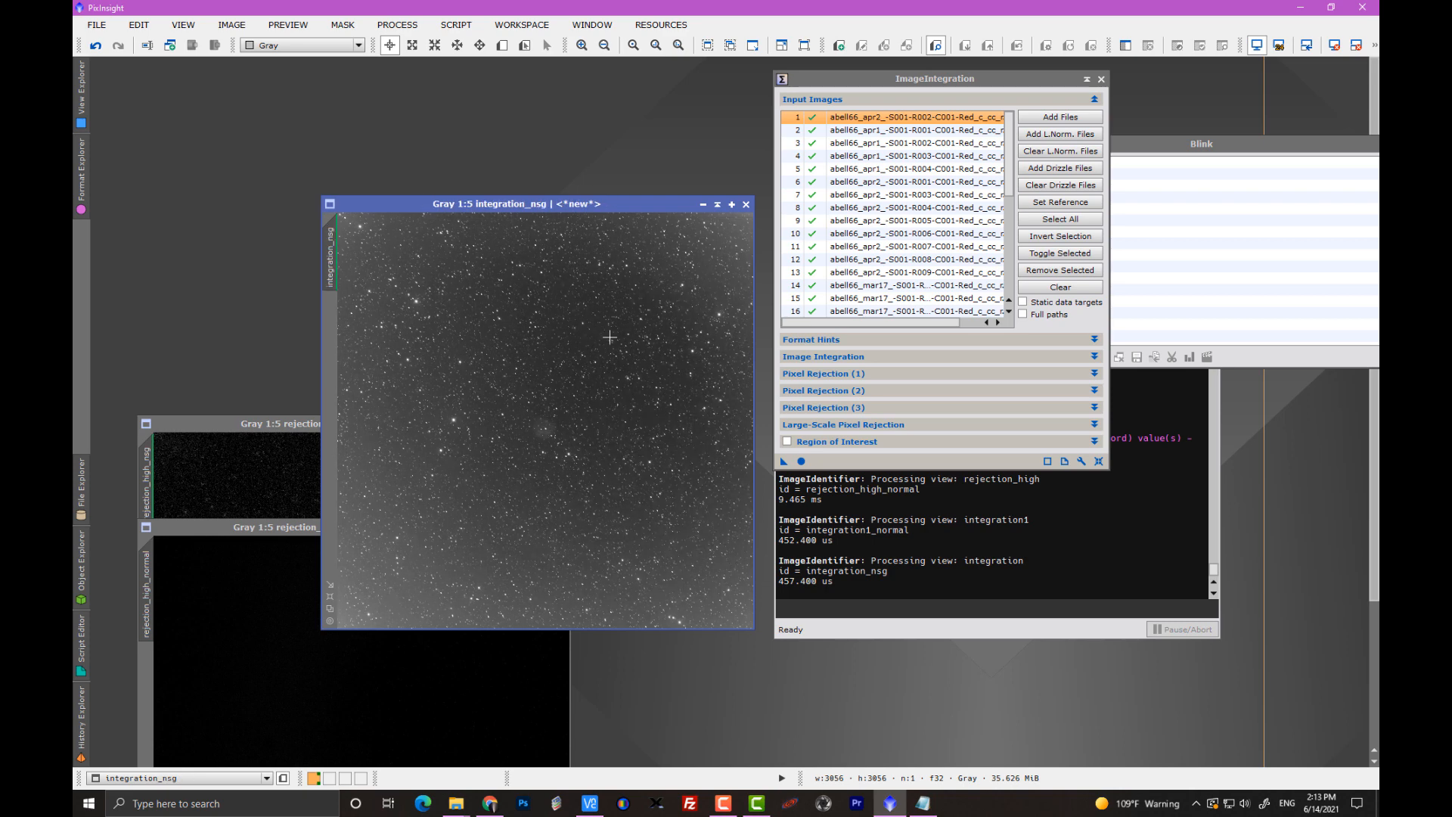
Load the full-size abell66 red _nsg.xisf frames into Blink, filtering by *nsg* and leaving out the small gradient files.
left_click_drag(917, 75, 813, 70)
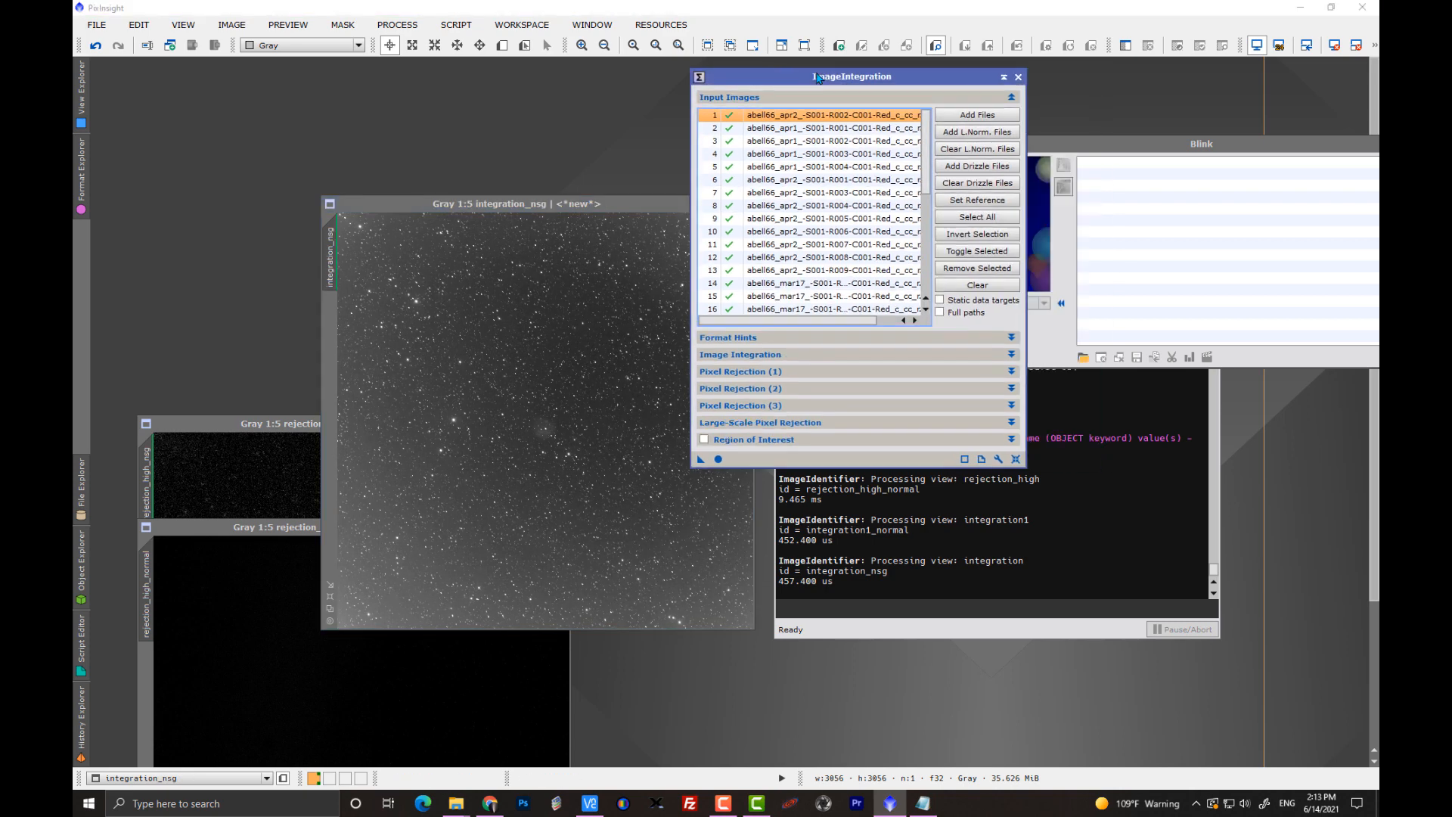
left_click_drag(1106, 151, 742, 145)
left_click(739, 357)
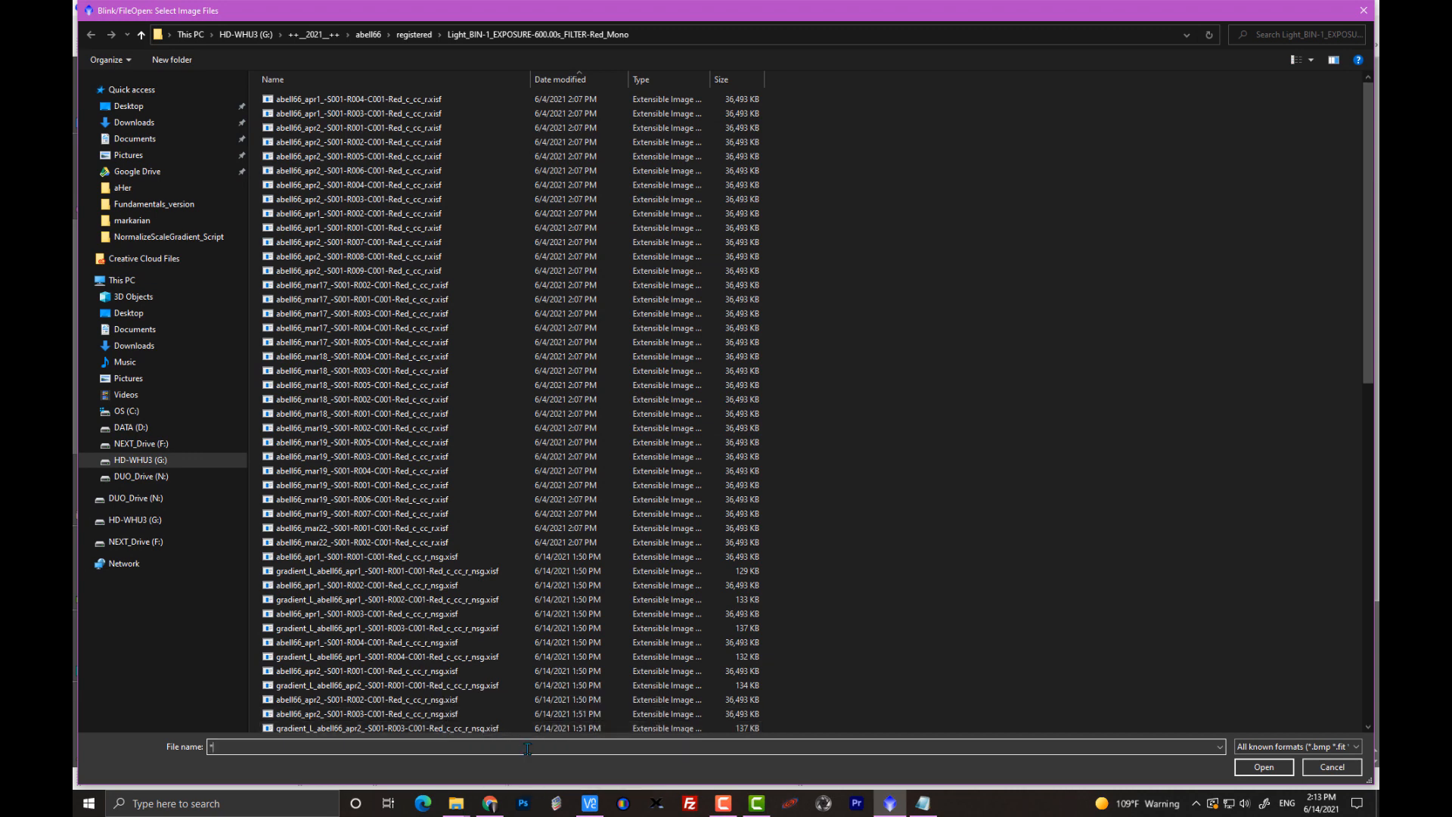
key("Return")
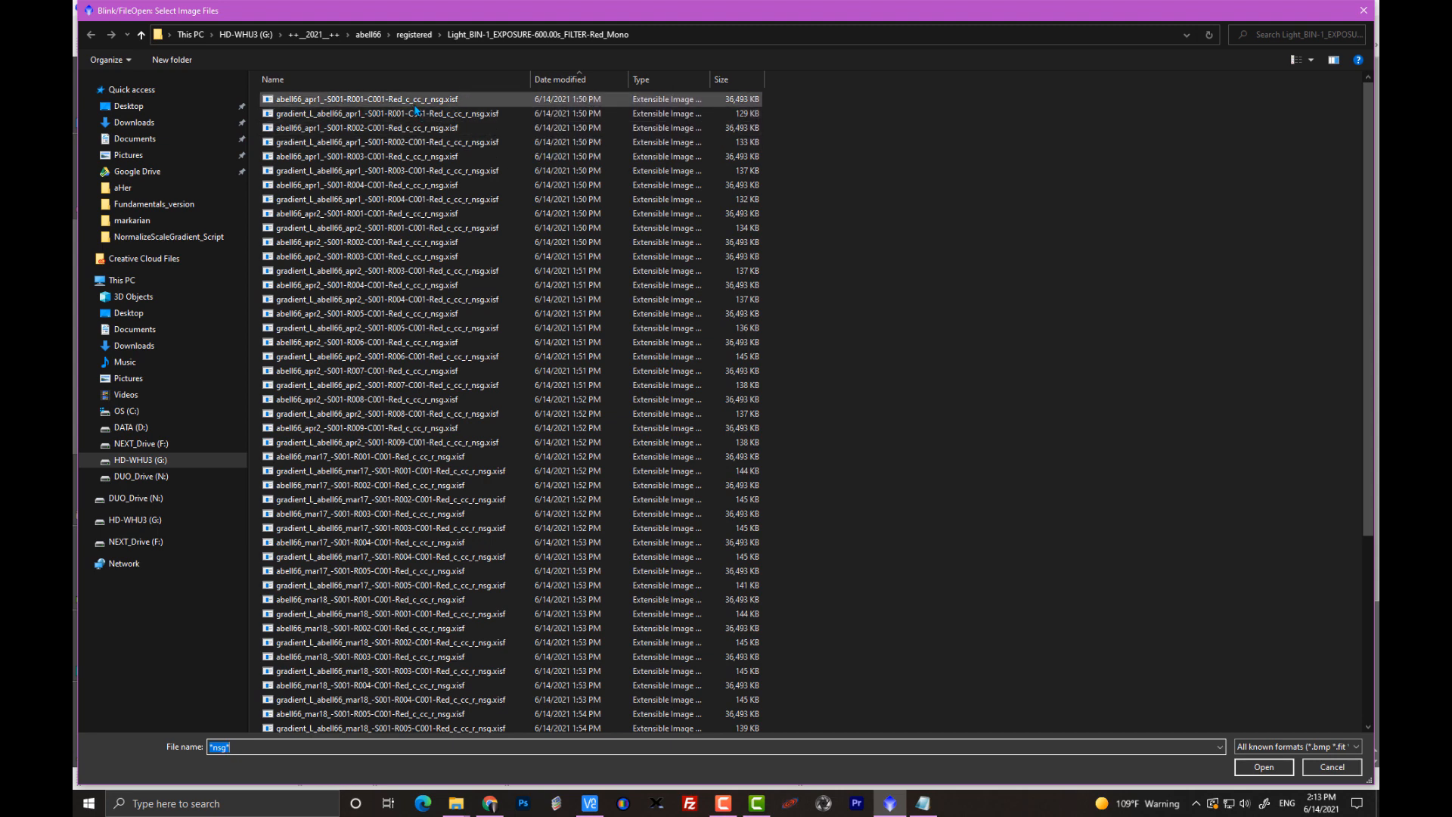
left_click(723, 79)
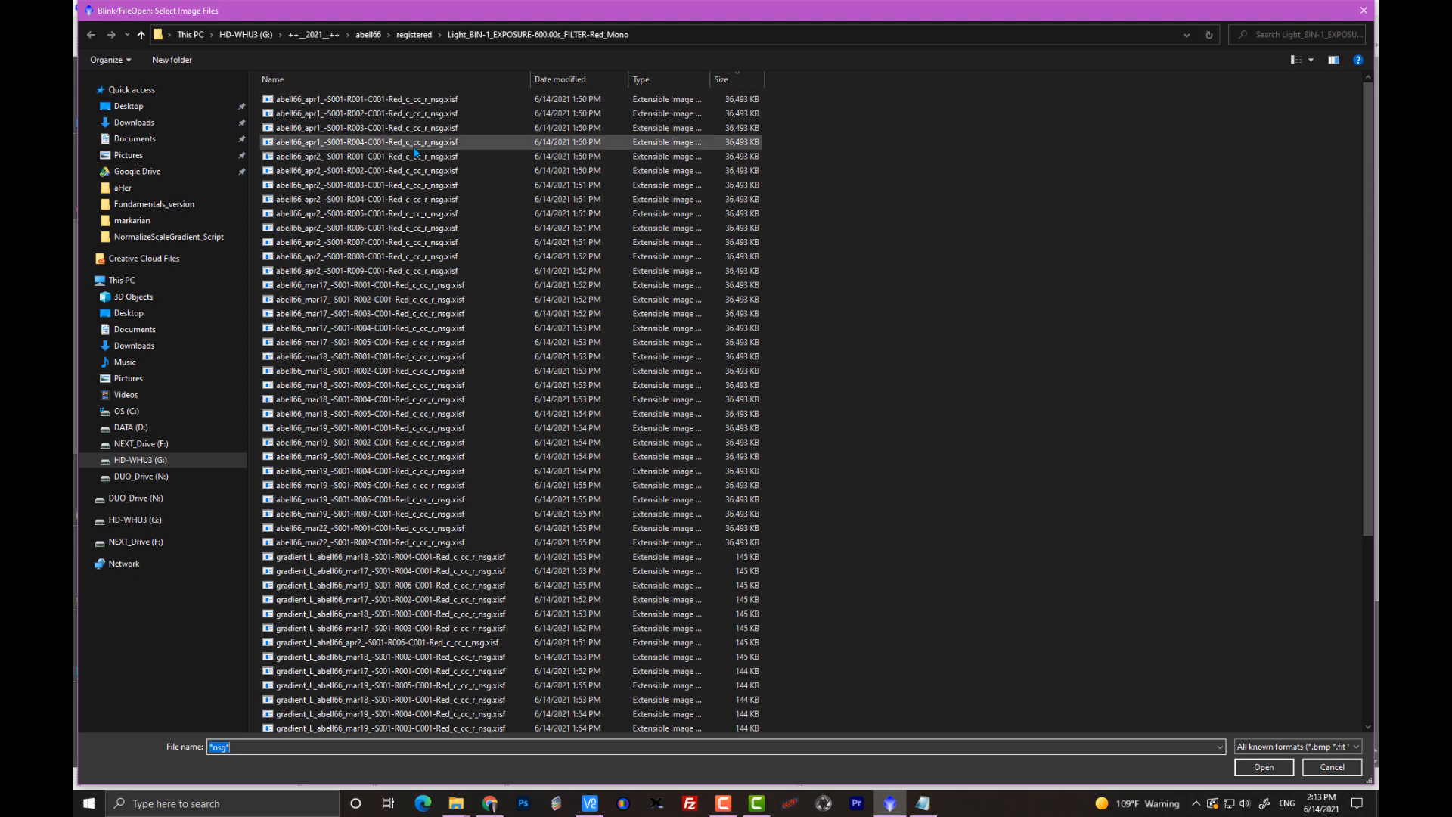
left_click(366, 106)
left_click(439, 542, "shift")
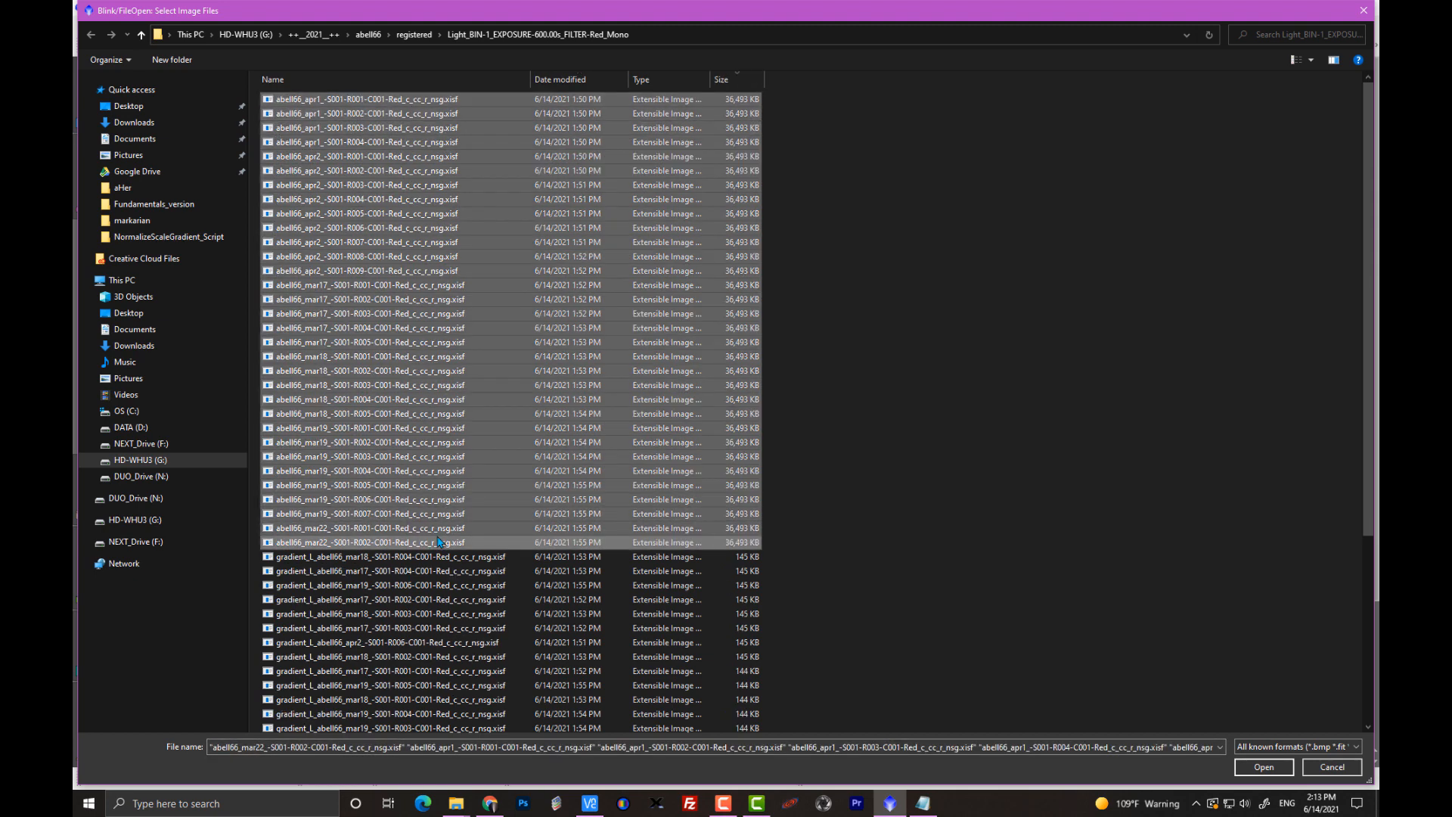
left_click(1276, 768)
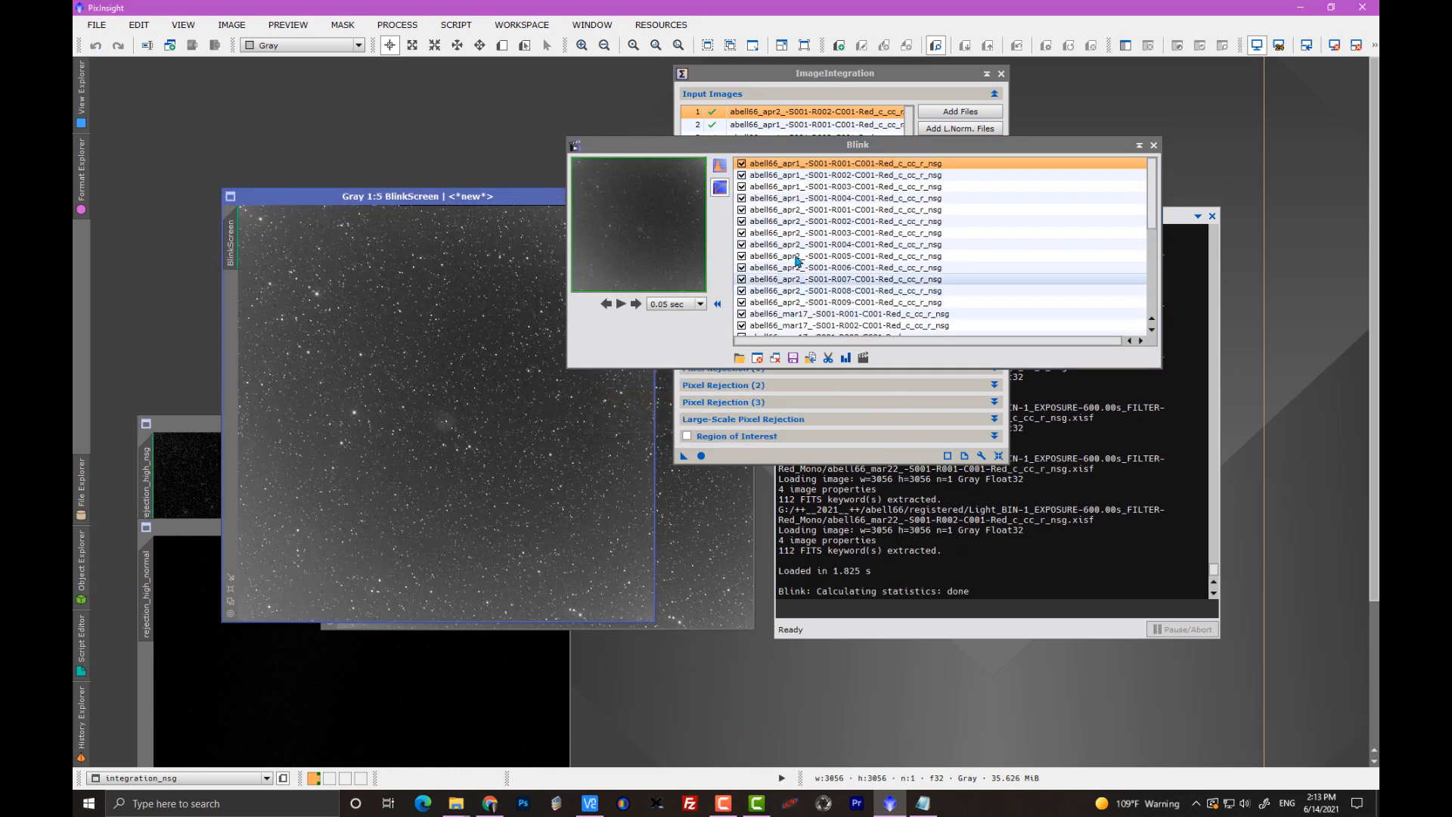
Apply the automatic stretch to the Blink frames and cycle through the normalized images, examining their background consistency.
left_click(720, 165)
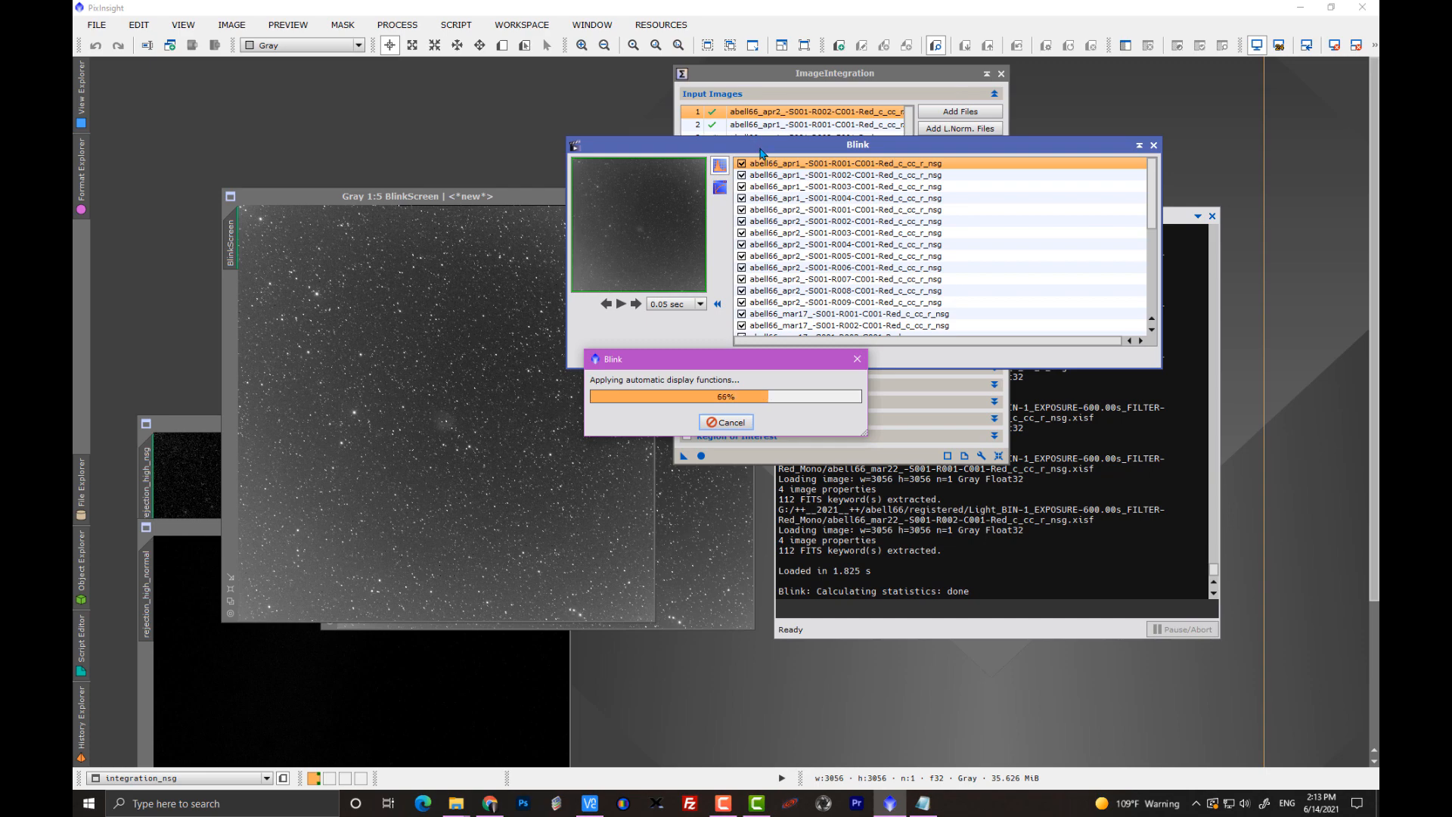
left_click_drag(760, 153, 851, 166)
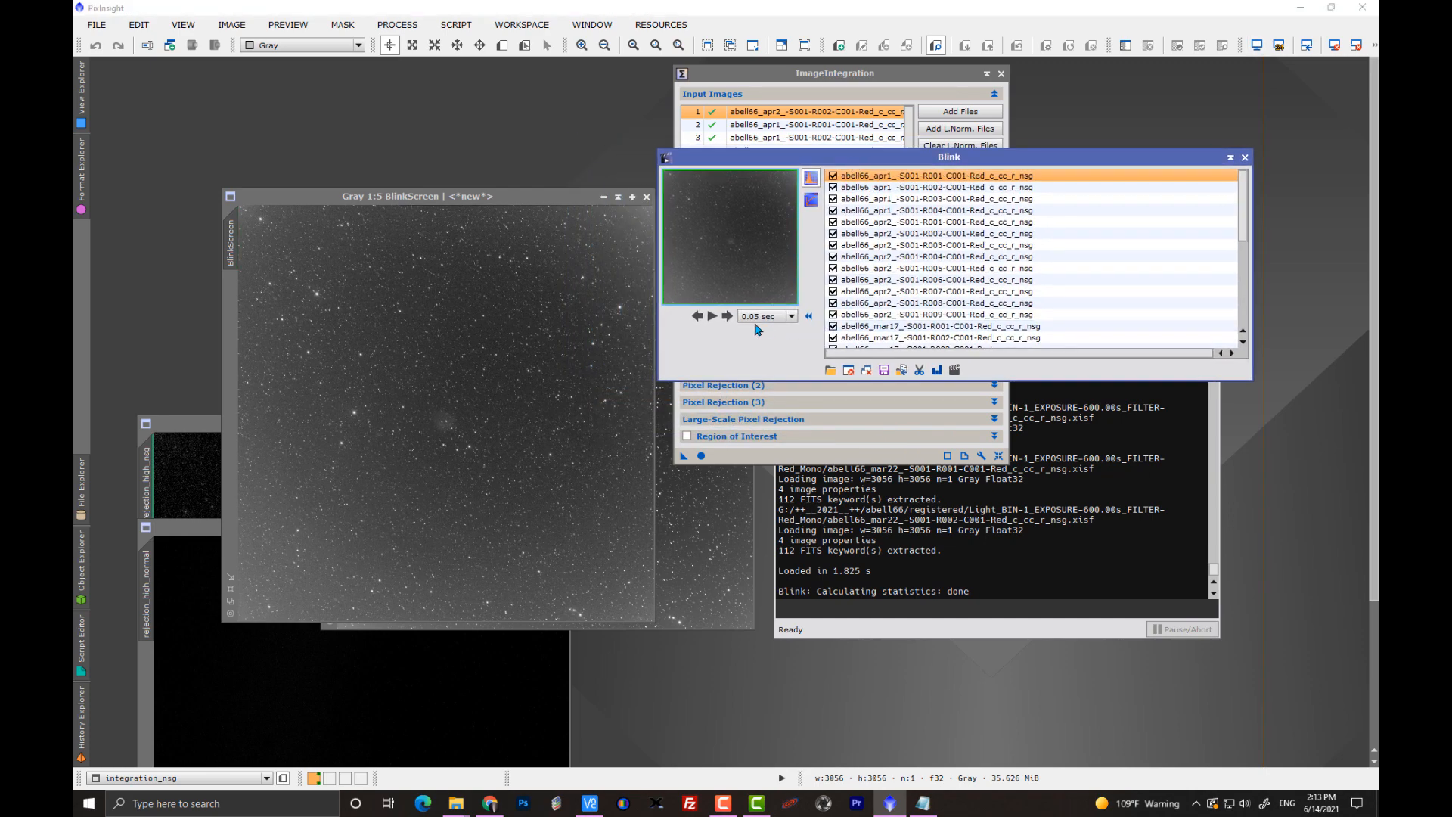
left_click(727, 316)
left_click(727, 317)
left_click(727, 316)
left_click(727, 316)
left_click(727, 316)
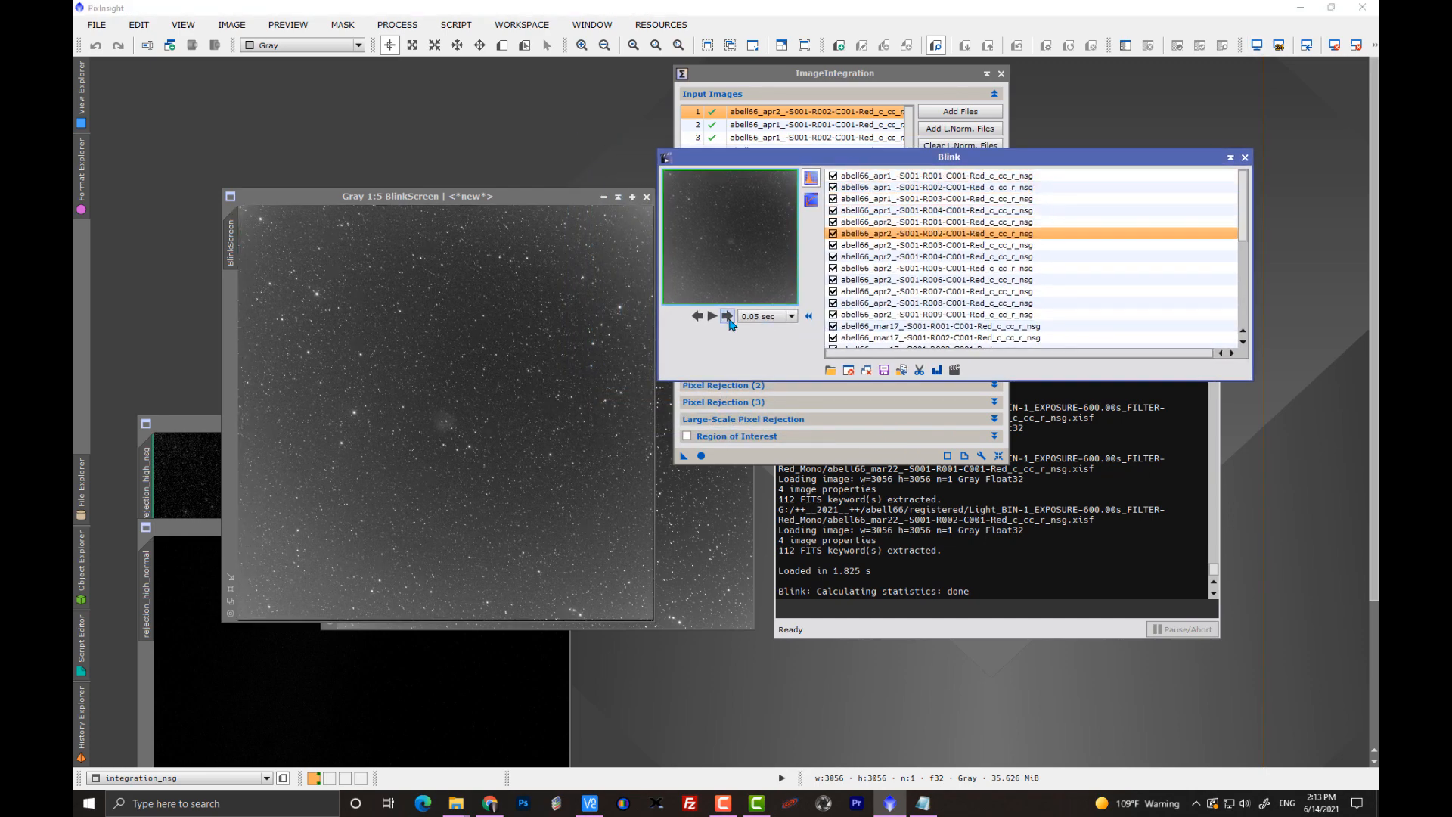
double_click(727, 316)
triple_click(727, 316)
double_click(727, 316)
double_click(727, 316)
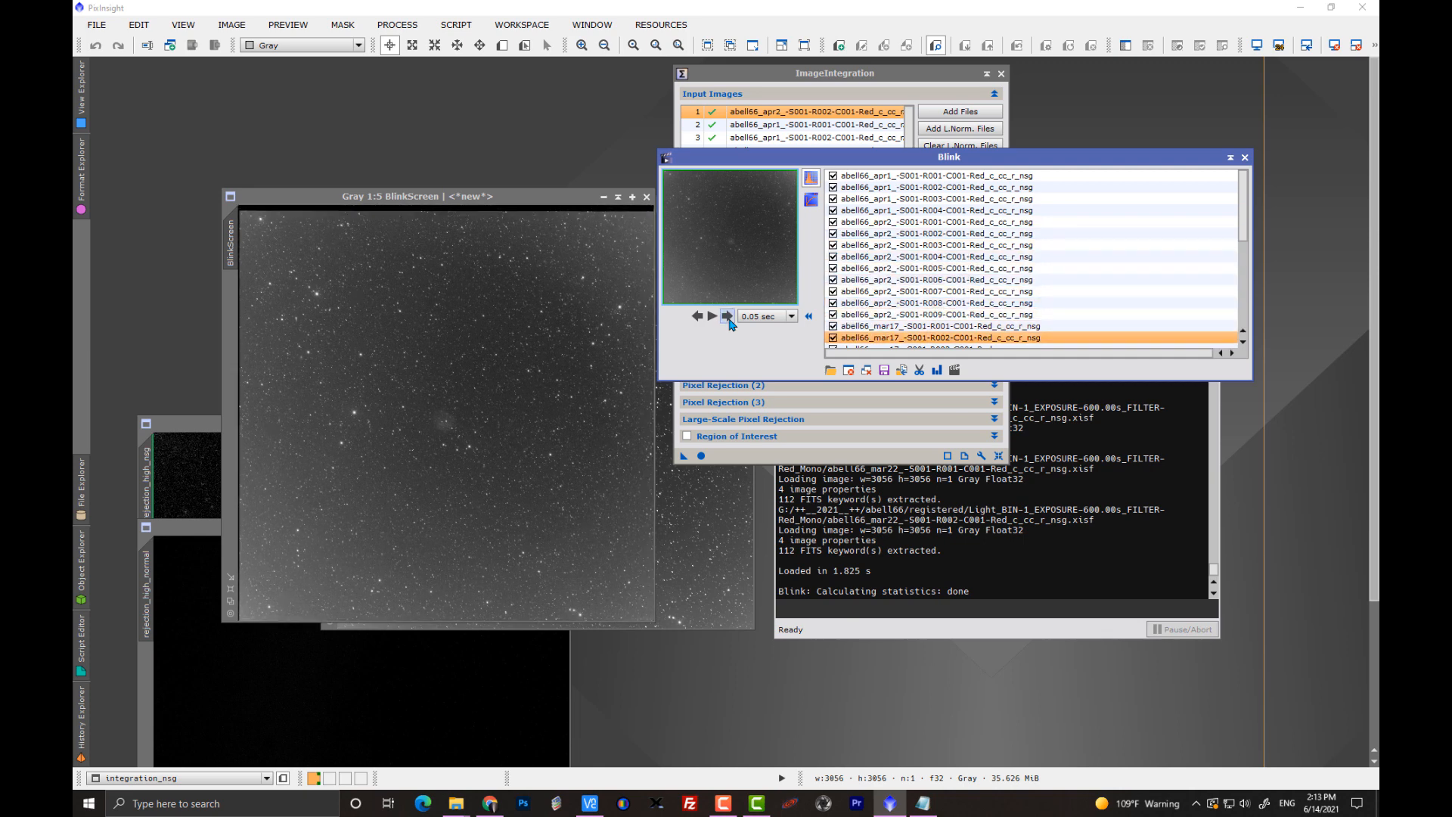
triple_click(727, 316)
double_click(727, 316)
triple_click(727, 316)
double_click(727, 316)
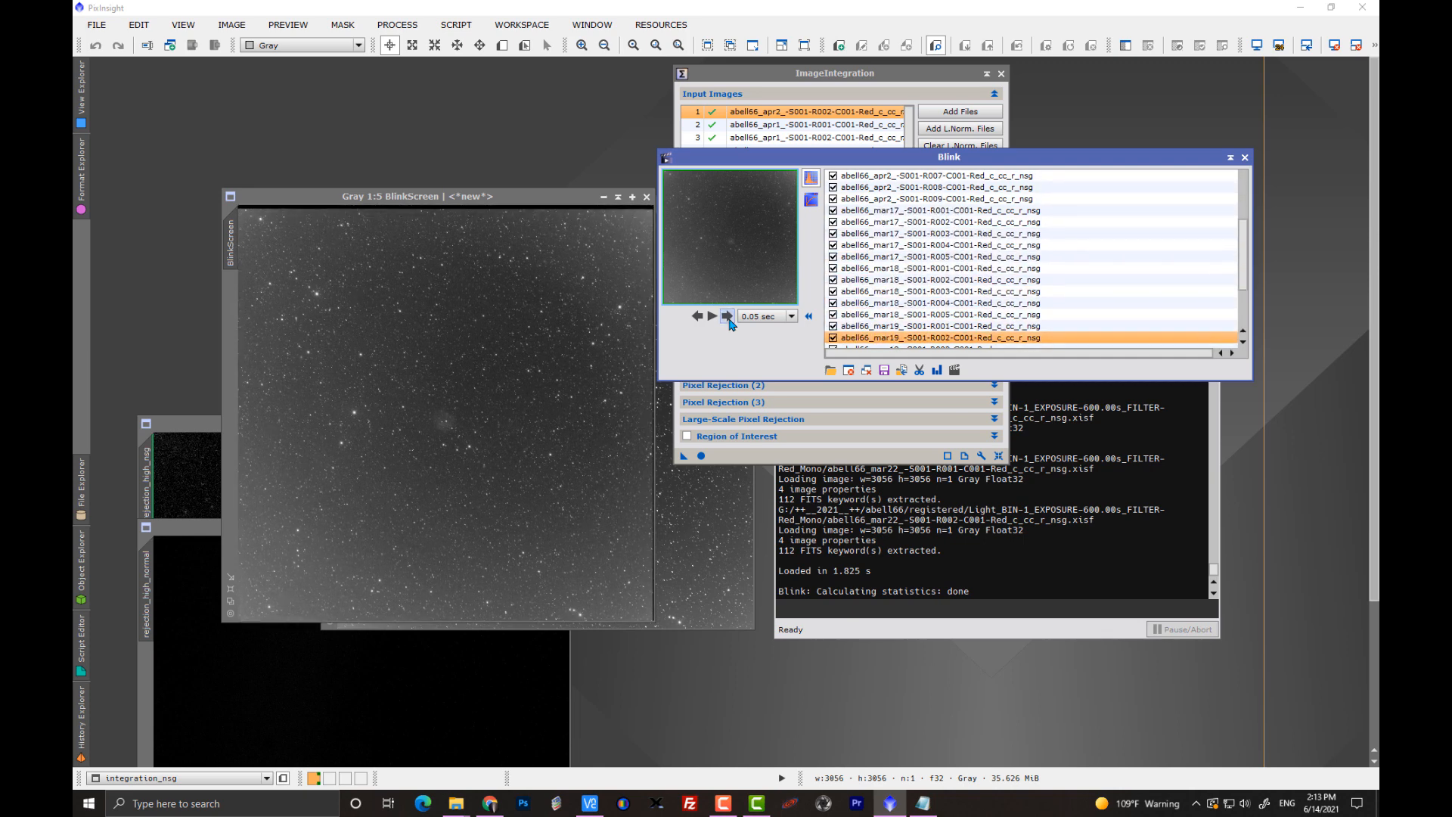
left_click(714, 317)
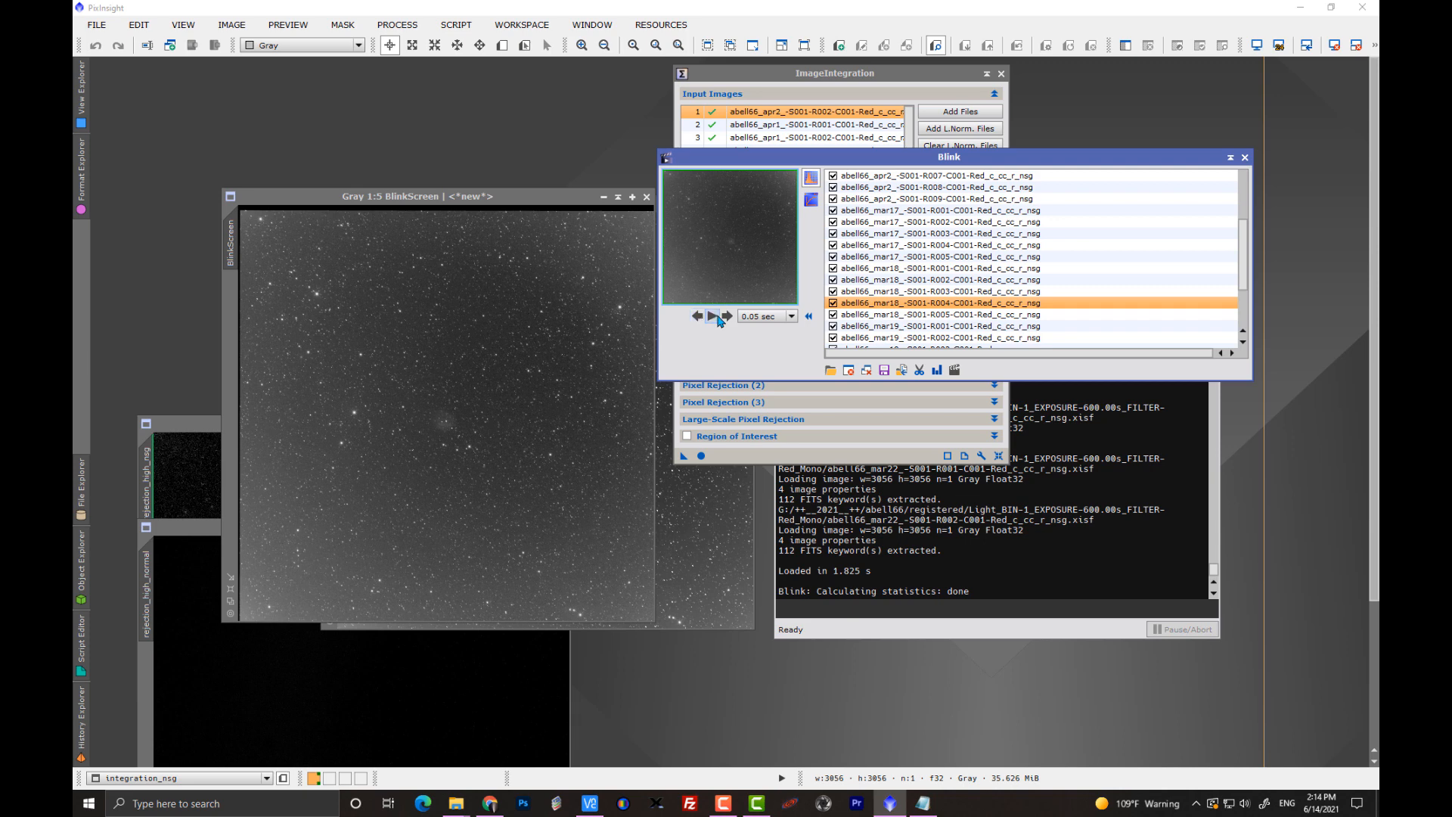
left_click(727, 318)
left_click(727, 316)
left_click(727, 316)
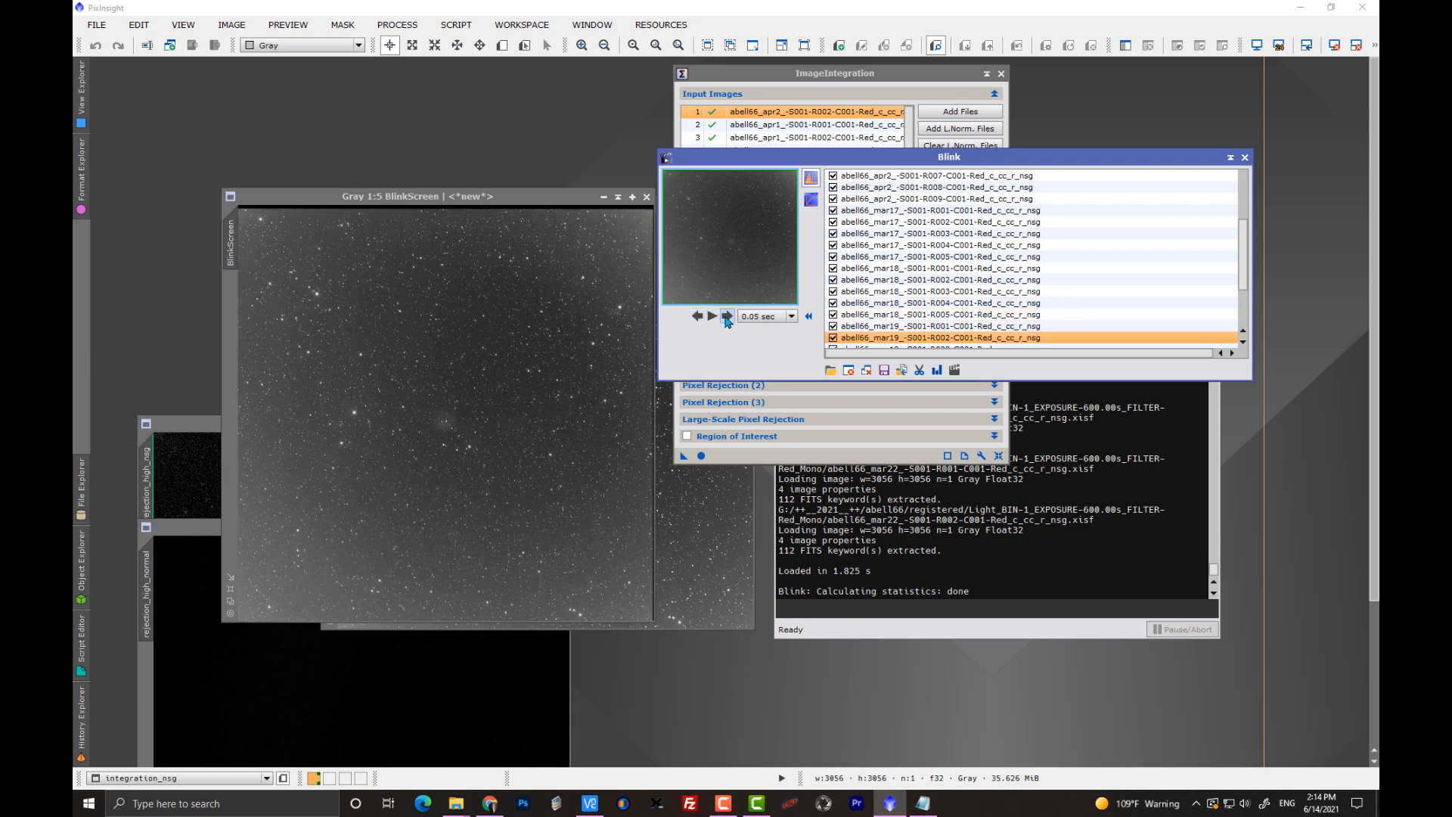
left_click(727, 316)
double_click(727, 316)
left_click(727, 318)
left_click(727, 318)
left_click(727, 317)
left_click(727, 318)
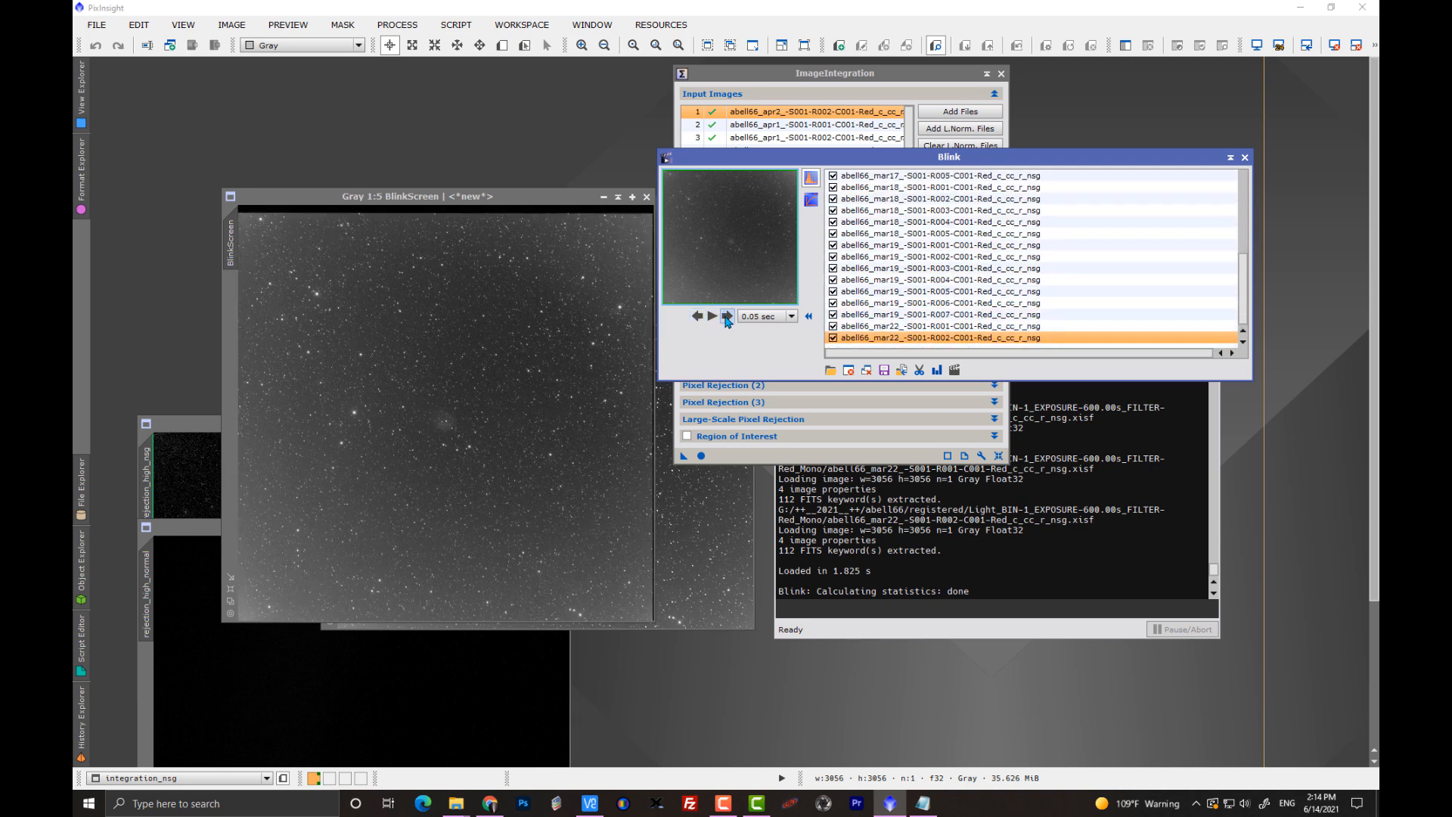
left_click(727, 317)
left_click(727, 318)
left_click(727, 318)
left_click(727, 318)
left_click(727, 318)
left_click(727, 318)
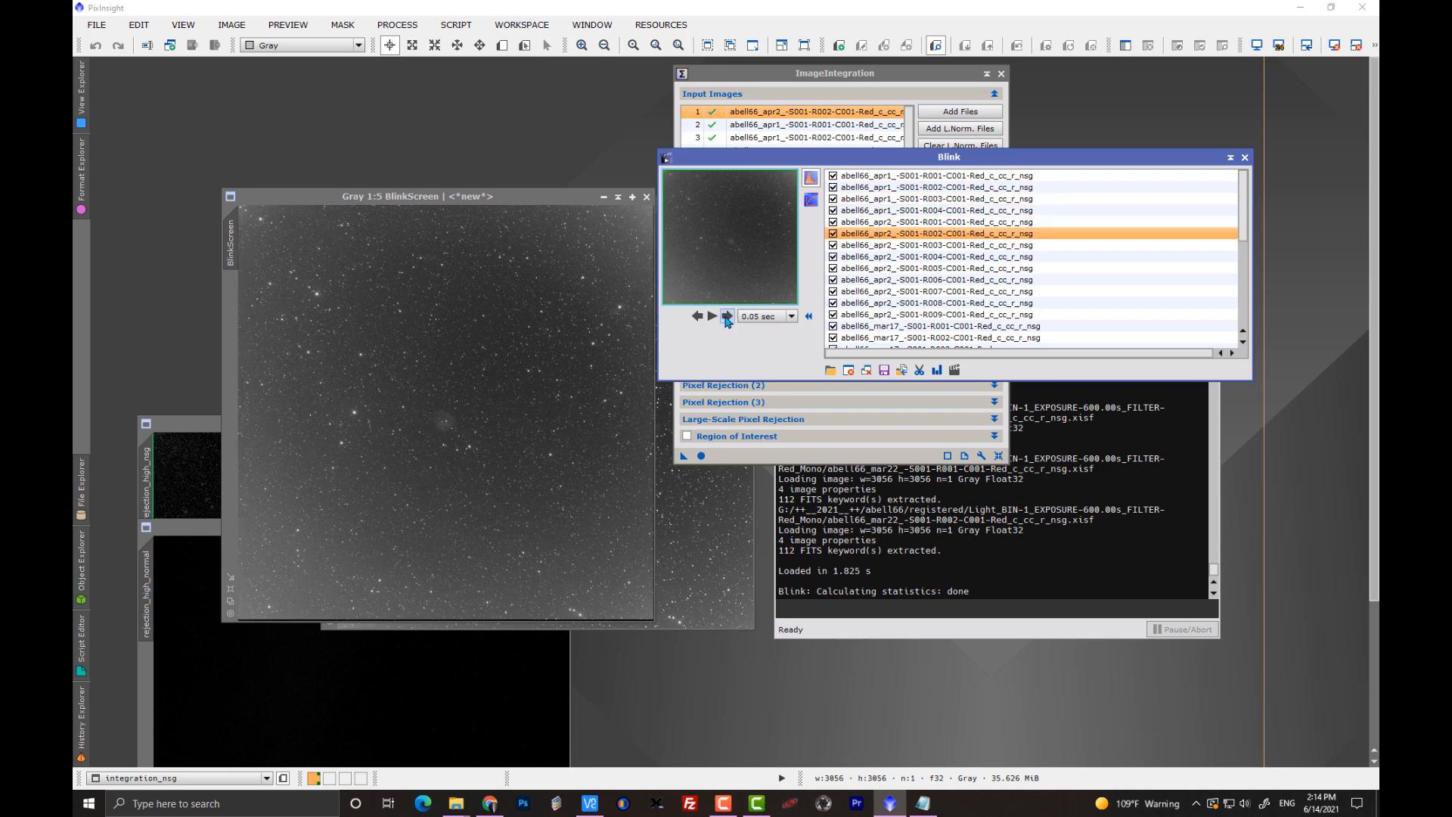
left_click(726, 318)
left_click(727, 318)
left_click(727, 318)
left_click(727, 318)
left_click(727, 318)
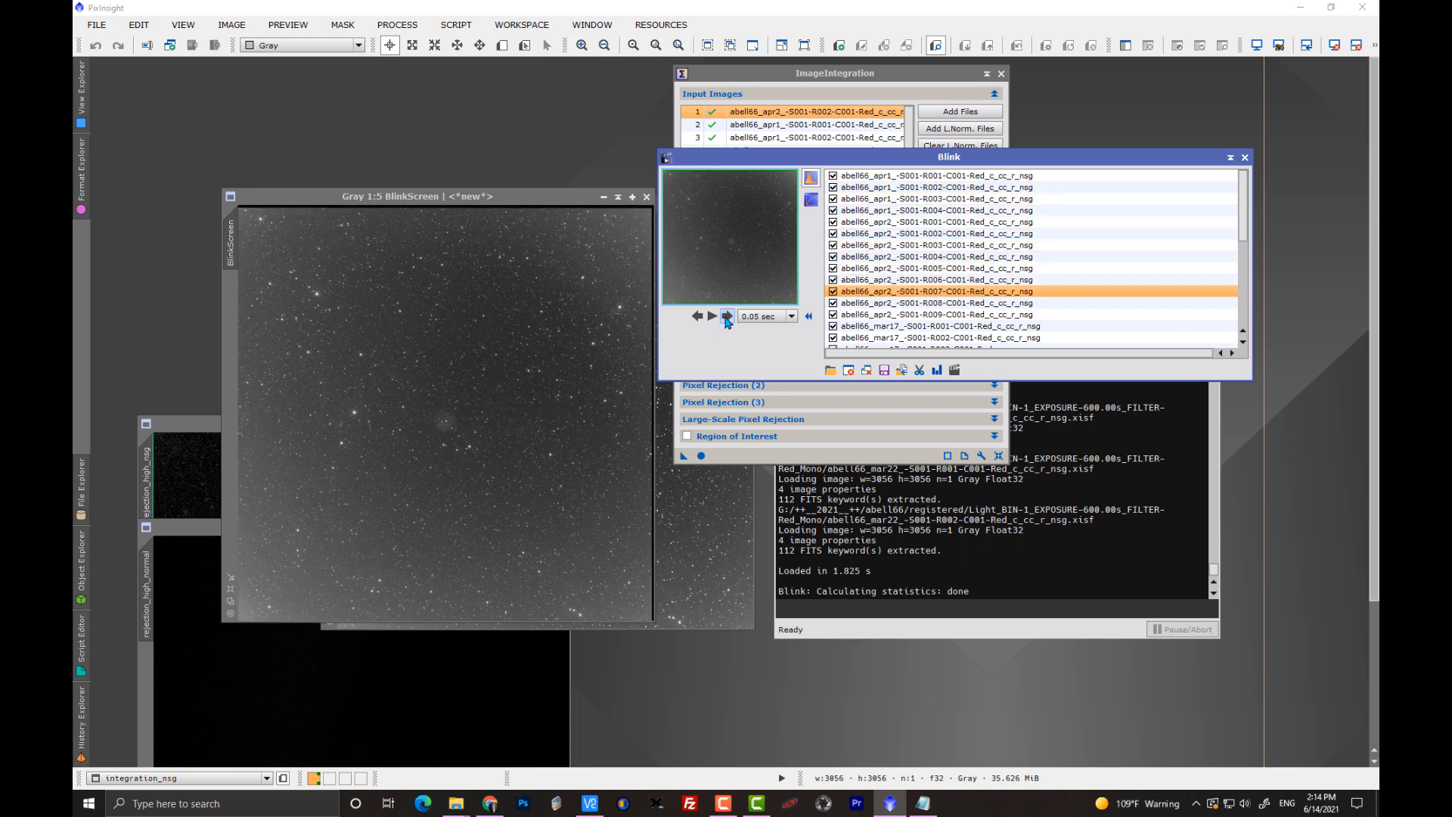
left_click(727, 317)
left_click(727, 318)
left_click(727, 318)
left_click(726, 318)
left_click(727, 318)
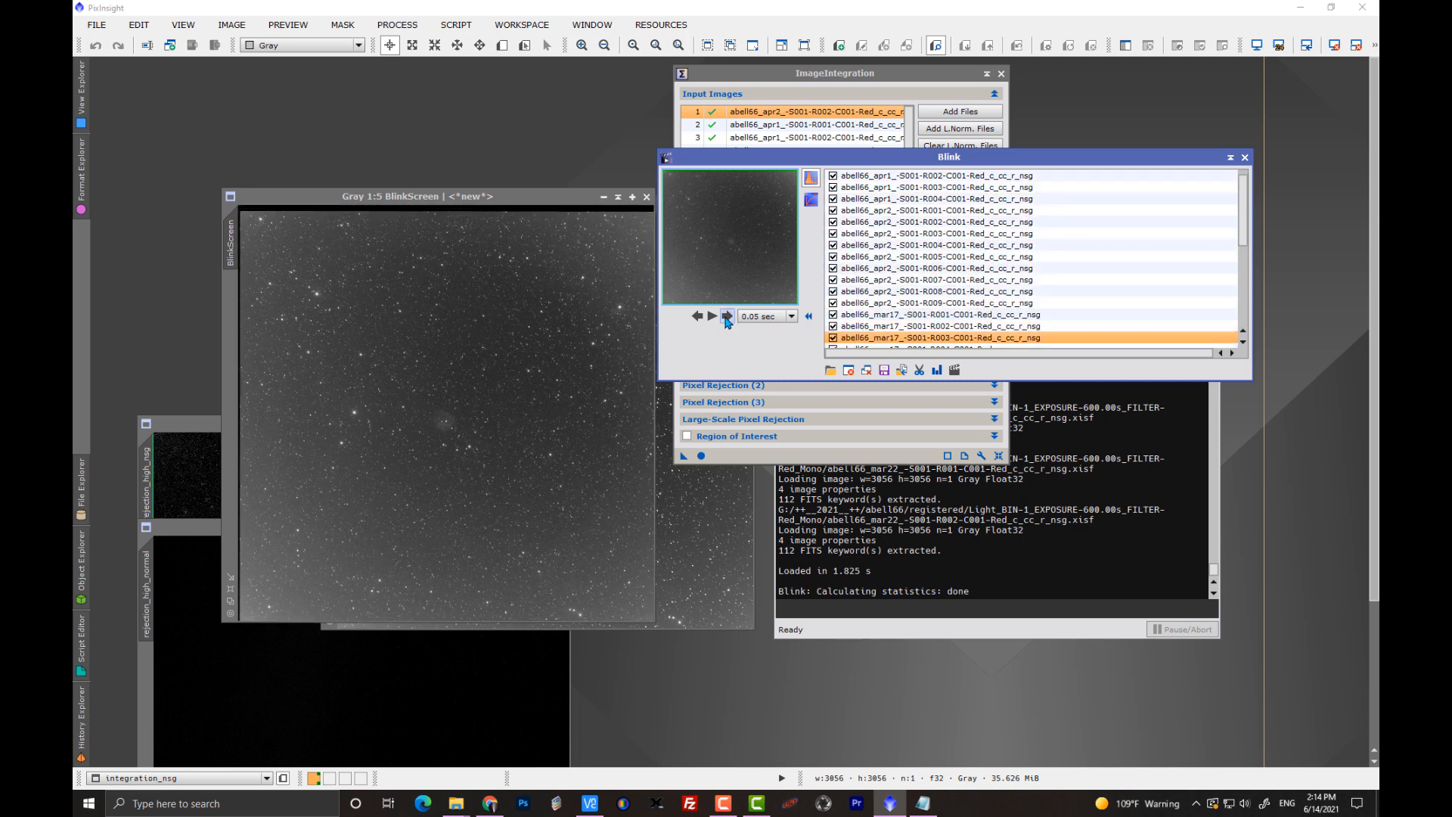
left_click(727, 318)
left_click(727, 317)
left_click(727, 317)
left_click(727, 318)
left_click(727, 317)
left_click(727, 318)
left_click(726, 318)
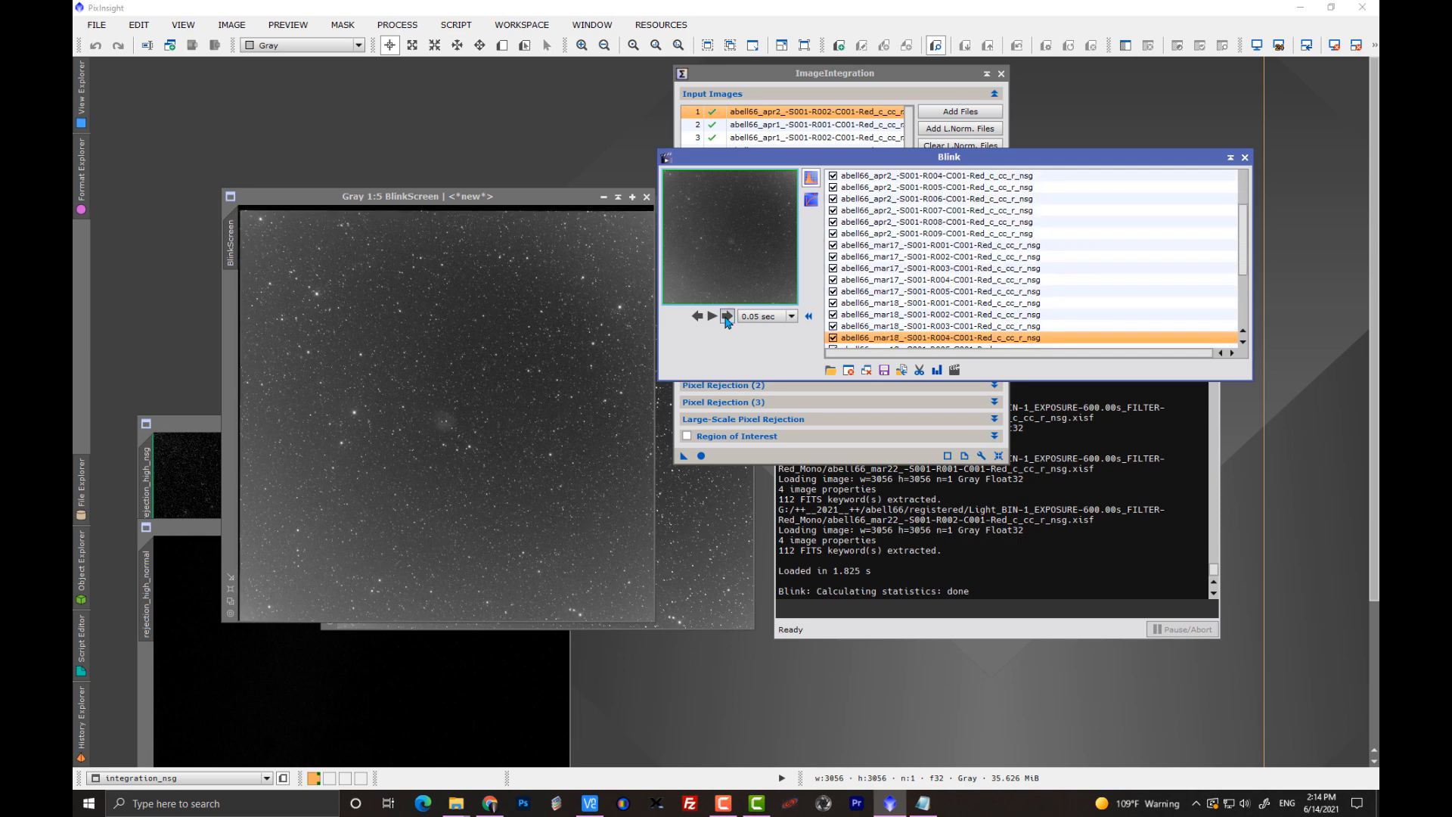
left_click(727, 318)
left_click(727, 317)
left_click(727, 318)
left_click(727, 318)
left_click(727, 318)
left_click(727, 317)
left_click(727, 318)
left_click(727, 317)
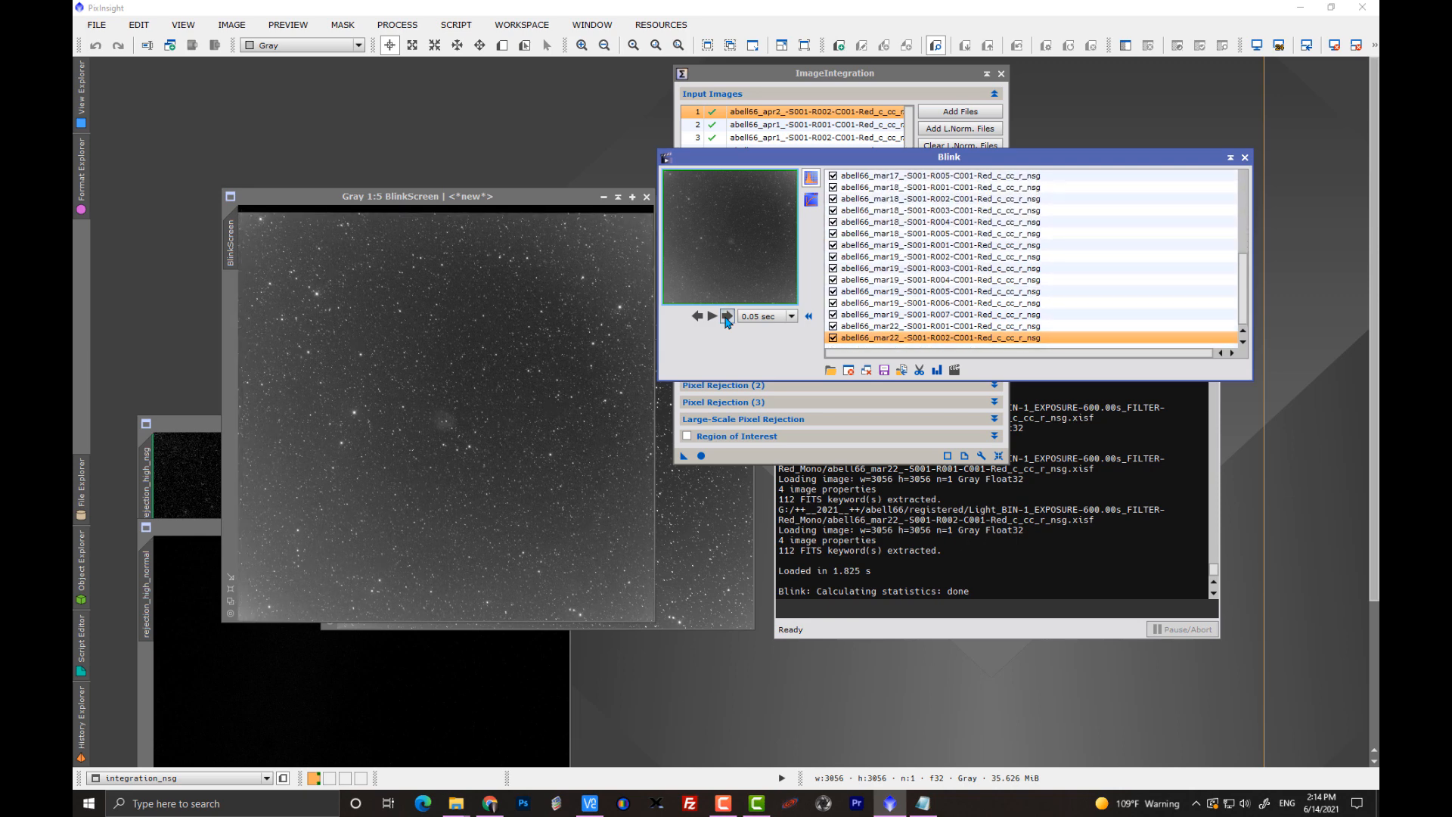
left_click(727, 318)
left_click(727, 317)
left_click(727, 318)
left_click(726, 317)
left_click(727, 318)
left_click(727, 318)
left_click(727, 318)
left_click(727, 317)
left_click(727, 318)
left_click(727, 318)
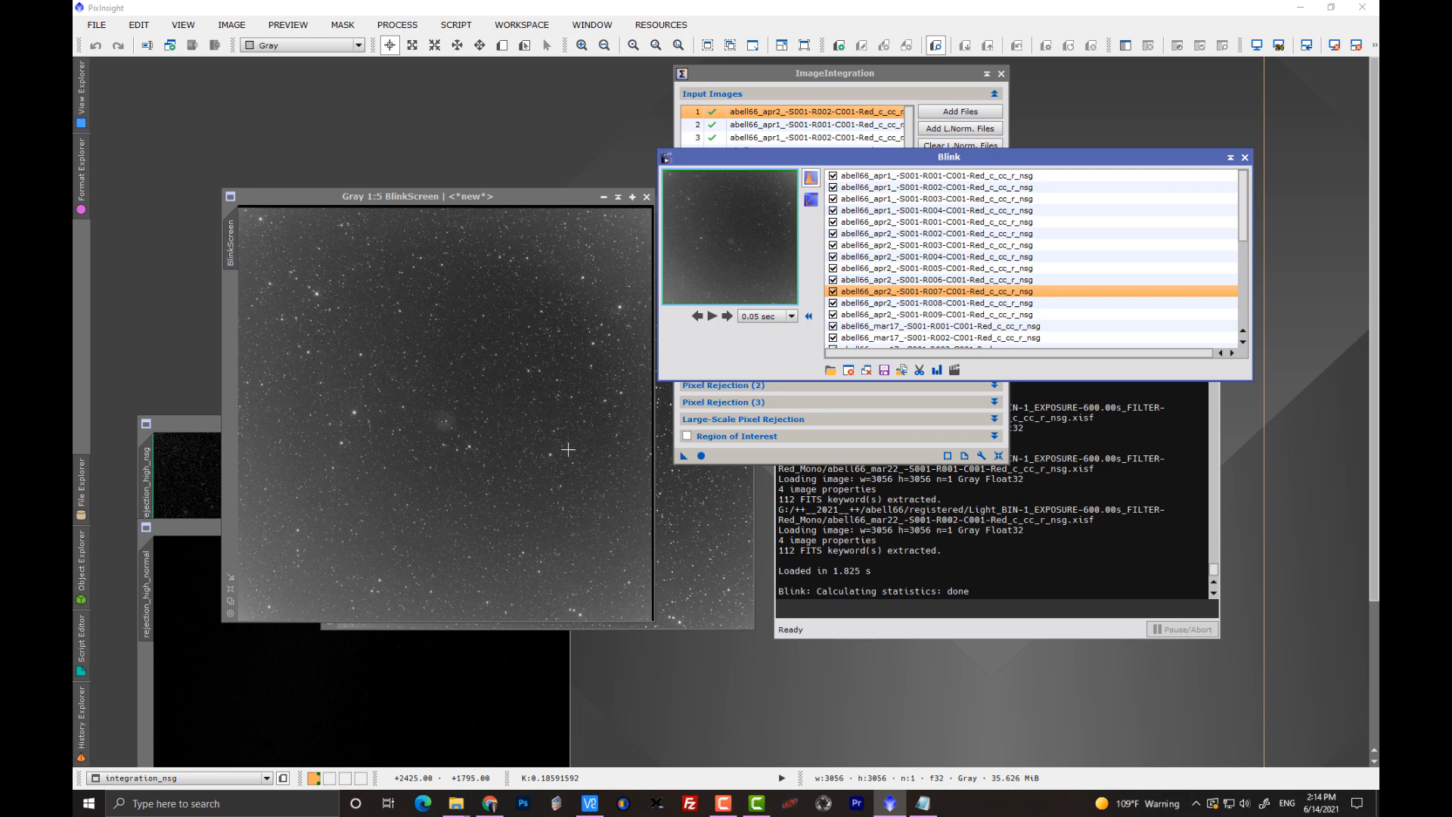
Close all images in Blink and stack integration_nsg exactly over integration1_normal in the upper workspace.
left_click(867, 370)
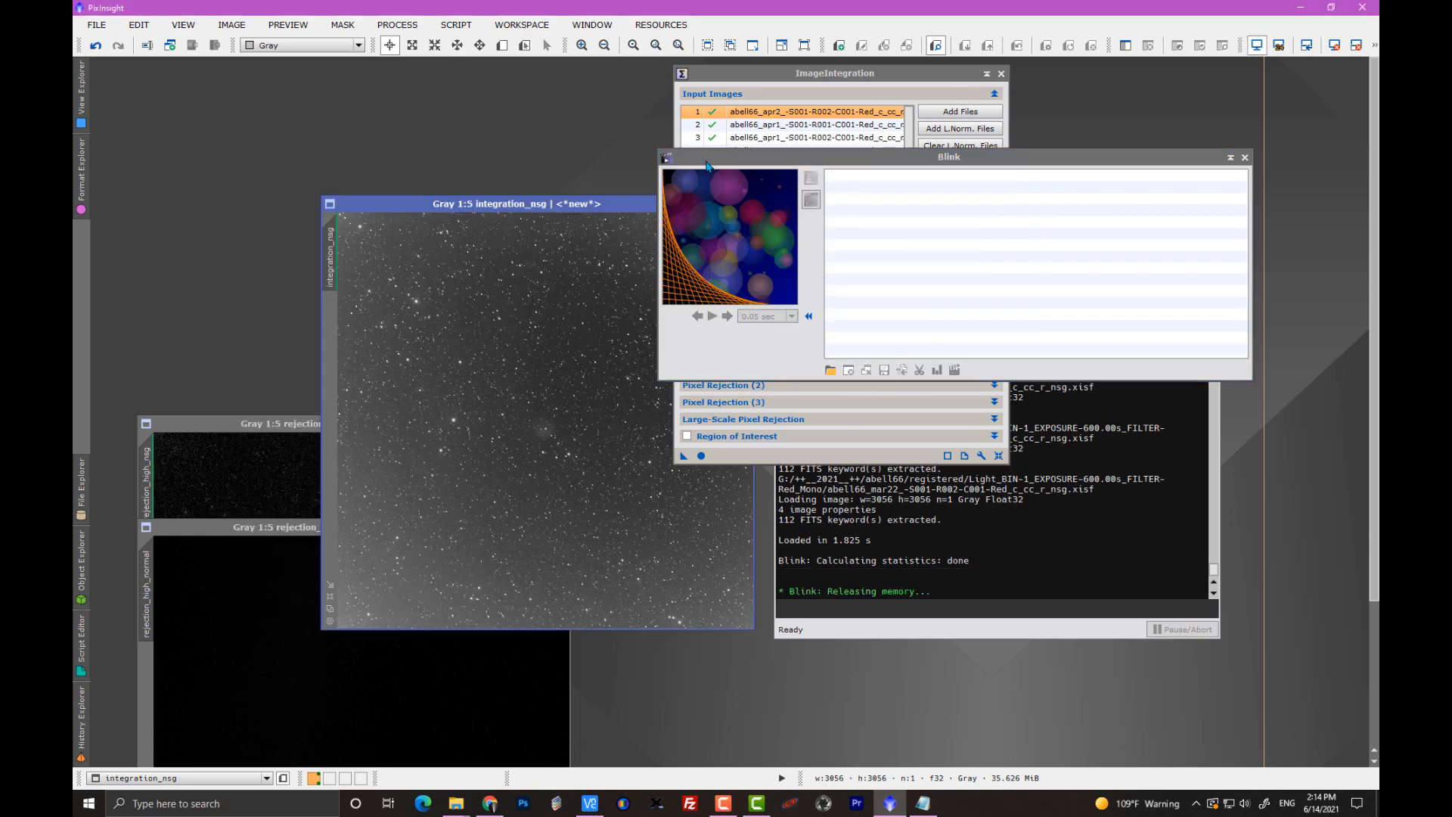
left_click_drag(707, 165, 858, 149)
left_click_drag(537, 198, 354, 86)
left_click_drag(585, 203, 436, 136)
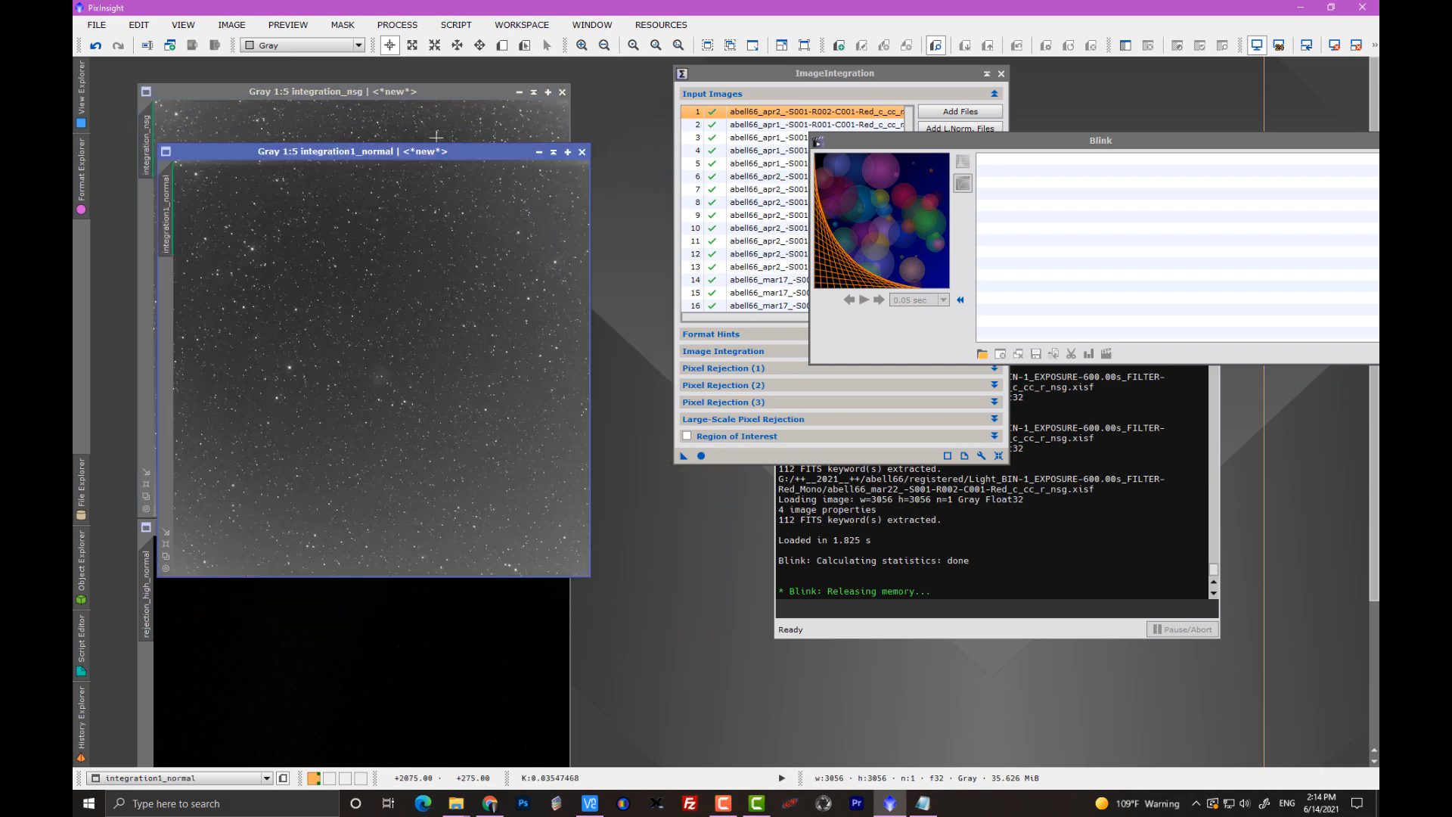
left_click_drag(417, 94, 435, 156)
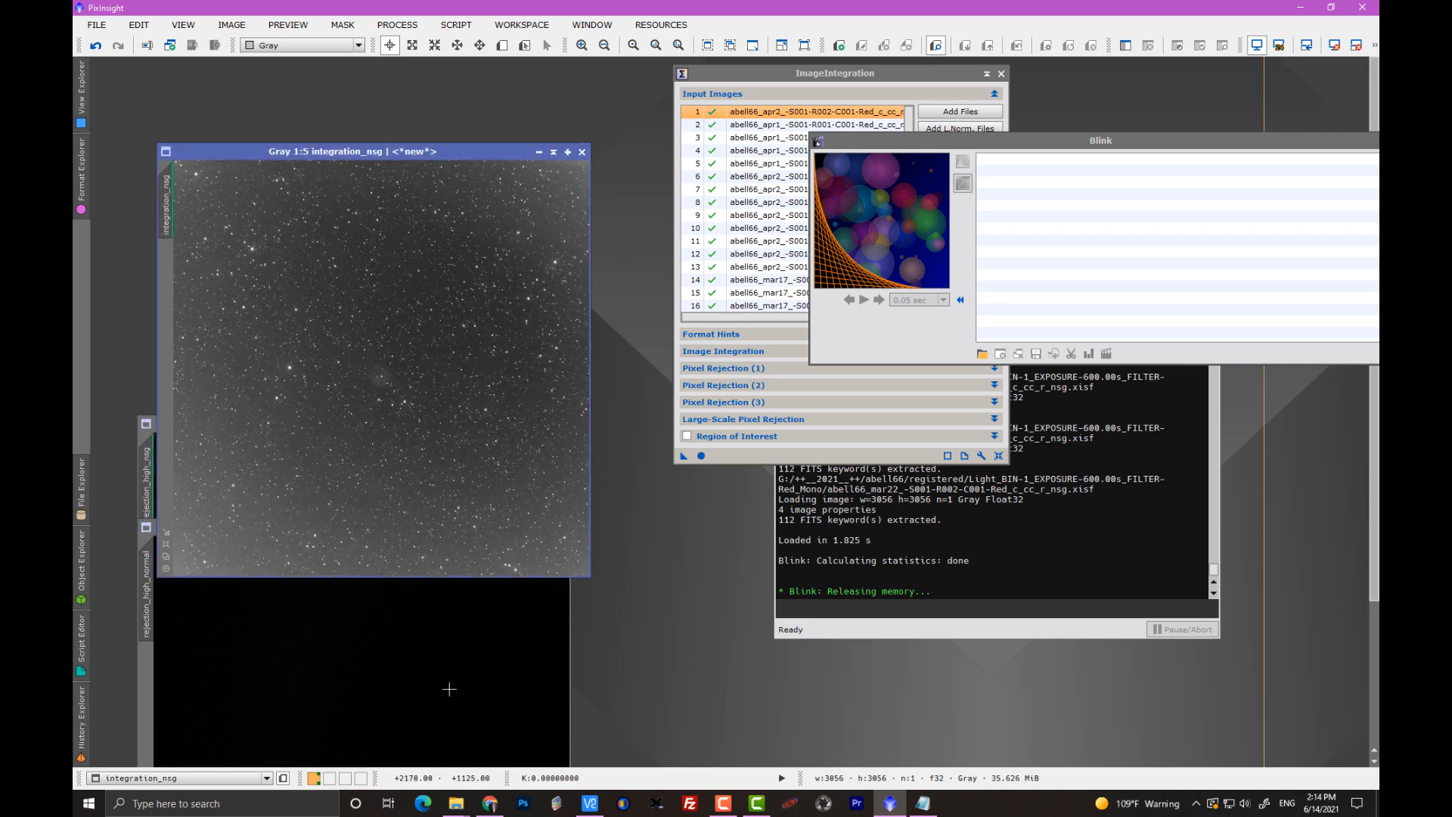
Move rejection_high_normal away from rejection_high_nsg and place the rejection_high_nsg map over the integration images.
left_click(450, 690)
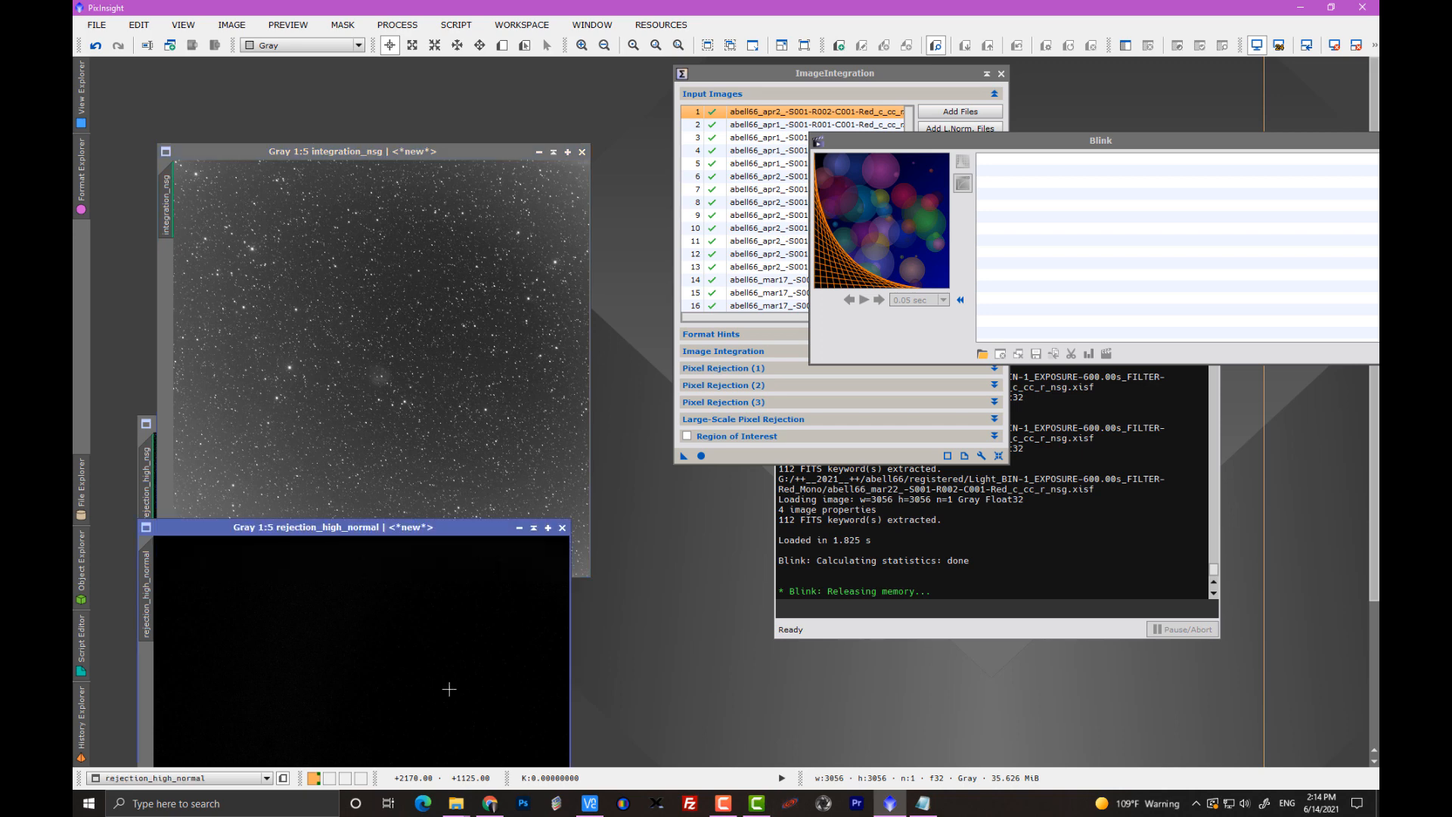
left_click_drag(324, 527, 530, 415)
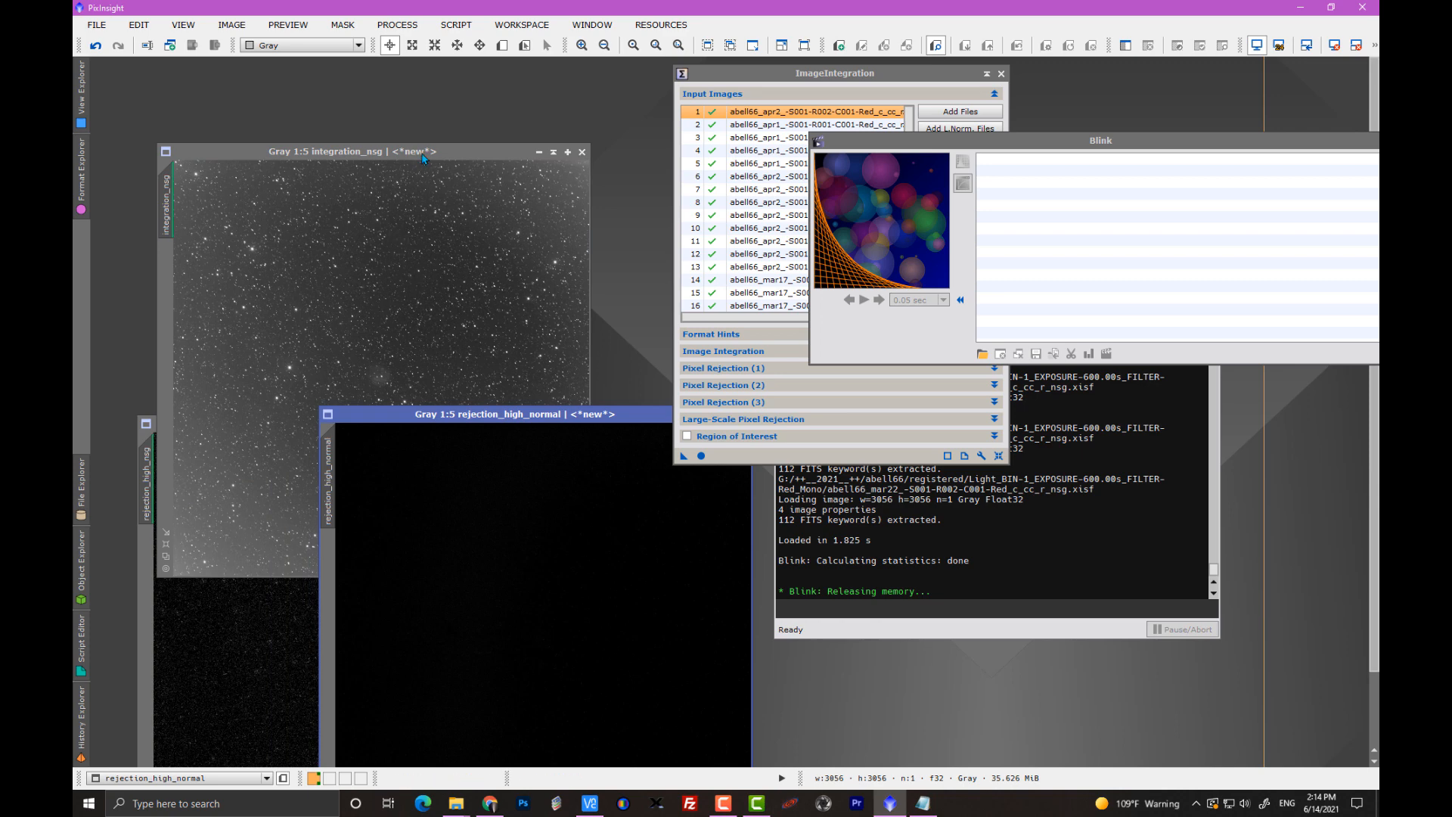
left_click_drag(357, 151, 358, 100)
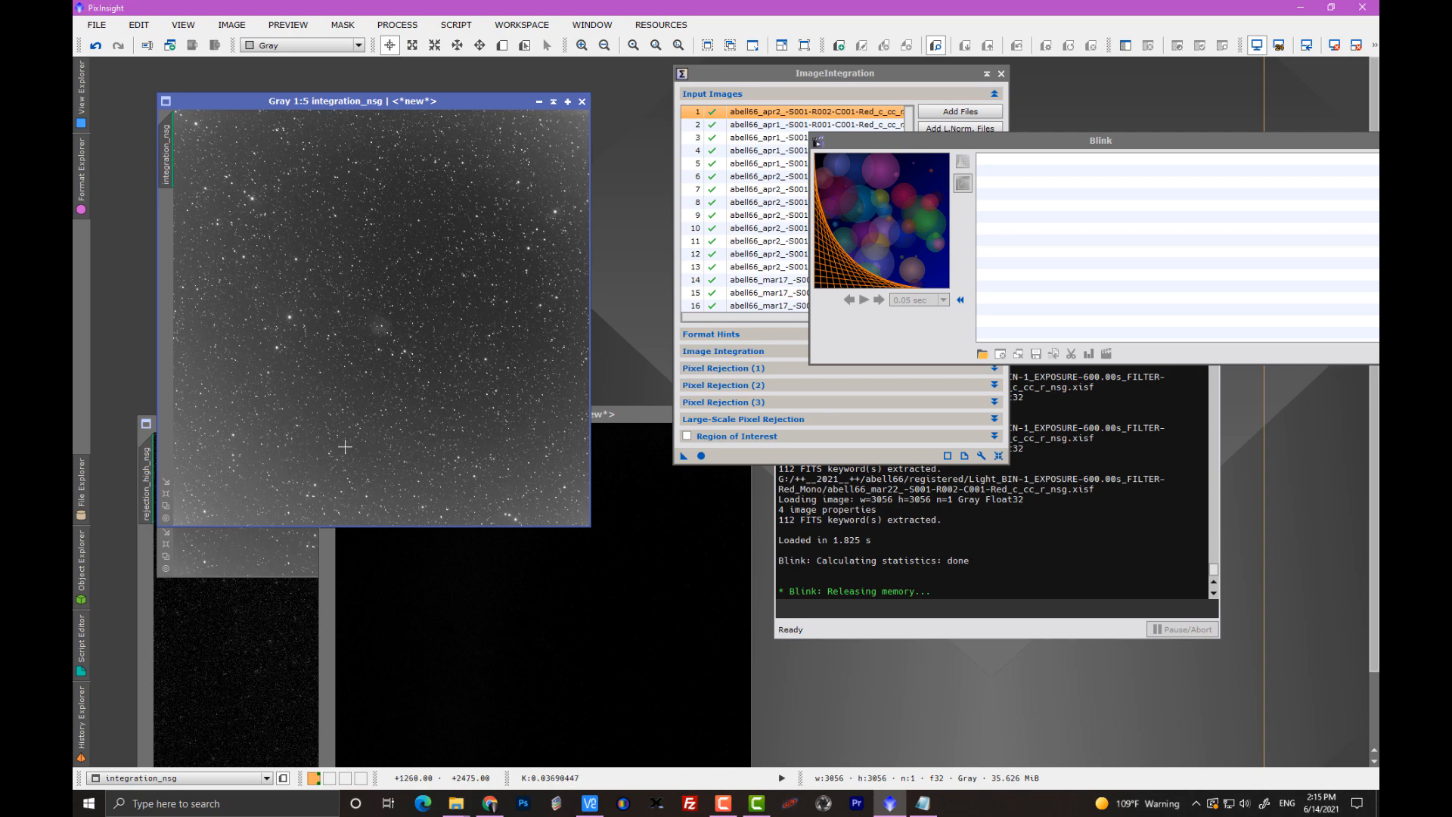
left_click(241, 668)
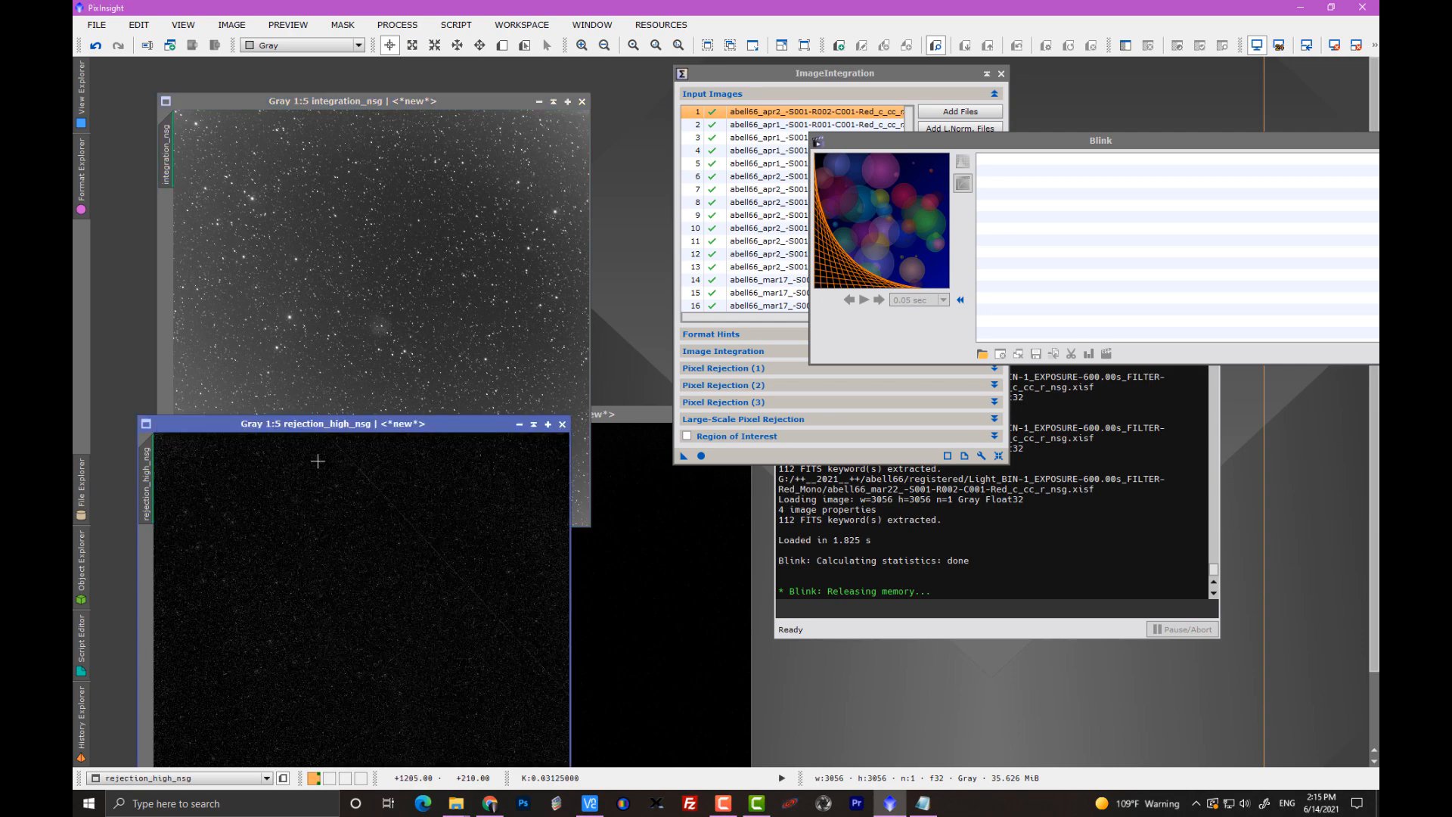
left_click_drag(414, 433, 456, 189)
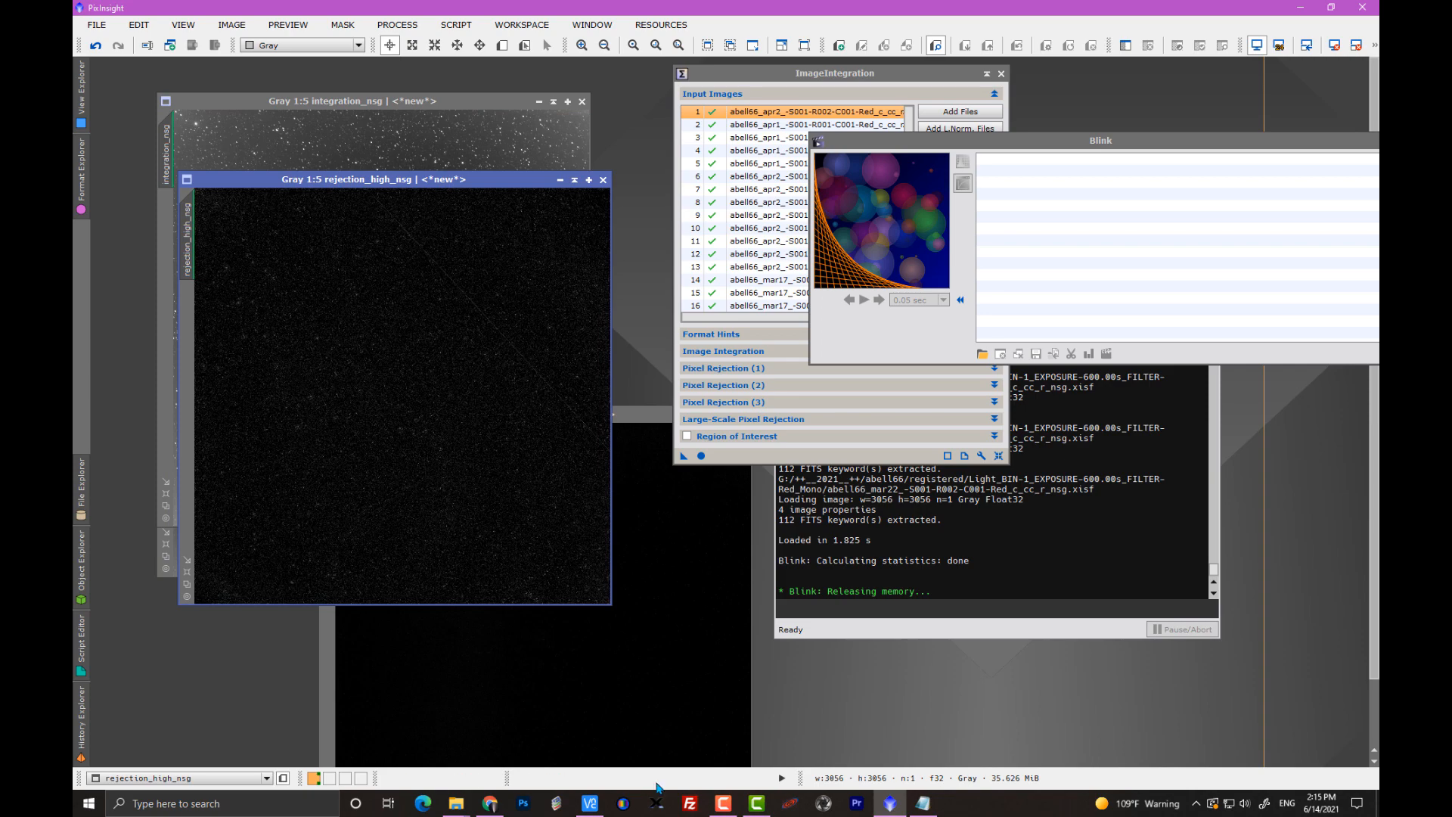
Auto-stretch the rejection_high_normal map and place it partly over rejection_high_nsg for comparison.
left_click(643, 728)
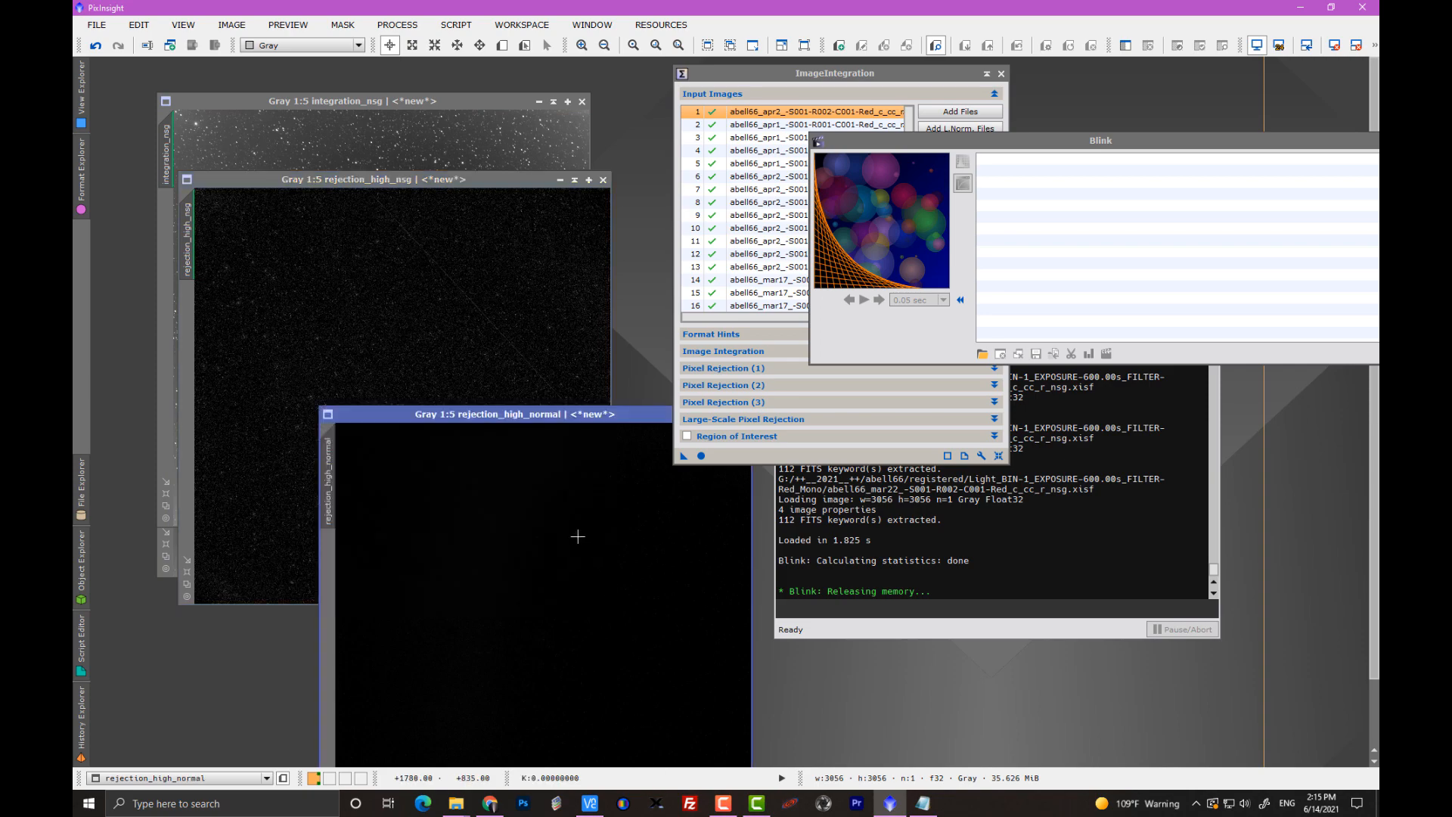
key("ctrl+a")
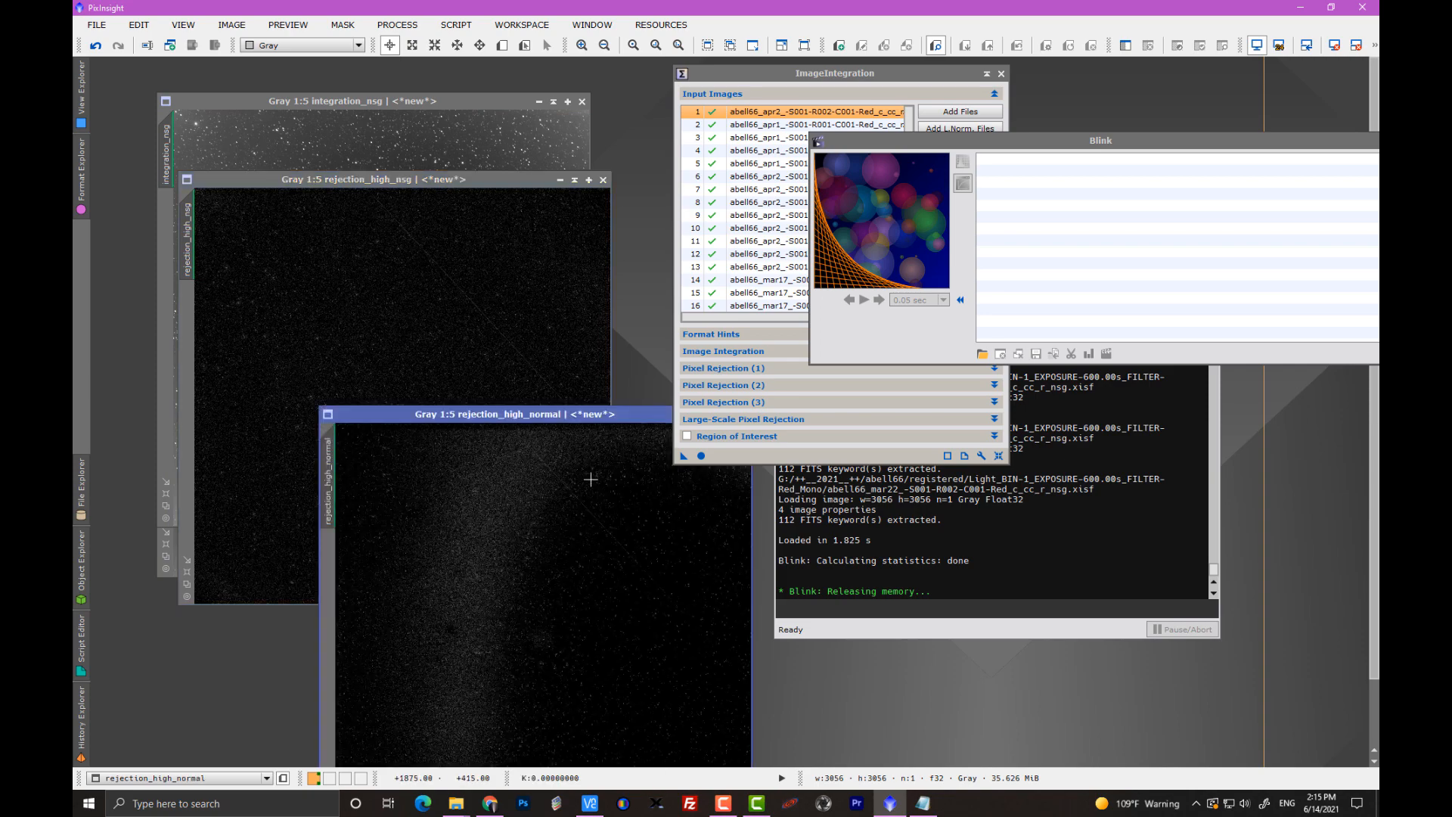
left_click_drag(580, 418, 468, 297)
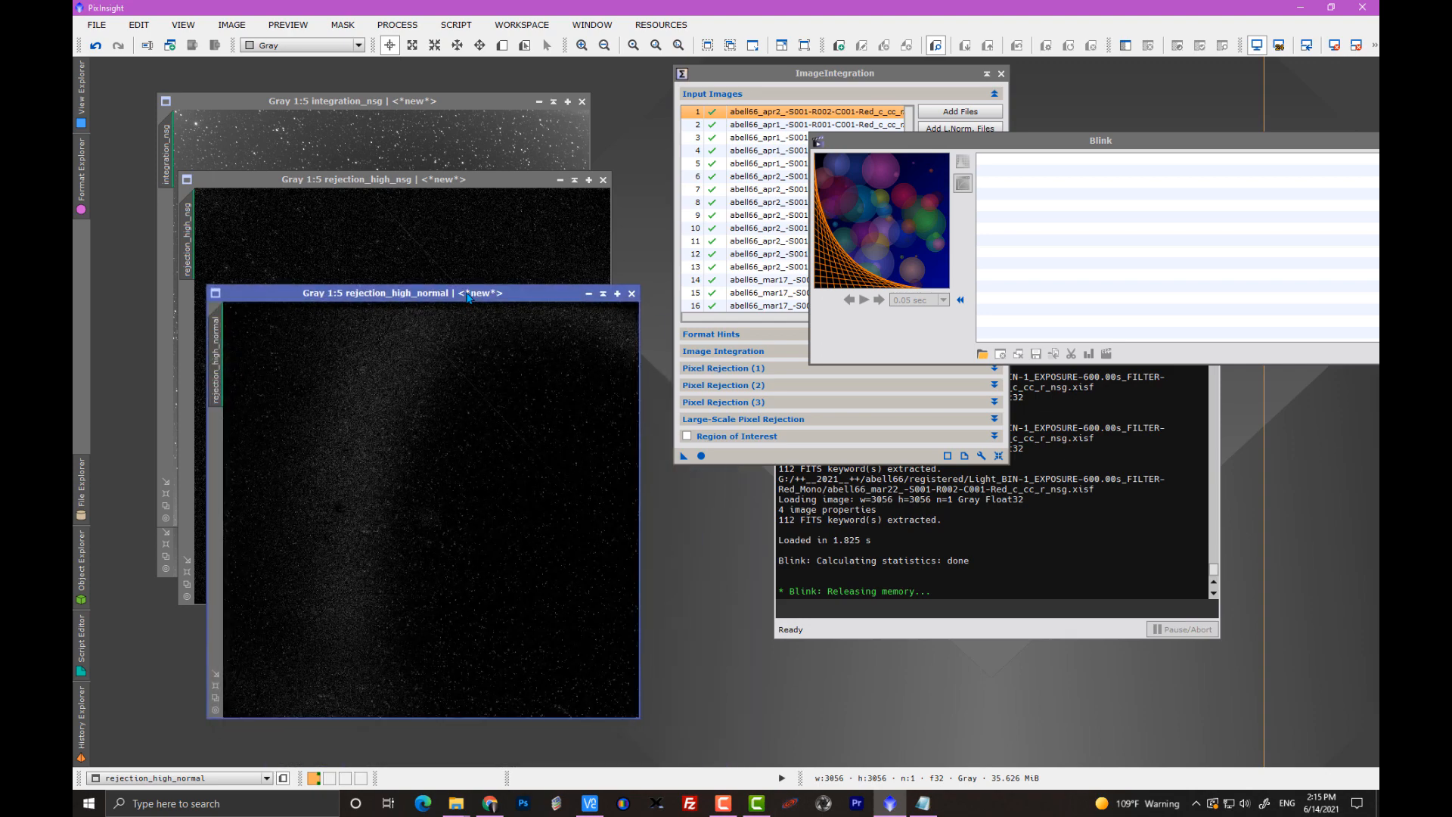
Stack rejection_high_nsg exactly over rejection_high_normal and alternate between the two maps to compare their rejected pixels.
left_click_drag(447, 194, 479, 298)
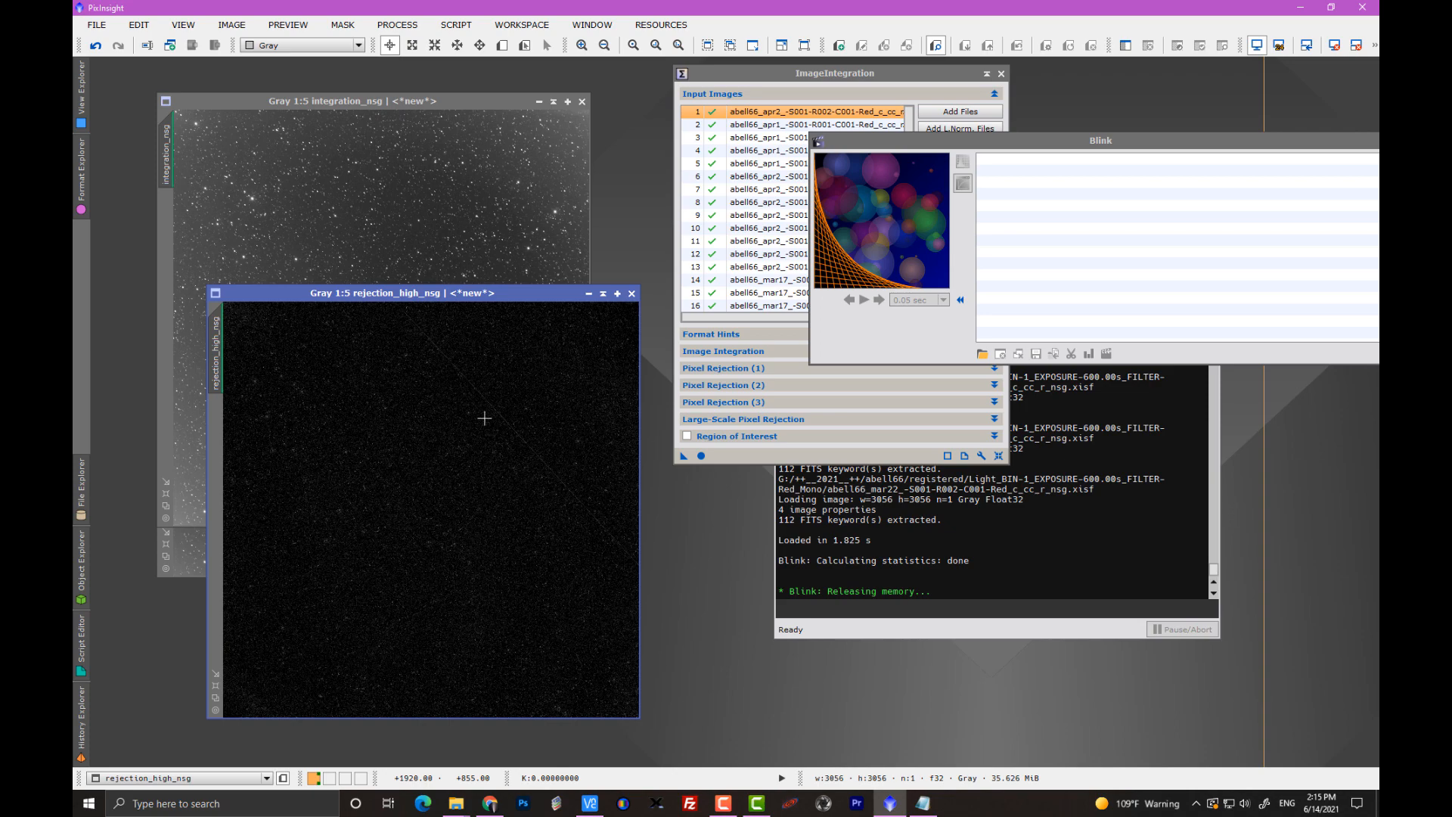
key("ctrl+Page_Down")
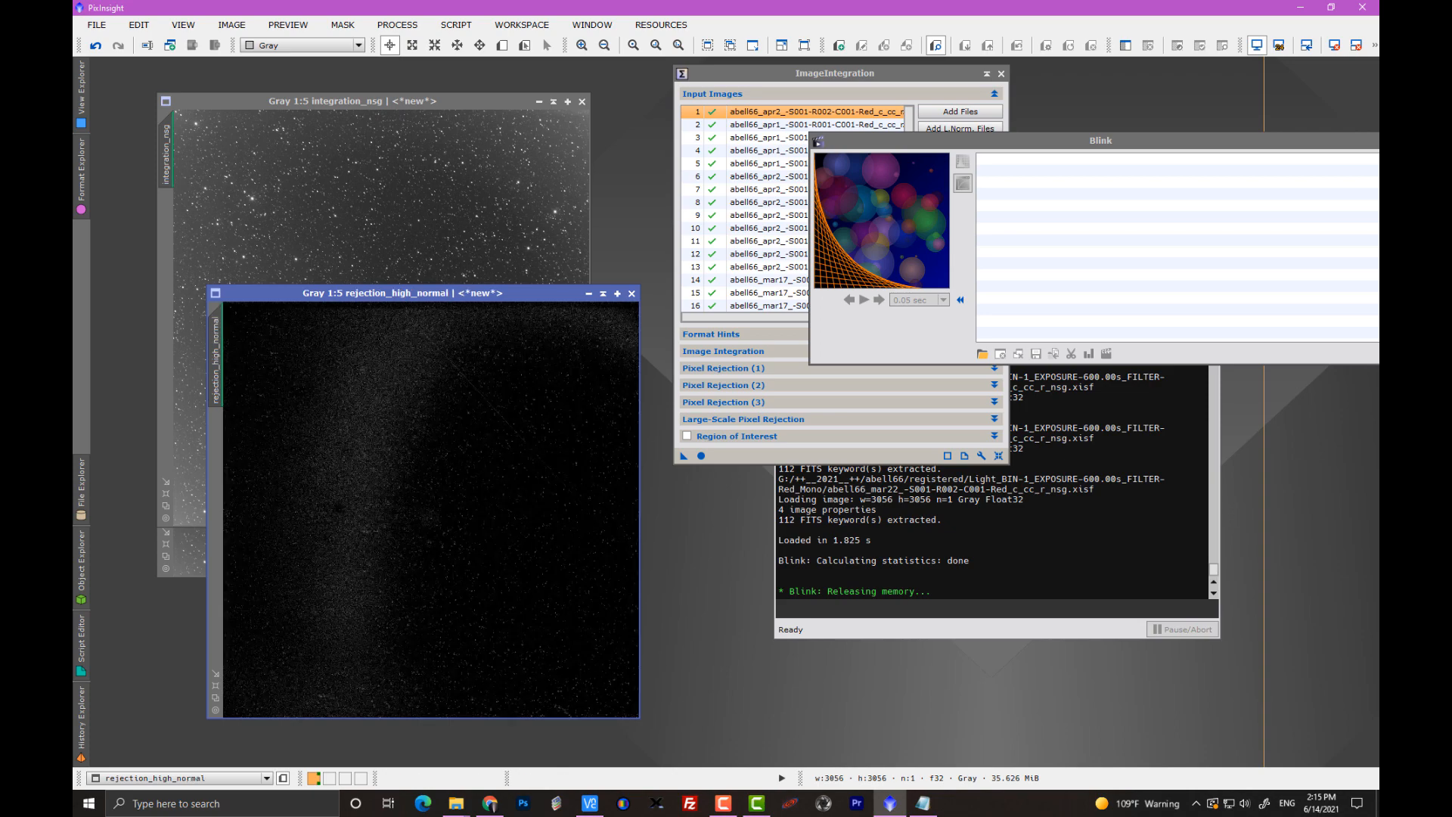
key("ctrl+Page_Up")
key("ctrl+Page_Down")
key("ctrl+Page_Up")
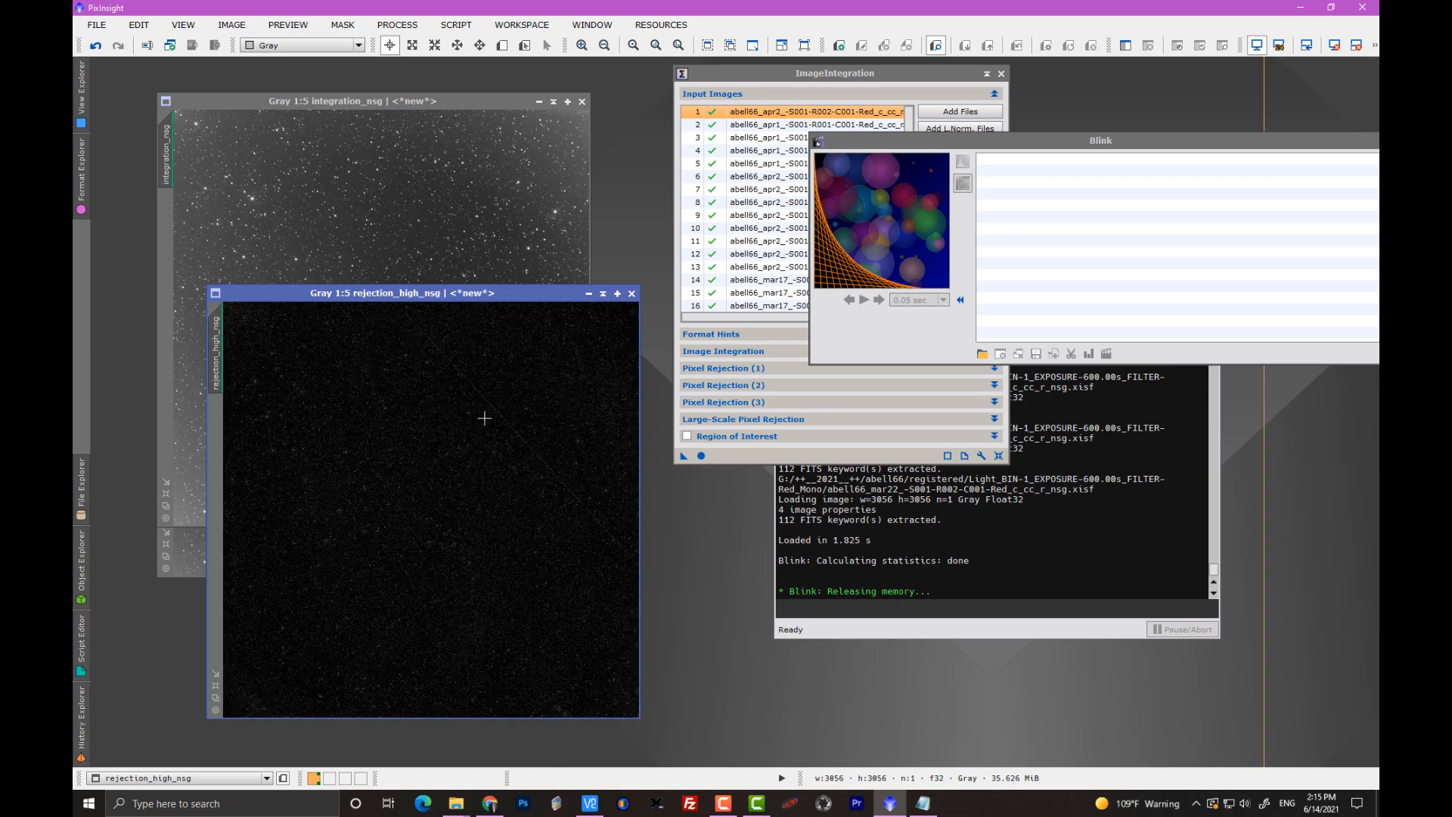
Enlarge rejection_high_nsg to 1:3 around the diagonal trail, match rejection_high_normal to the same view, and restack the two maps.
scroll(590, 534, "up", 2)
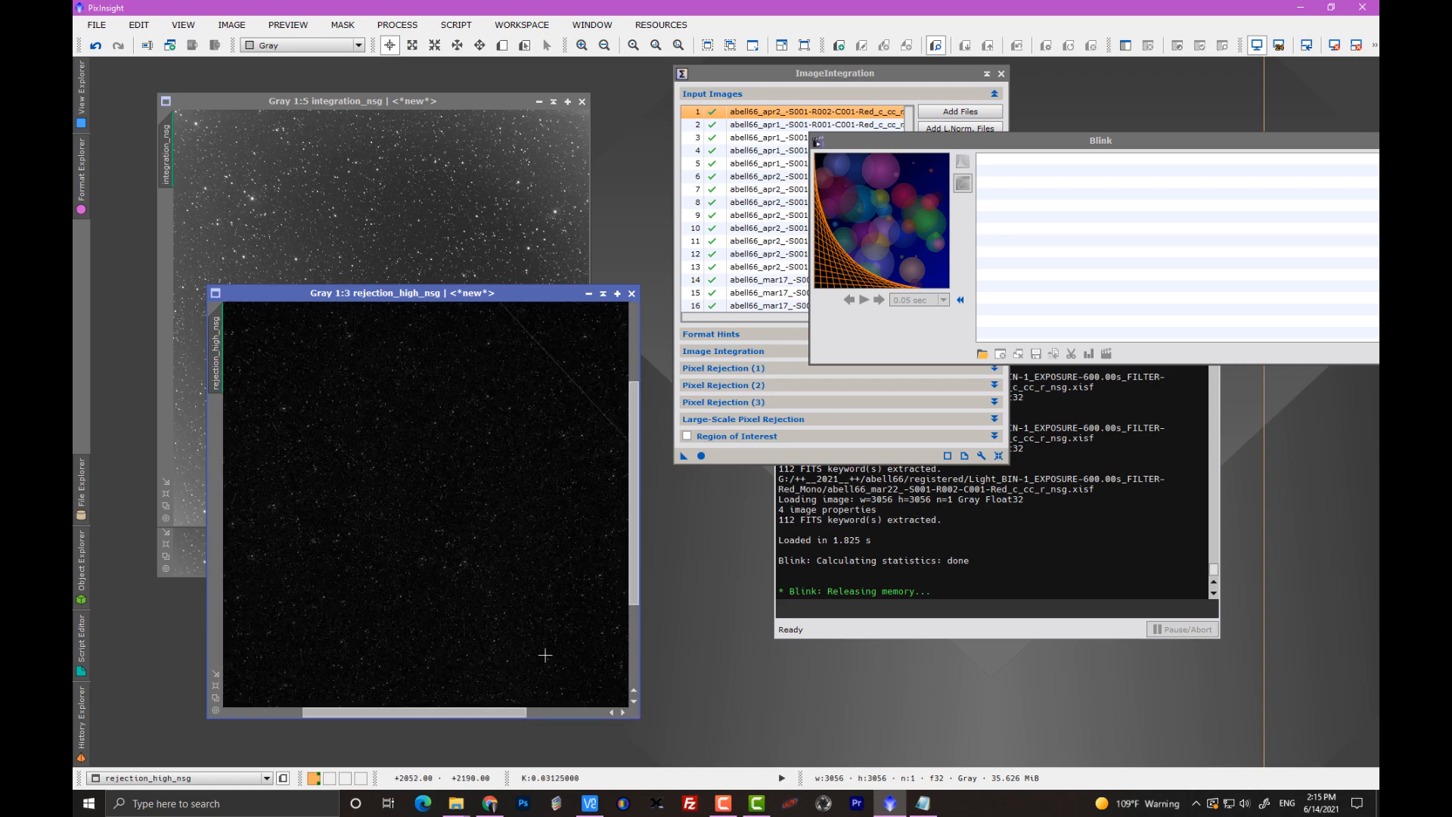
left_click_drag(518, 711, 619, 735)
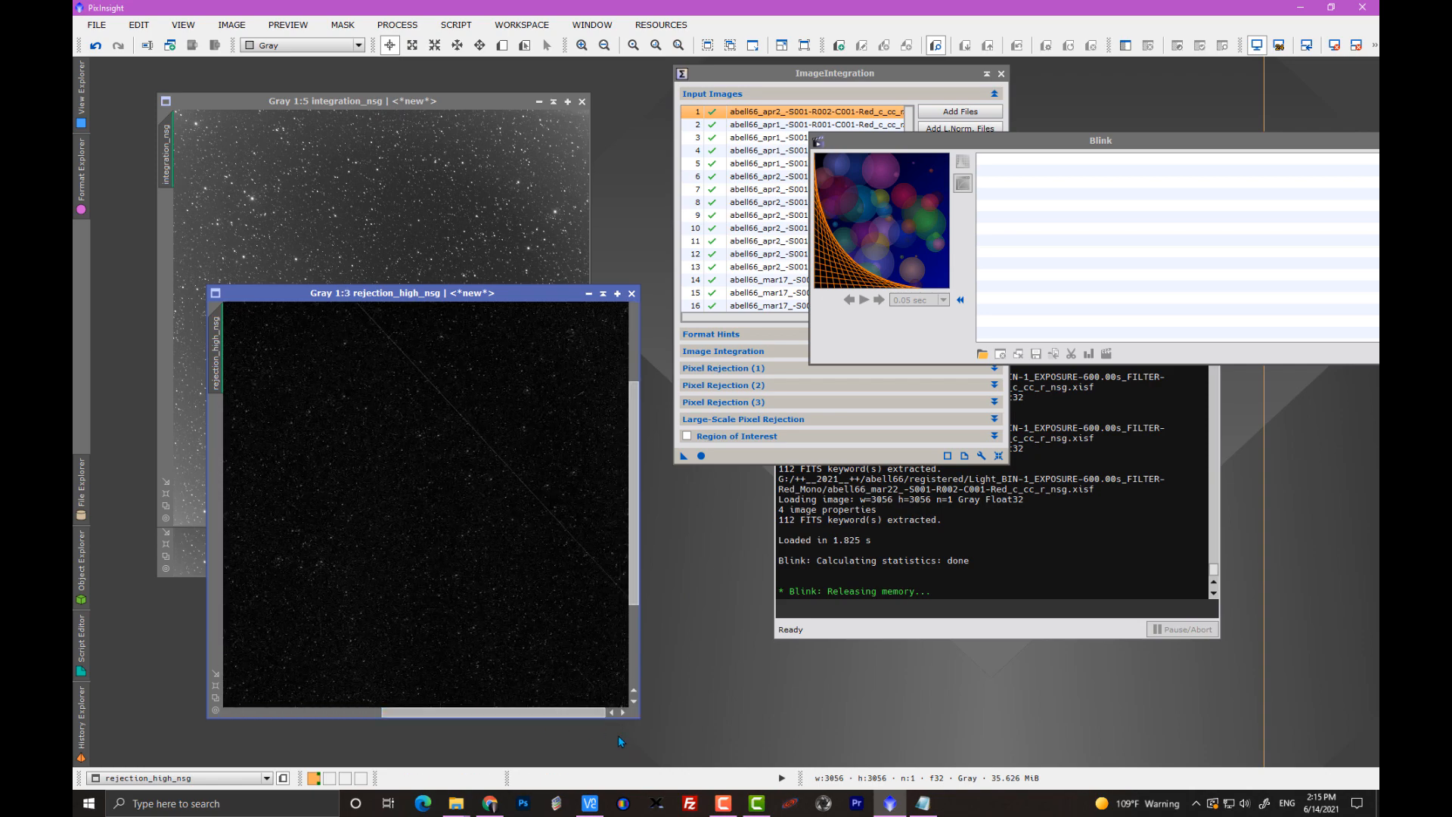
left_click_drag(338, 293, 401, 296)
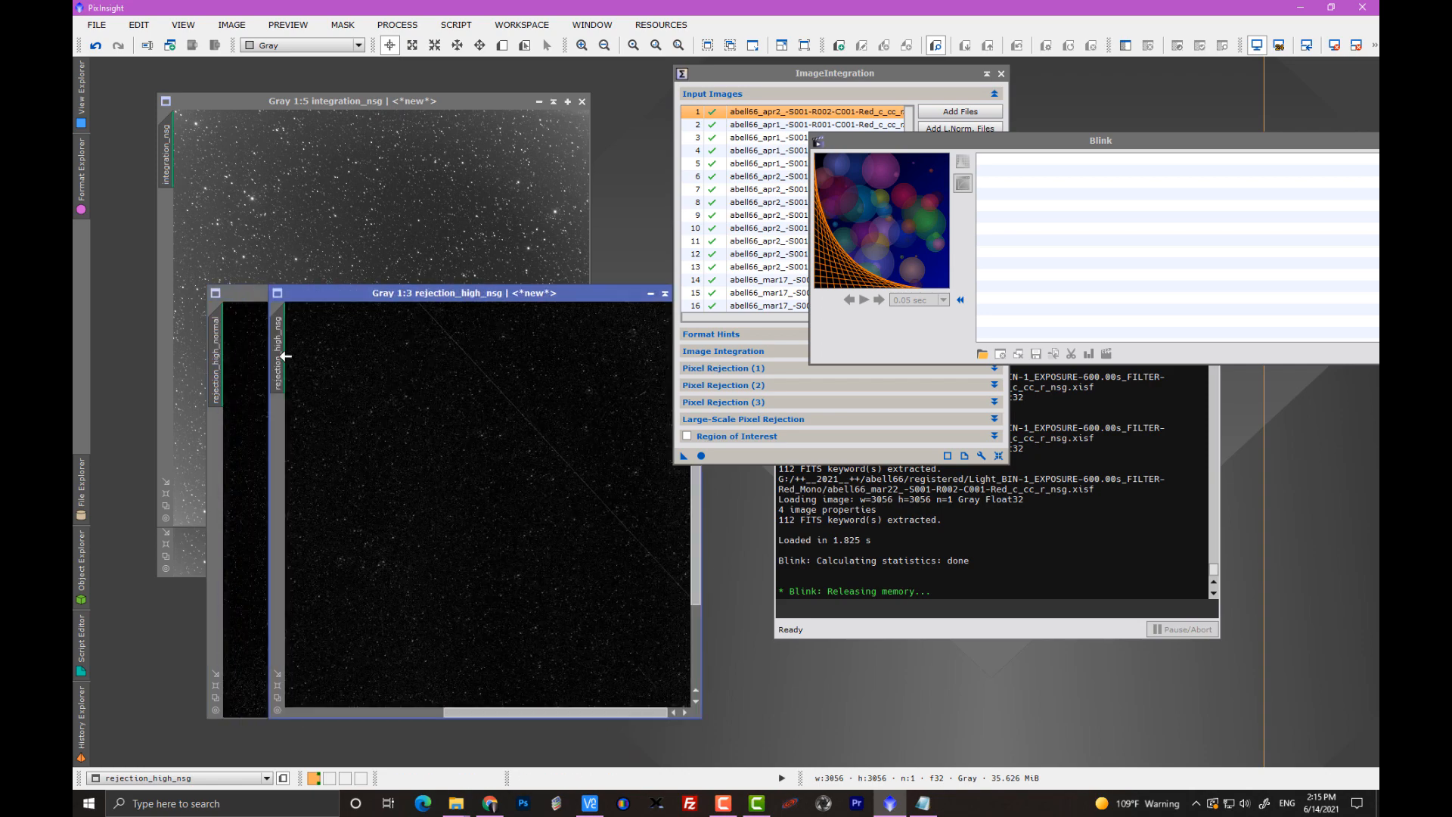
left_click_drag(282, 355, 219, 359)
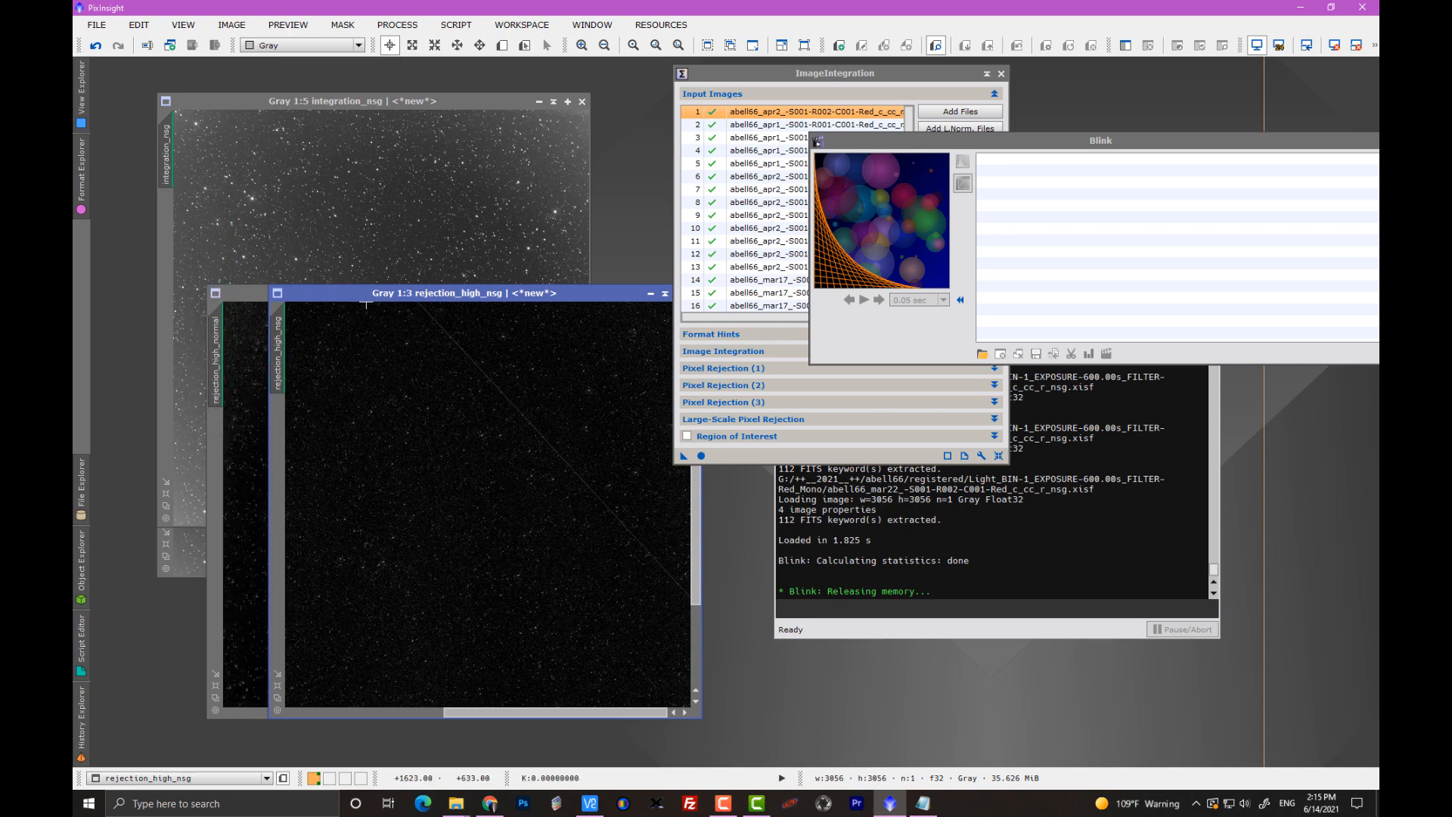
left_click_drag(352, 291, 290, 293)
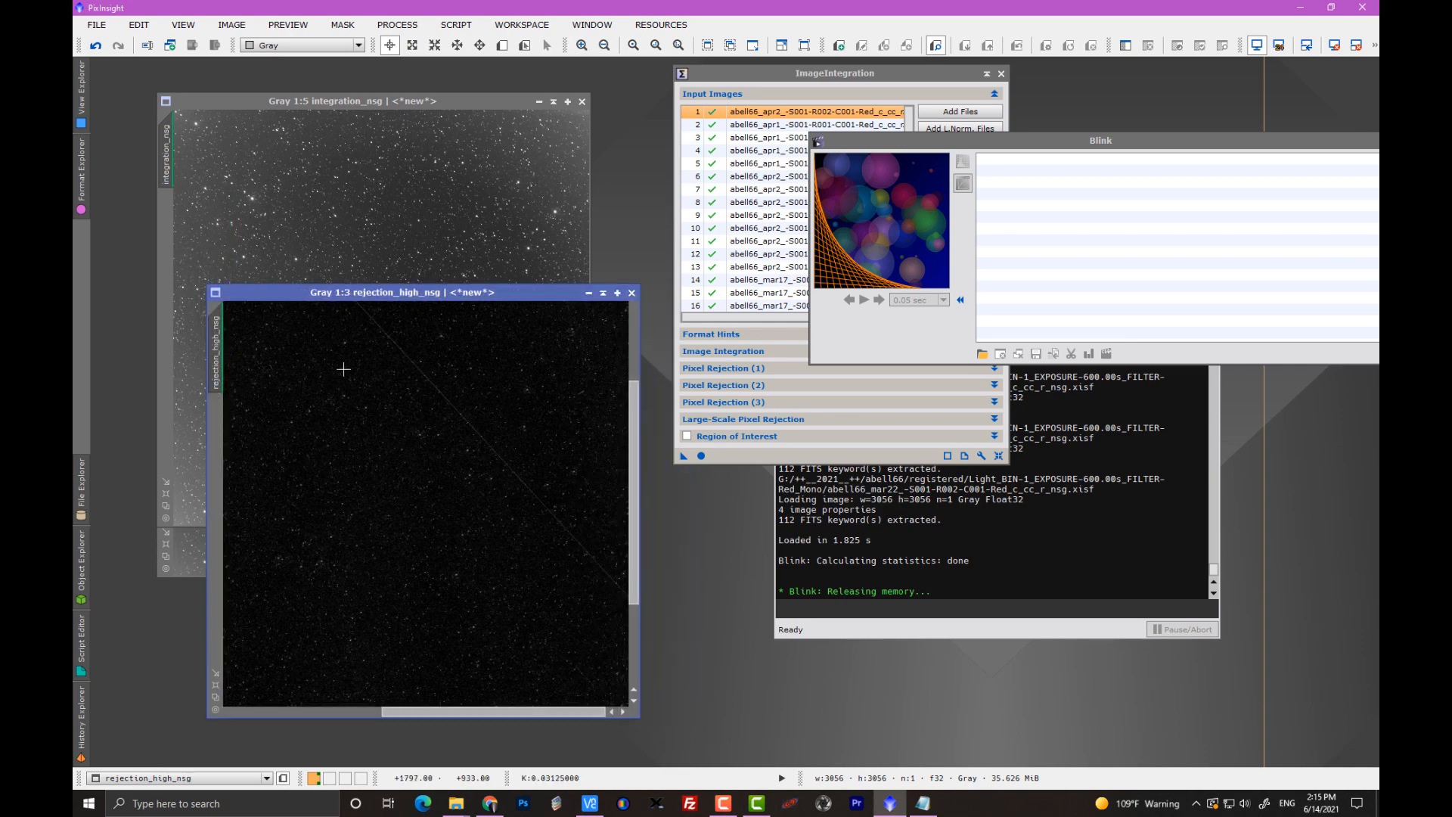
Alternate between the enlarged rejection maps to compare the diagonal trail and background, then return rejection_high_normal to 1:5.
key("ctrl+Page_Up")
key("ctrl+Page_Down")
key("ctrl+Page_Up")
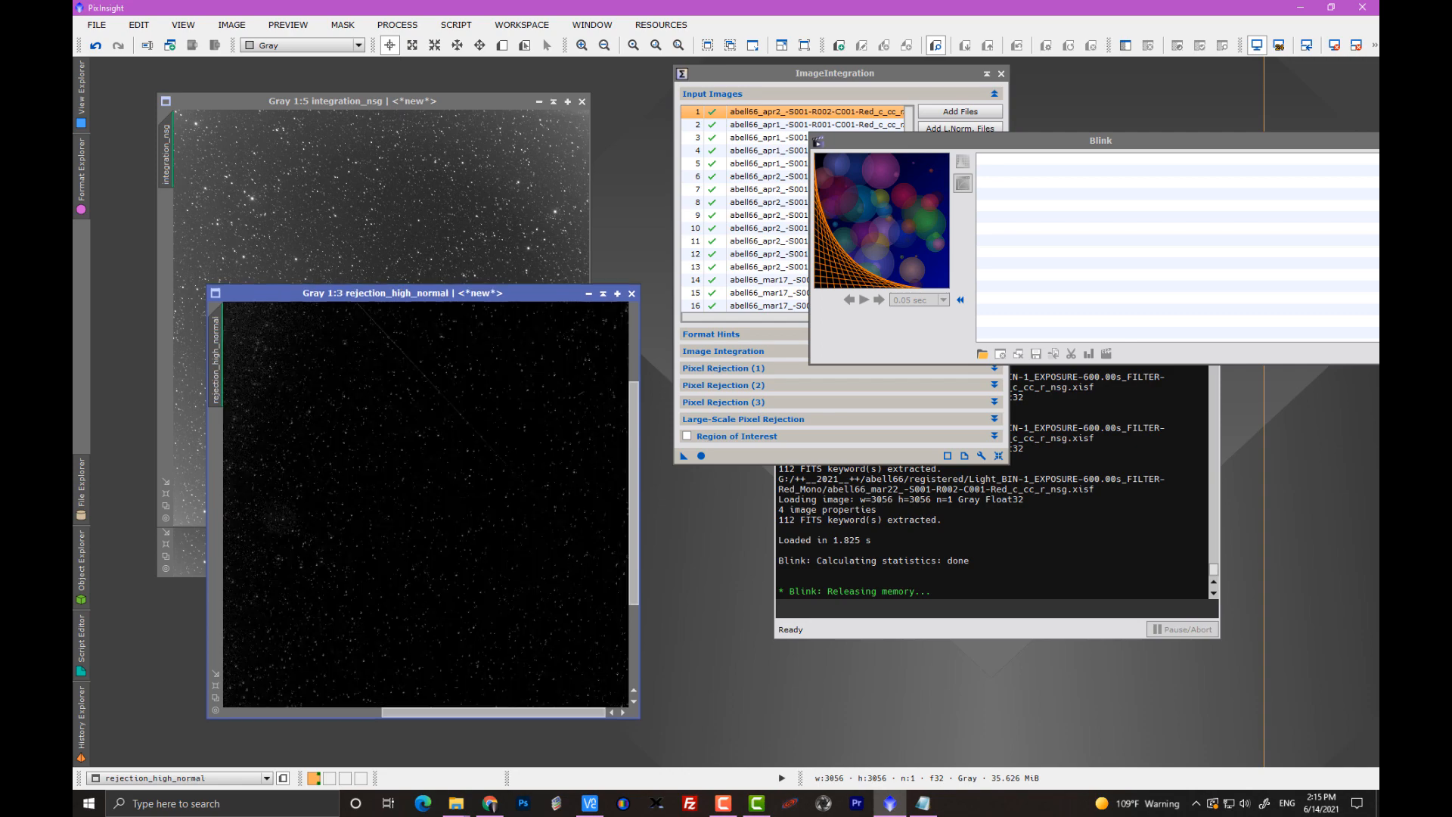
key("ctrl+Page_Down")
key("ctrl+Page_Up")
key("ctrl+Page_Down")
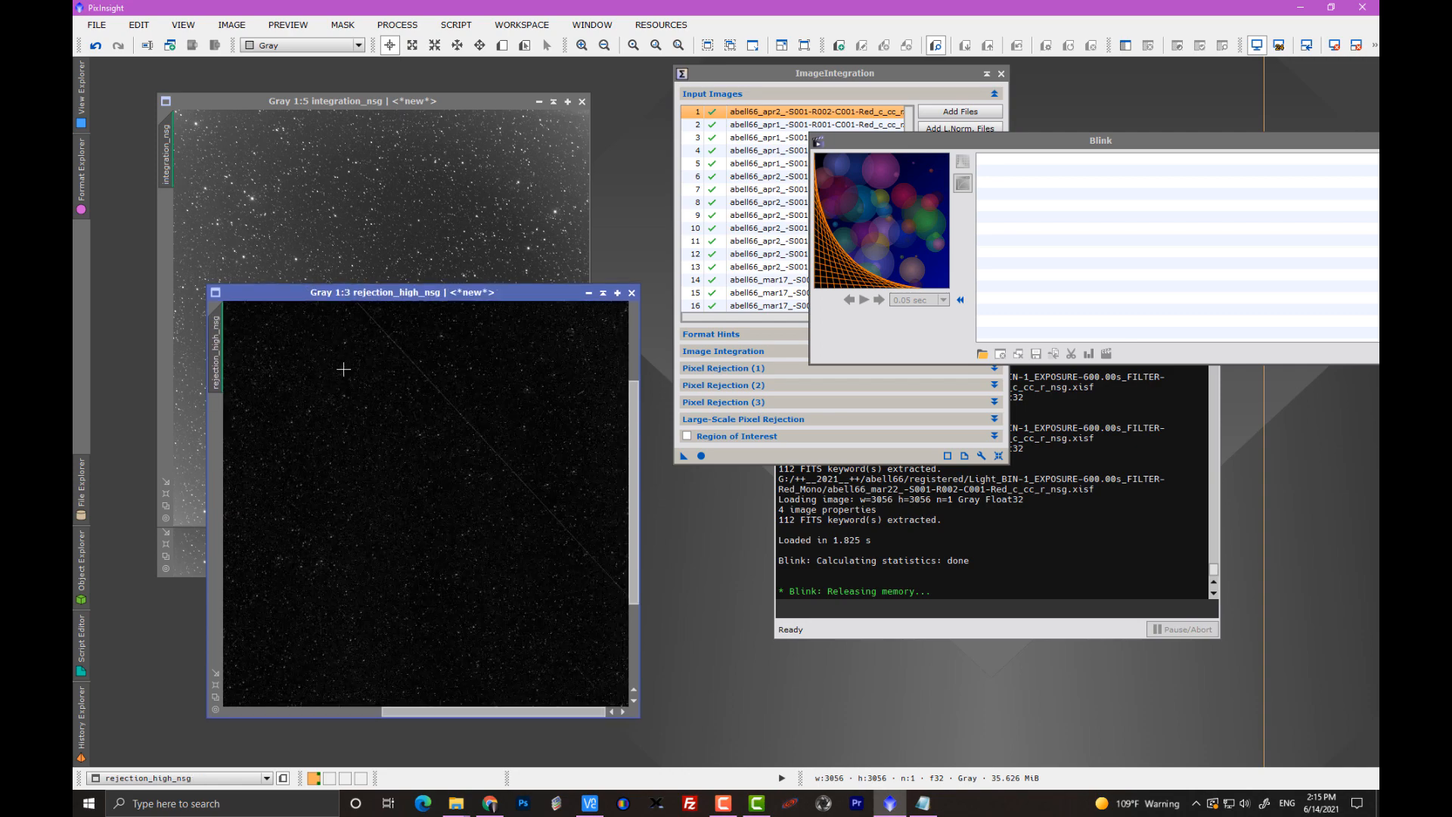
key("ctrl+Page_Up")
key("ctrl+Page_Down")
key("ctrl+Page_Up")
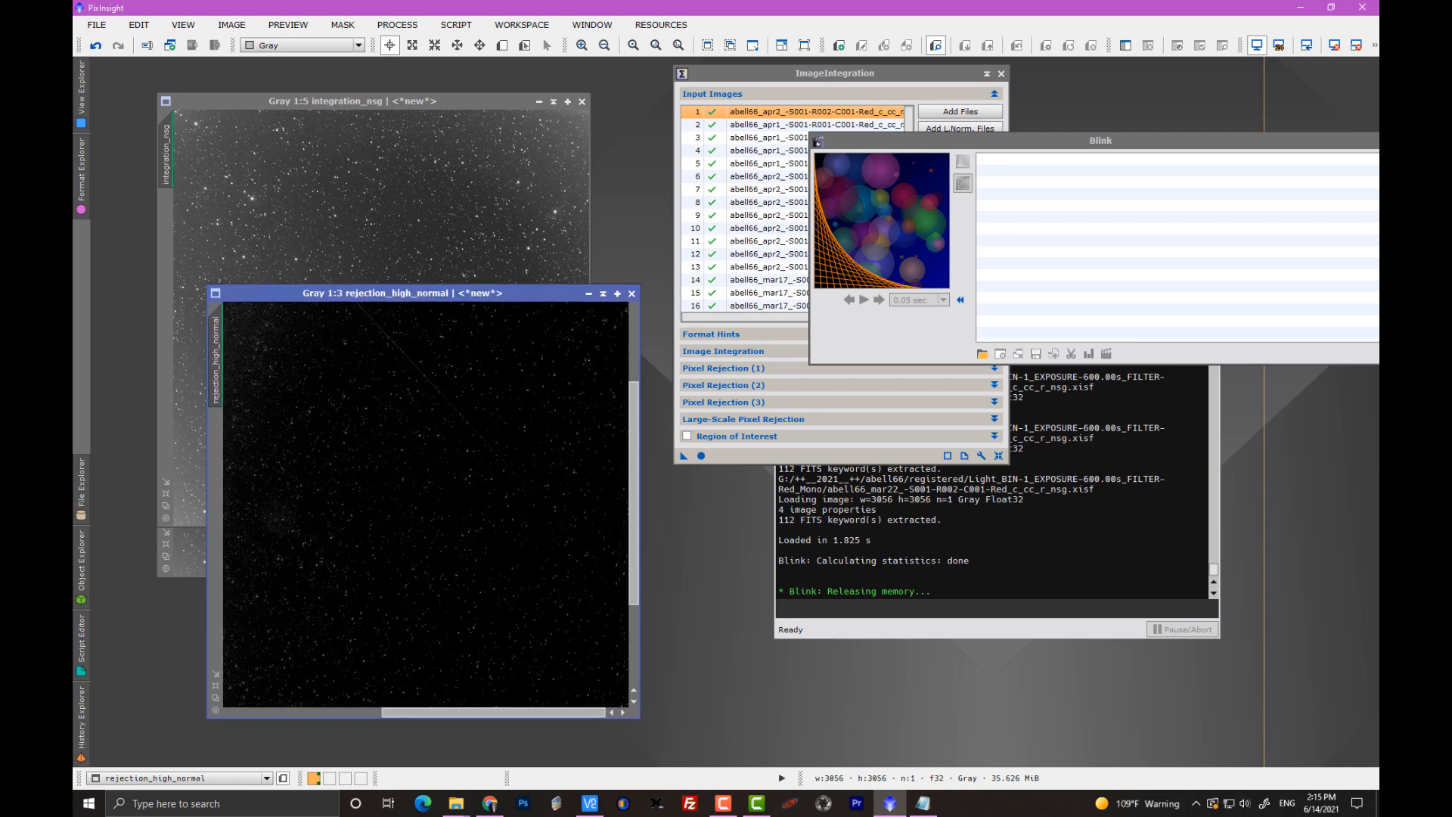
scroll(463, 526, "down", 1)
scroll(463, 525, "down", 1)
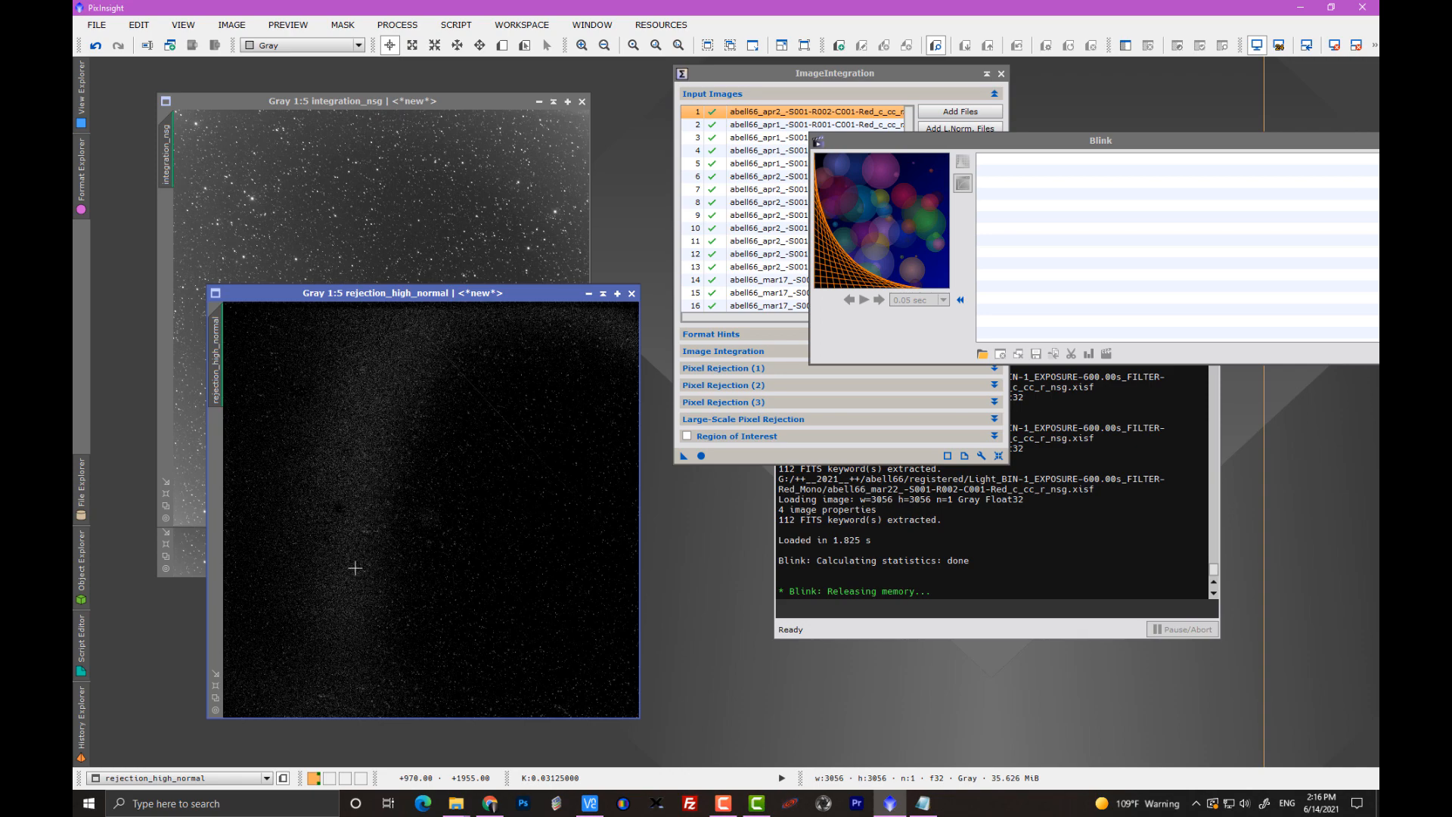
Close both high rejection maps and move the ImageIntegration window over the integration images.
left_click(632, 293)
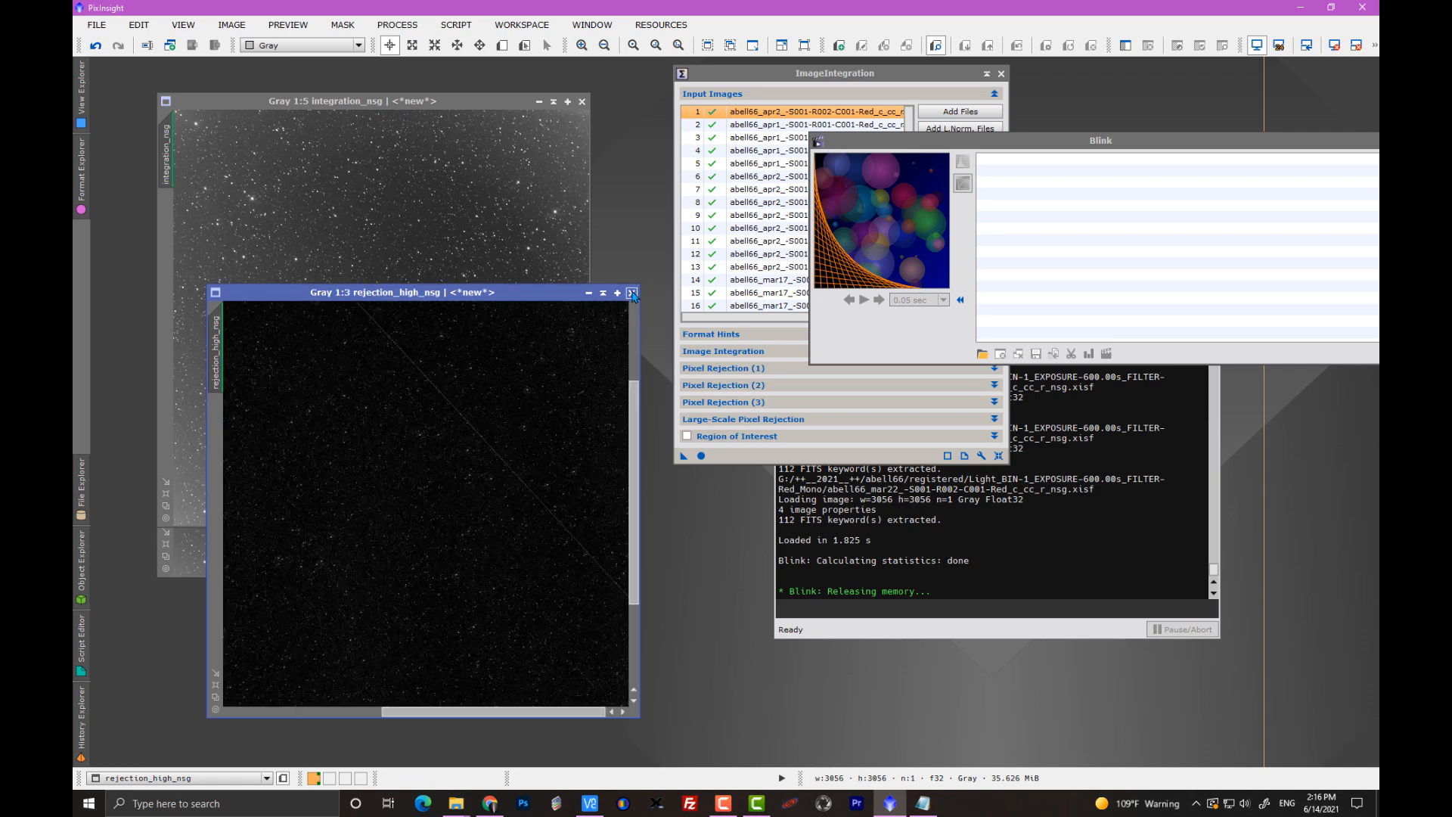
left_click(632, 293)
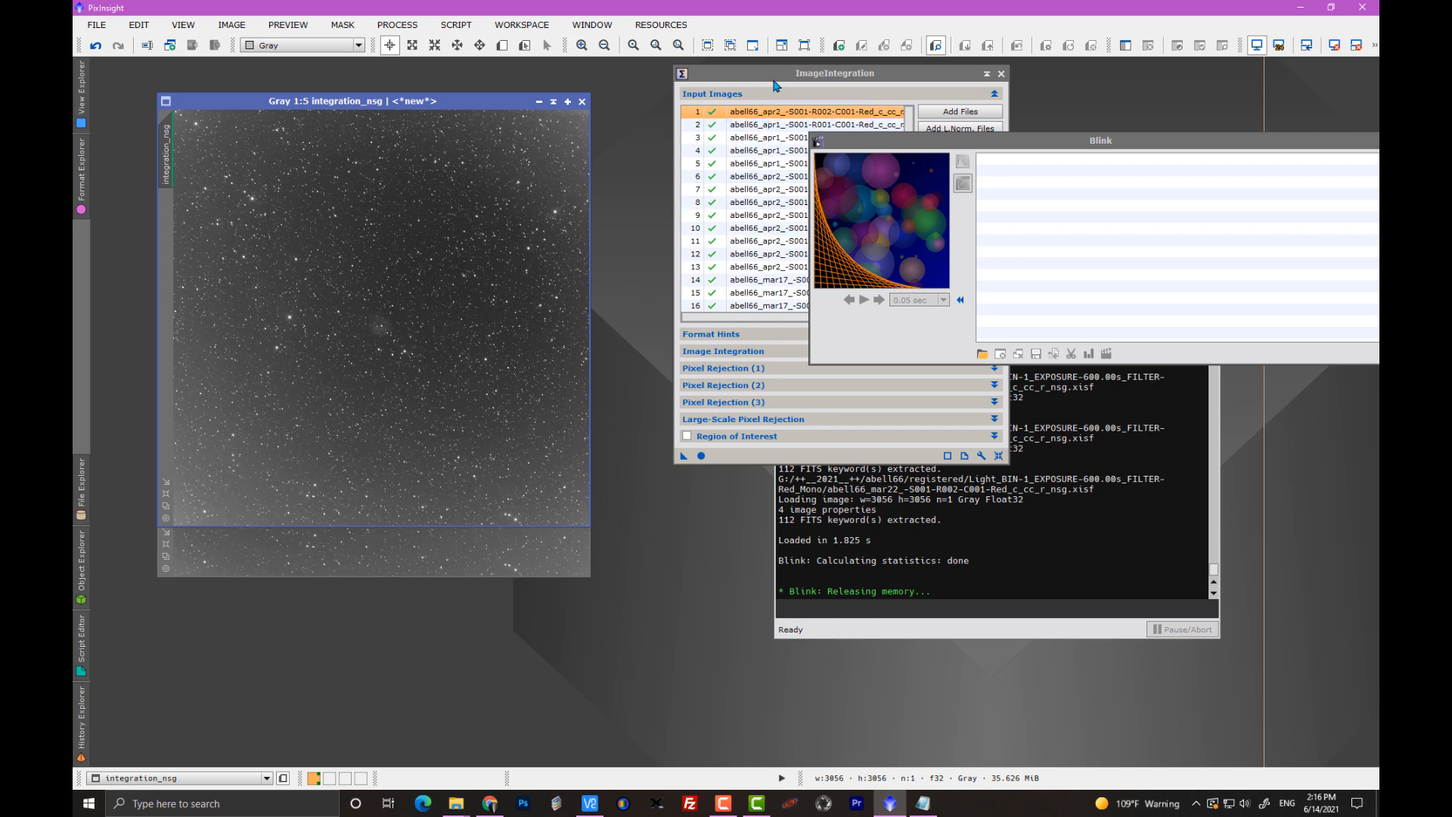
left_click_drag(776, 76, 406, 109)
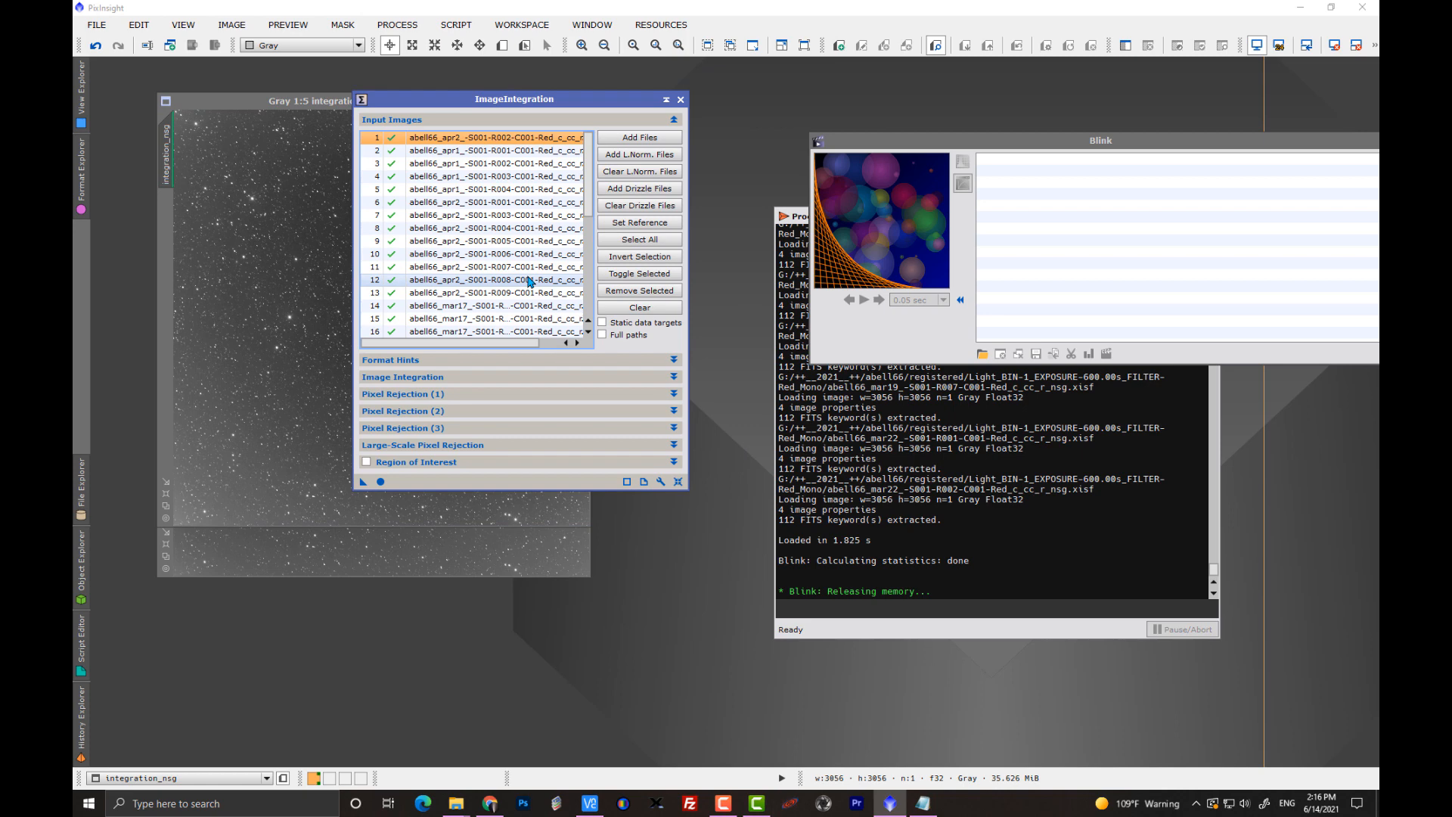
Bring up the Notepad weight list, return to the Process Console, and highlight the standard weight of the abell66_mar19 R007 frame.
left_click(921, 804)
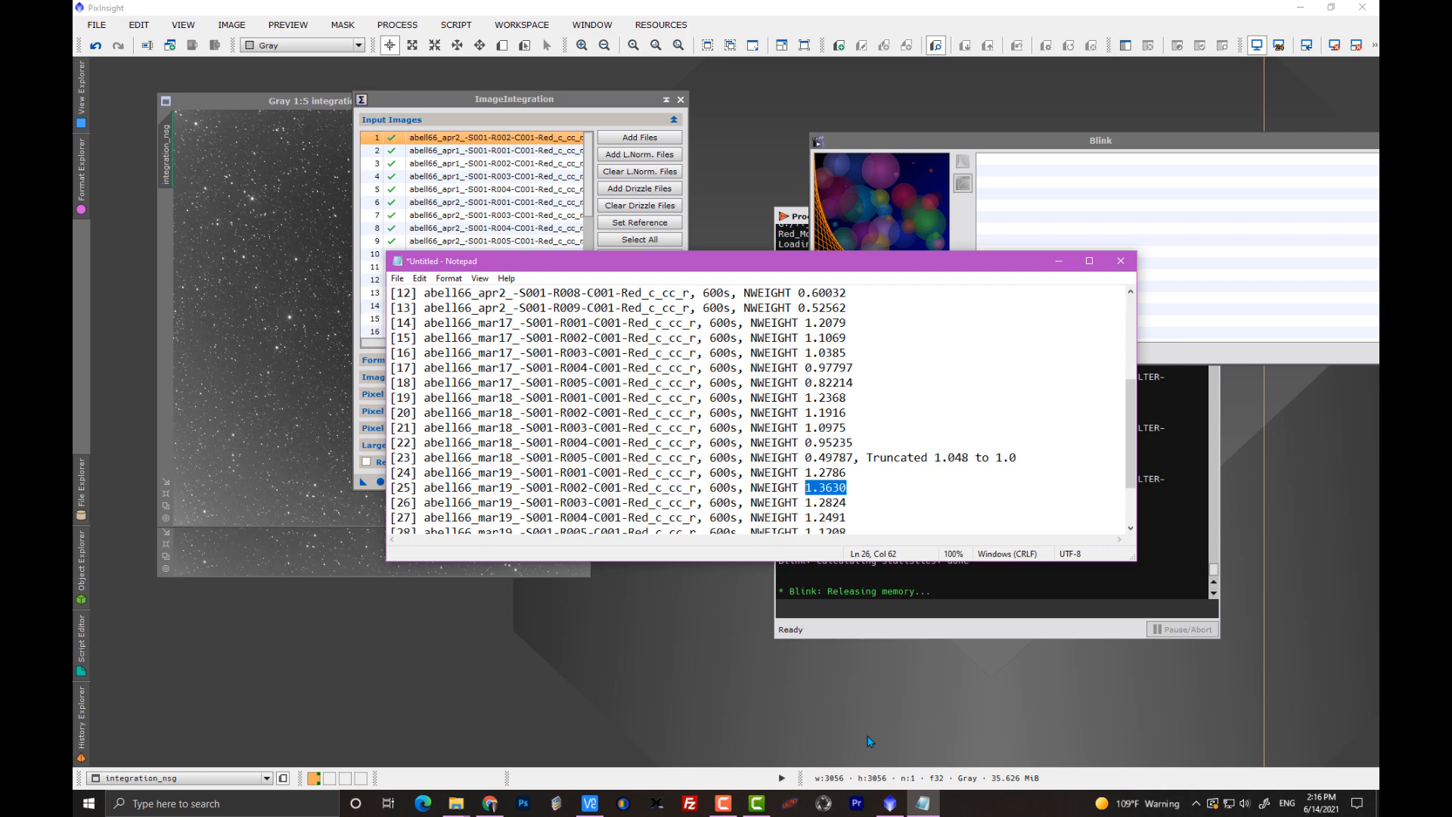
left_click(1181, 560)
scroll(1182, 567, "up", 15)
scroll(1182, 568, "up", 20)
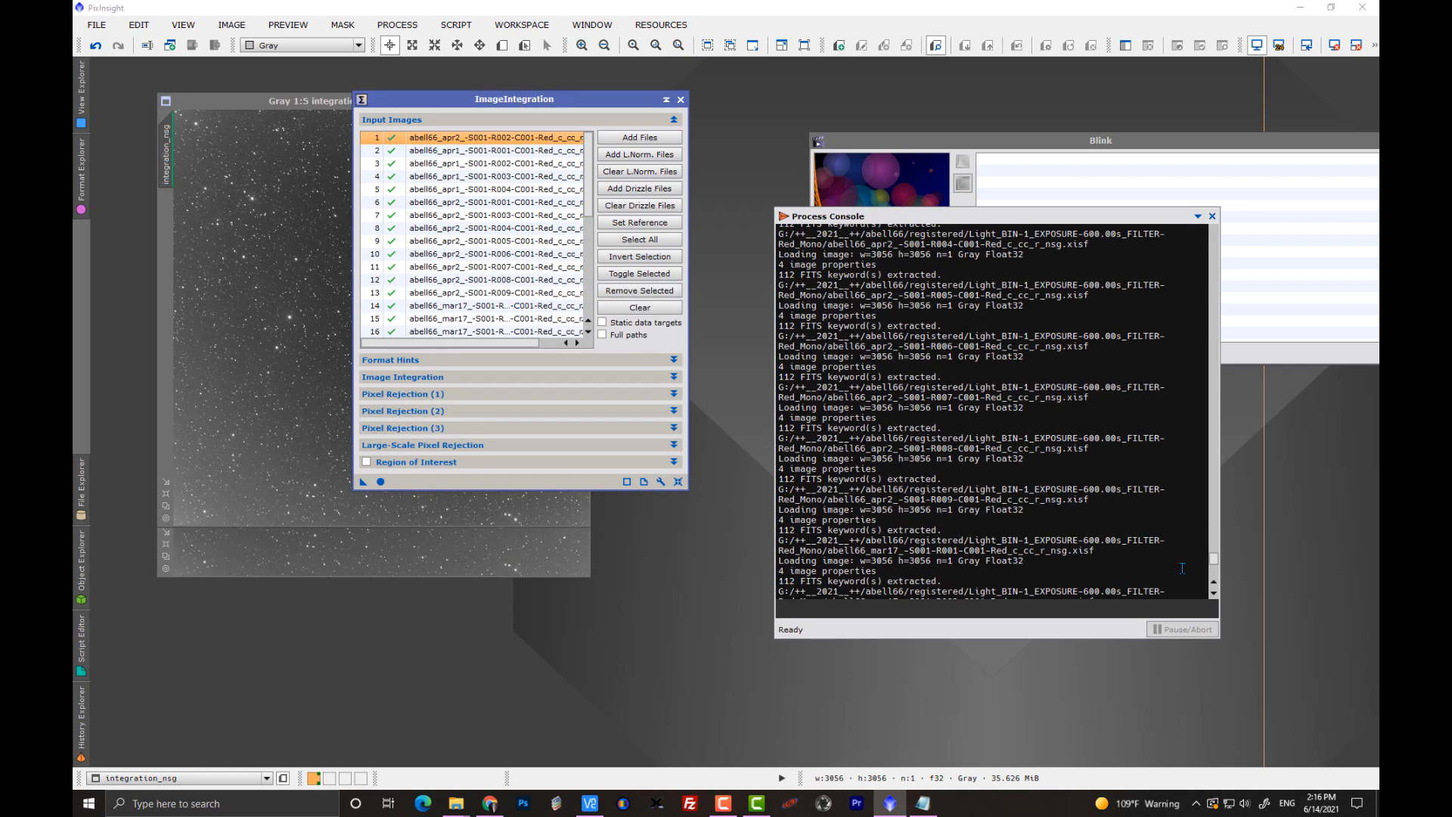
scroll(1182, 567, "up", 10)
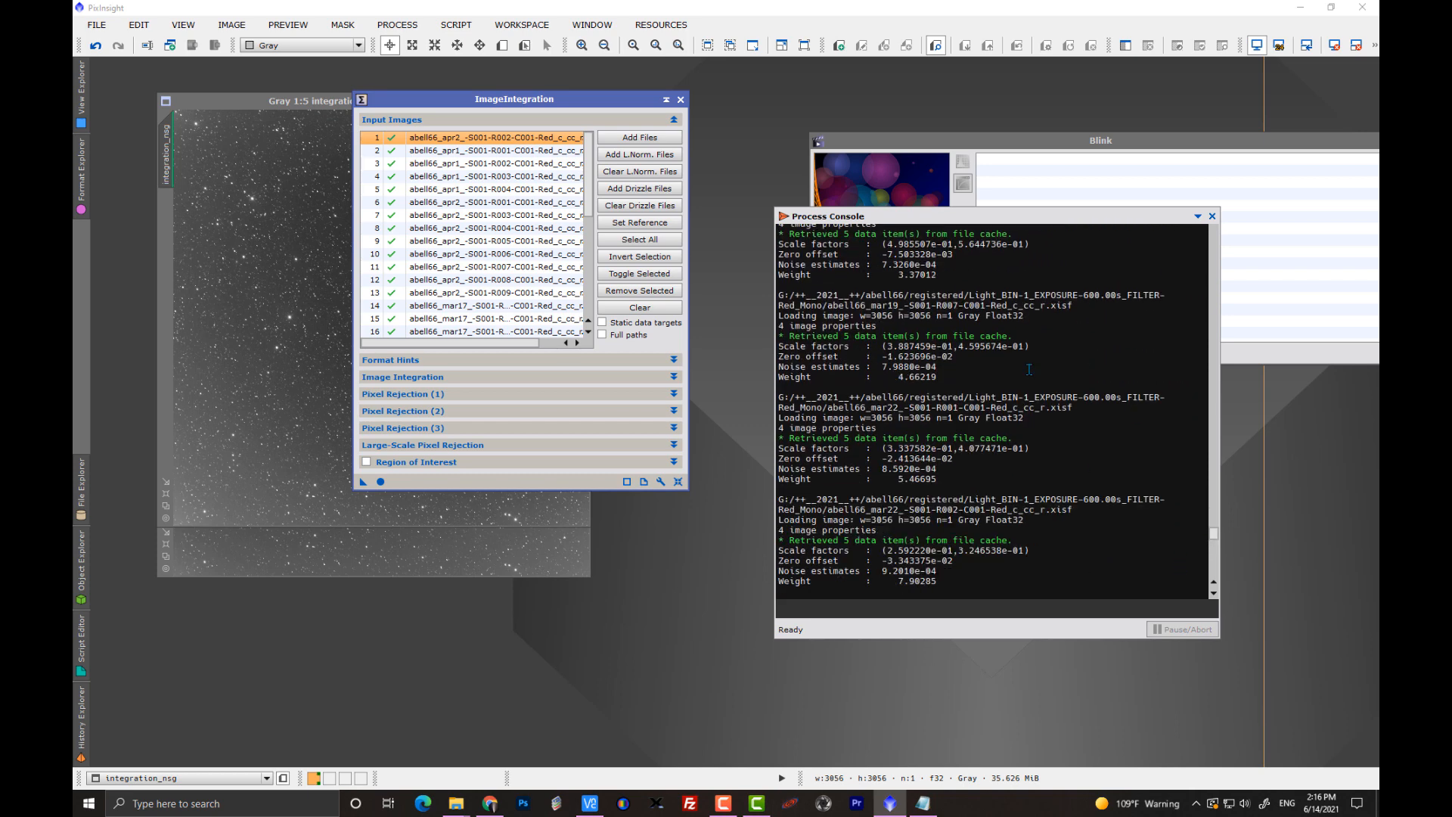
left_click_drag(941, 380, 939, 368)
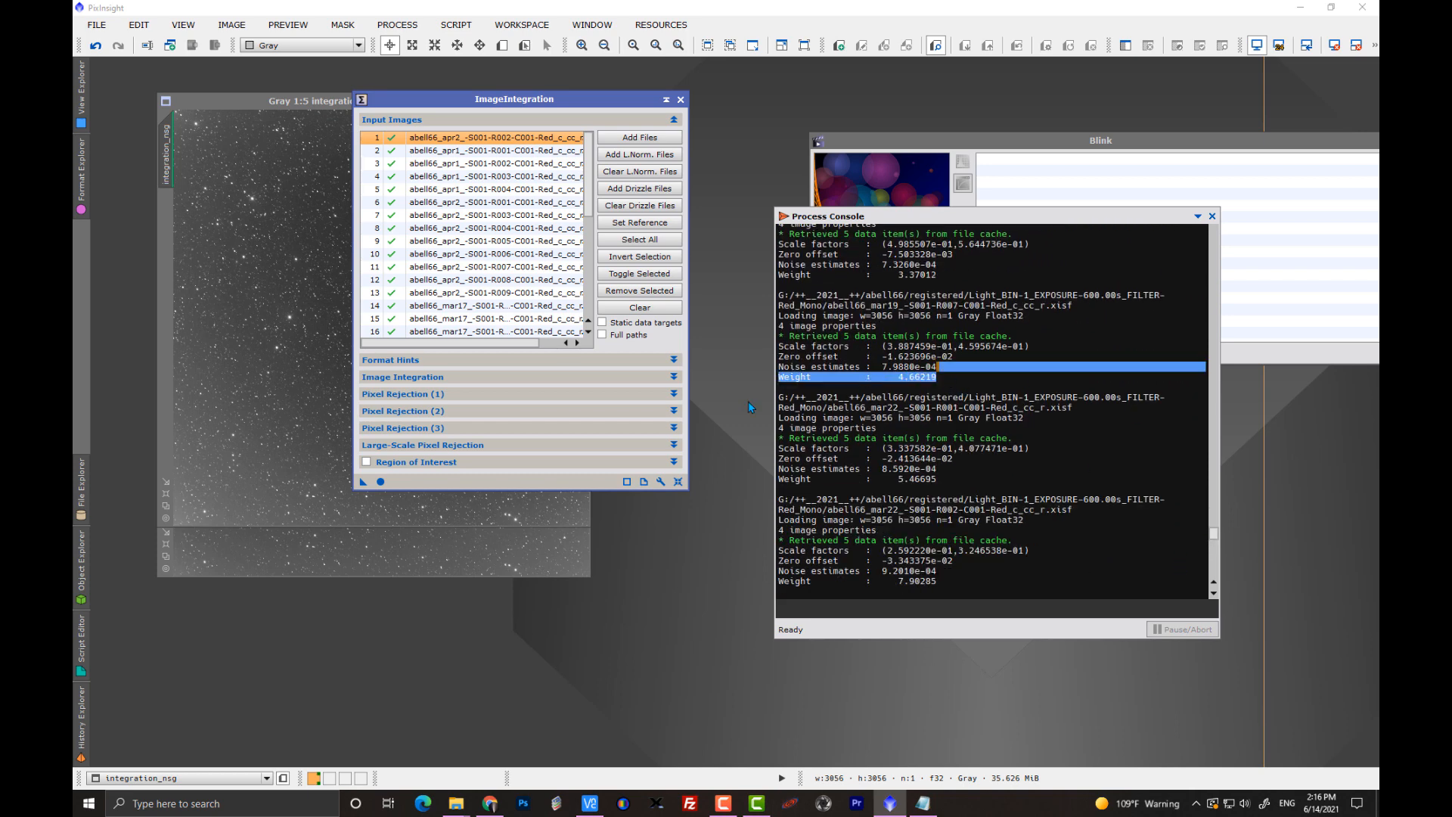
Review the NWEIGHT list in Notepad, highlight the abell66_mar19 R007 value, and move the list clear of the console's weights.
left_click(923, 803)
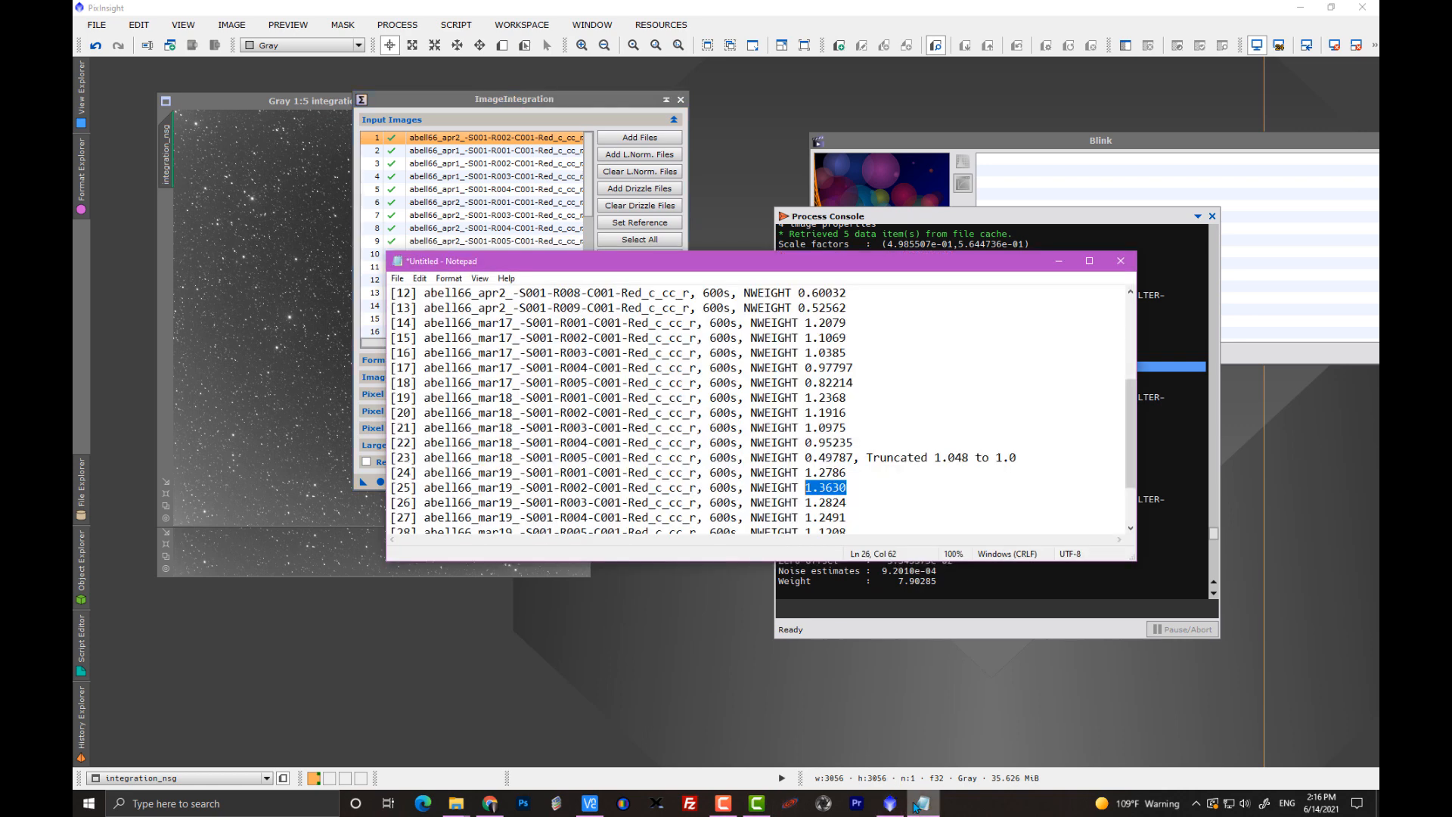
type("1.3630")
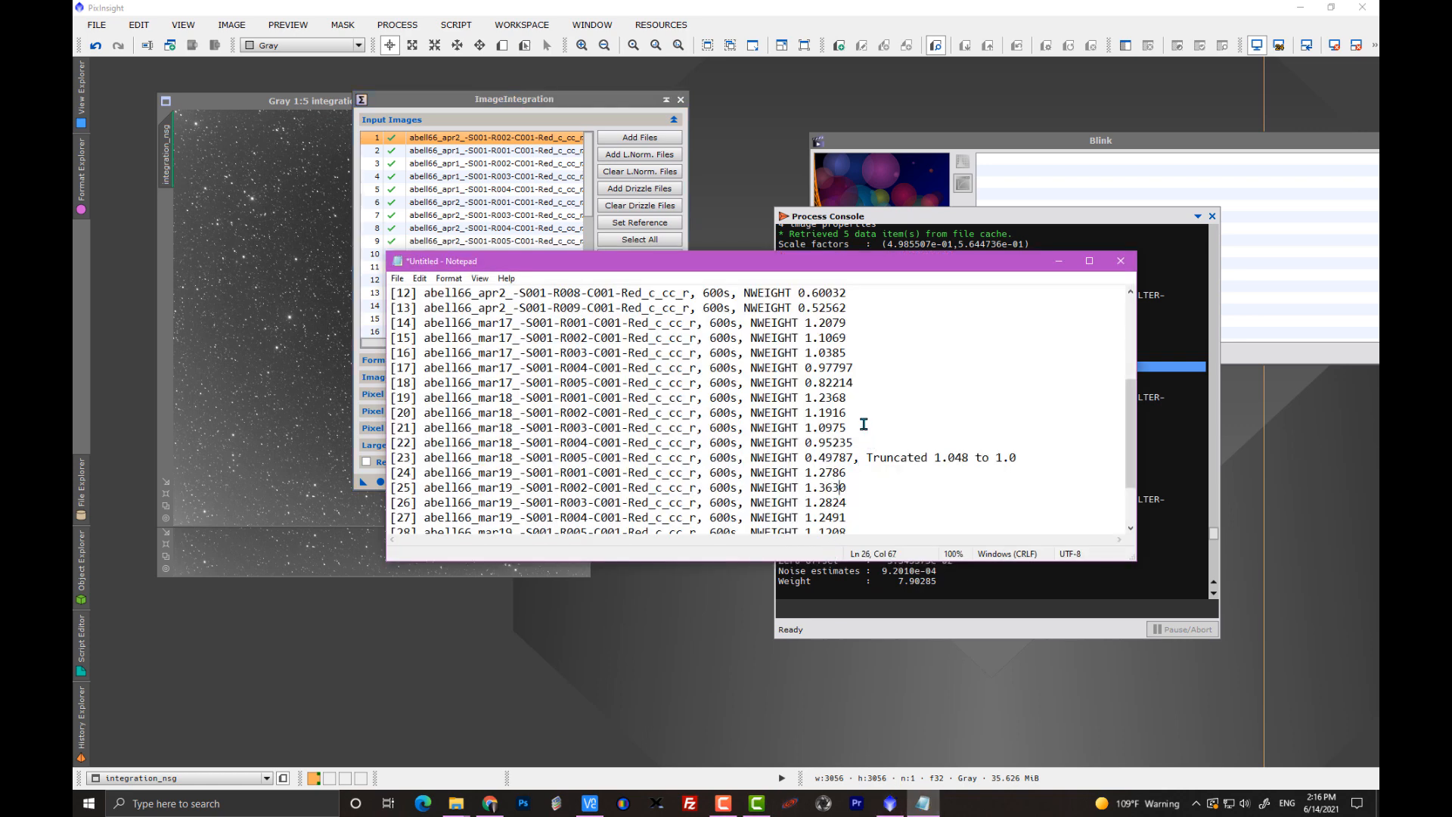
scroll(870, 431, "up", 2)
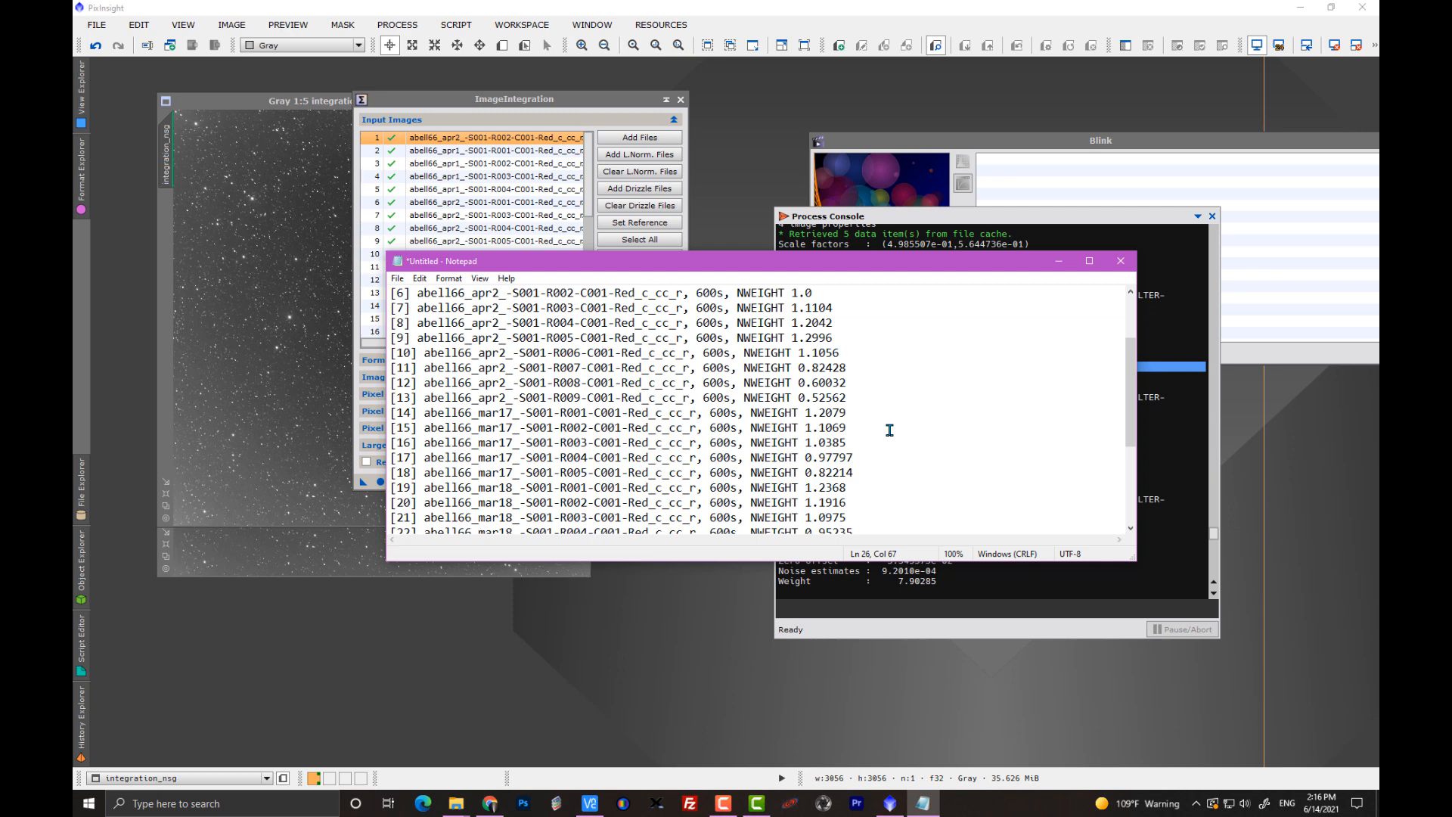
scroll(890, 431, "down", 3)
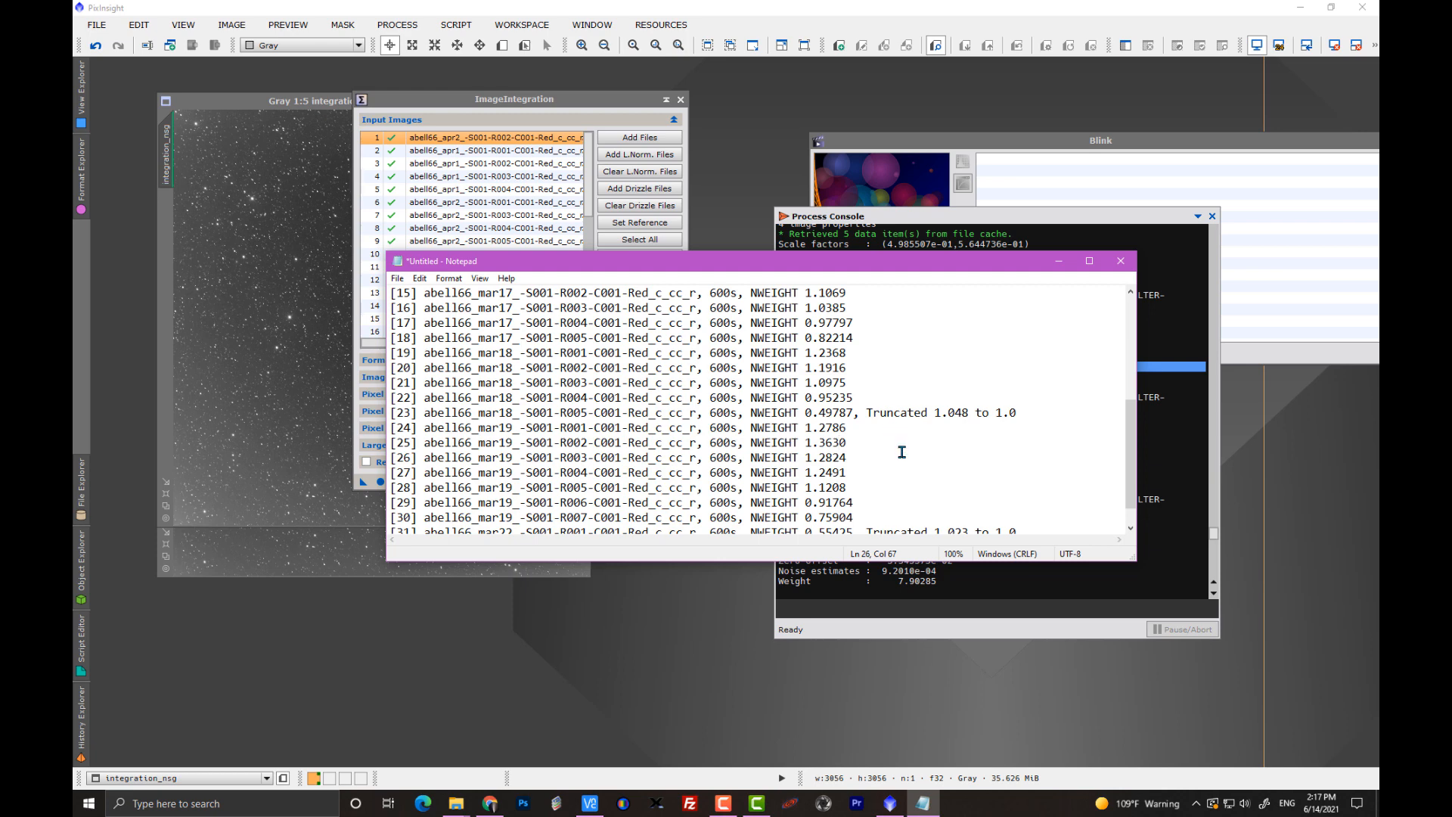
scroll(902, 452, "down", 1)
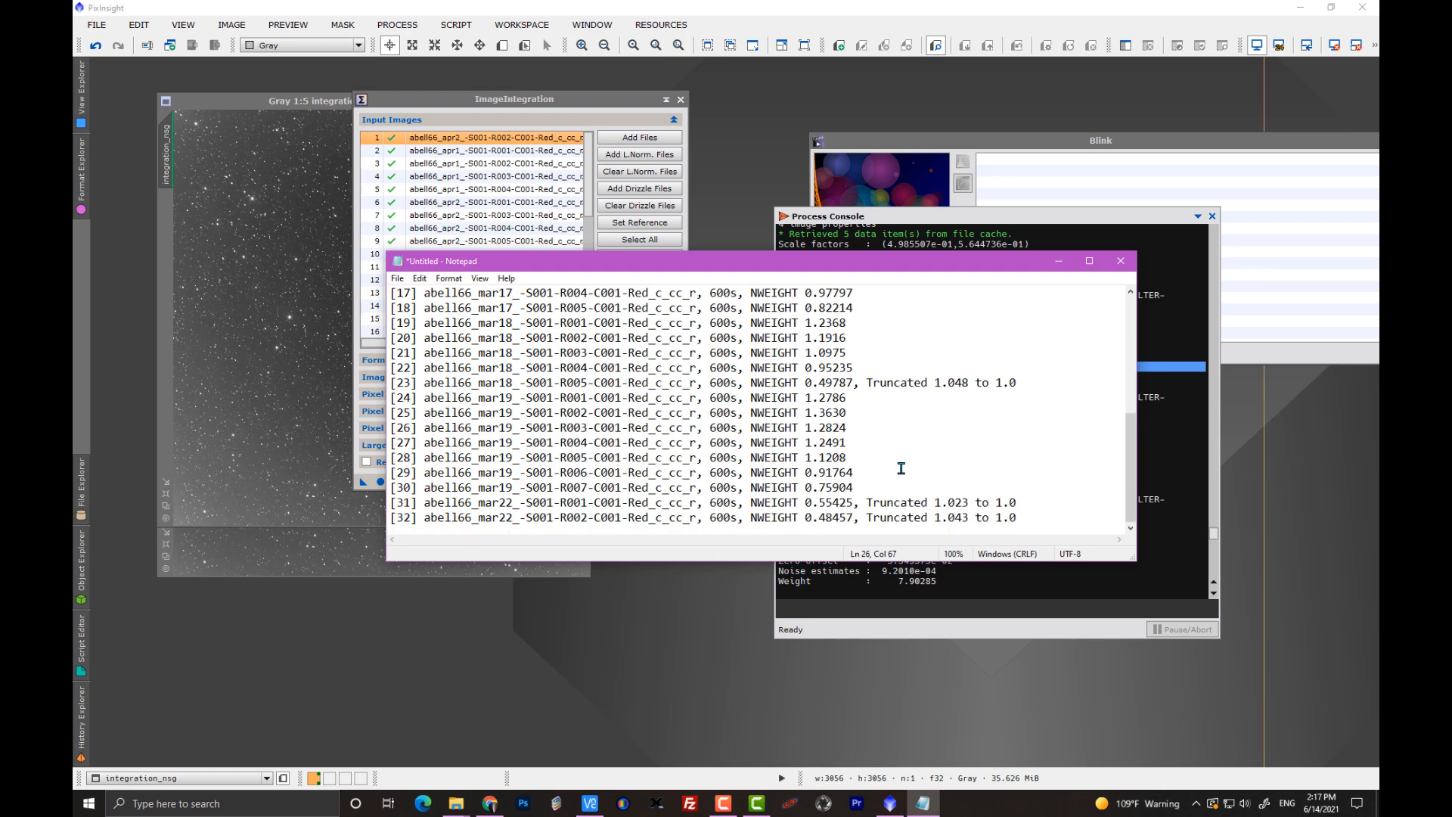
left_click_drag(854, 487, 806, 487)
left_click_drag(881, 262, 736, 164)
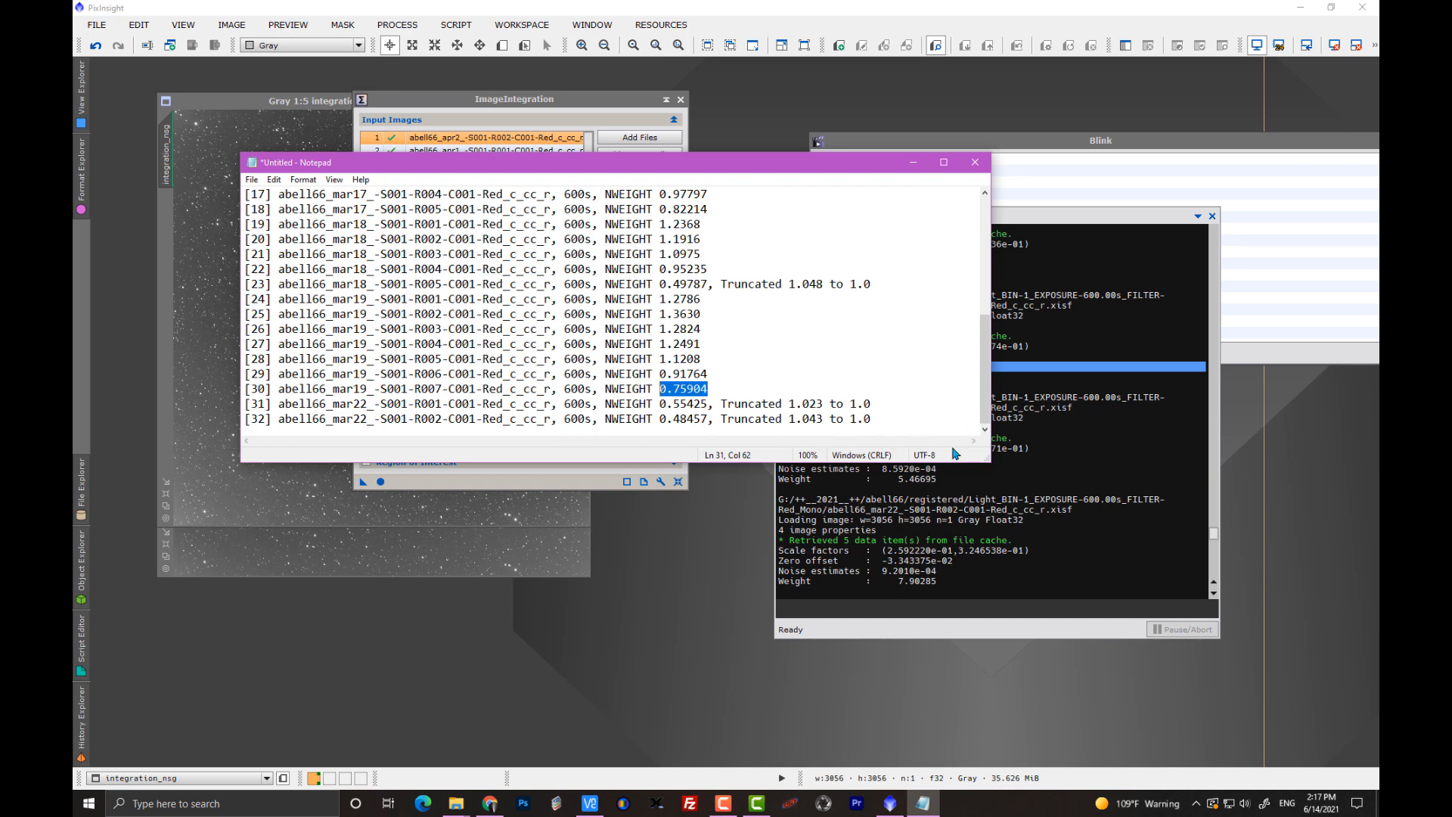
Locate the abell66_mar19 R007 entry in the Process Console and mark its weight for comparison with the NWEIGHT value.
left_click(1073, 460)
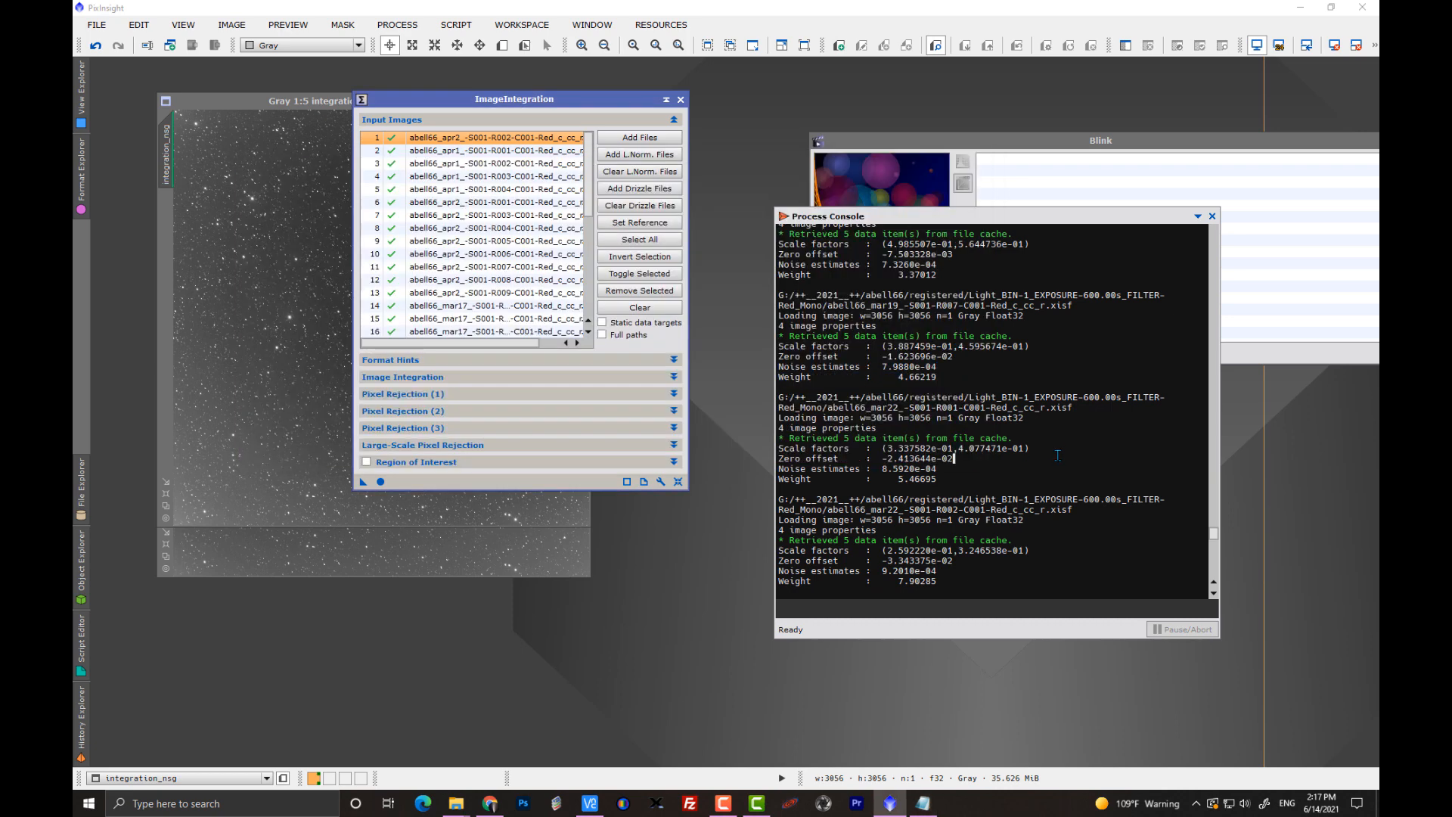
scroll(1037, 451, "up", 5)
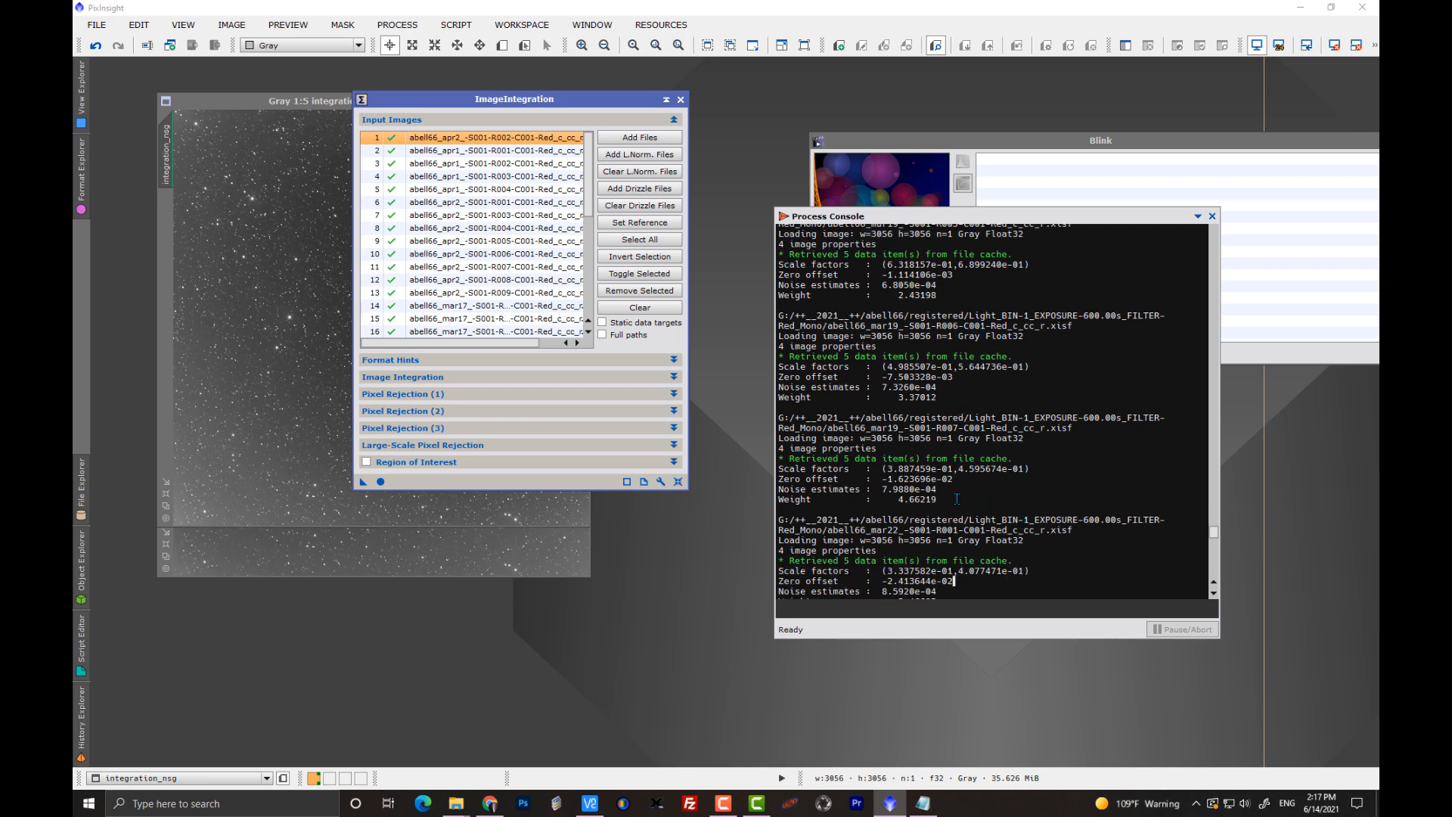
left_click_drag(940, 500, 889, 499)
Examine the standard integration weights in the Process Console from the mar19 frames back to the abell66_apr2 R002 reference frame.
scroll(999, 469, "up", 8)
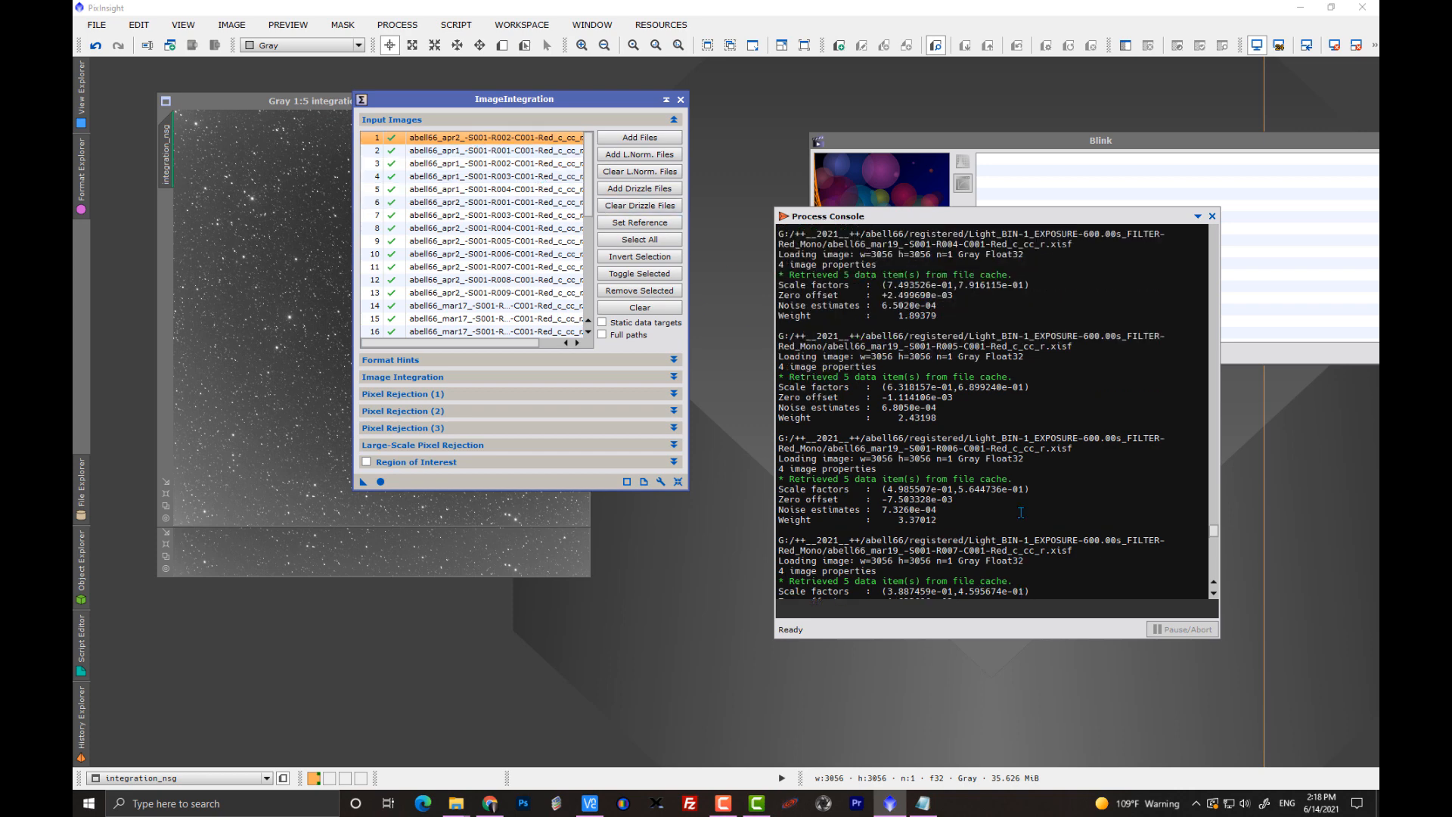
scroll(1020, 512, "up", 4)
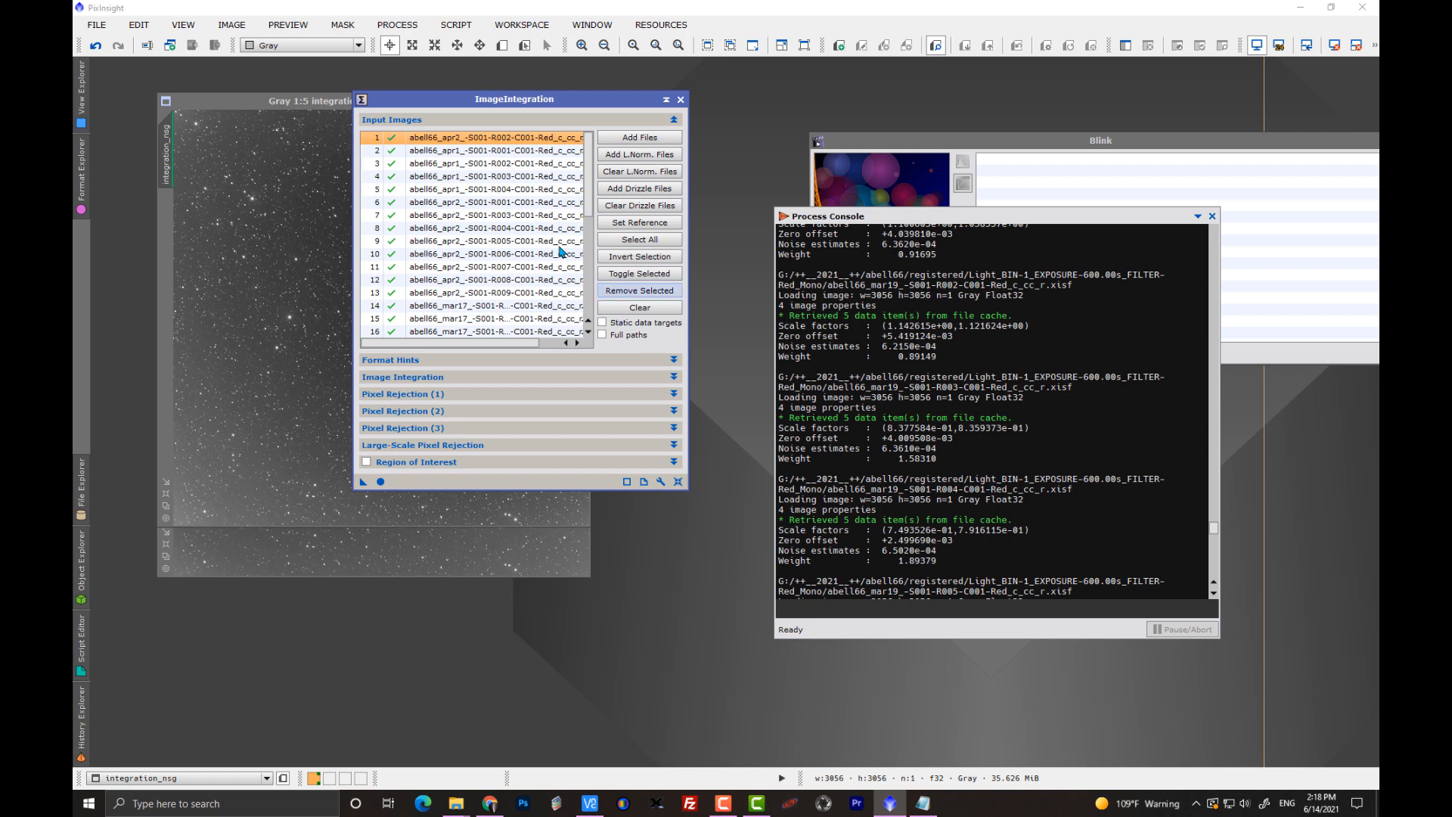
scroll(957, 395, "up", 3)
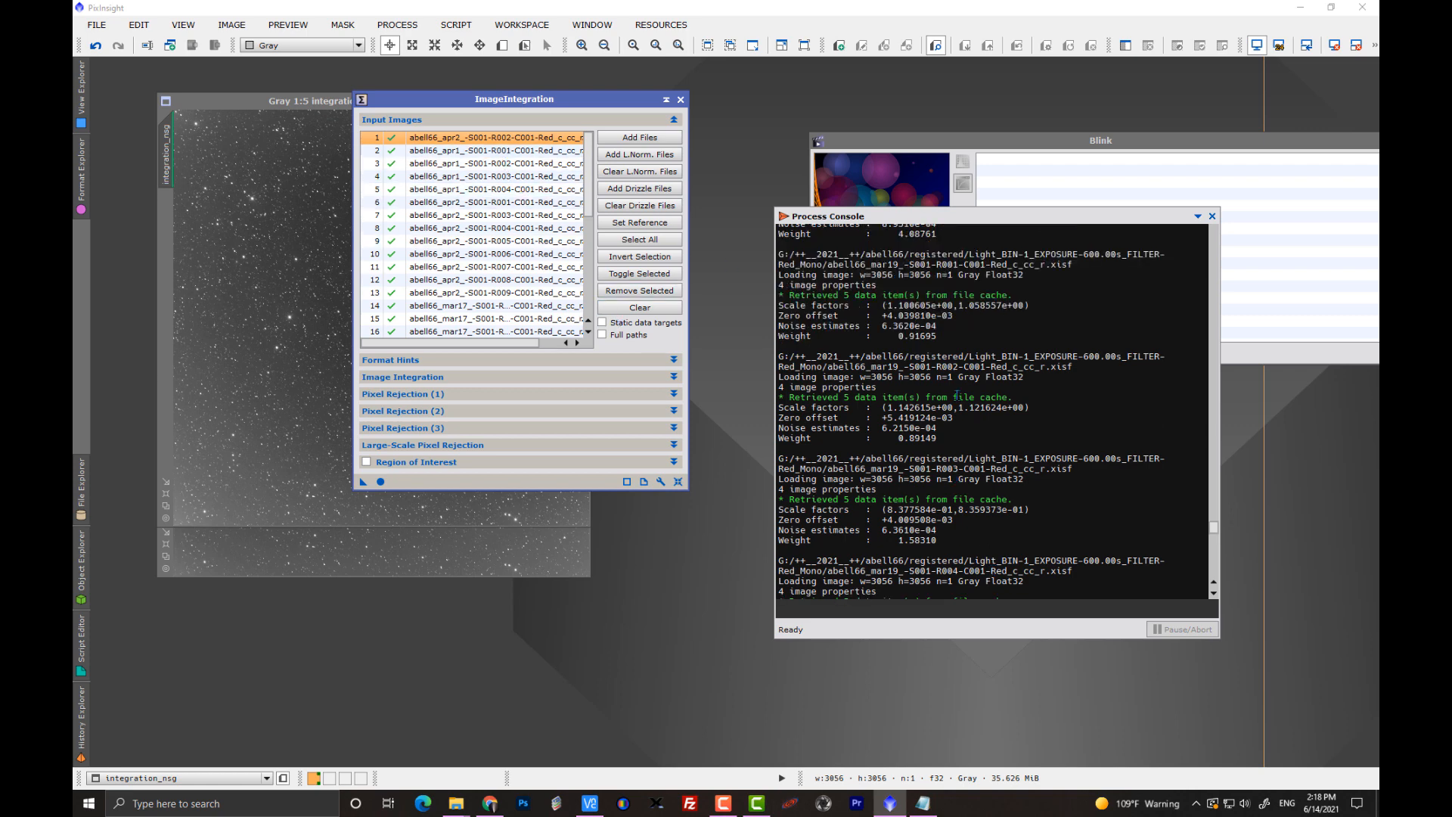
scroll(957, 395, "up", 1)
scroll(957, 396, "up", 3)
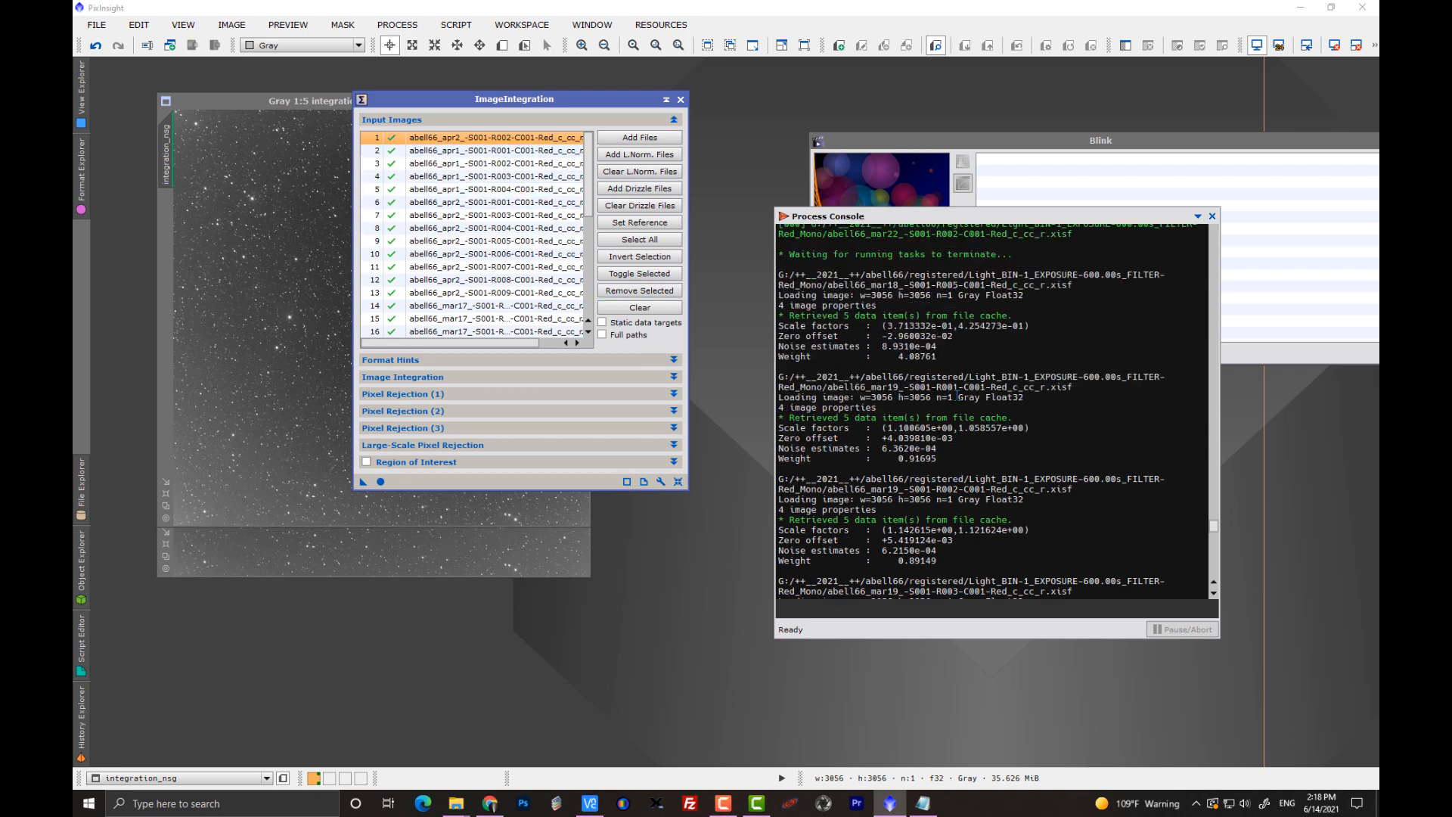
scroll(957, 395, "up", 10)
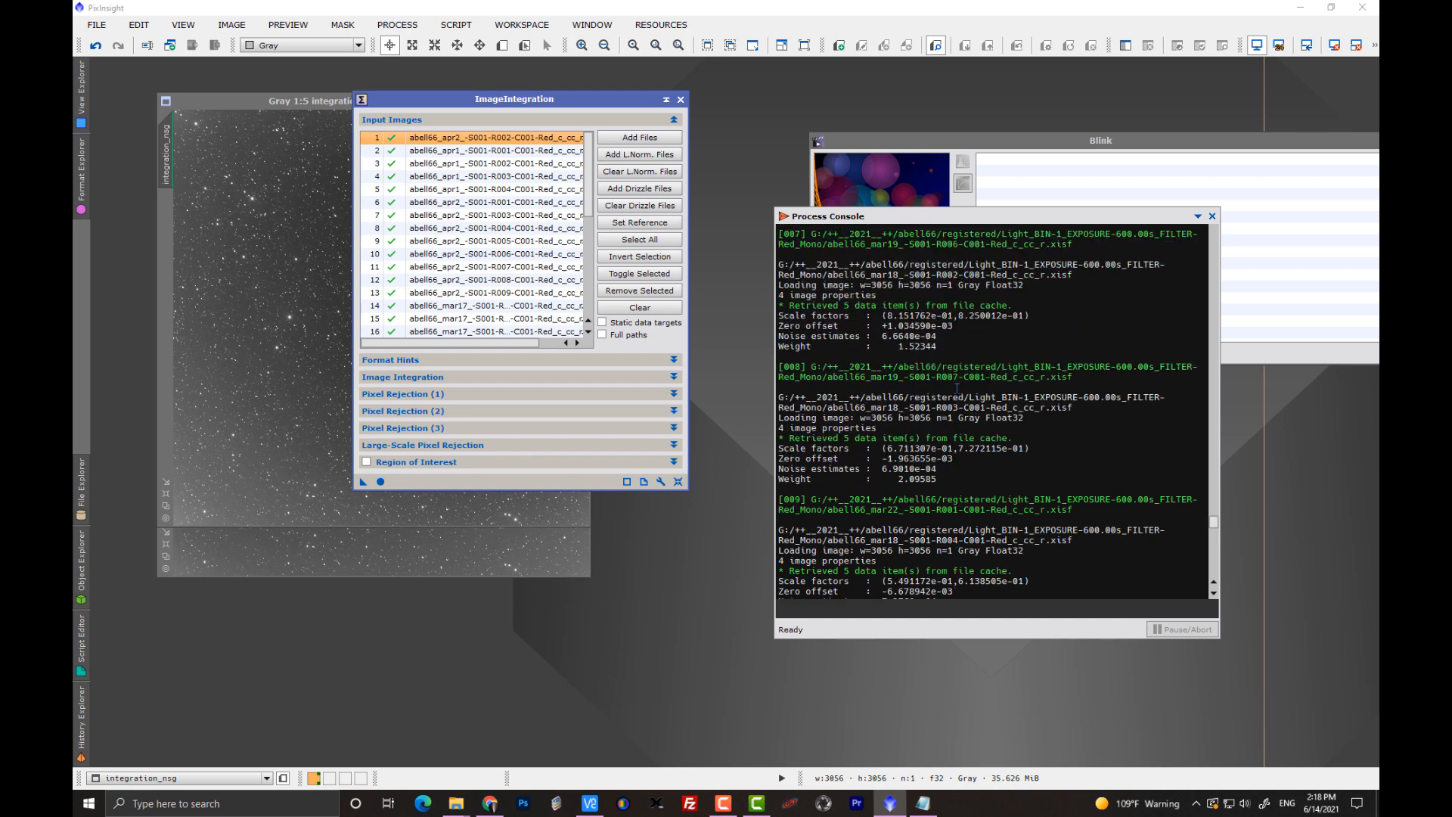
scroll(957, 389, "up", 5)
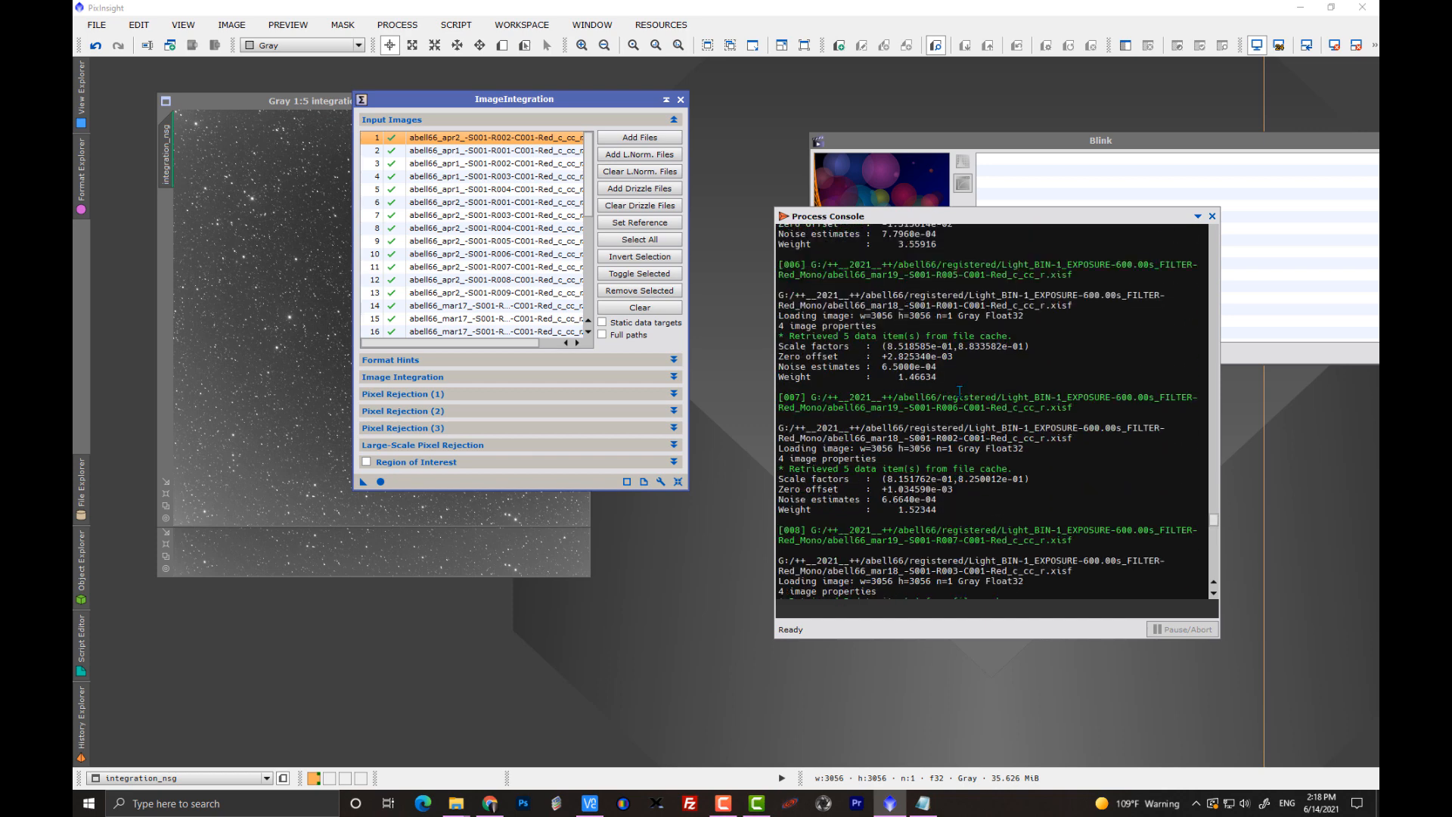
scroll(959, 391, "up", 1)
scroll(959, 391, "up", 1)
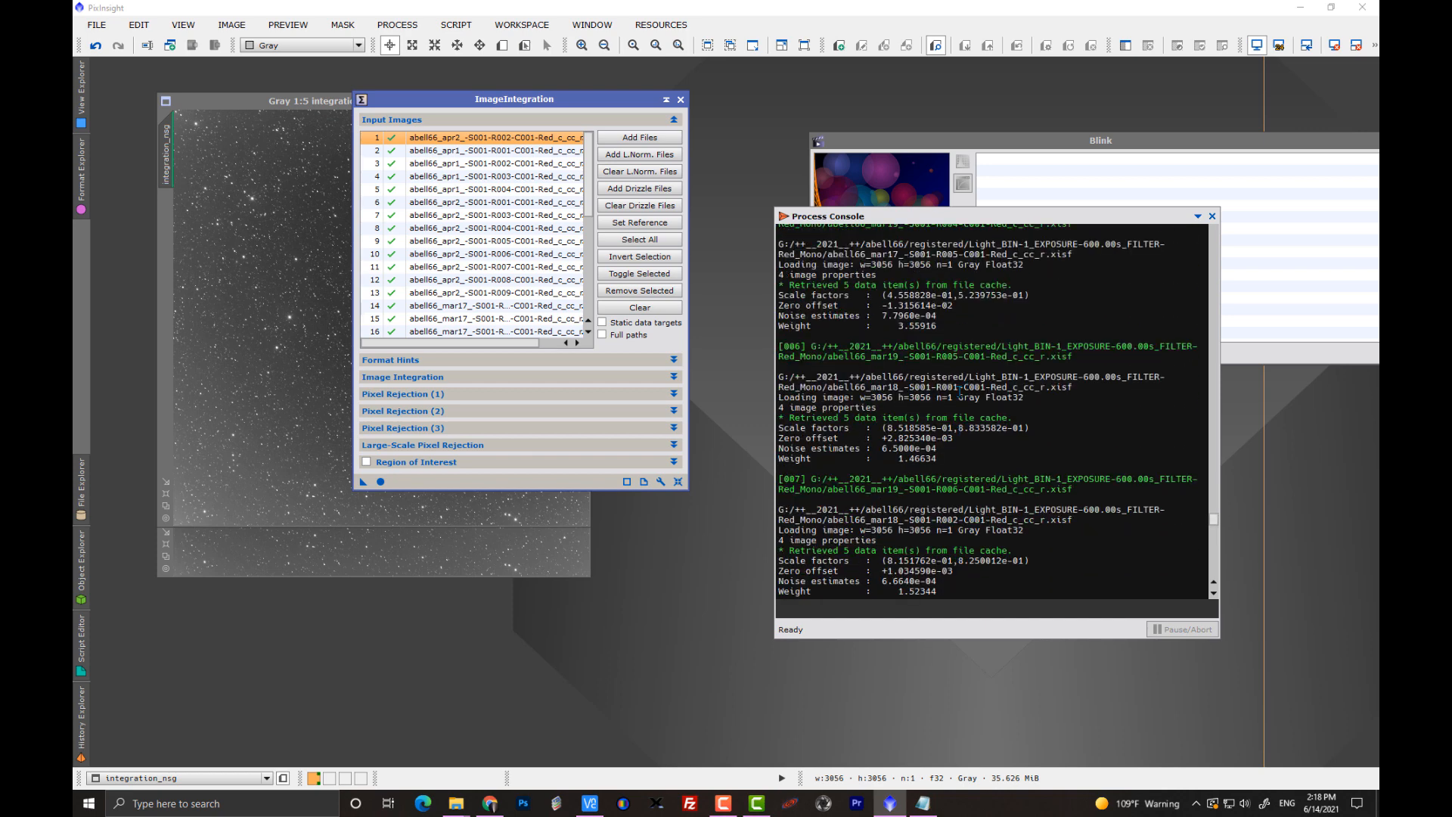
scroll(959, 391, "up", 10)
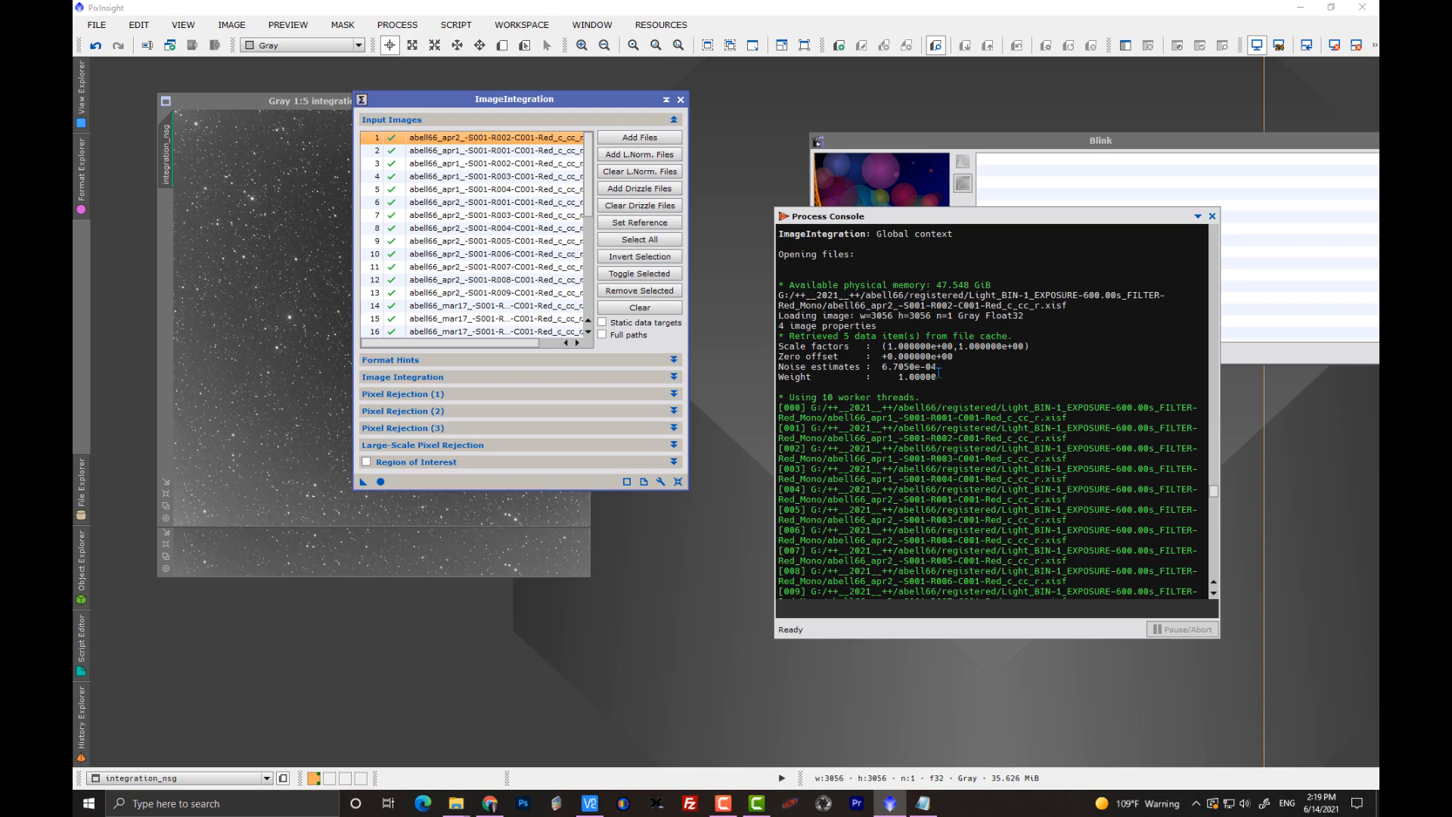
Examine the standard integration weights in the Process Console from the abell66_apr2 R002 reference frame to the highlighted abell66_mar19 R007 weight.
scroll(938, 479, "down", 10)
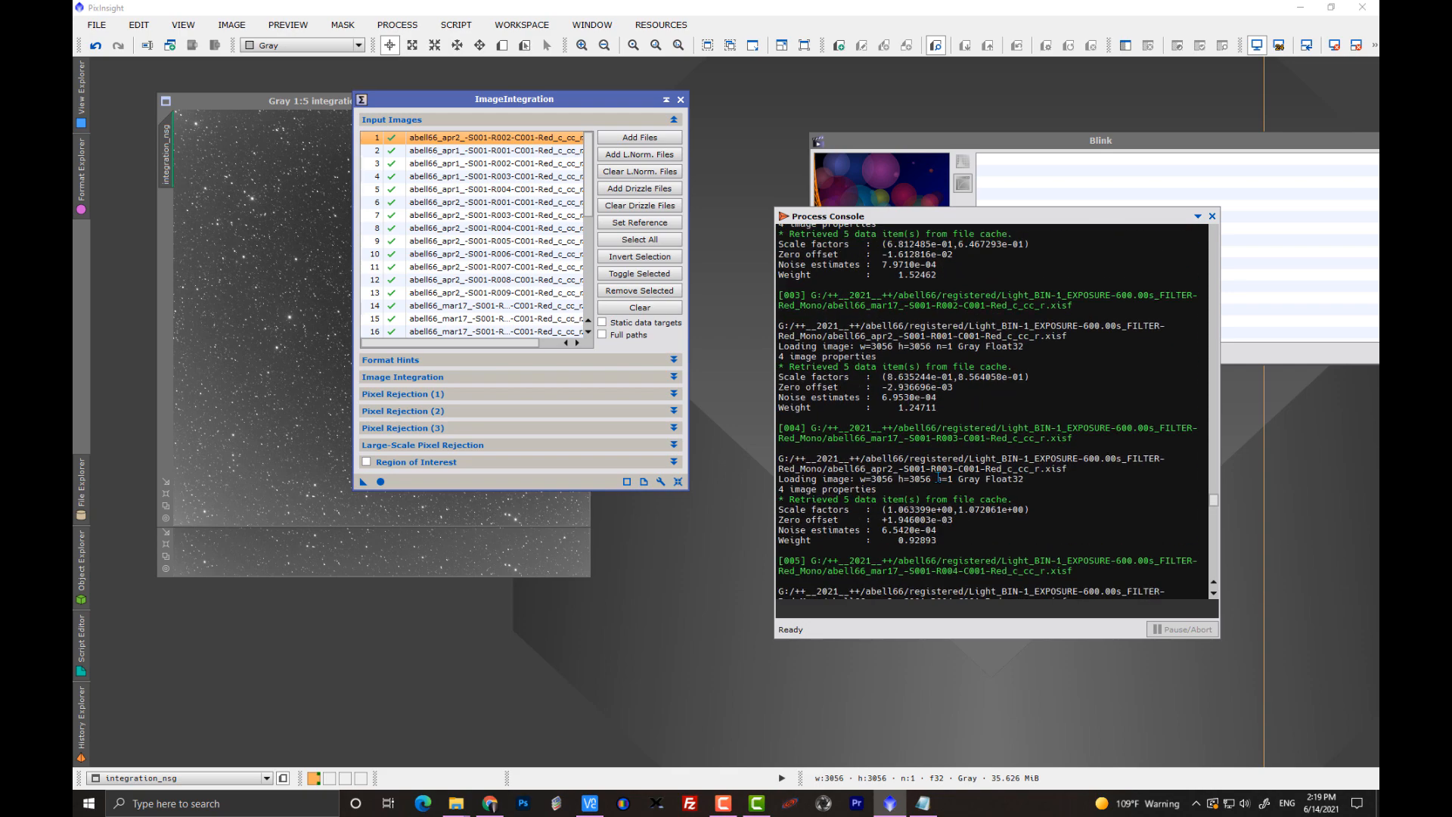
scroll(938, 478, "down", 10)
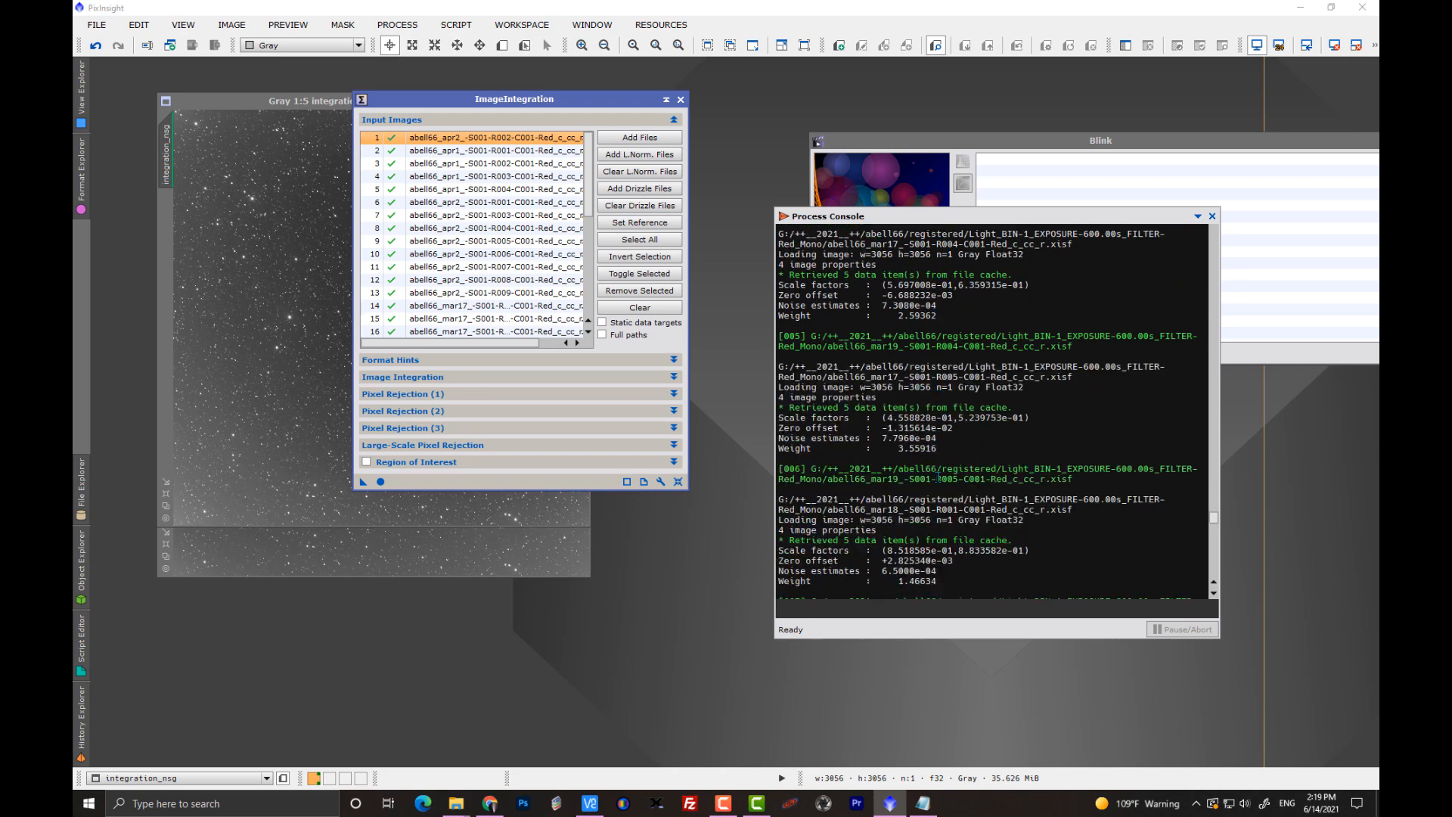
scroll(937, 478, "down", 10)
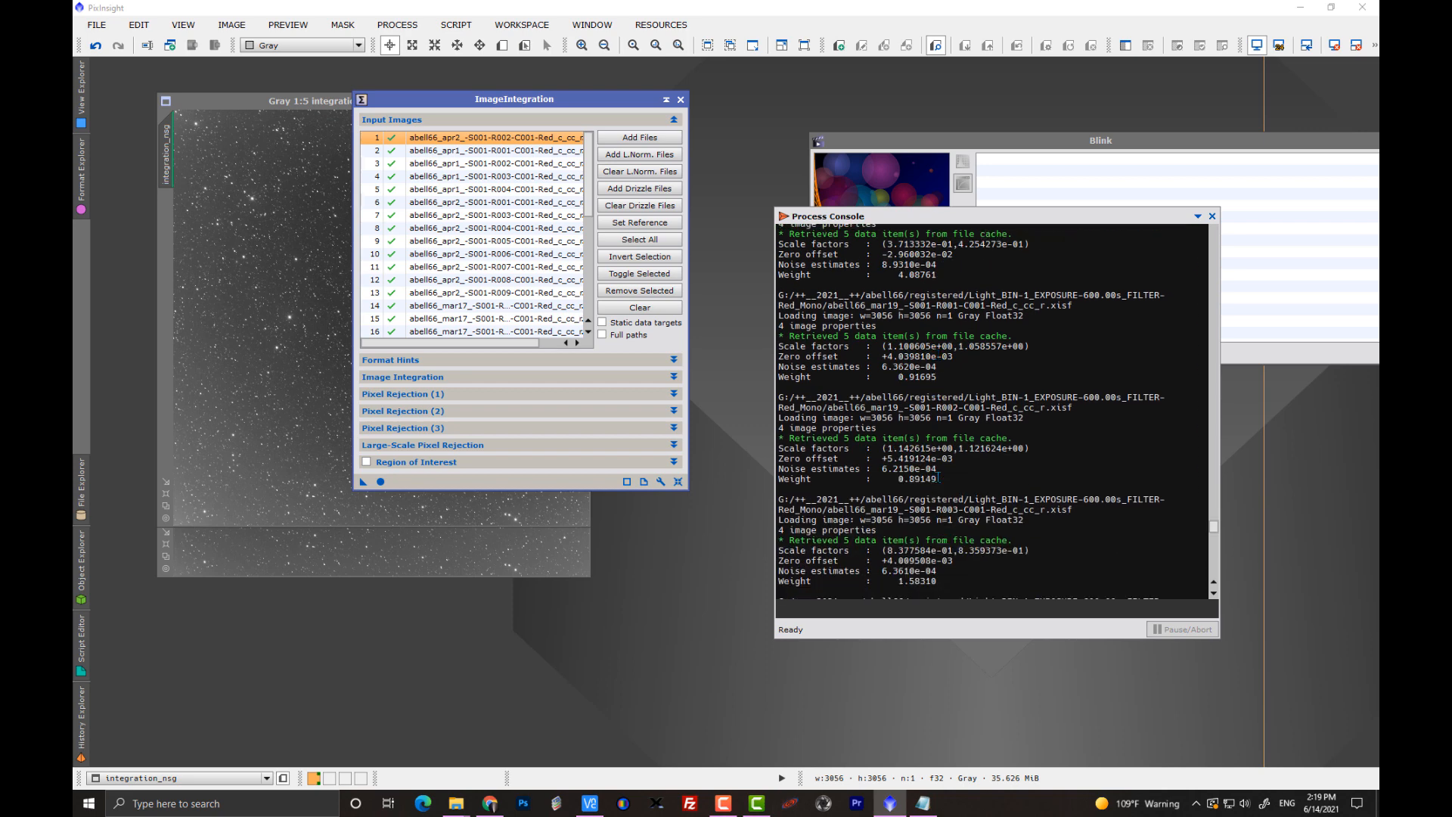
scroll(938, 478, "down", 13)
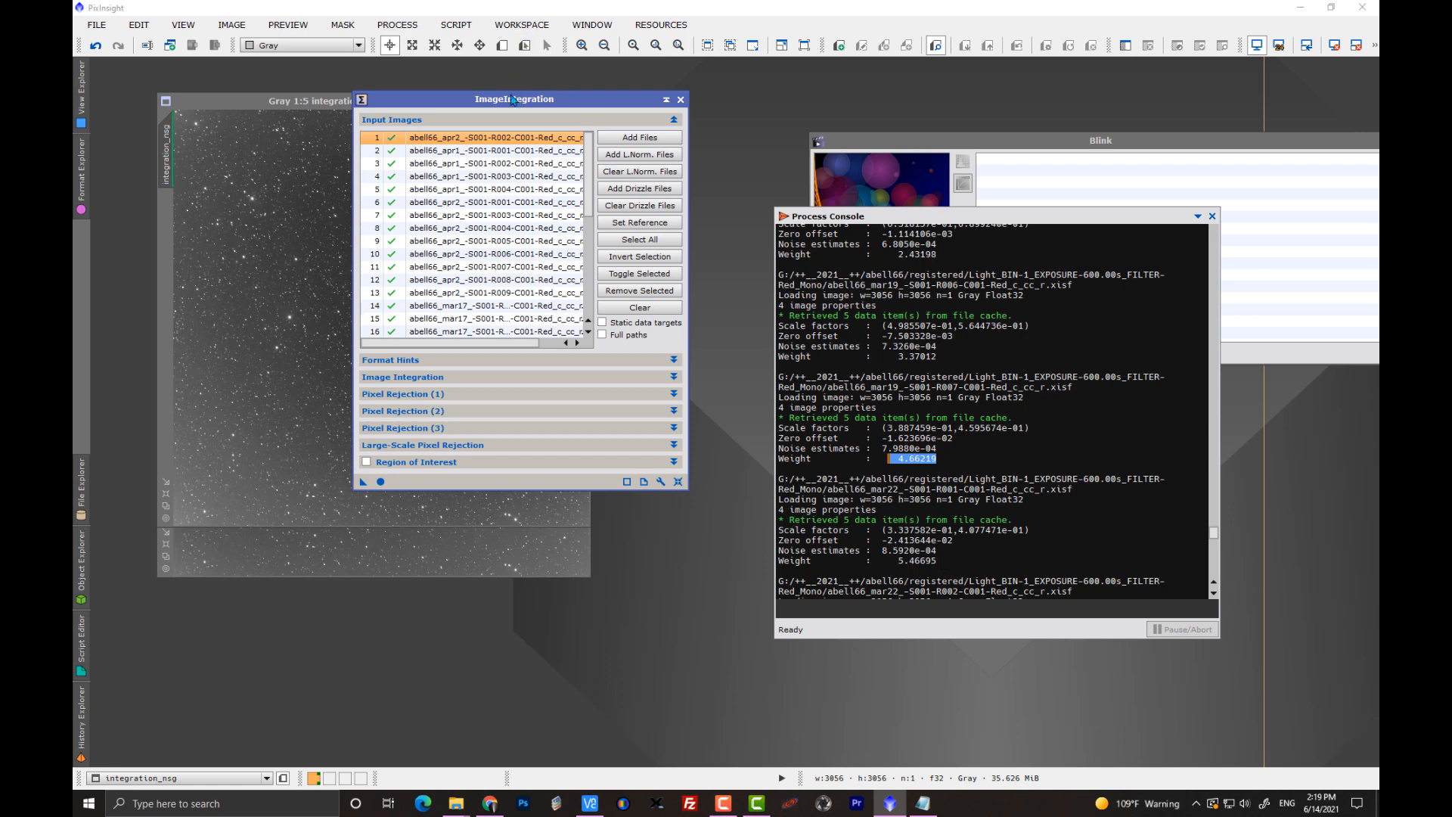
Rearrange the ImageIntegration and Blink windows so that the Process Console weights and Blink's file controls are accessible.
left_click_drag(524, 104, 761, 123)
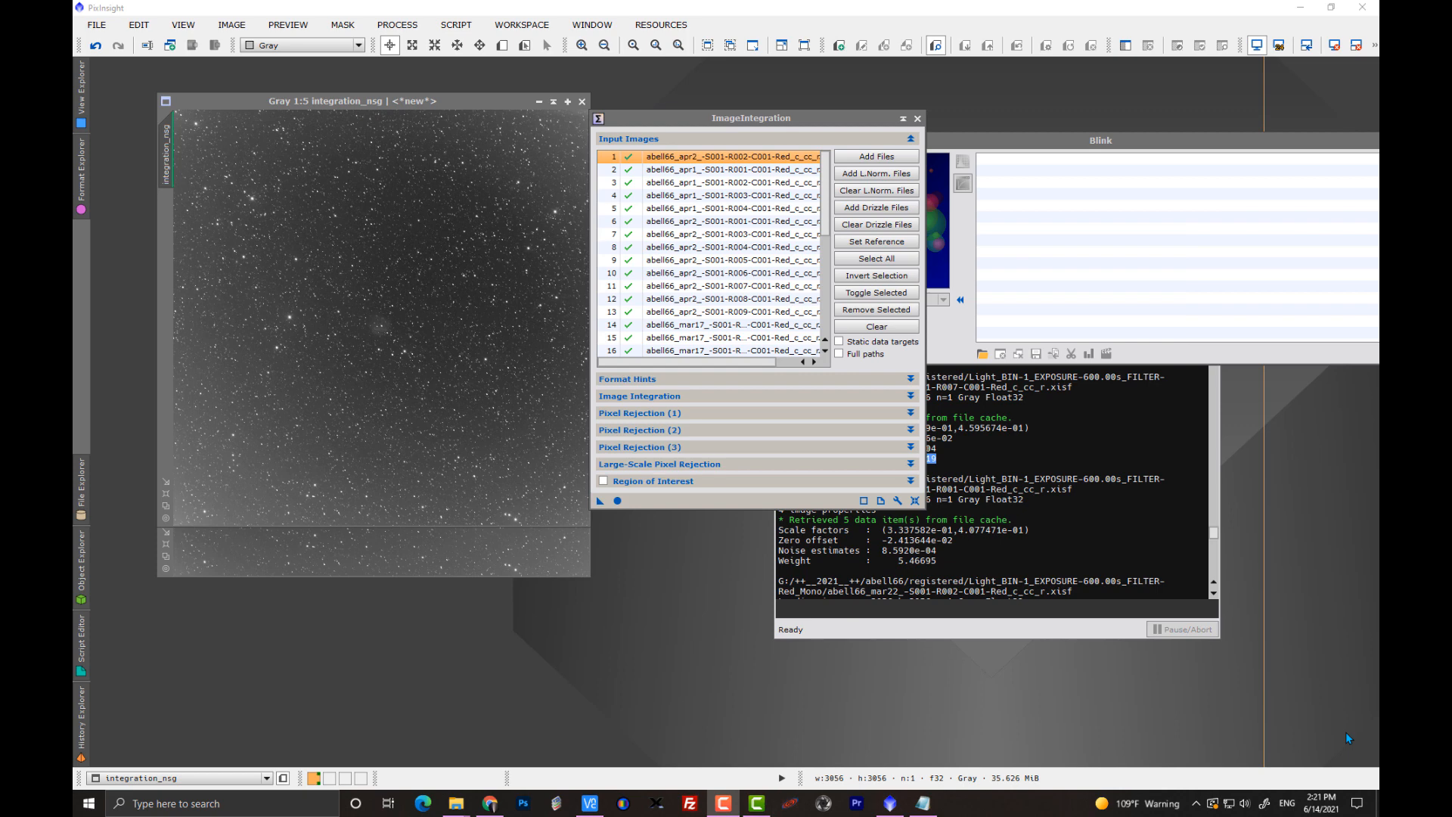
left_click_drag(732, 131, 594, 109)
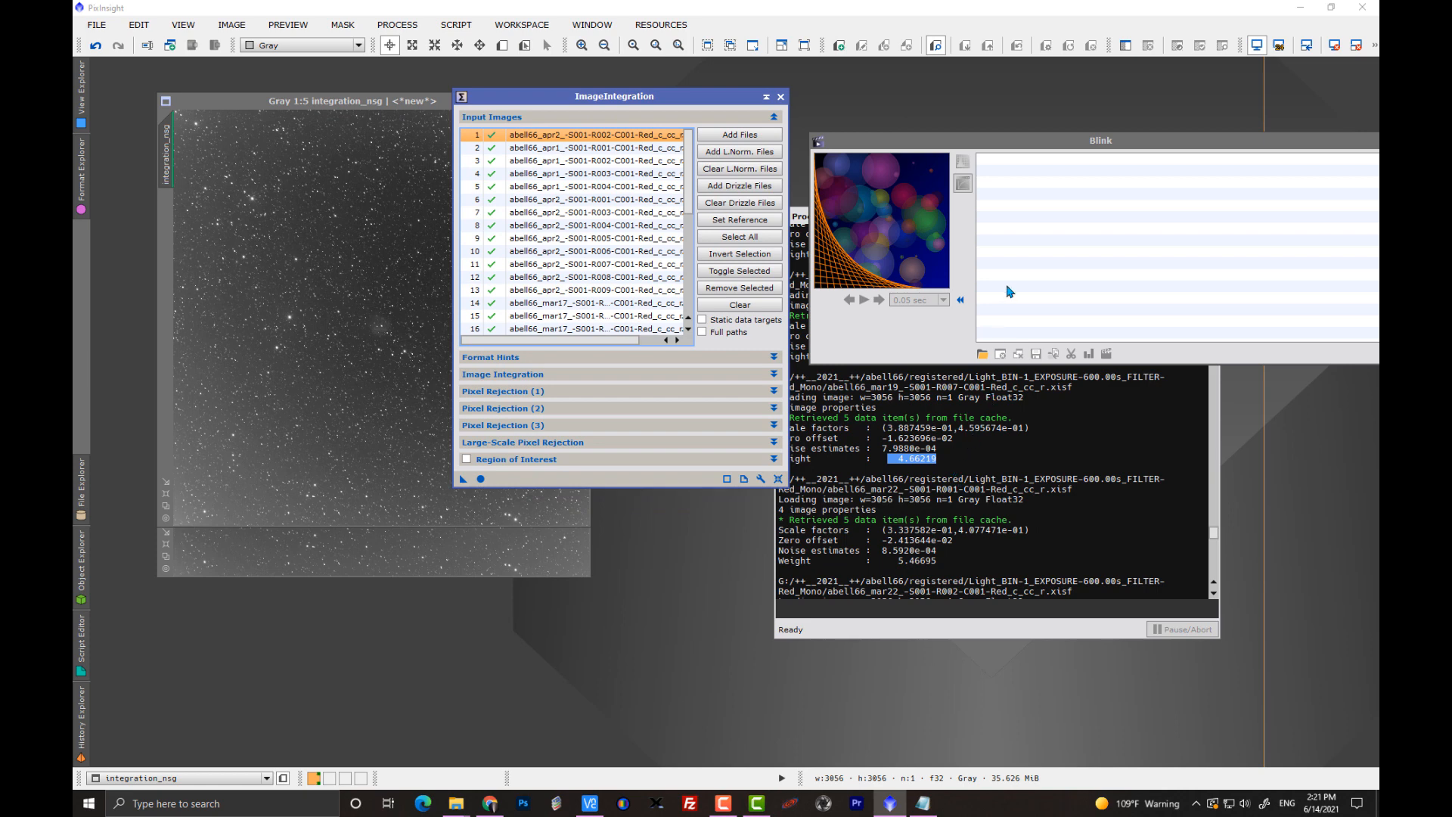
left_click_drag(955, 144, 994, 68)
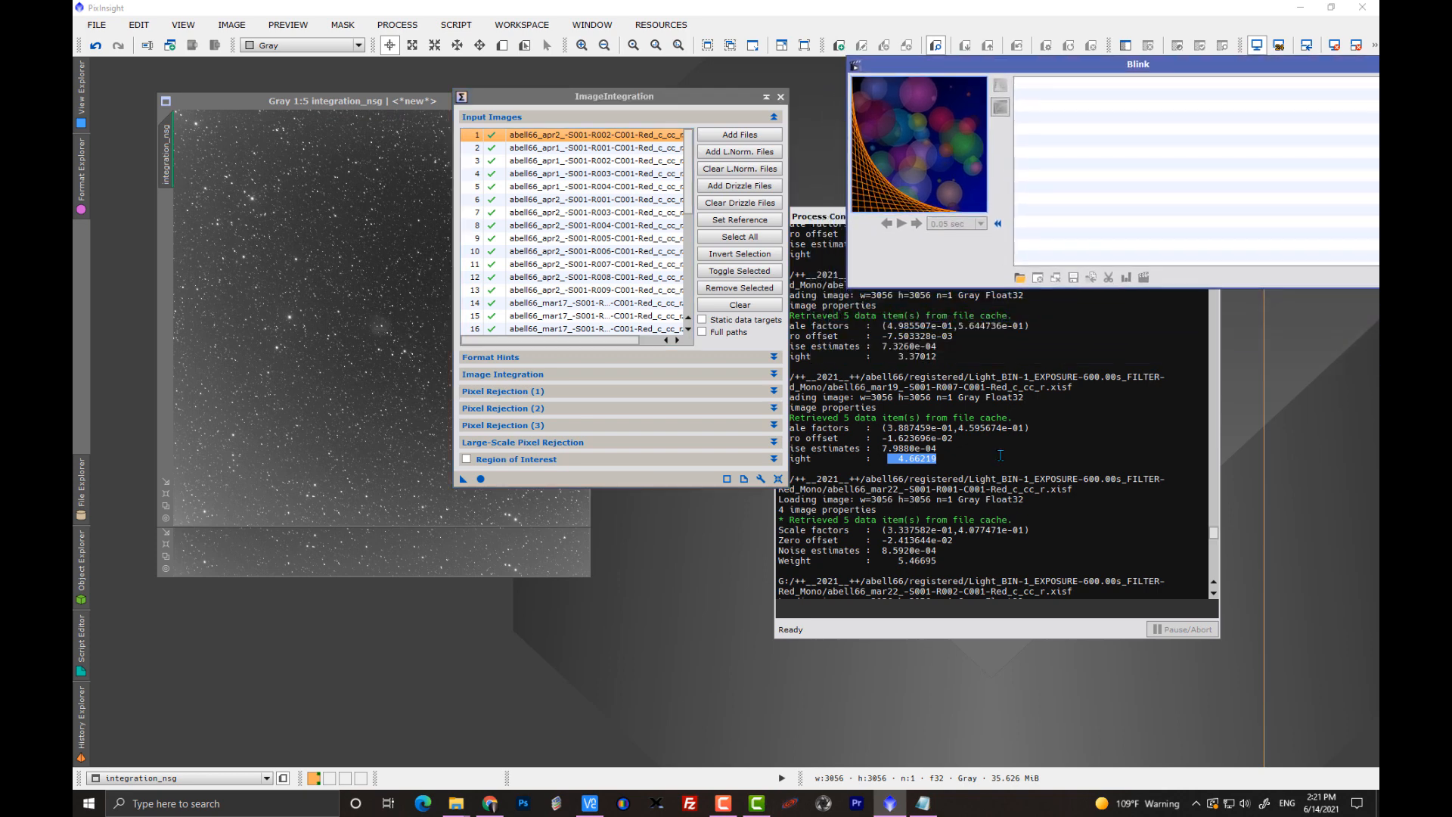
left_click_drag(673, 97, 575, 65)
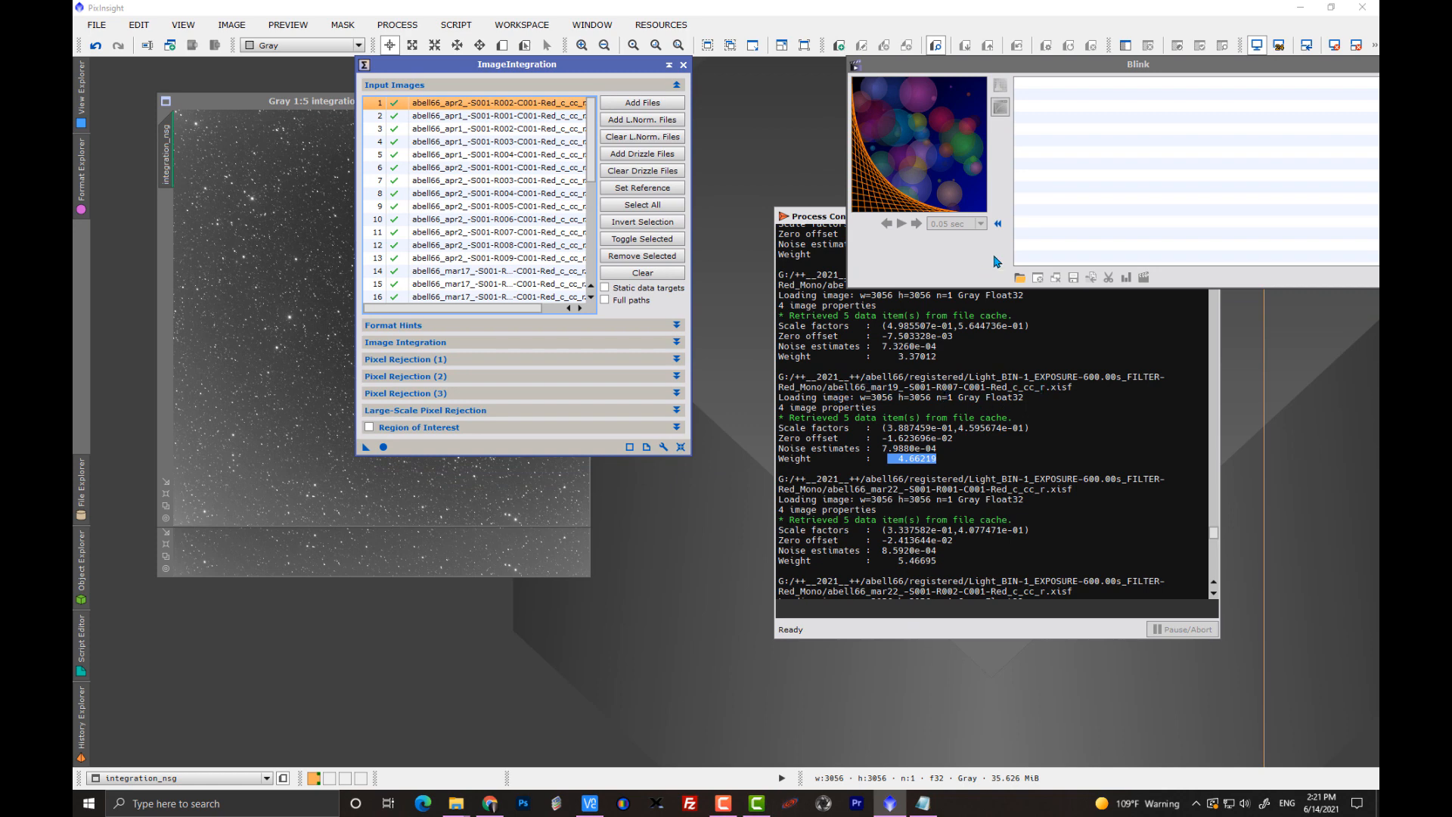
left_click_drag(1009, 69, 872, 70)
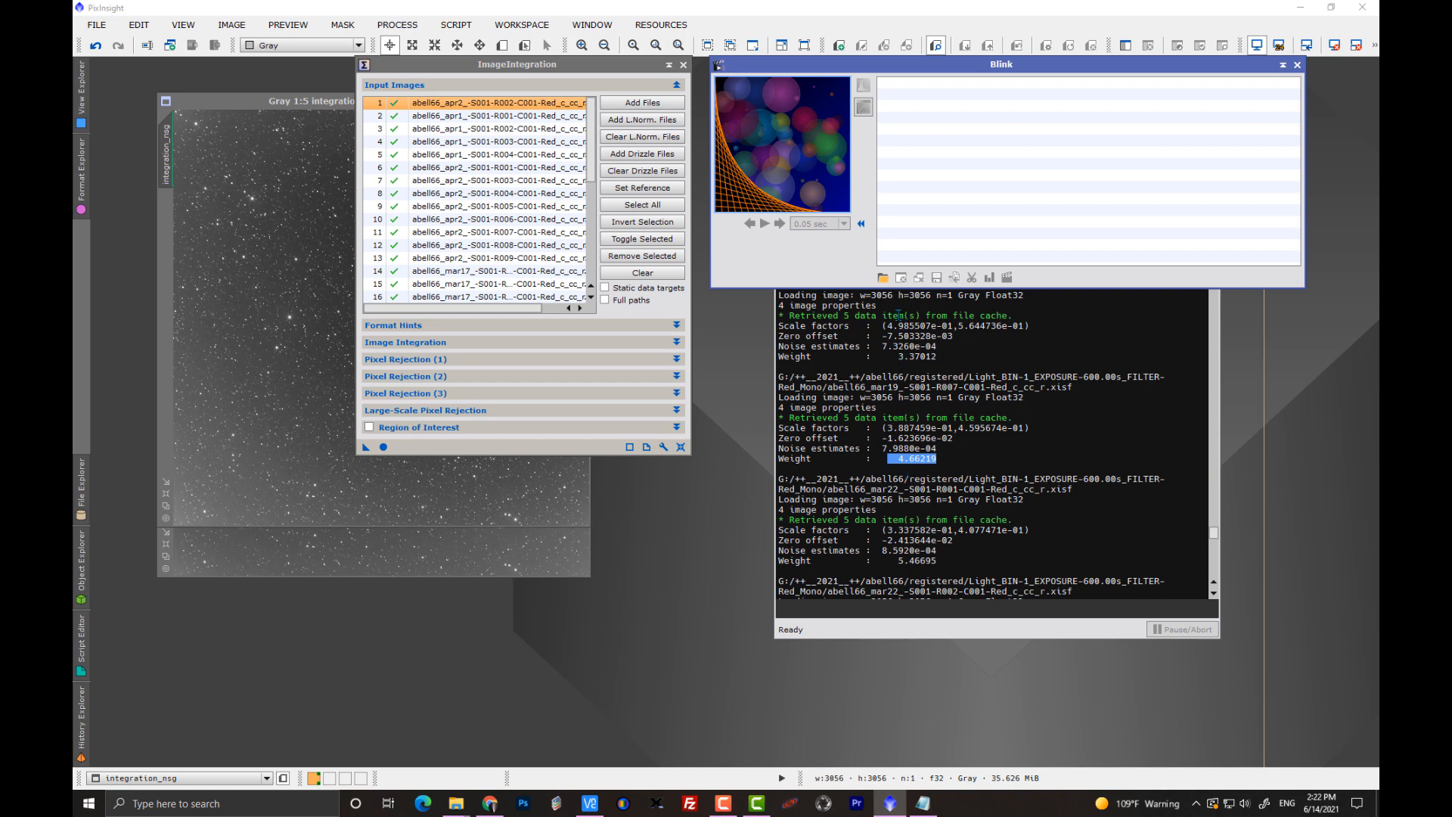
Load the unnormalized registered frames abell66_apr2_-S001-R002-C001-Red_c_cc_r.xisf and abell66_mar19_-S001-R007-C001-Red_c_cc_r.xisf into Blink.
left_click(881, 278)
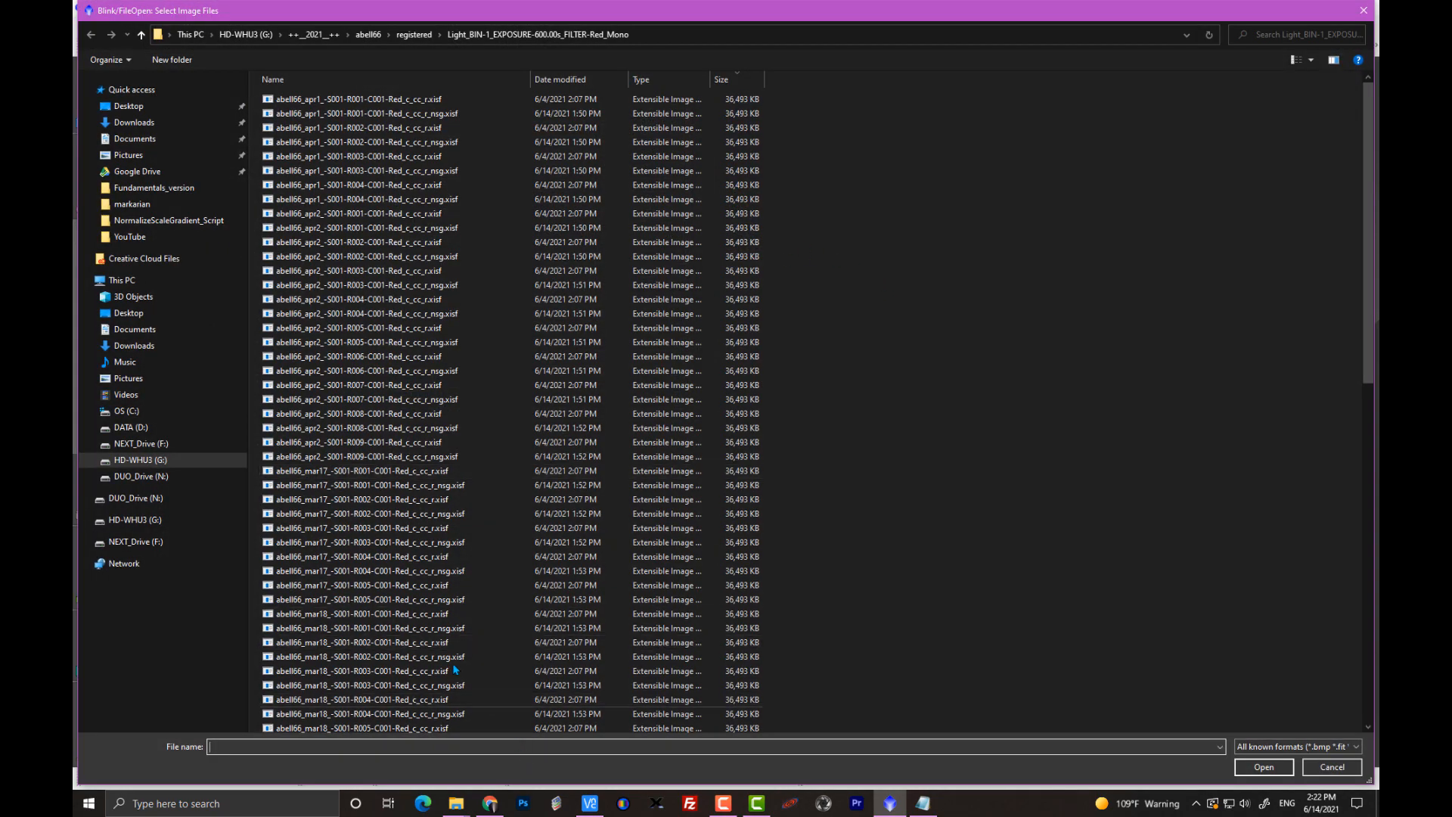
scroll(402, 607, "down", 1)
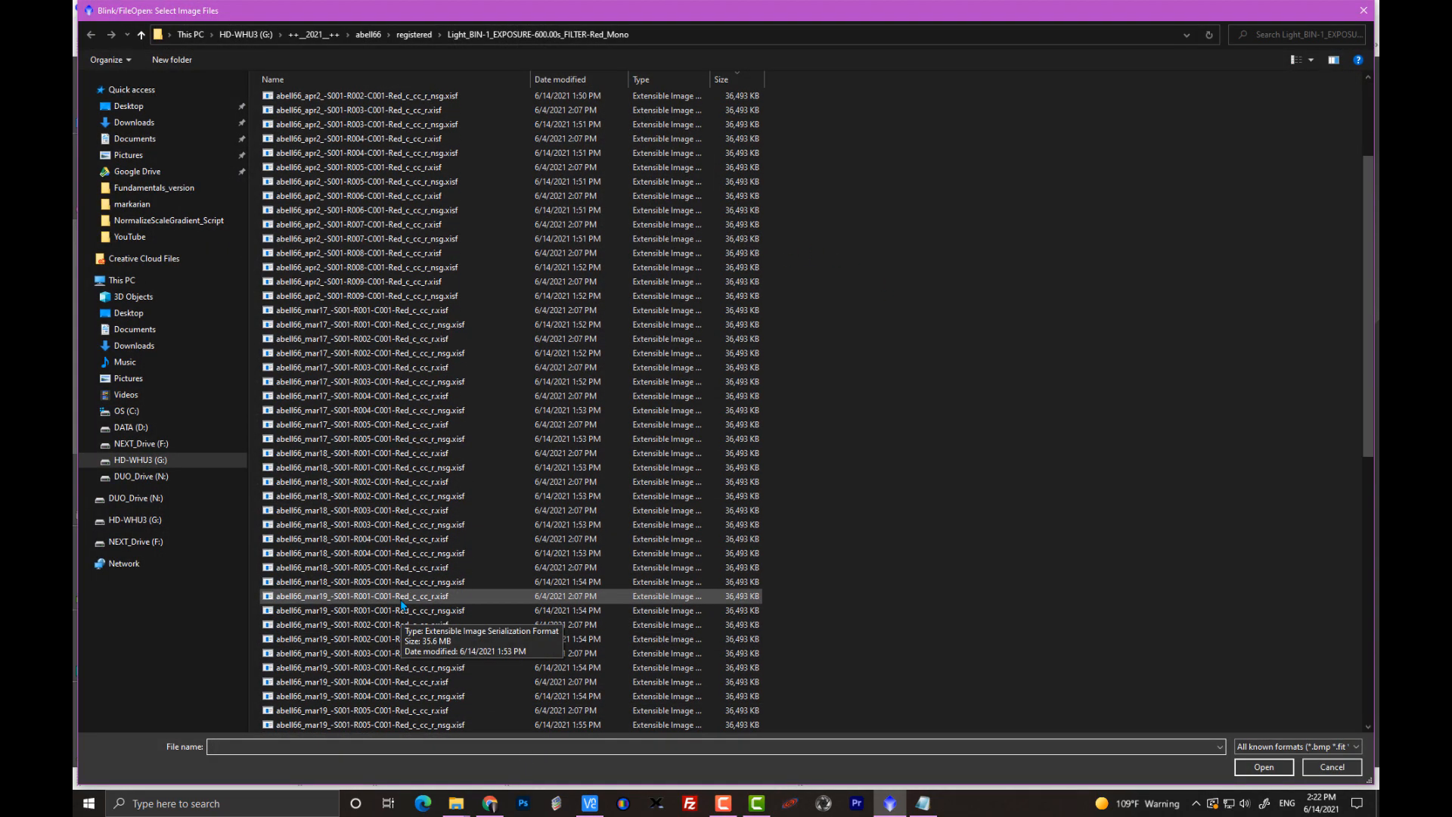
scroll(404, 605, "down", 15)
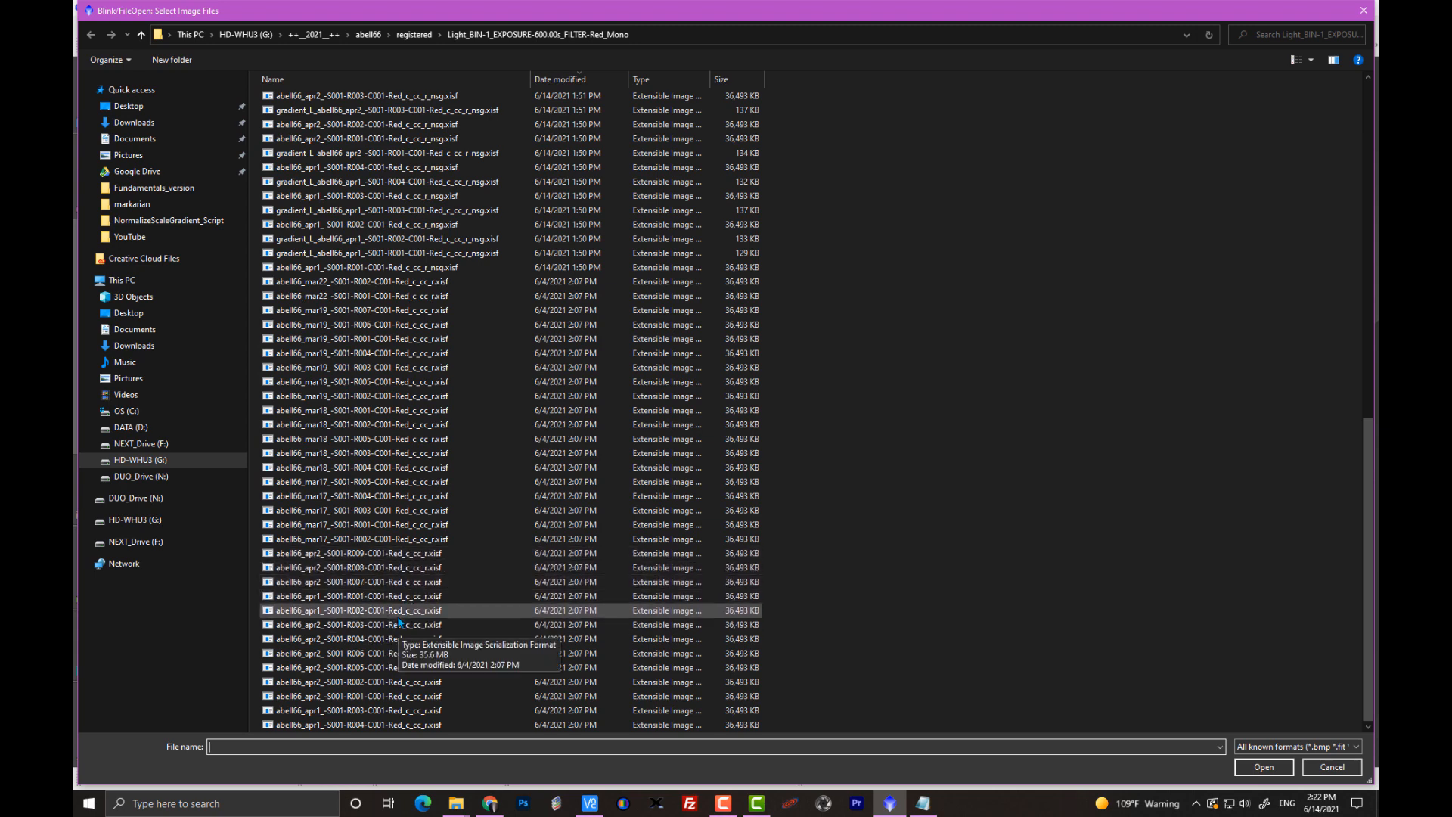
left_click(409, 683)
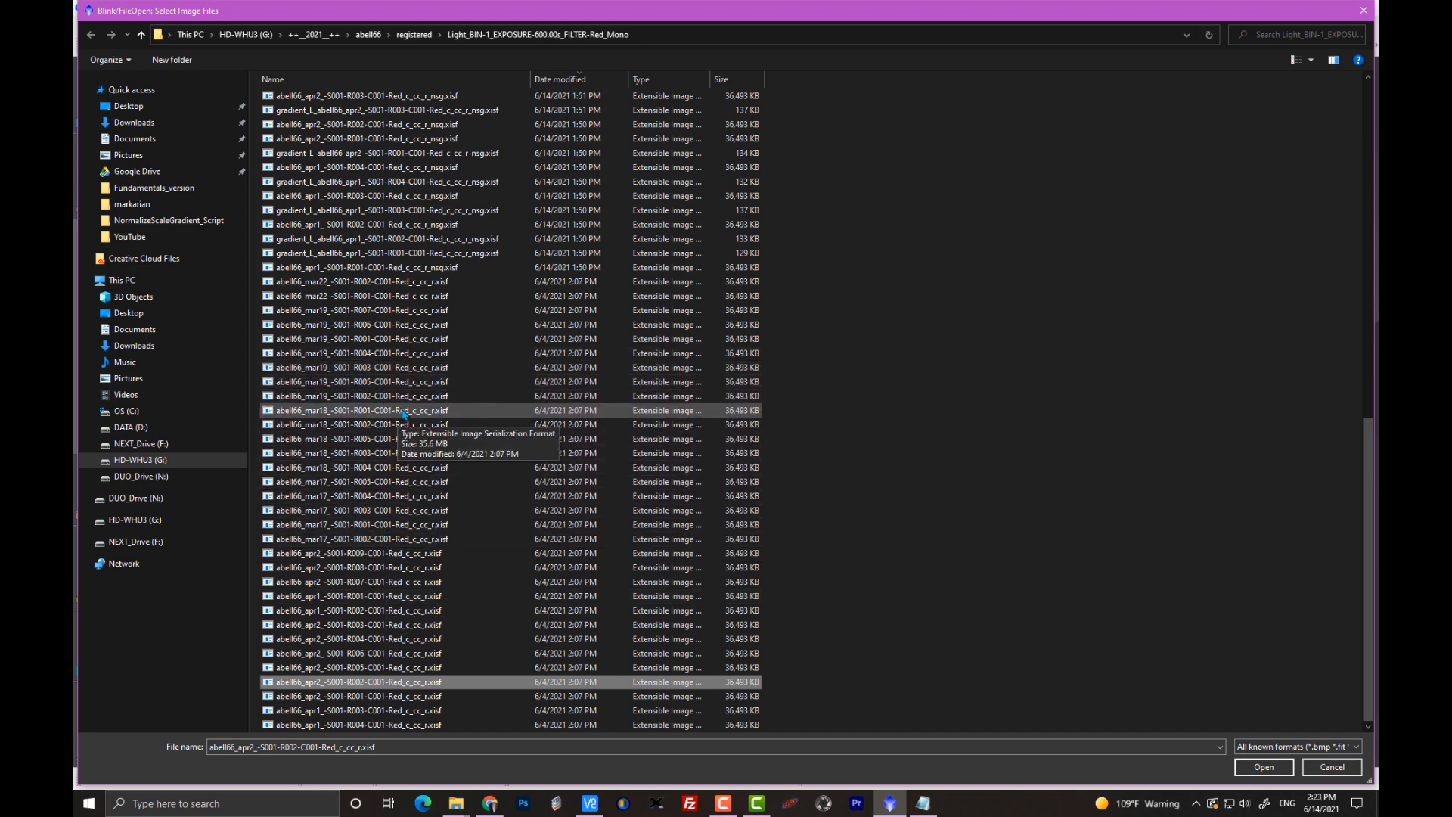
left_click(402, 311, "ctrl")
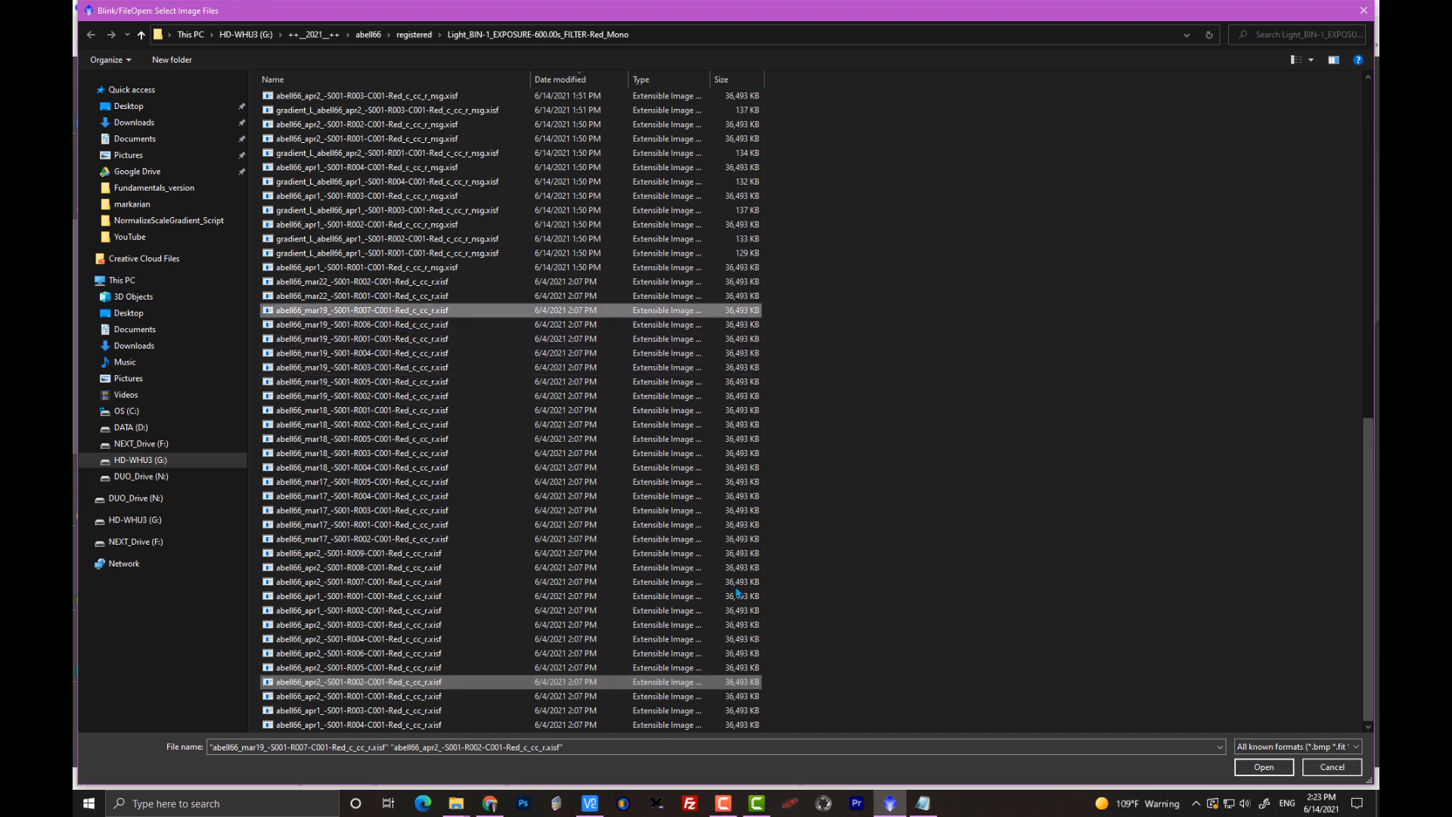
left_click(1266, 769)
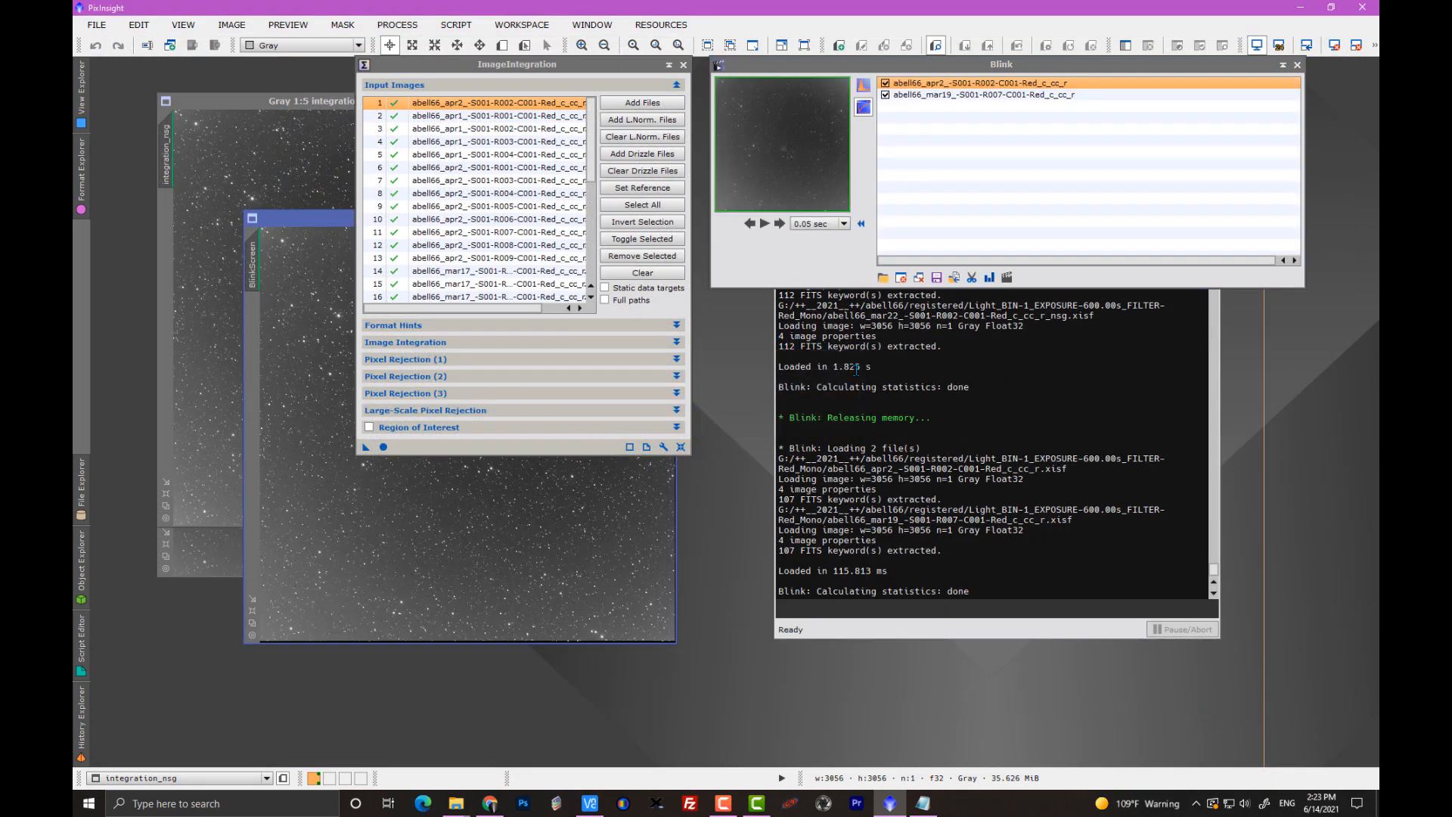
Check the abell66_mar19 R007 NWEIGHT entry in the Notepad list and put the list away.
scroll(856, 369, "up", 5)
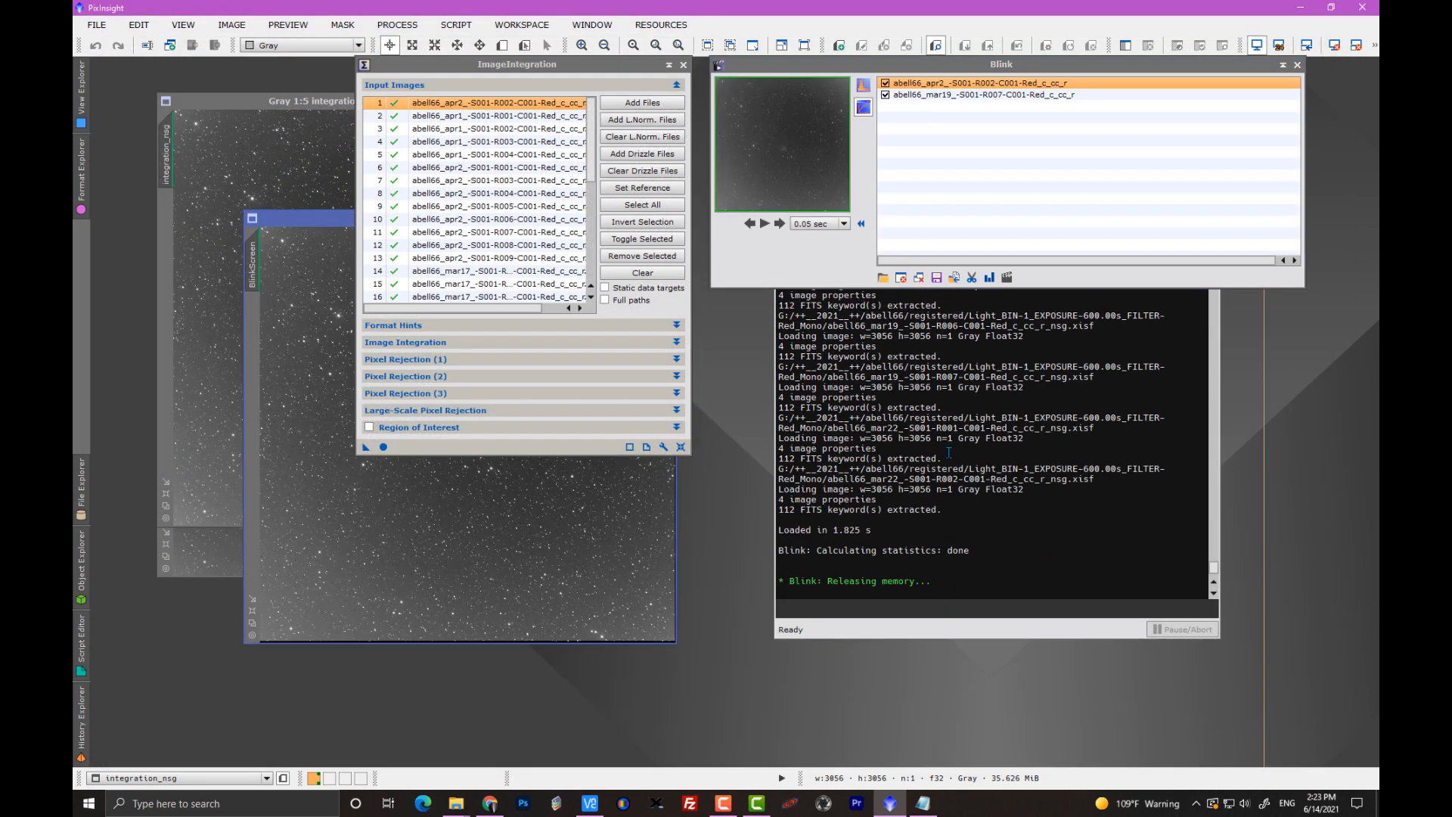
key("alt+Tab")
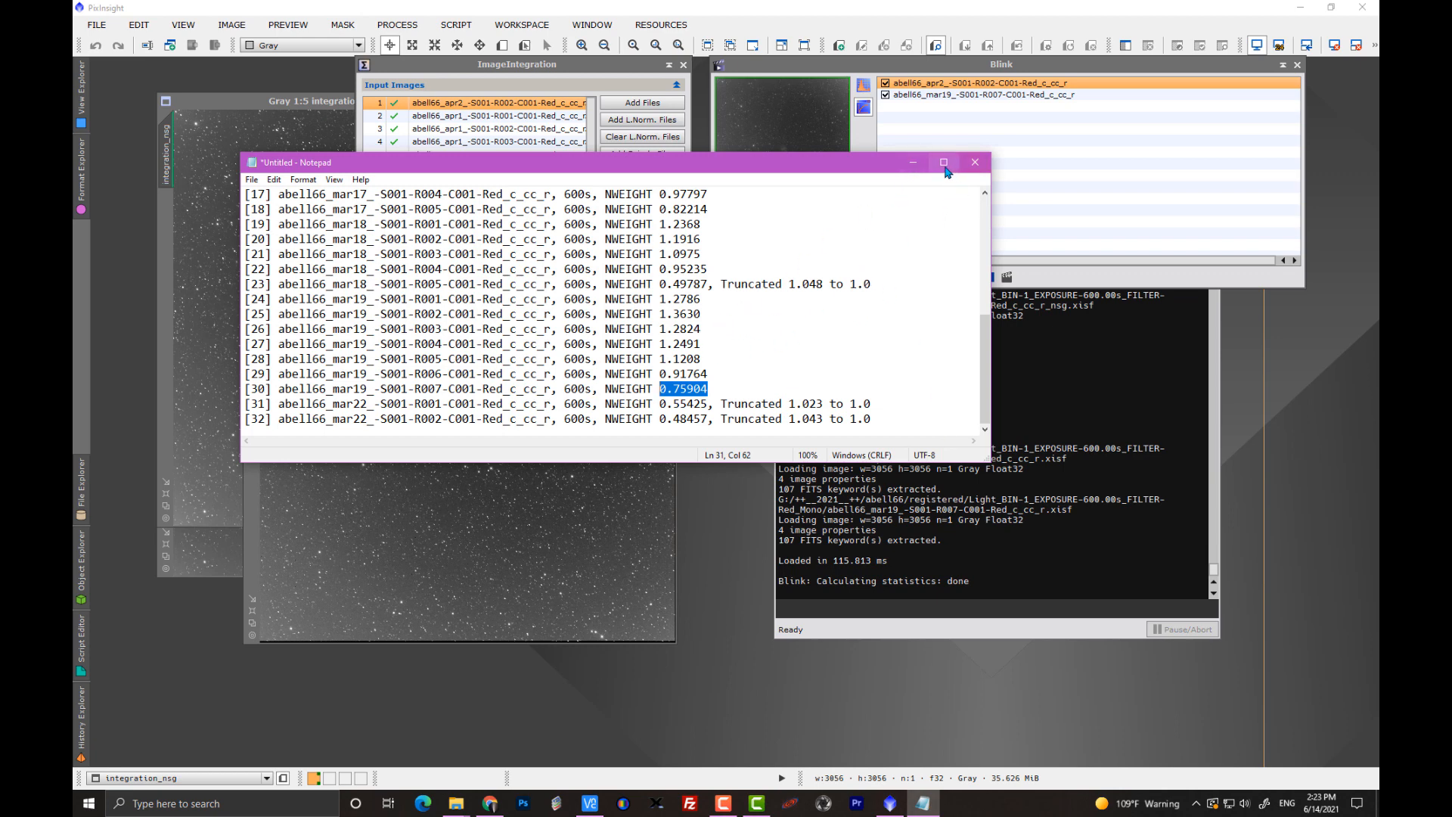
left_click(914, 167)
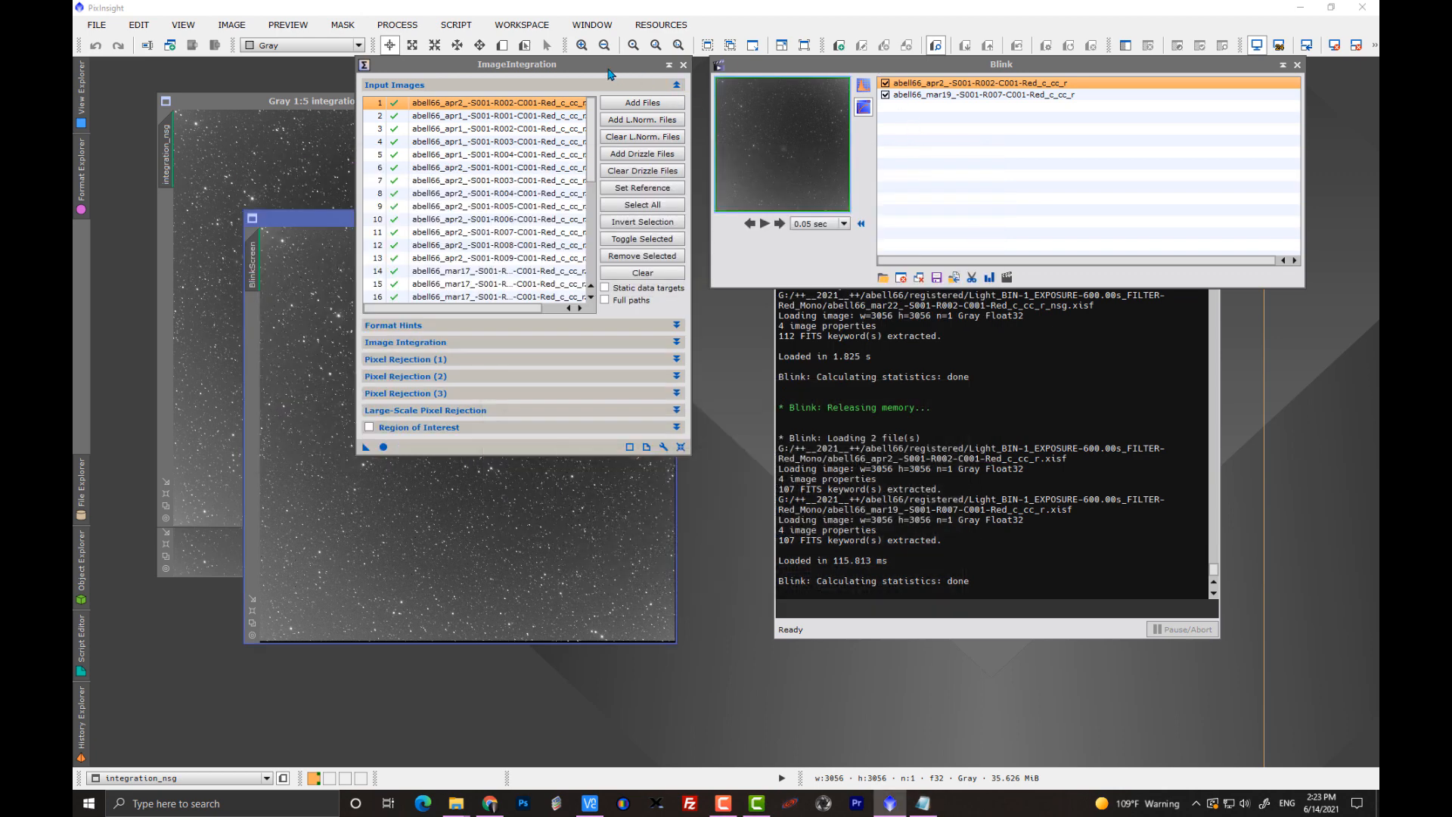
Move the ImageIntegration, Blink and BlinkScreen windows apart so the BlinkScreen image can be viewed beside Blink's controls.
left_click_drag(587, 70, 354, 70)
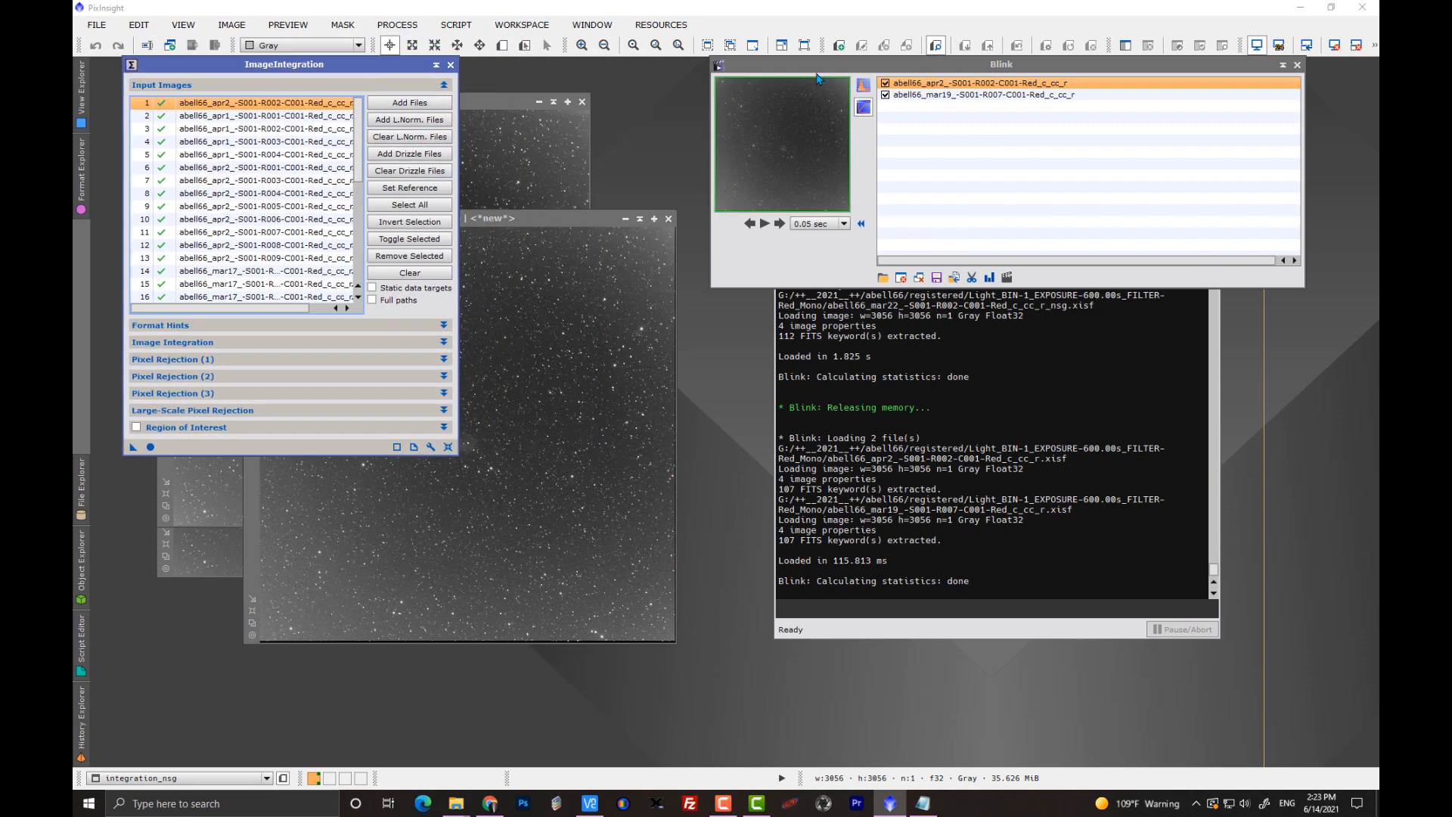
left_click_drag(793, 65, 743, 134)
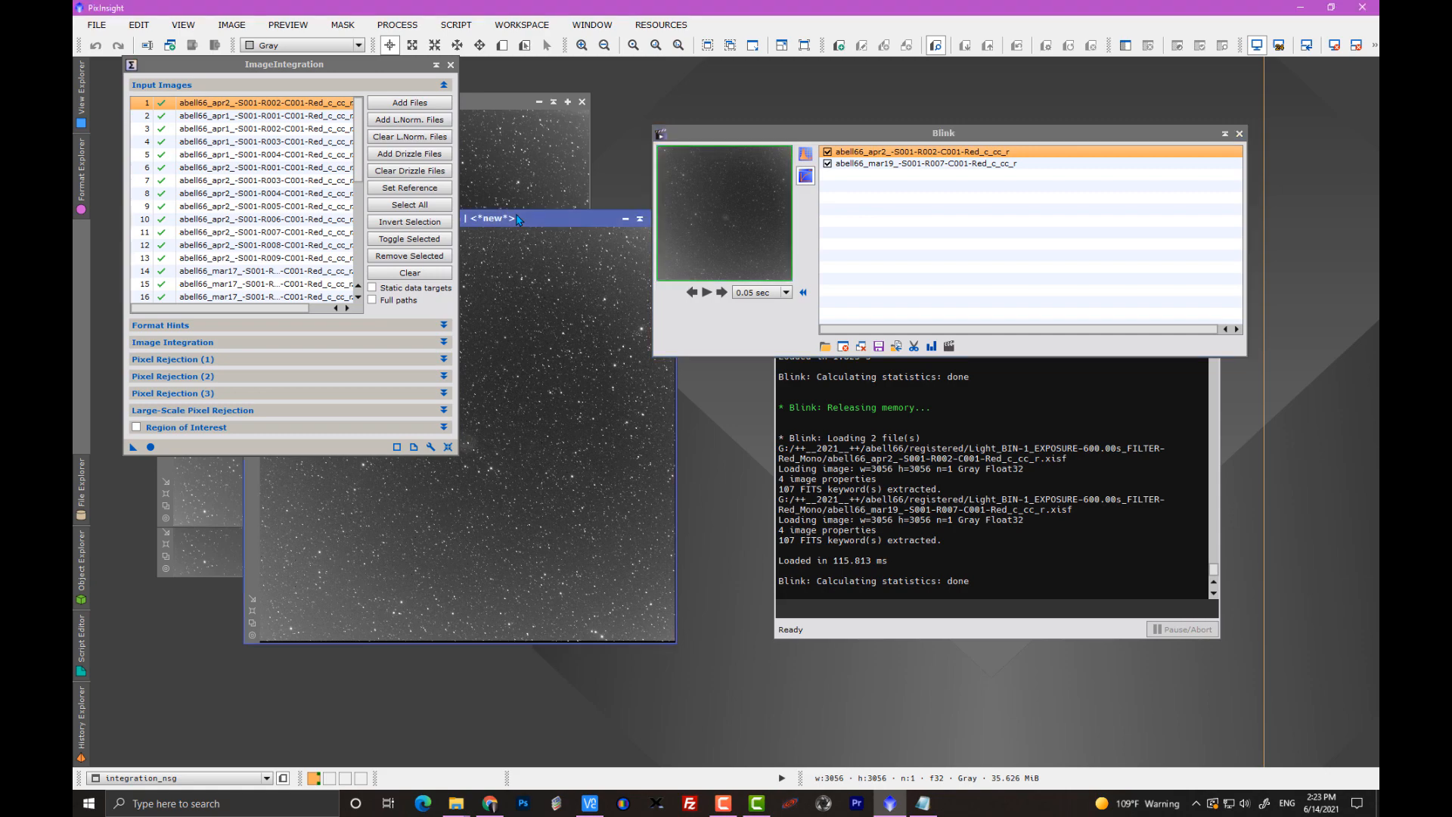
left_click_drag(517, 218, 607, 289)
left_click_drag(734, 134, 937, 160)
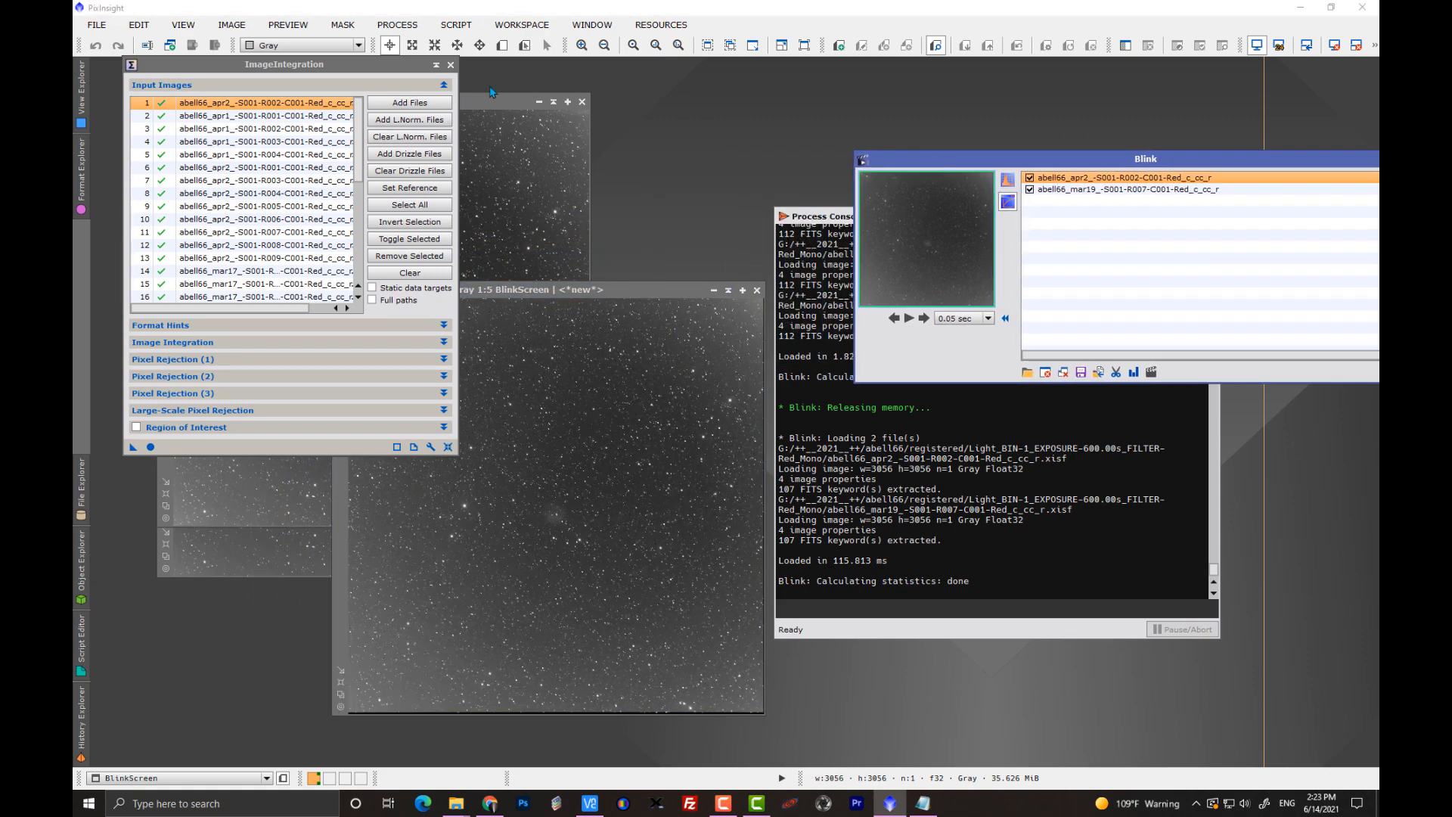
left_click_drag(355, 73, 254, 63)
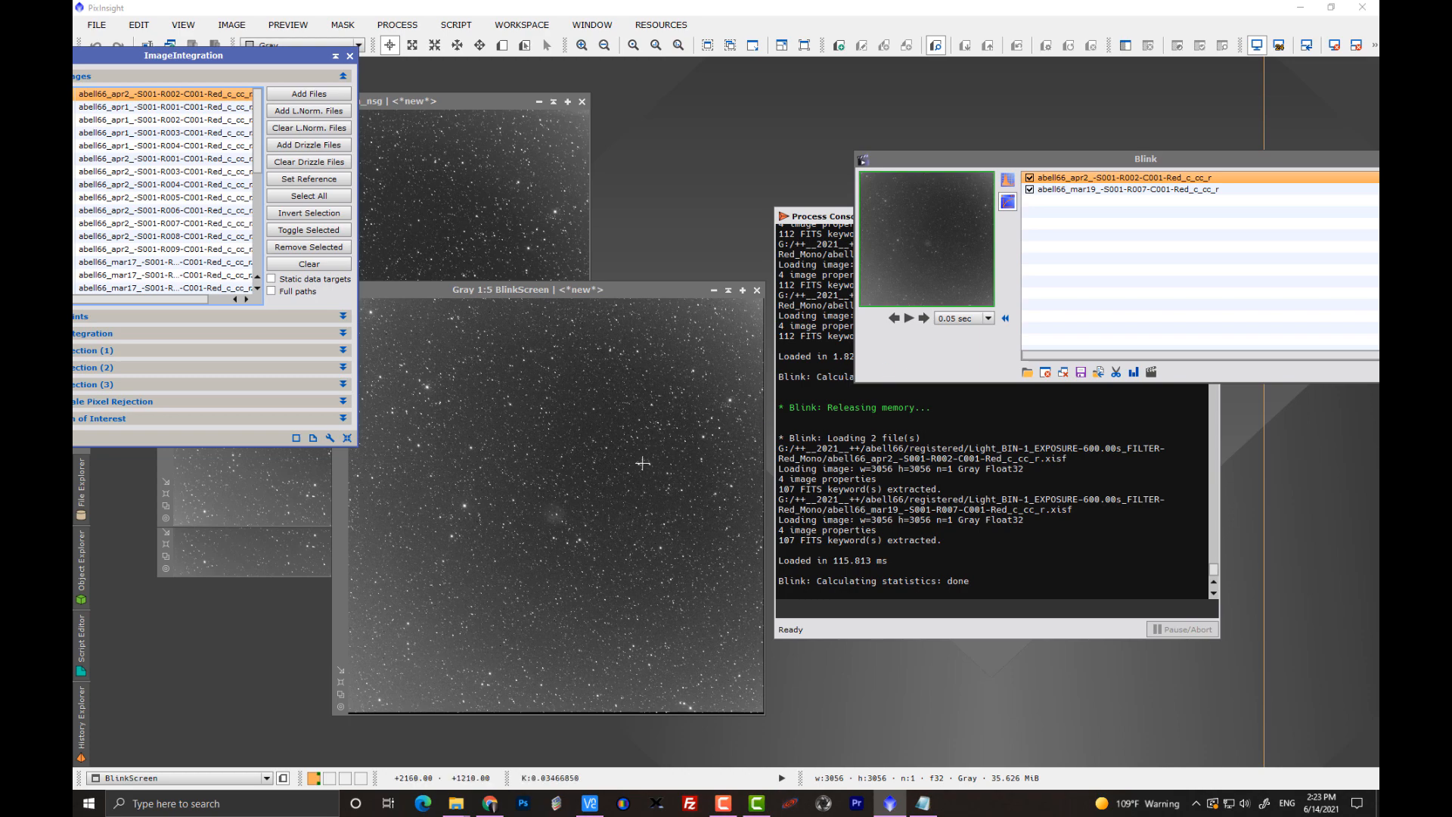
Switch Blink's histogram stretch mode and display the abell66_mar19 R007 frame at 1:2 around the nebula.
left_click(1007, 179)
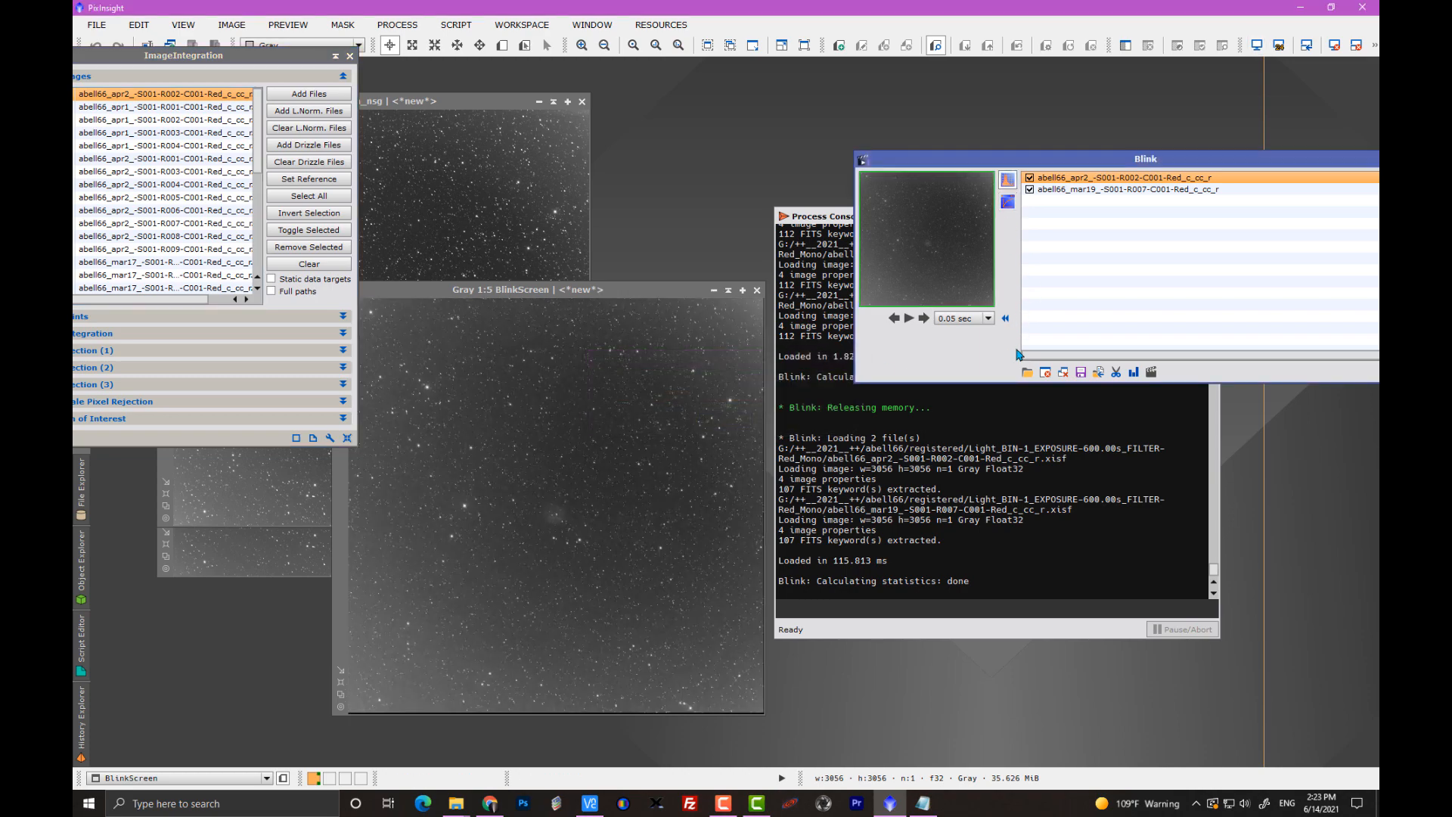
left_click(924, 319)
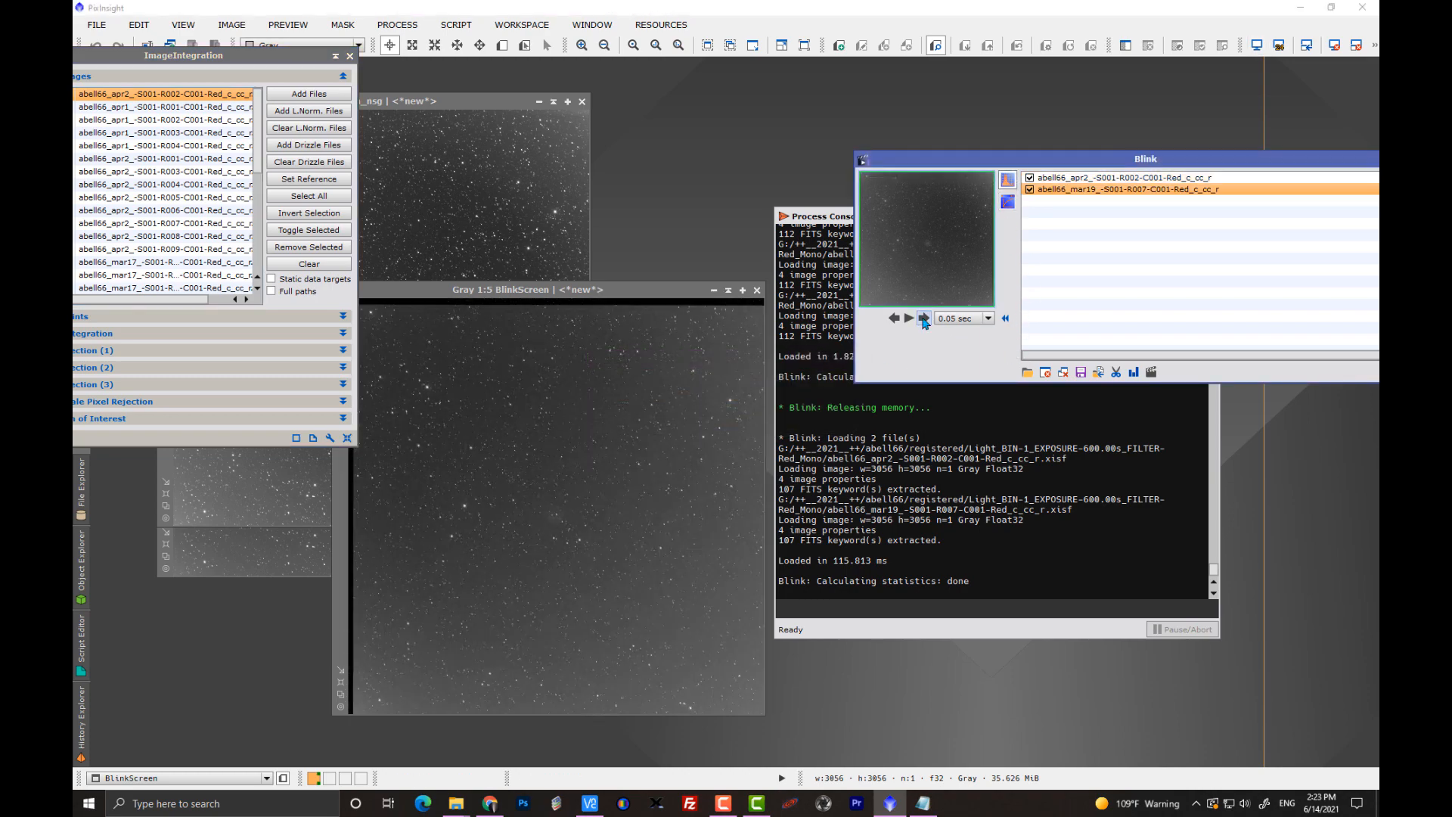
left_click(577, 487)
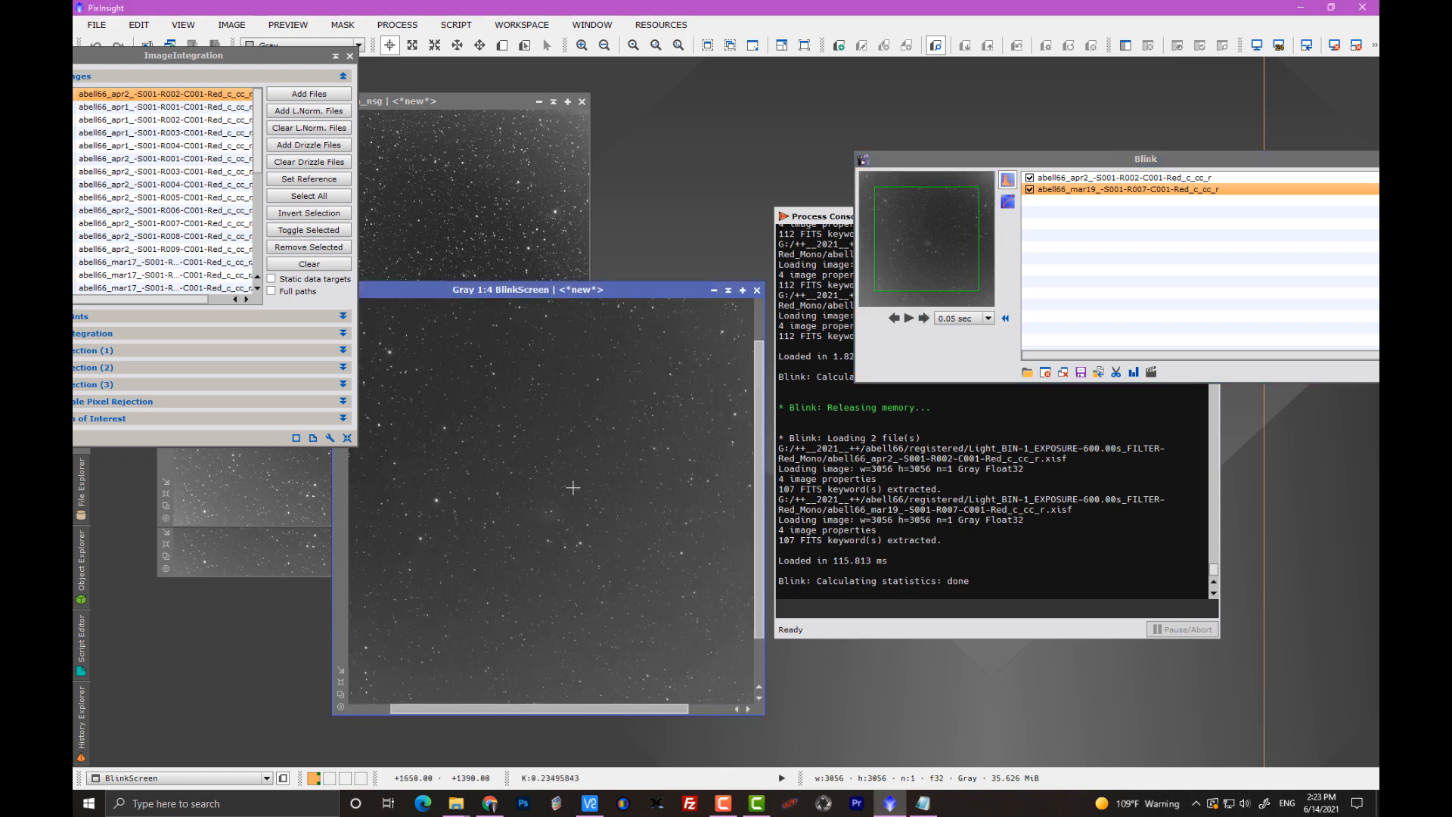
scroll(578, 487, "up", 1)
scroll(577, 487, "up", 1)
scroll(577, 487, "up", 1)
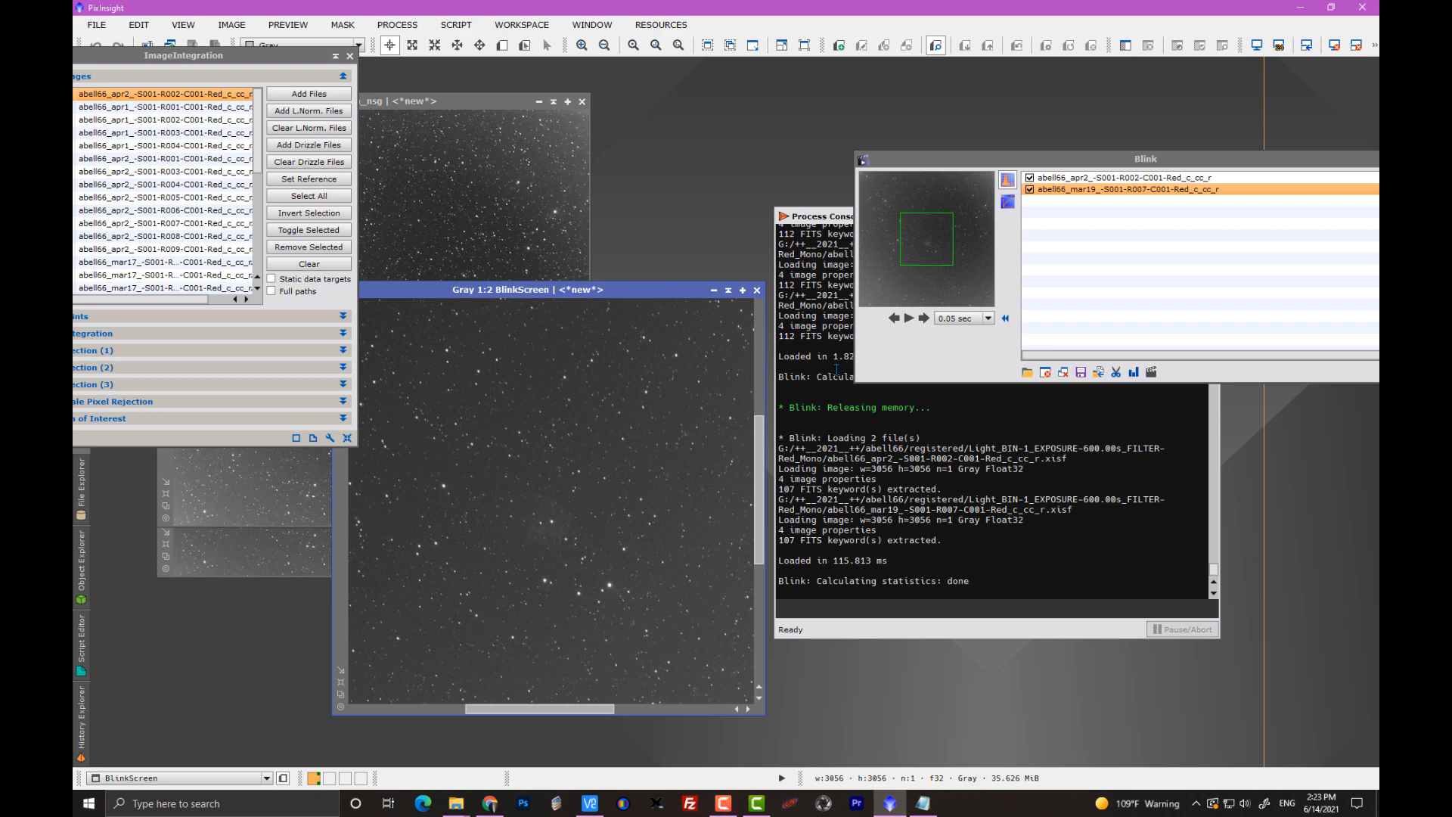
Compare the nebula's appearance by blinking repeatedly between the abell66_apr2 R002 and abell66_mar19 R007 frames.
left_click(926, 318)
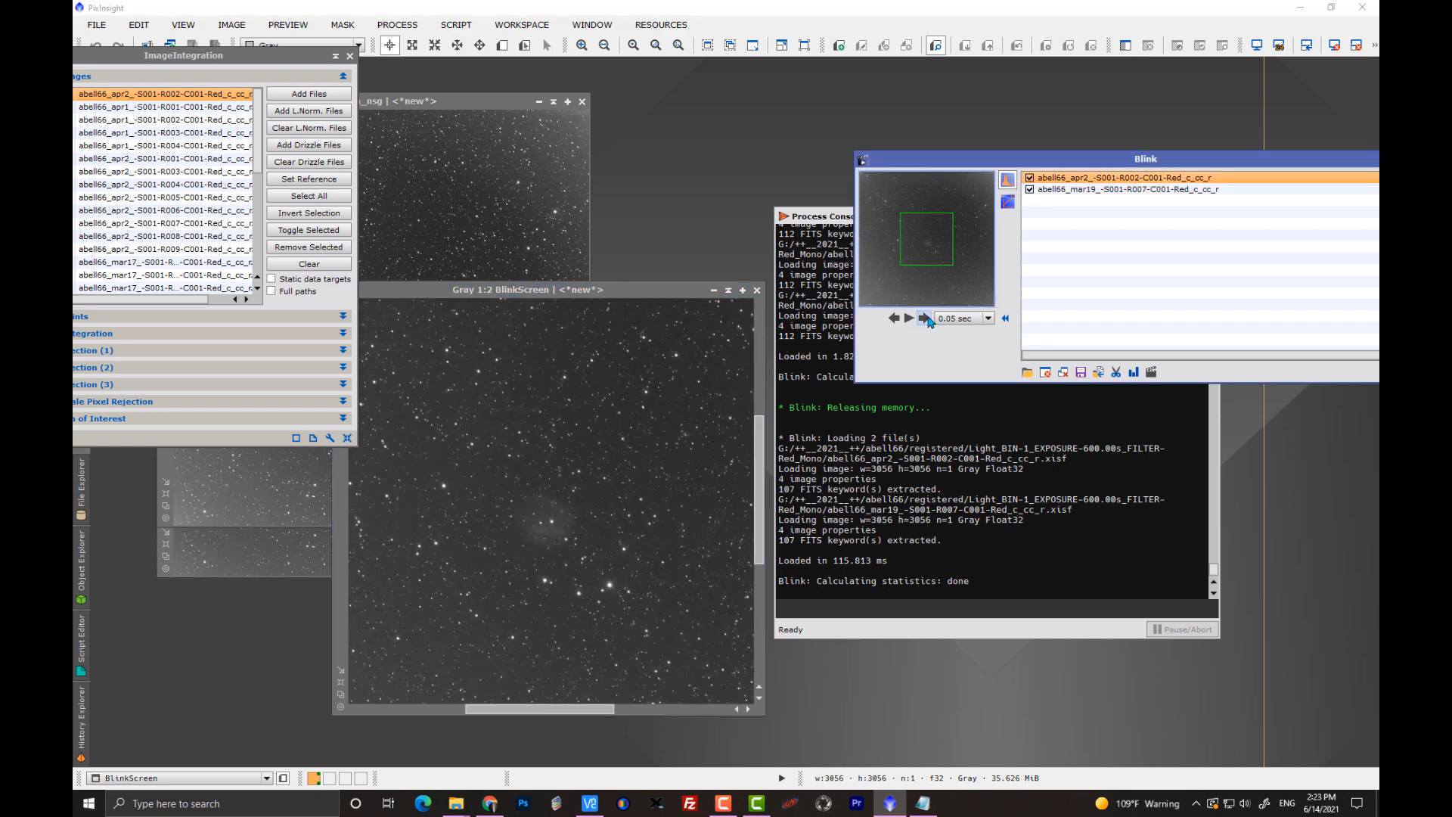
left_click(925, 318)
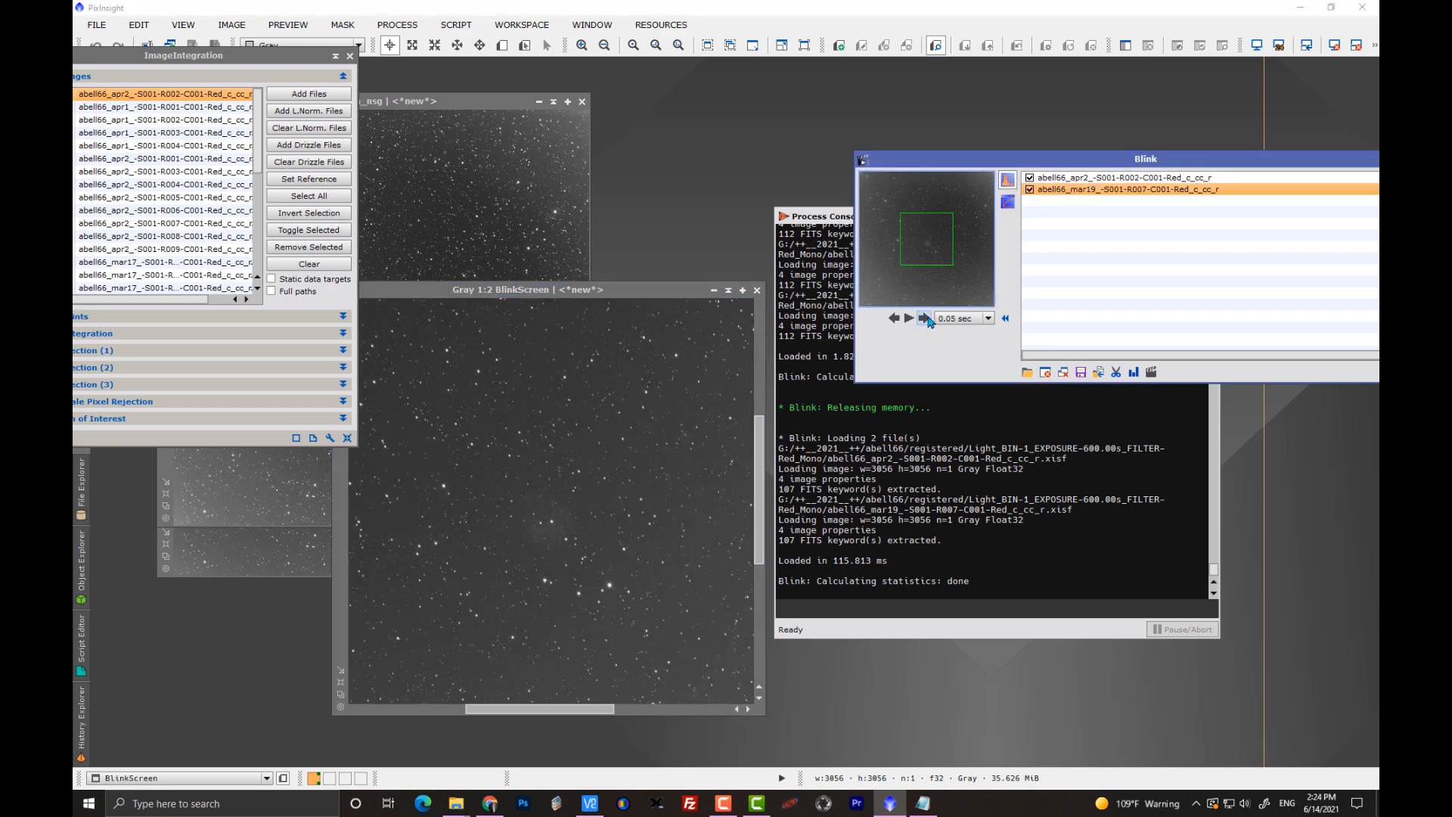
left_click(926, 319)
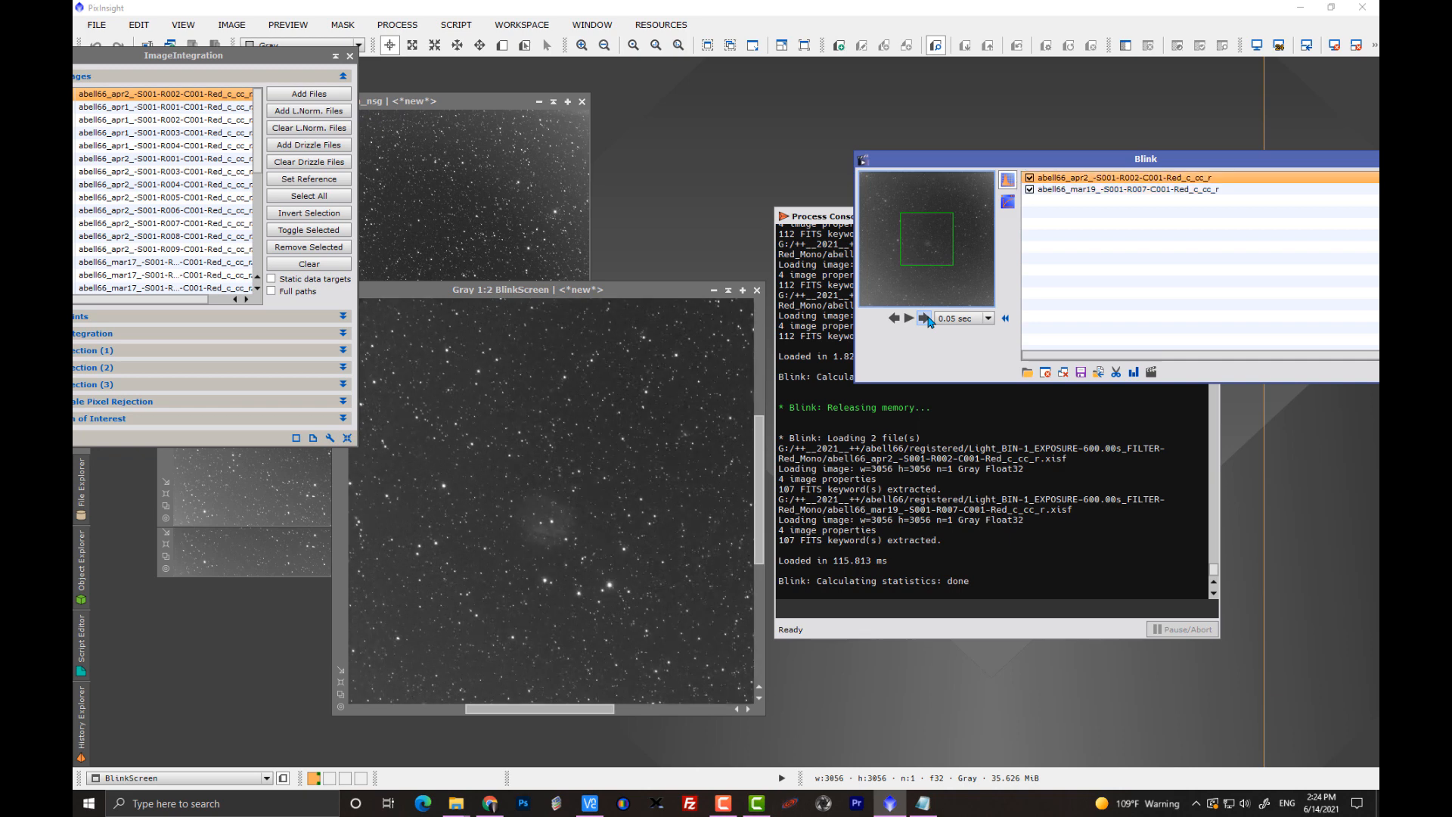
left_click(925, 318)
left_click(926, 318)
left_click(925, 319)
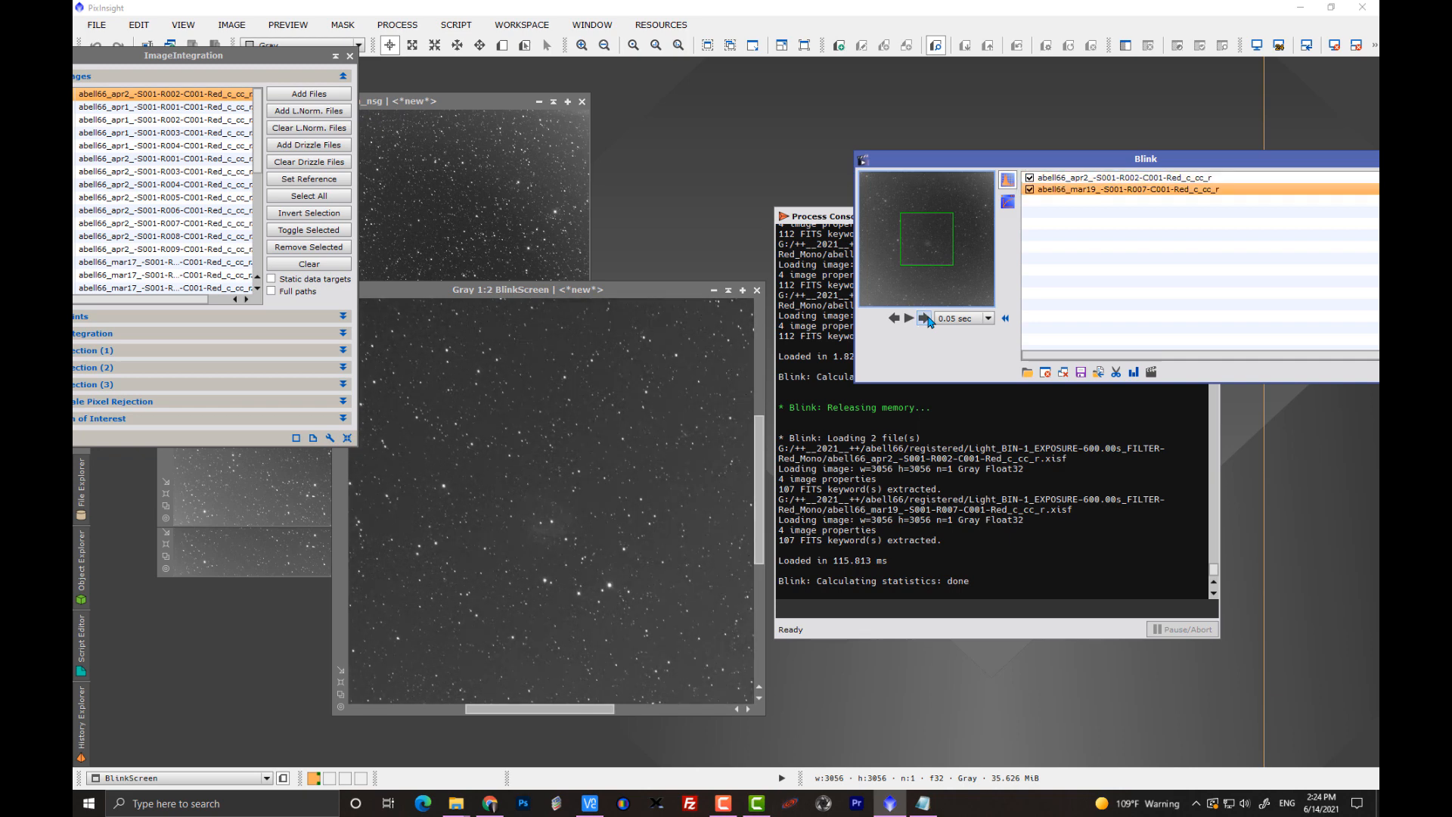
left_click(926, 319)
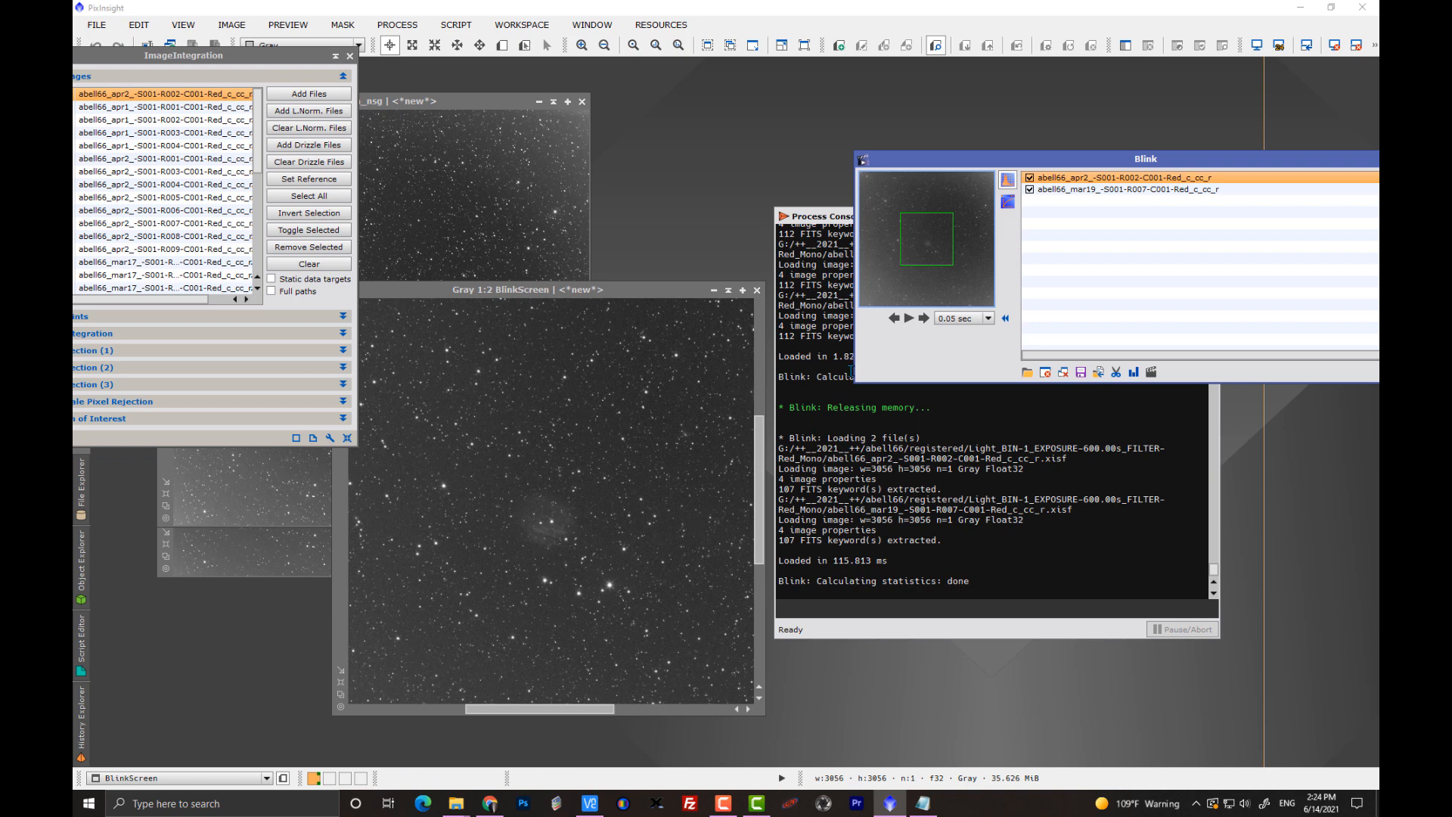
left_click(922, 317)
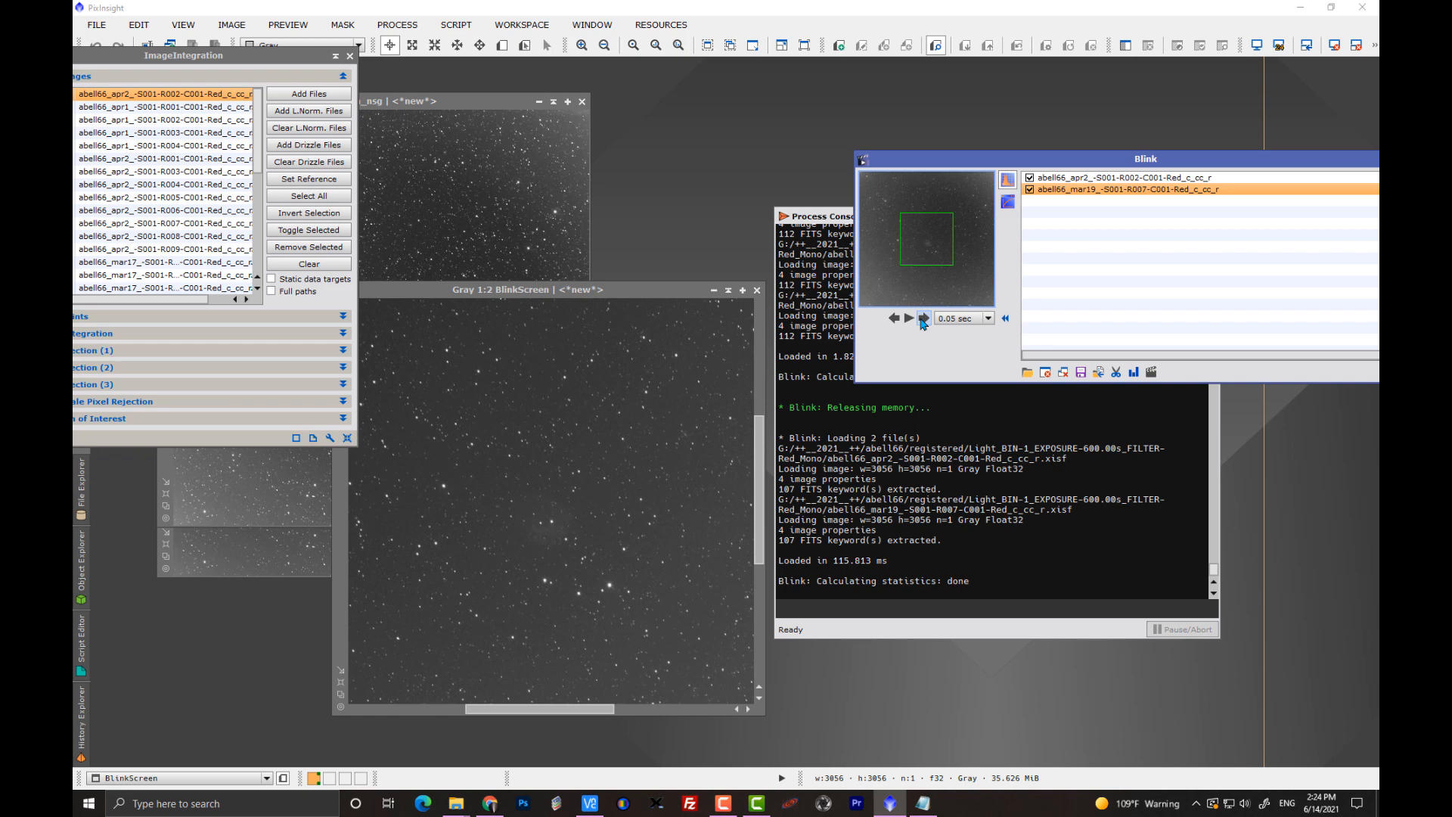
left_click(923, 318)
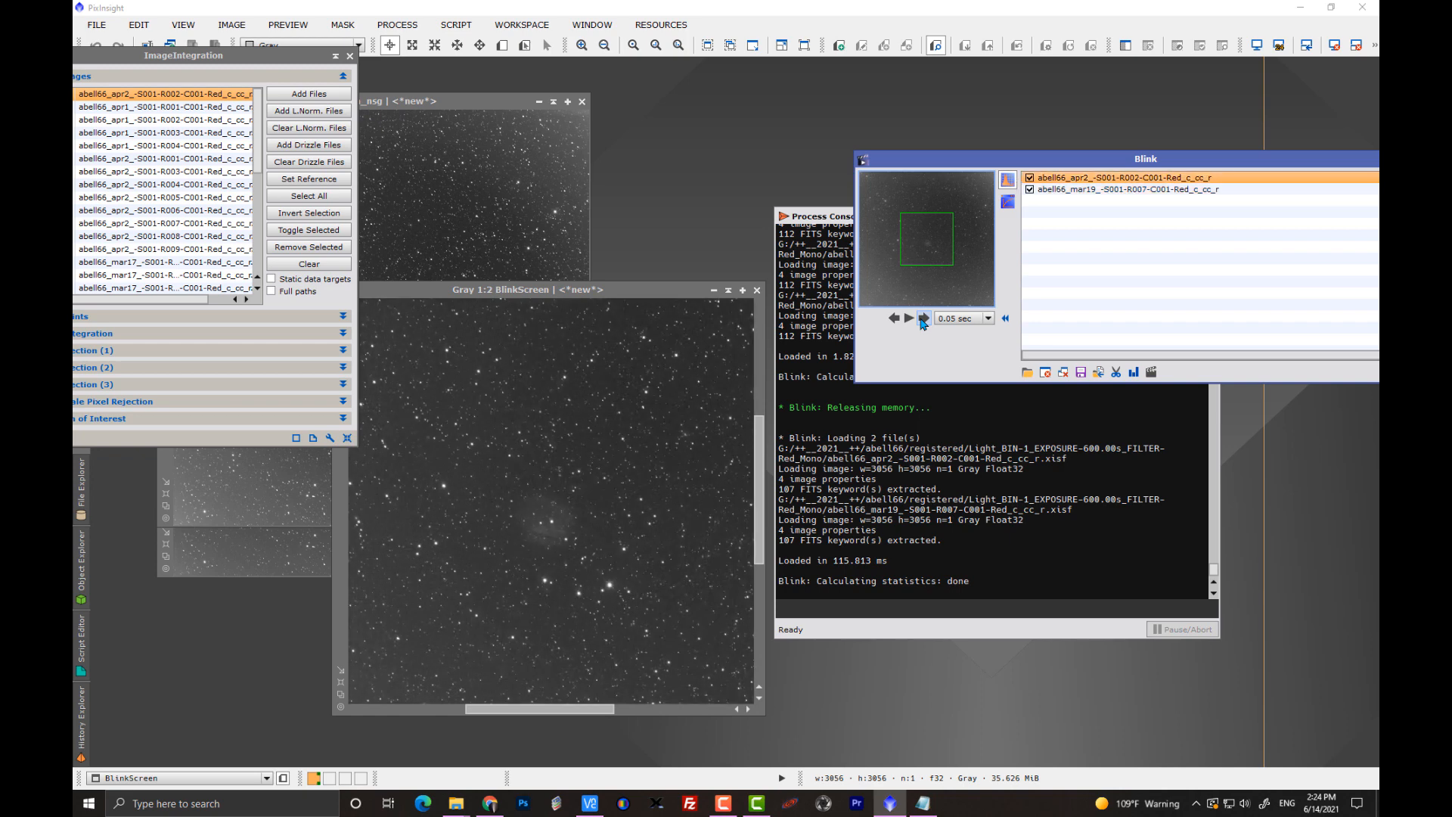
left_click(922, 319)
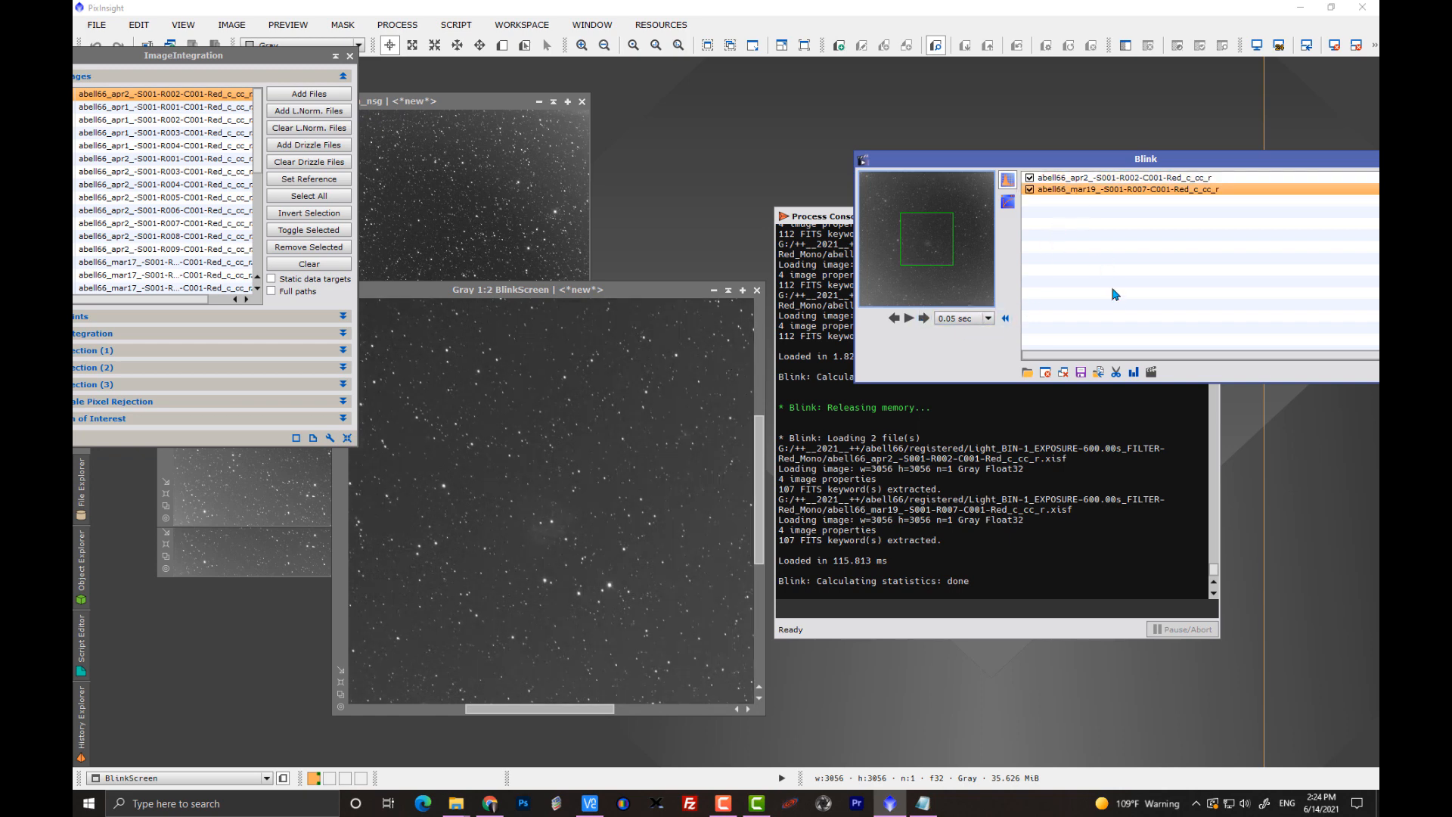